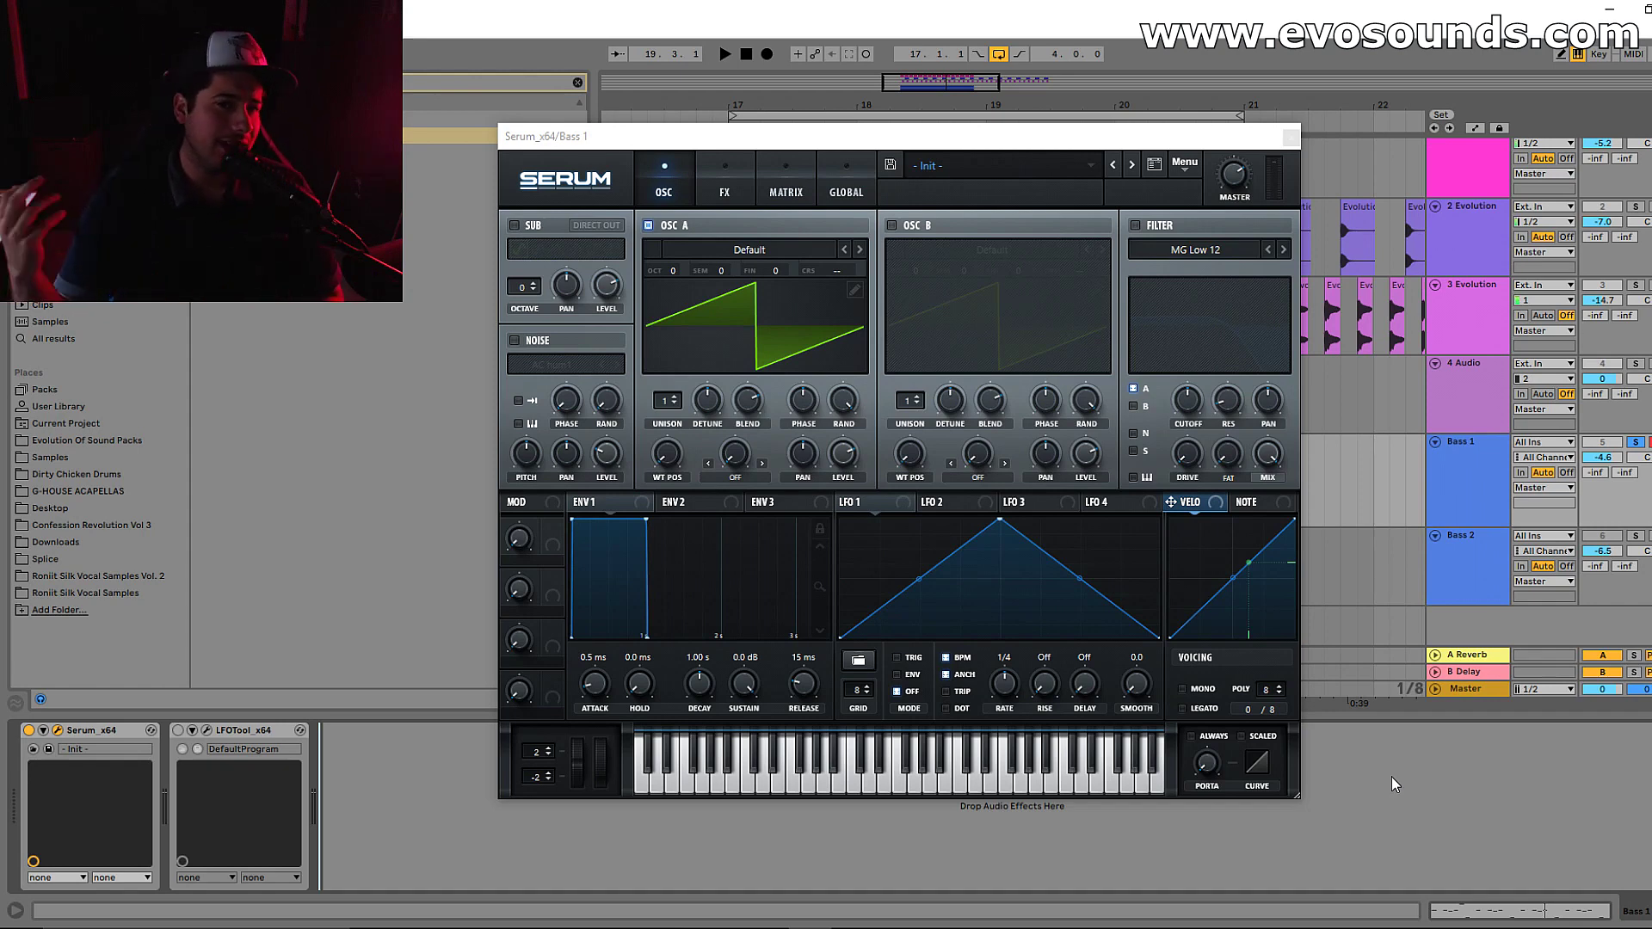
Play the looped section to hear the initial bass patch, moving the synth window aside and back
{"action": "left_click_drag", "start_coordinate": [1013, 136], "coordinate": [955, 468]}
{"action": "key", "text": "space"}
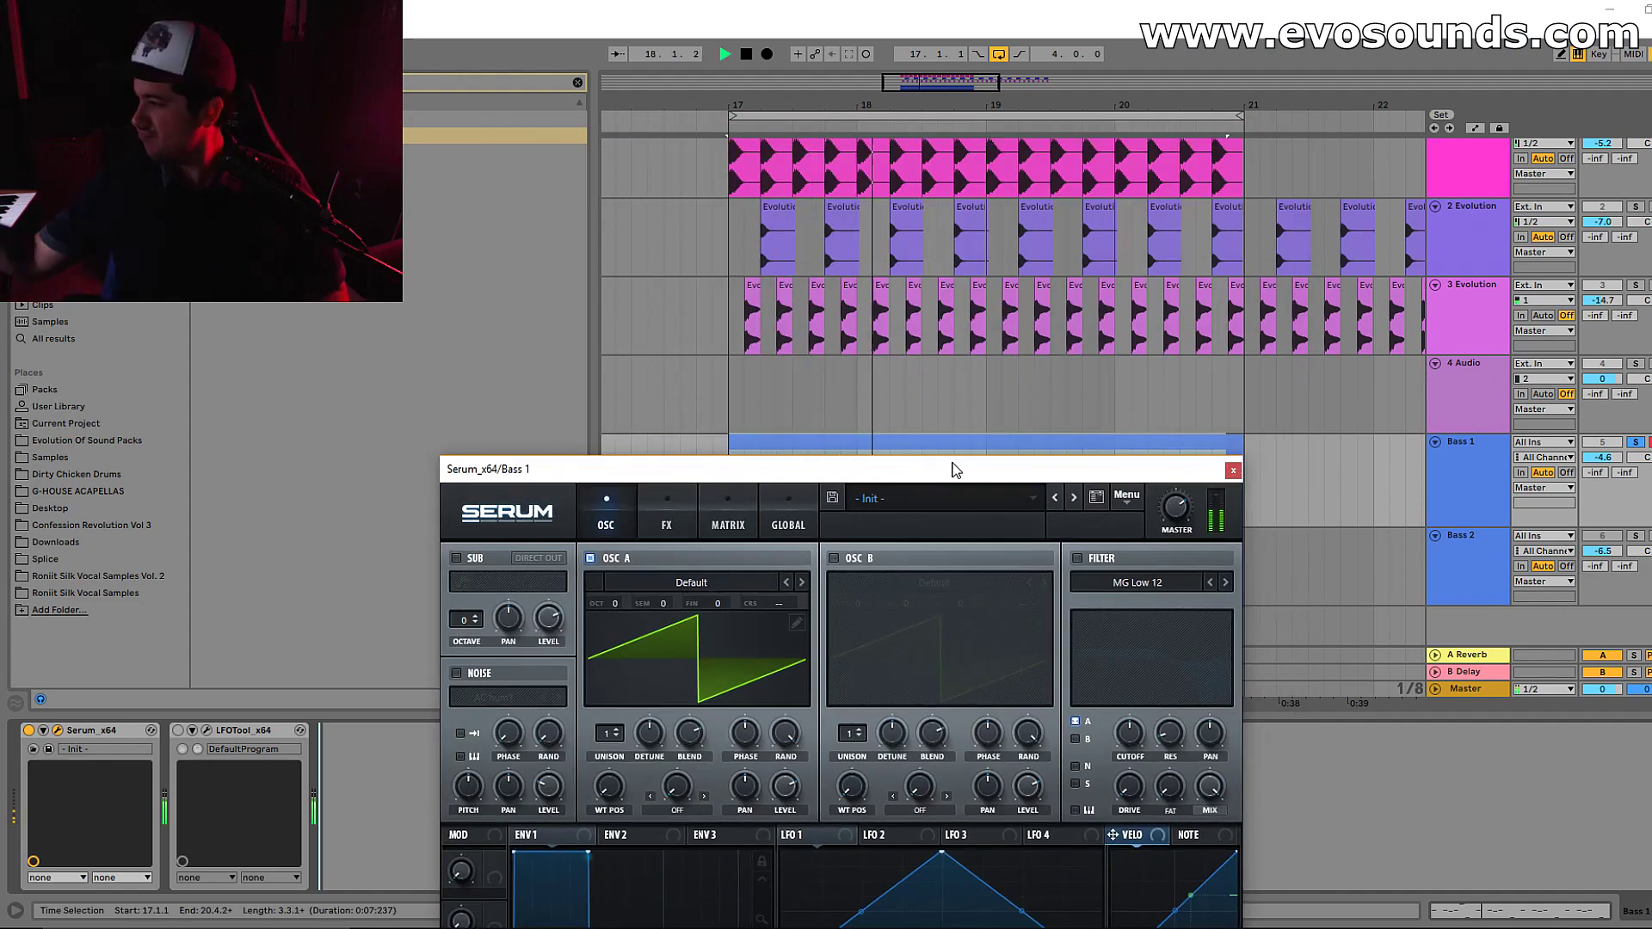
{"action": "key", "text": "space"}
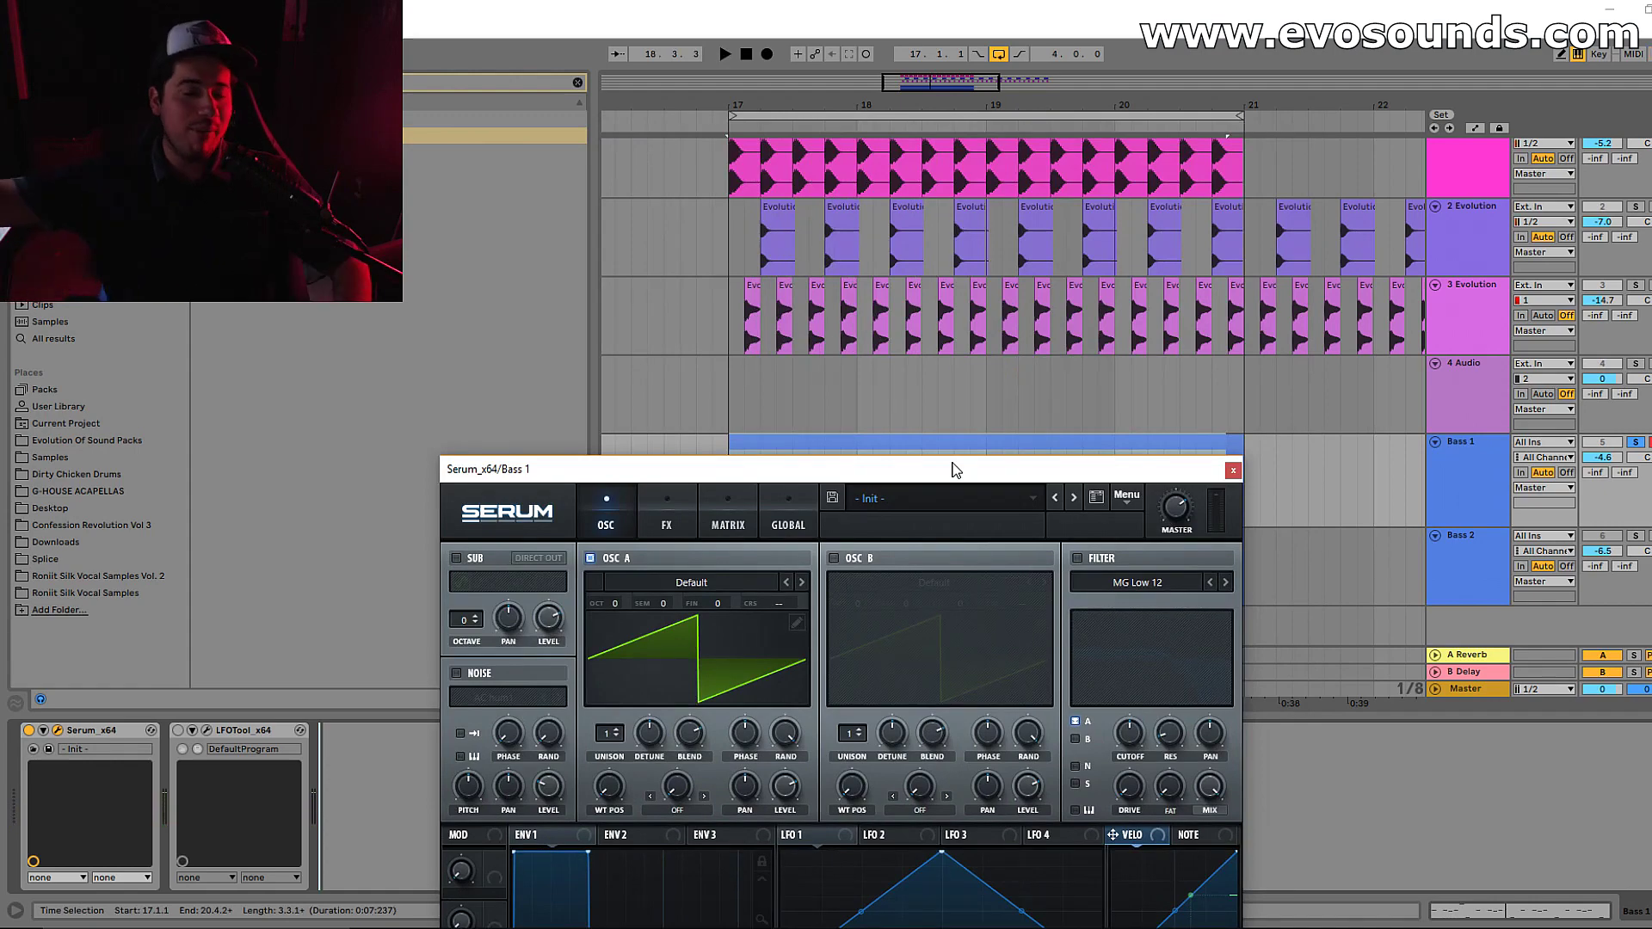
{"action": "left_click_drag", "start_coordinate": [952, 469], "coordinate": [1024, 169]}
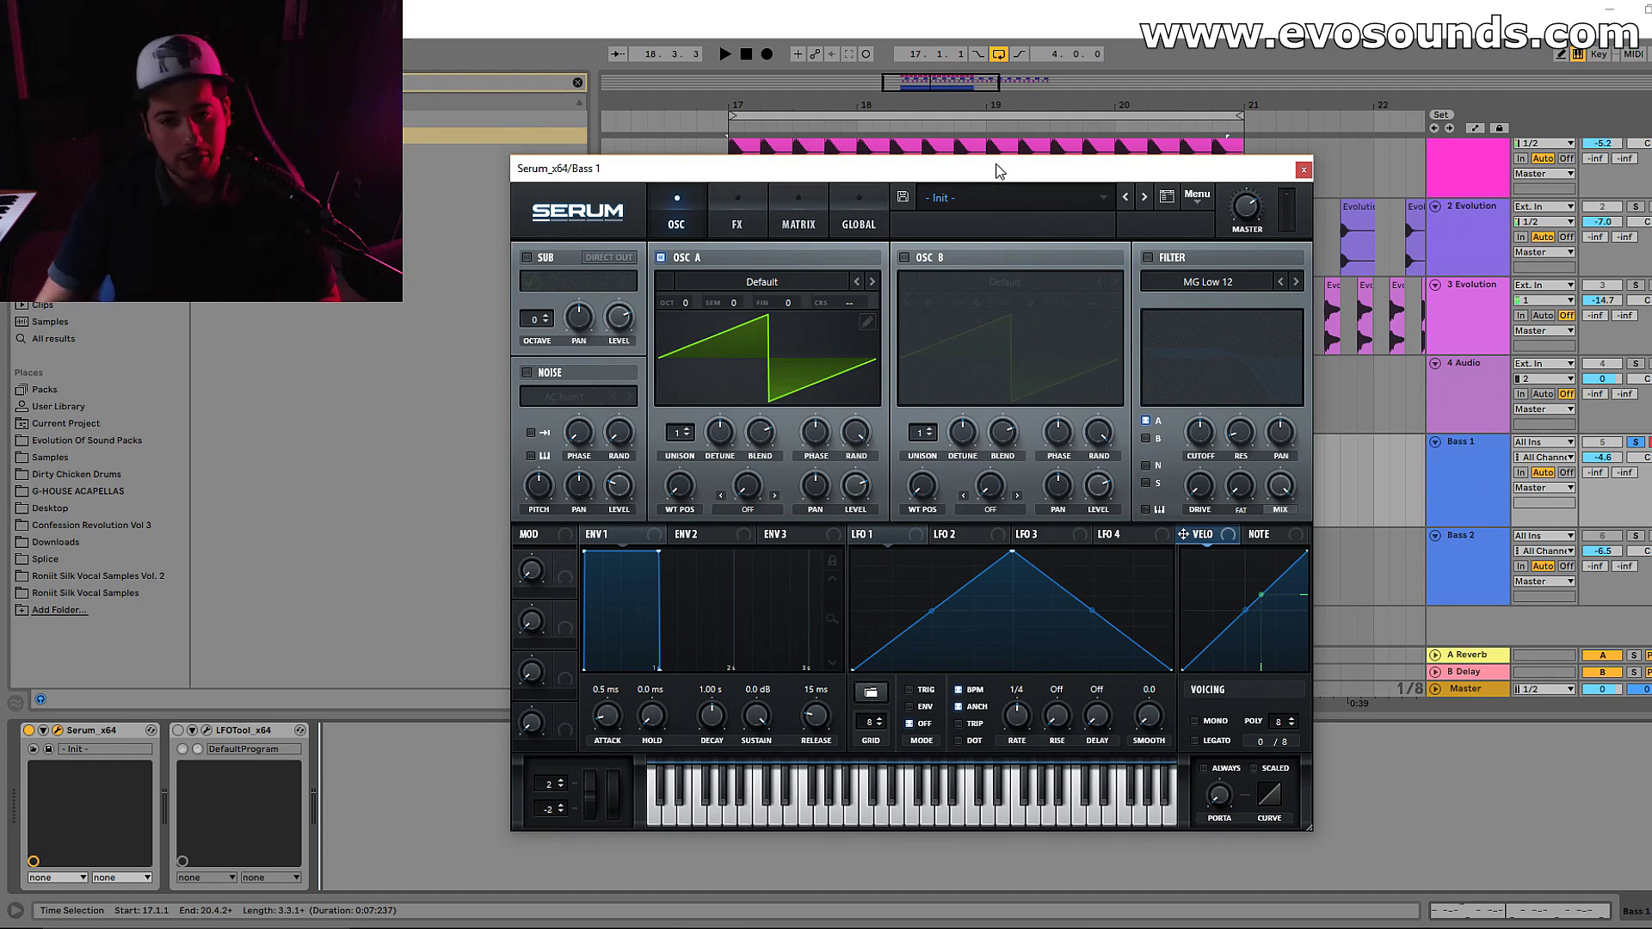
{"action": "left_click_drag", "start_coordinate": [1051, 177], "coordinate": [1036, 178]}
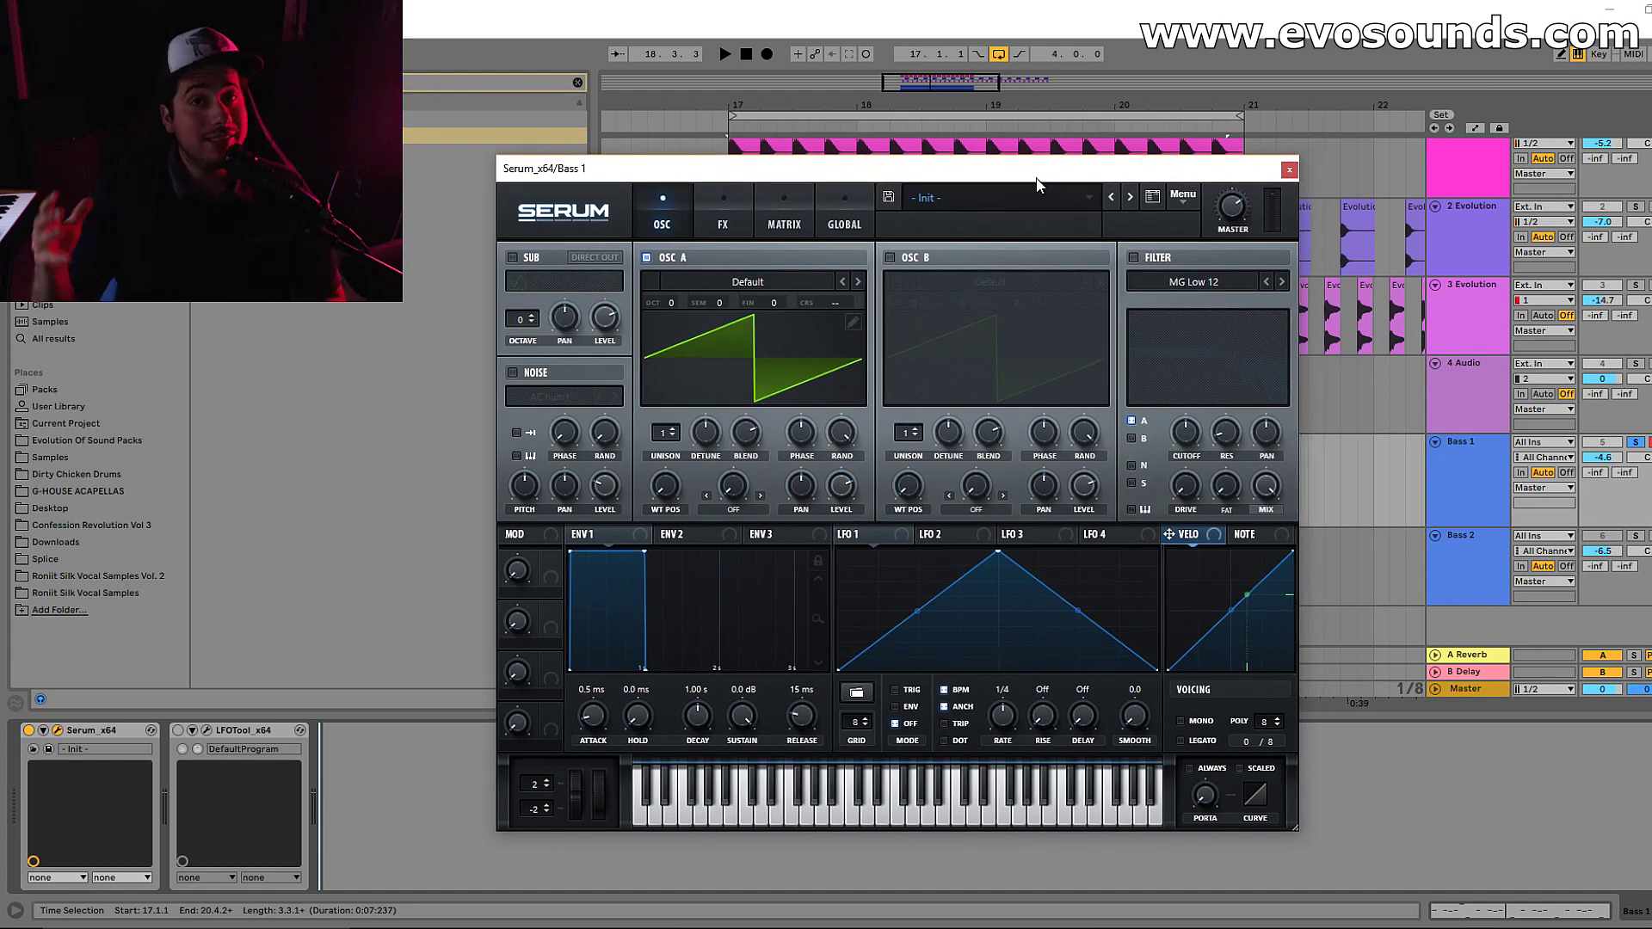
Shift the LFO 1 peak to about a fifth of the cycle and set the Env 1 attack to 0.0 ms
{"action": "left_click_drag", "start_coordinate": [995, 555], "coordinate": [925, 526]}
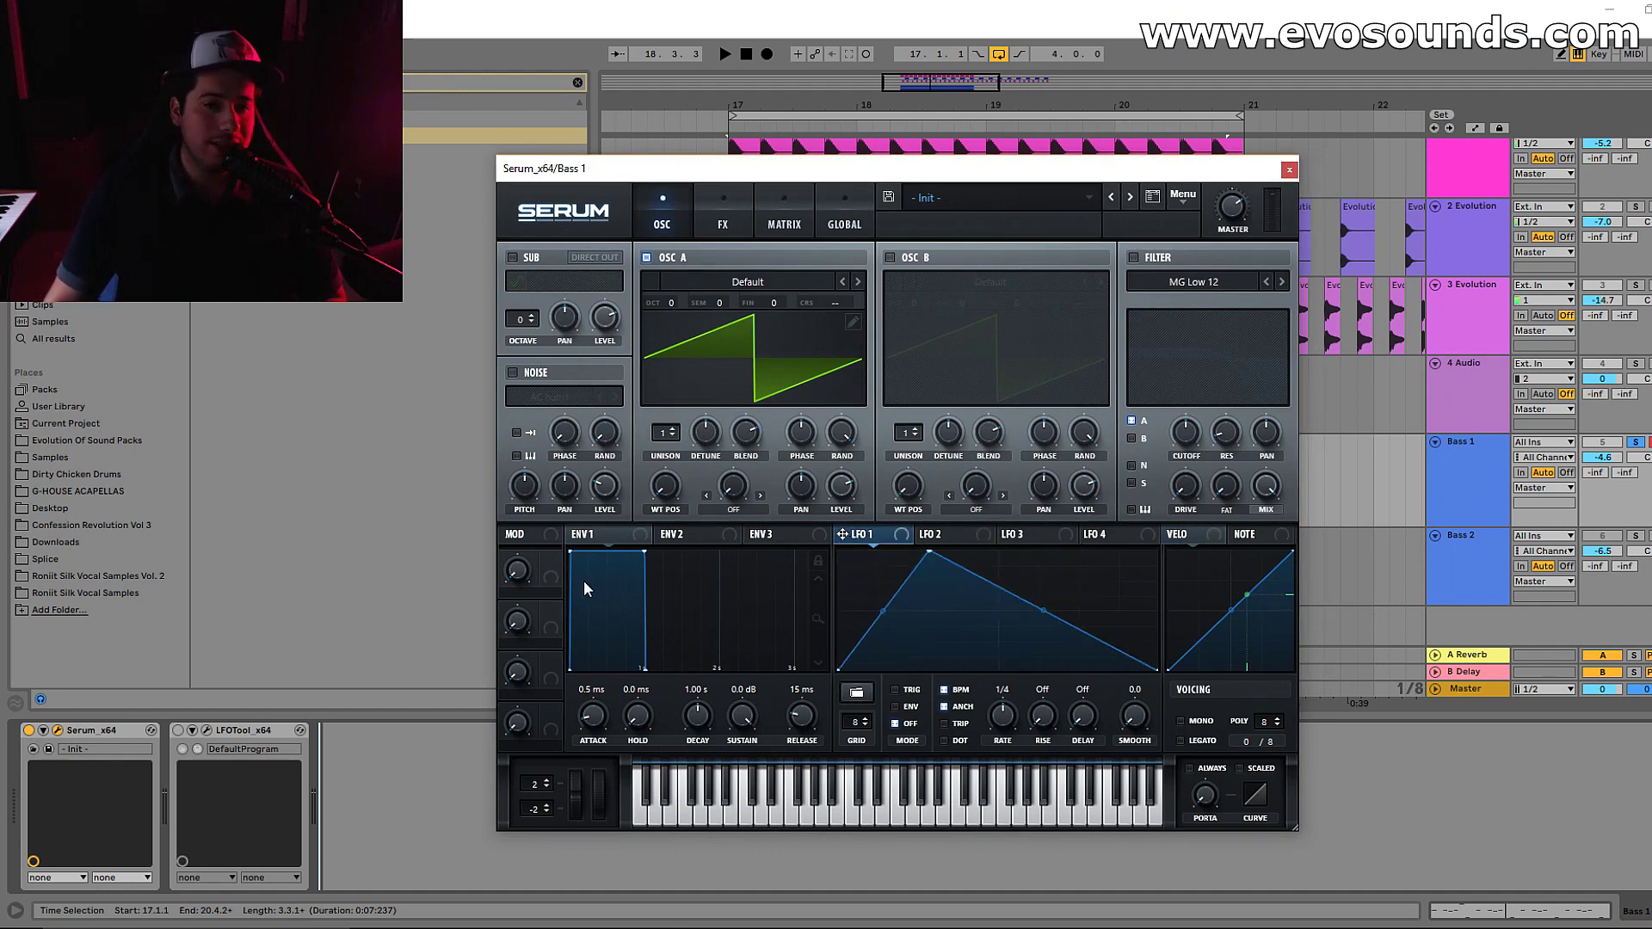
{"action": "left_click_drag", "start_coordinate": [575, 557], "coordinate": [837, 574]}
{"action": "left_click_drag", "start_coordinate": [931, 554], "coordinate": [901, 553]}
Enable the filter, set its type to MG Low 24 and lower its cutoff to about 70 Hz
{"action": "left_click", "coordinate": [1282, 281]}
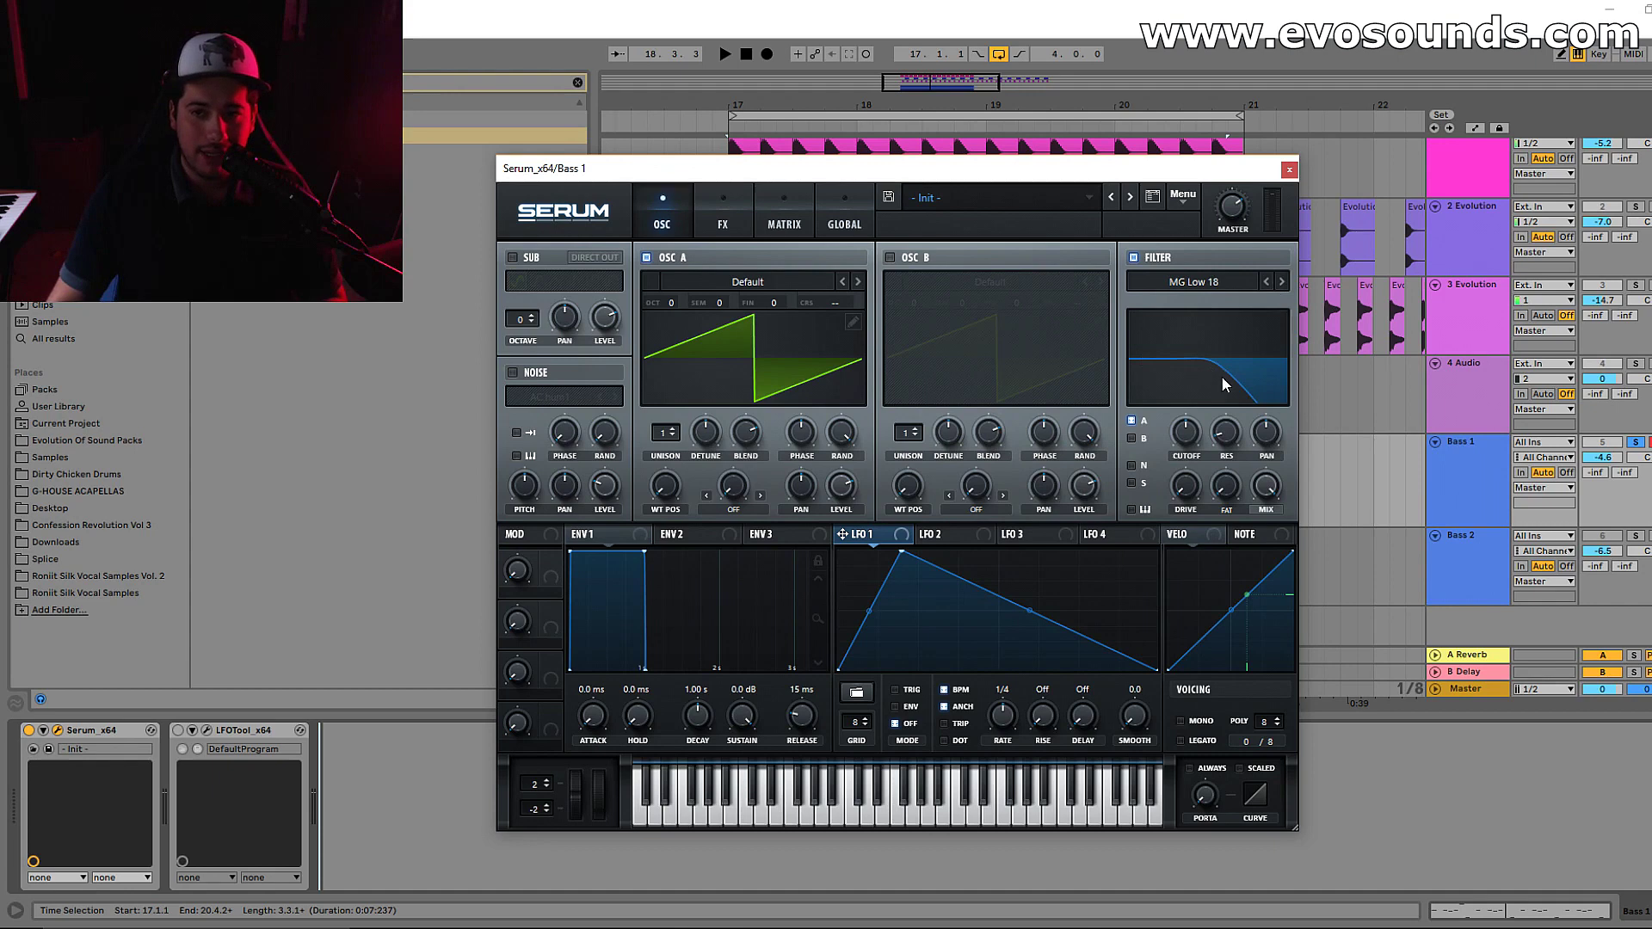
{"action": "left_click", "coordinate": [1267, 283]}
{"action": "left_click", "coordinate": [1267, 283]}
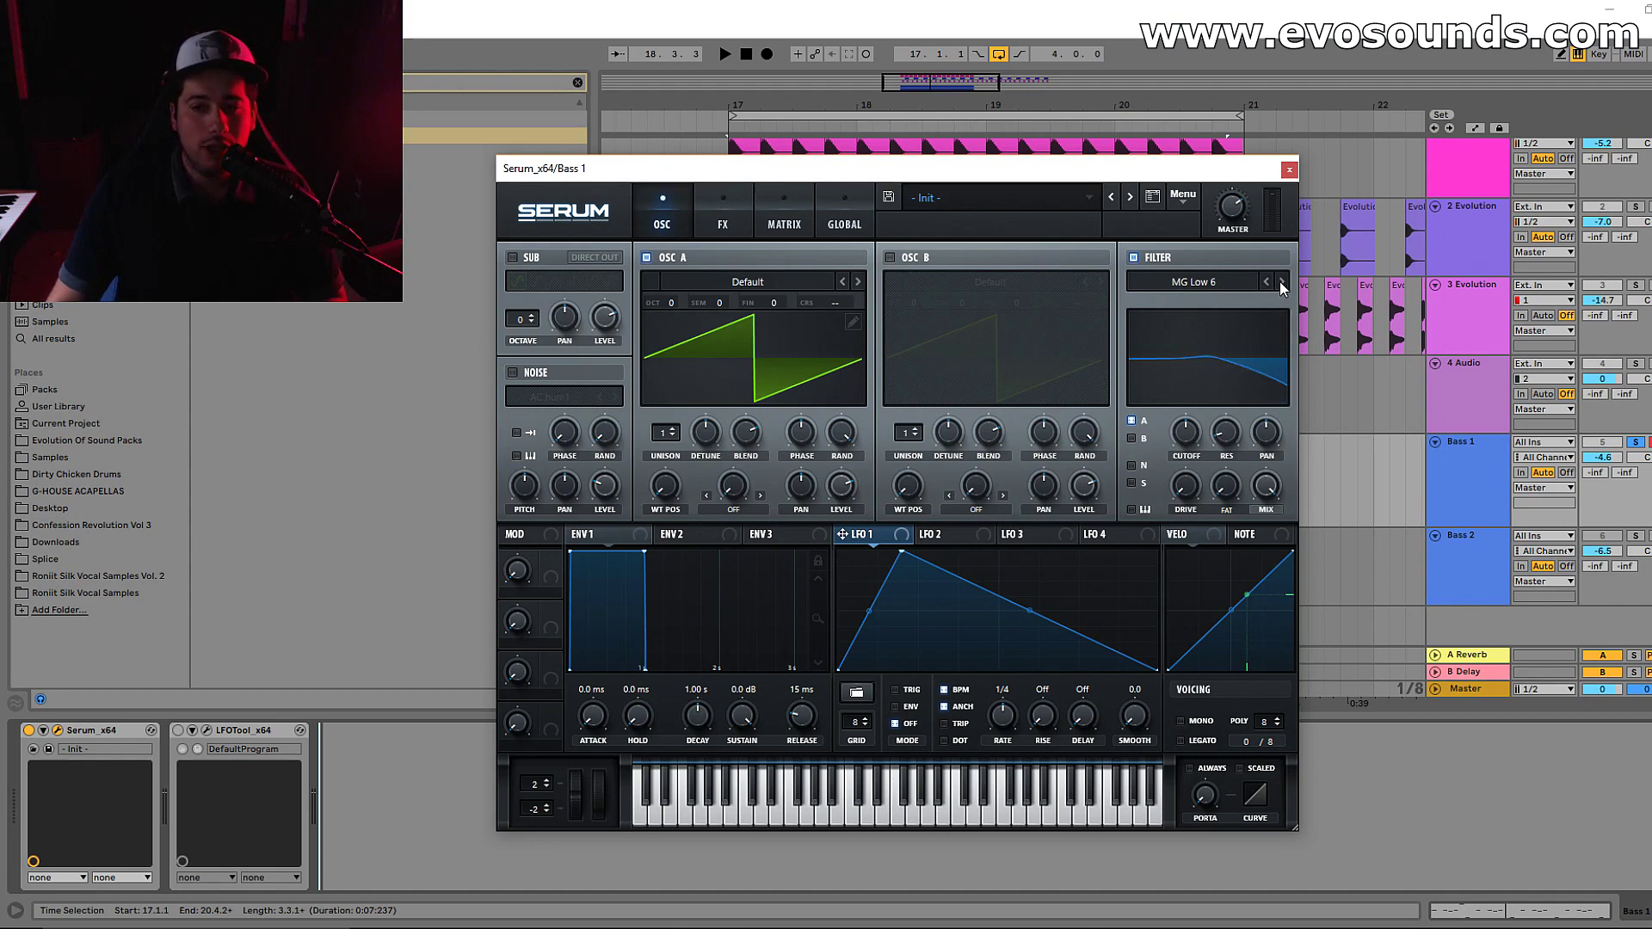
{"action": "left_click", "coordinate": [1280, 283]}
{"action": "left_click", "coordinate": [1280, 282]}
{"action": "left_click", "coordinate": [1280, 282]}
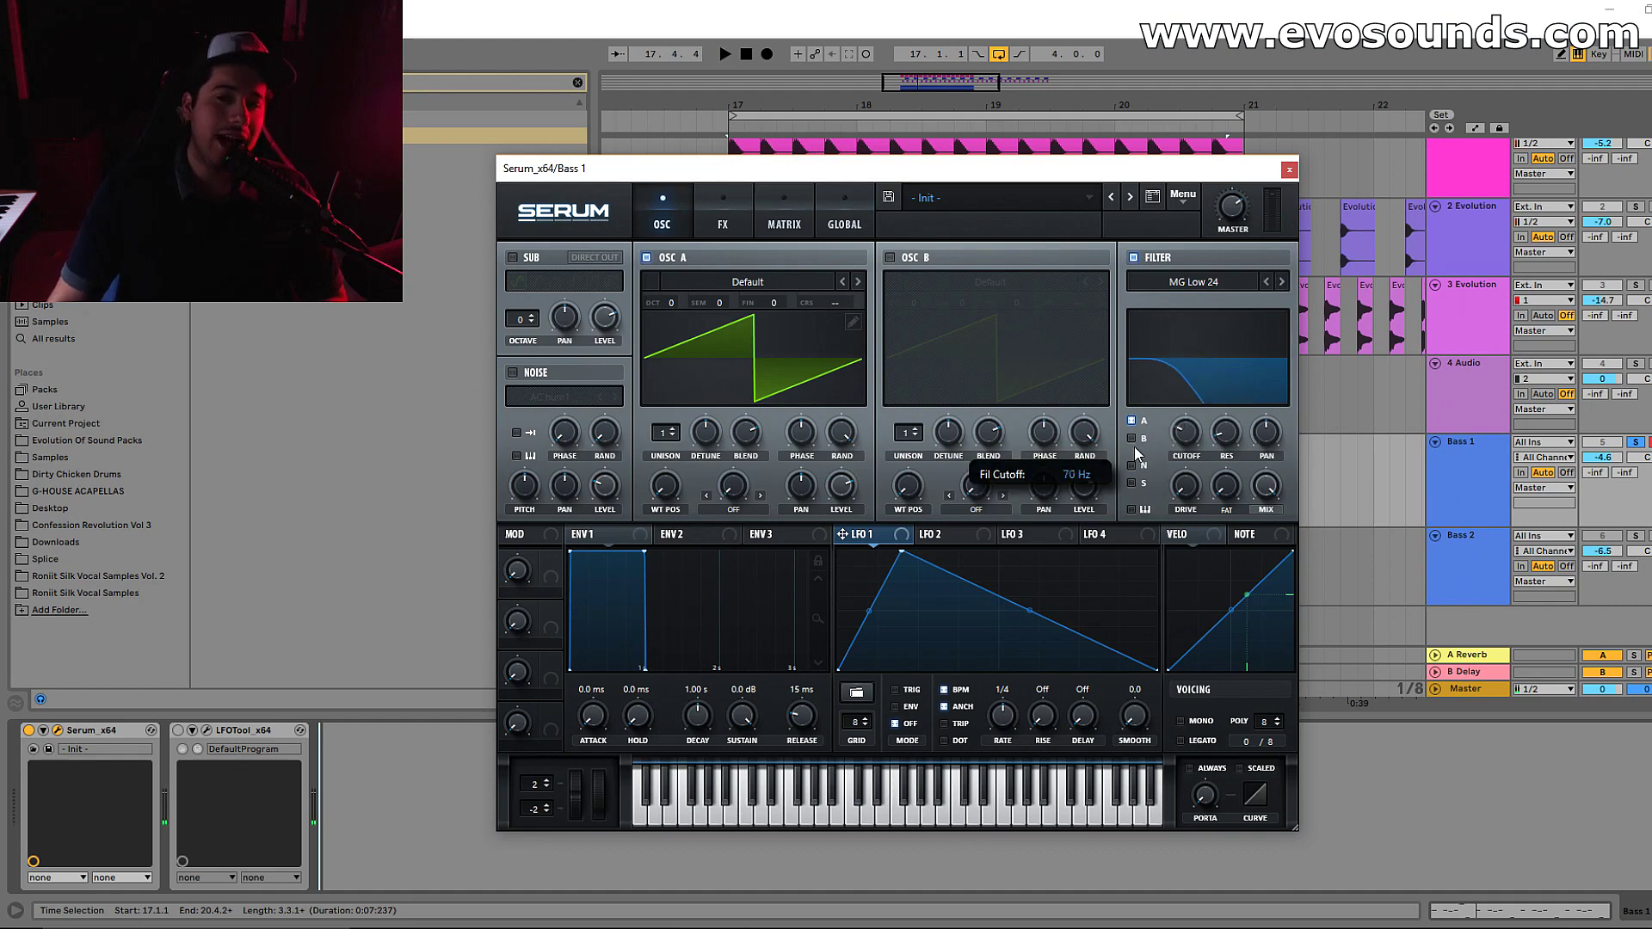
Assign LFO 1 to the filter cutoff, play the loop and set the LFO mode to ENV
{"action": "left_click_drag", "start_coordinate": [1128, 455], "coordinate": [1176, 431]}
{"action": "key", "text": "space"}
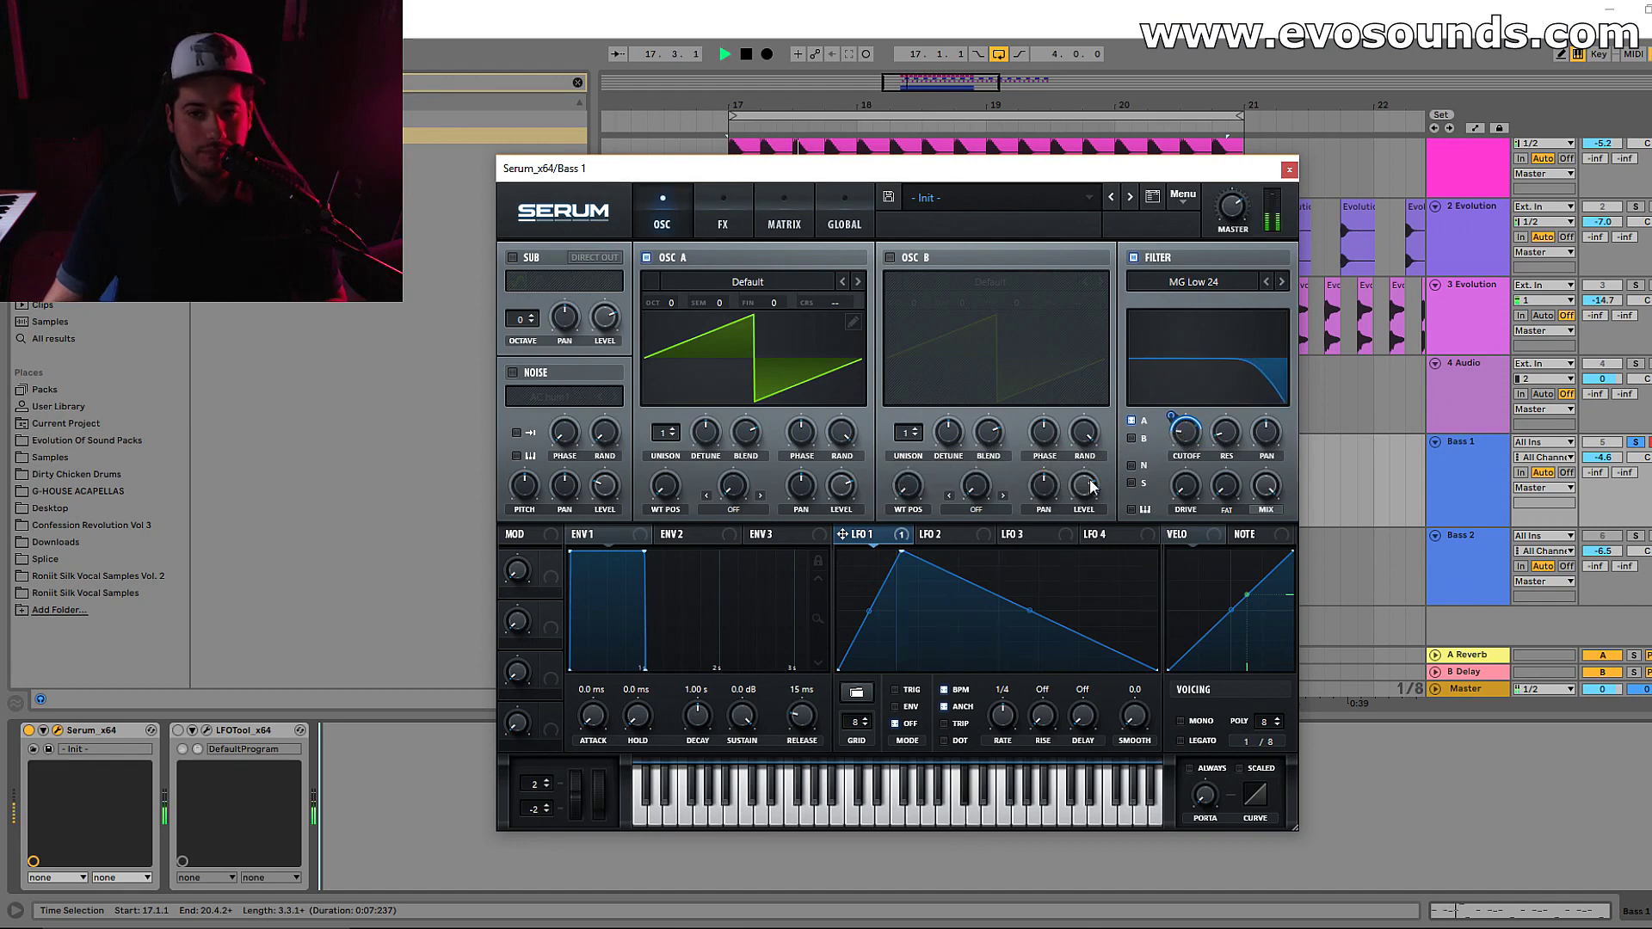
{"action": "key", "text": "space"}
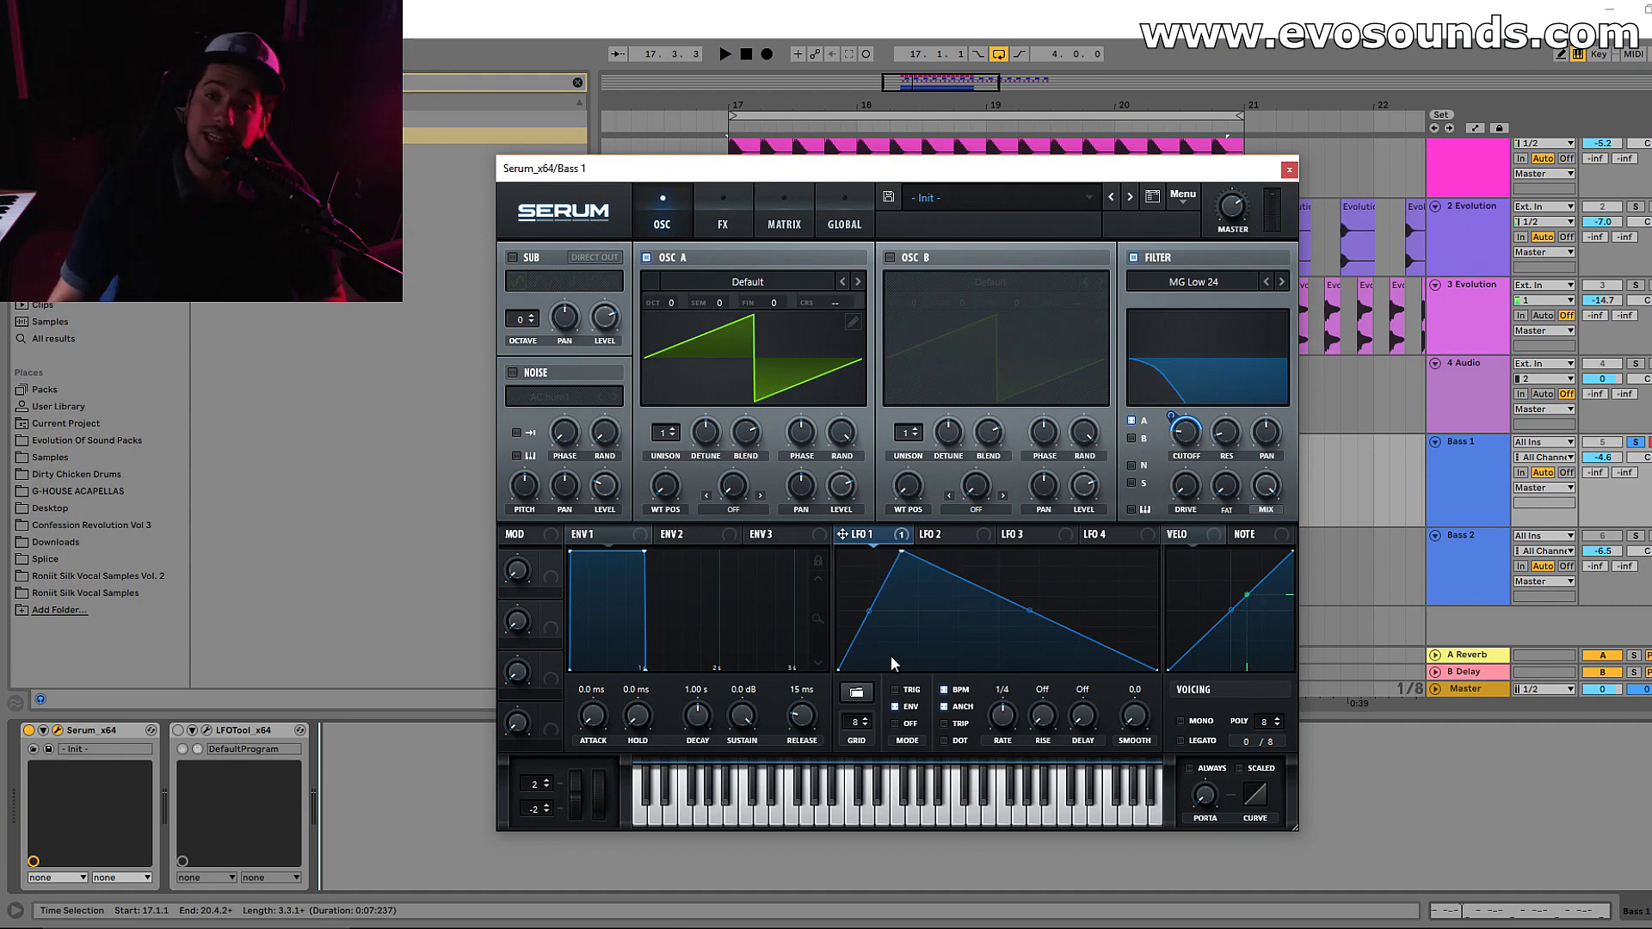
Move the LFO 1 peak to about a third of the cycle, bend its rising curve upward and audition the loop
{"action": "right_click", "coordinate": [1028, 613]}
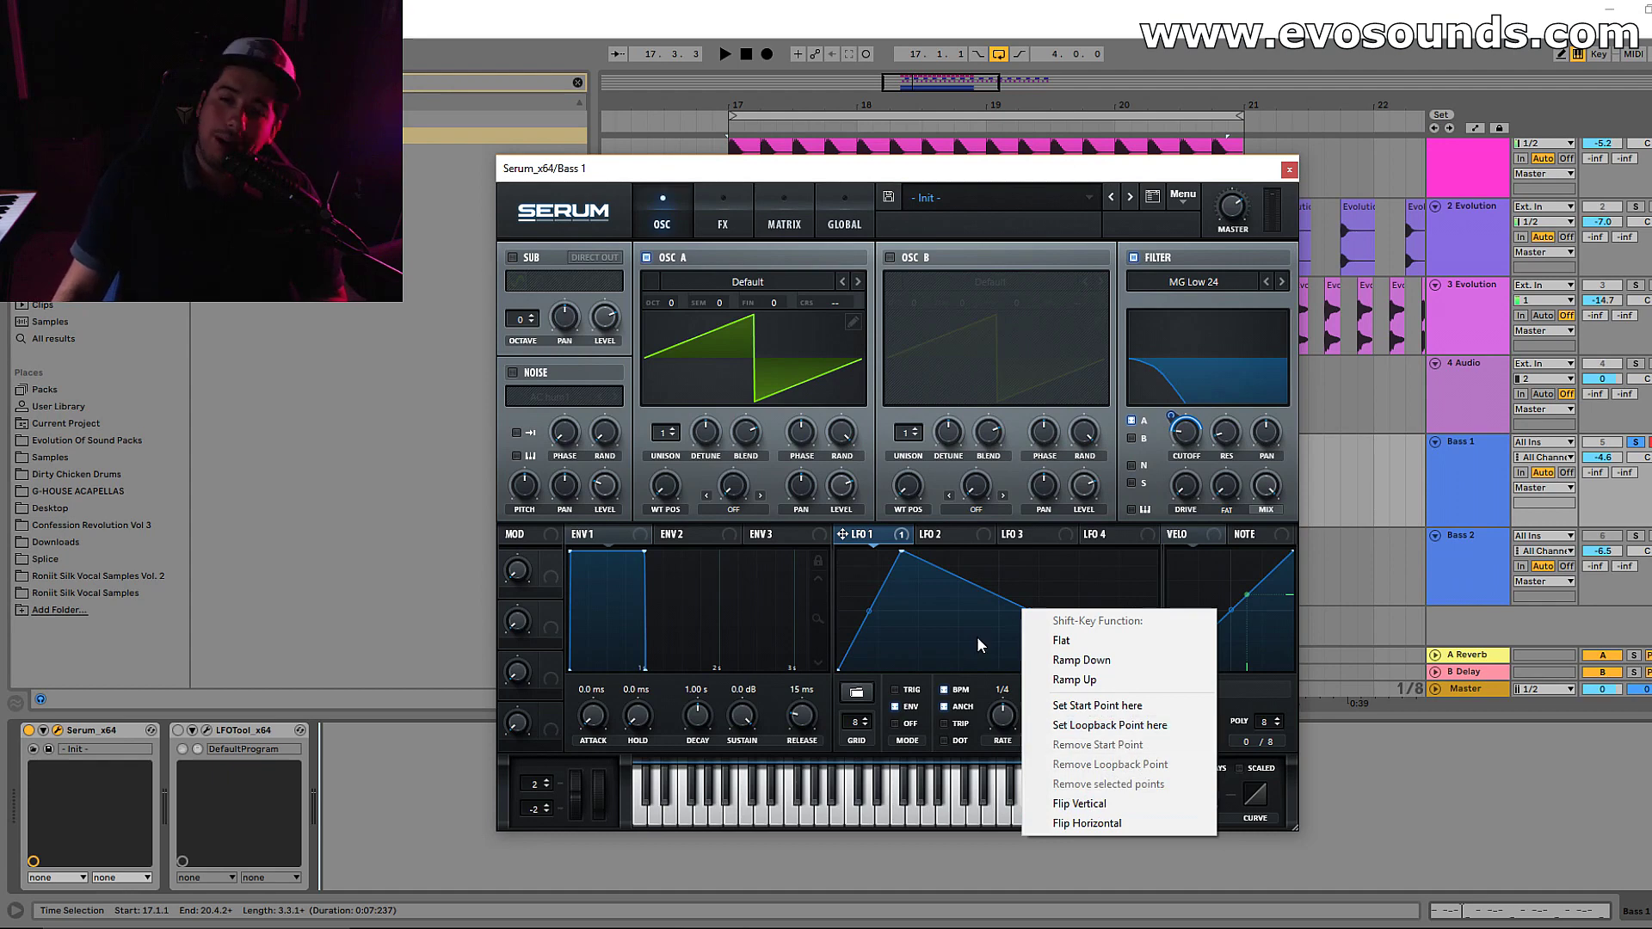
{"action": "left_click", "coordinate": [902, 611]}
{"action": "left_click_drag", "start_coordinate": [902, 555], "coordinate": [938, 540]}
{"action": "mouse_move", "coordinate": [892, 612]}
{"action": "left_mouse_down"}
{"action": "mouse_move", "coordinate": [888, 555]}
{"action": "mouse_move", "coordinate": [873, 594]}
{"action": "mouse_move", "coordinate": [895, 606]}
{"action": "left_mouse_up"}
{"action": "key", "text": "space"}
{"action": "key", "text": "space"}
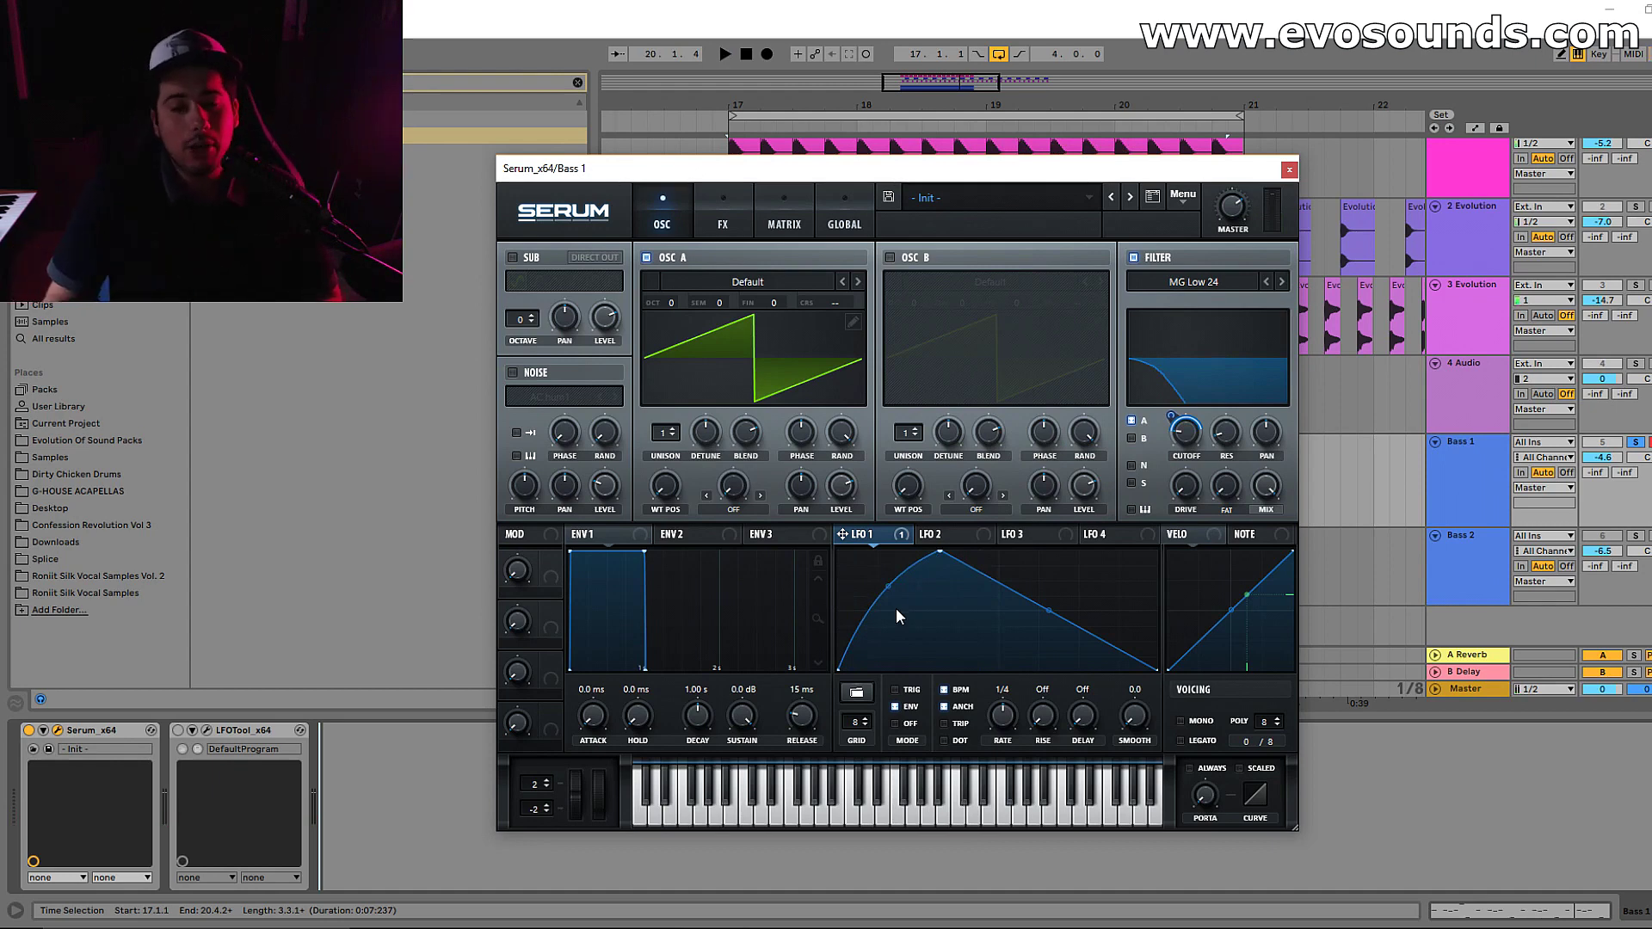
Add a zero-level point halfway through LFO 1, pull the peak earlier, bend the fall steeply downward and play the loop
{"action": "double_click", "coordinate": [1034, 601]}
{"action": "left_click_drag", "start_coordinate": [1034, 601], "coordinate": [1008, 669]}
{"action": "left_click_drag", "start_coordinate": [942, 551], "coordinate": [911, 549]}
{"action": "left_click_drag", "start_coordinate": [965, 619], "coordinate": [924, 654]}
{"action": "key", "text": "space"}
{"action": "key", "text": "space"}
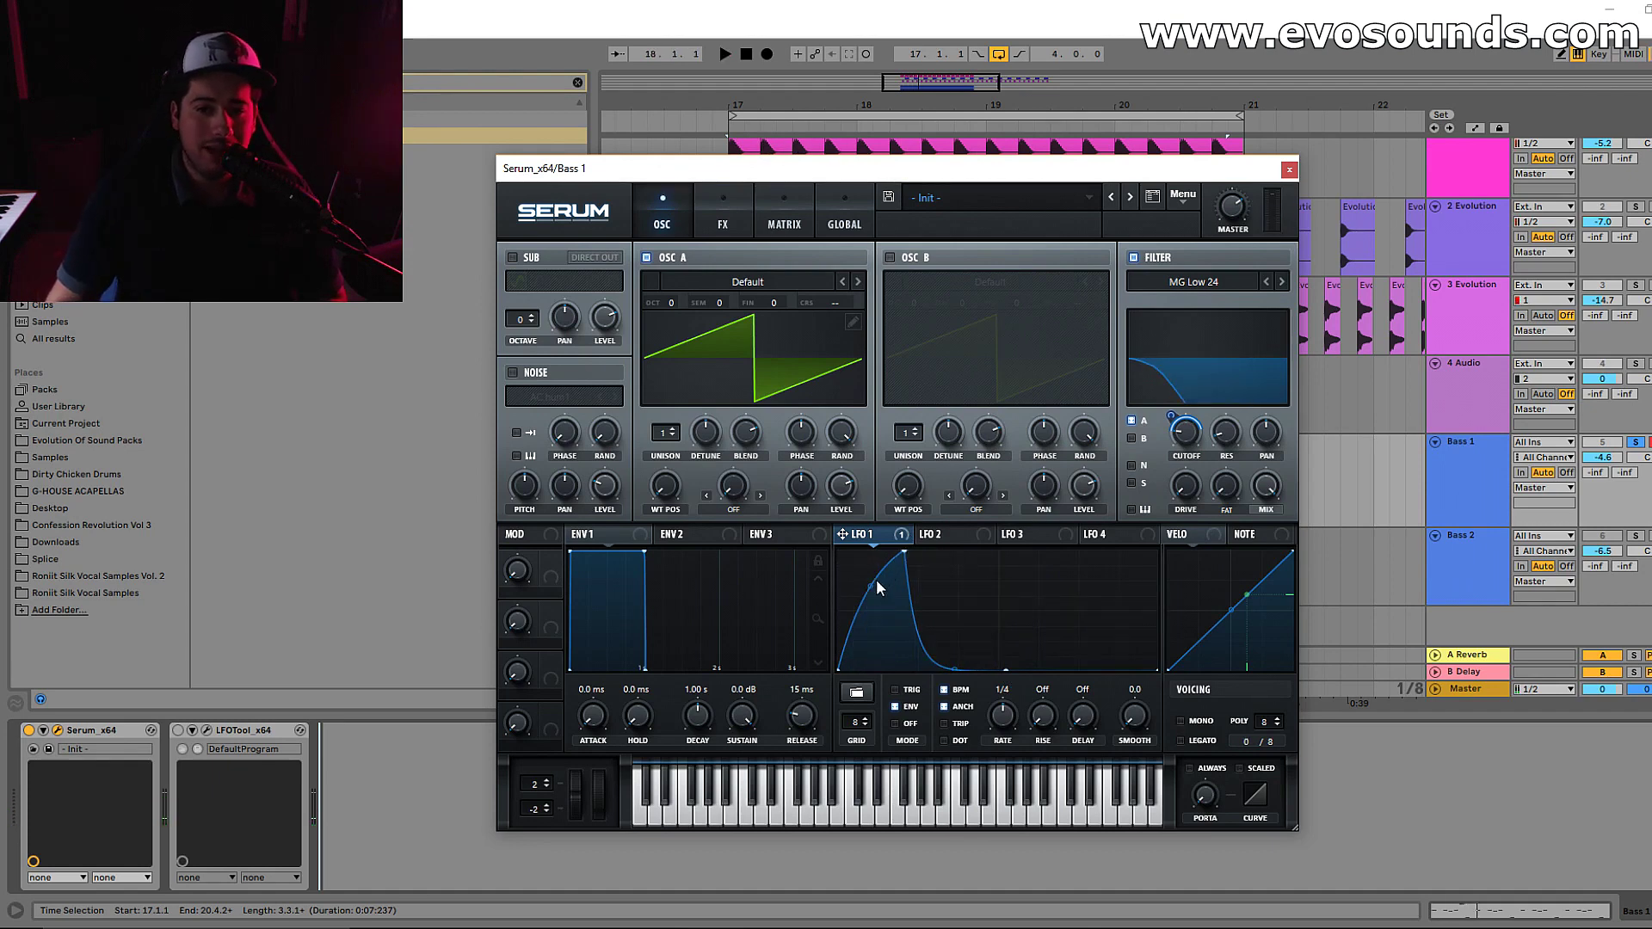
Try a plucky LFO 1 shape with the peak at about a tenth of the cycle and a longer, gentler fall during playback
{"action": "left_click_drag", "start_coordinate": [902, 552], "coordinate": [869, 546]}
{"action": "key", "text": "space"}
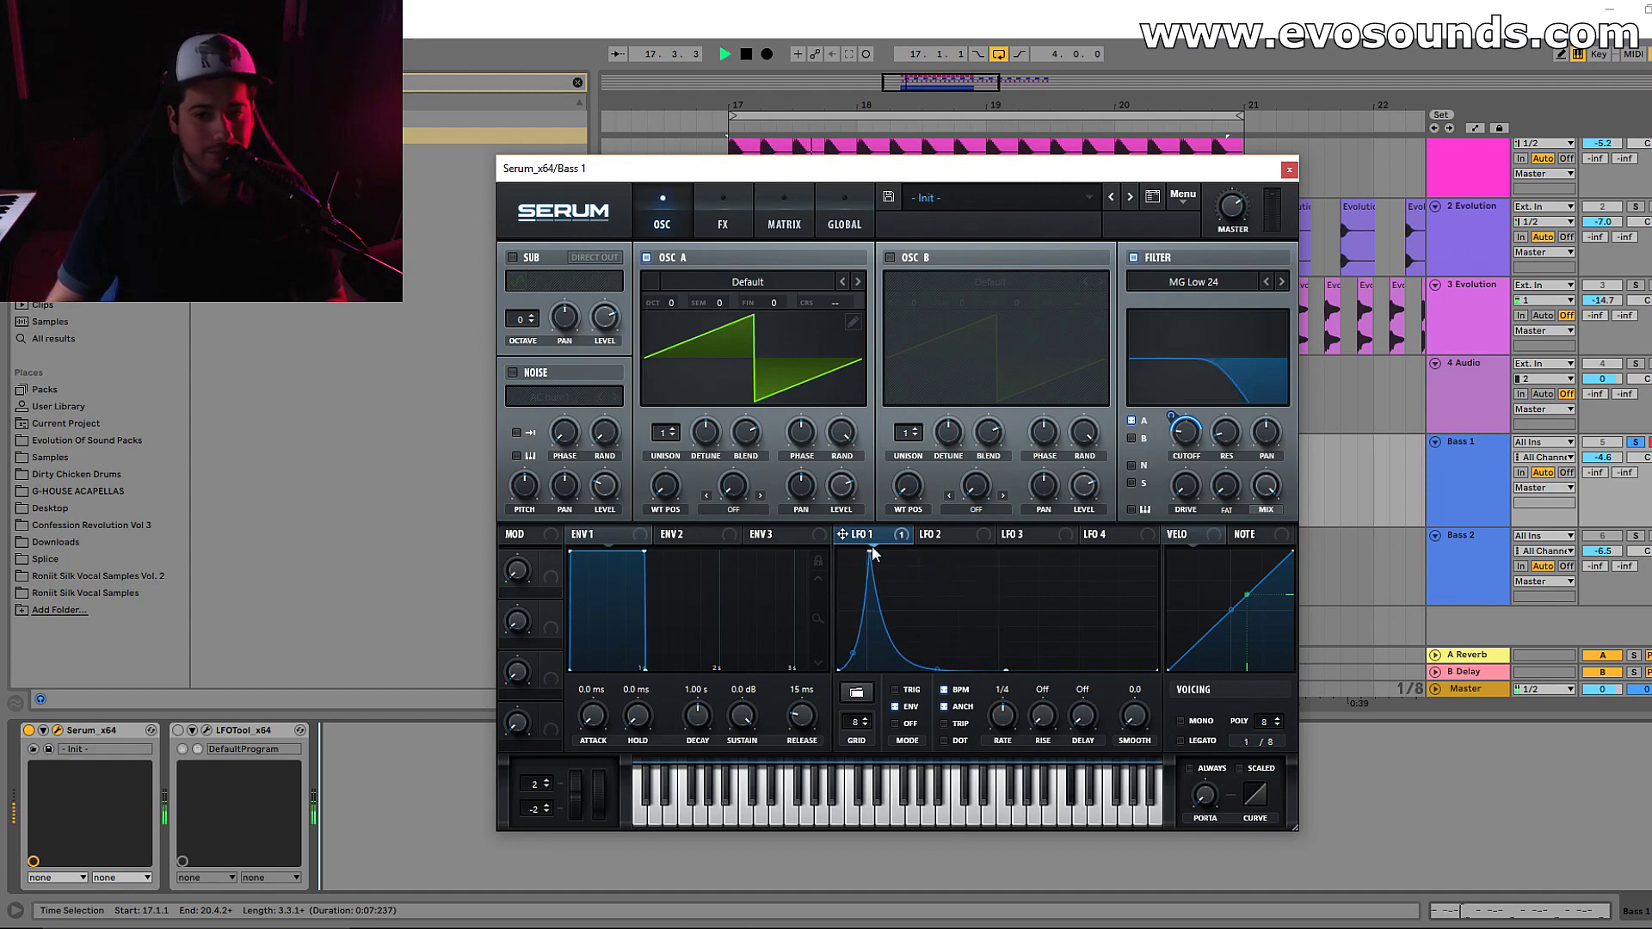
{"action": "left_click_drag", "start_coordinate": [939, 668], "coordinate": [1016, 669]}
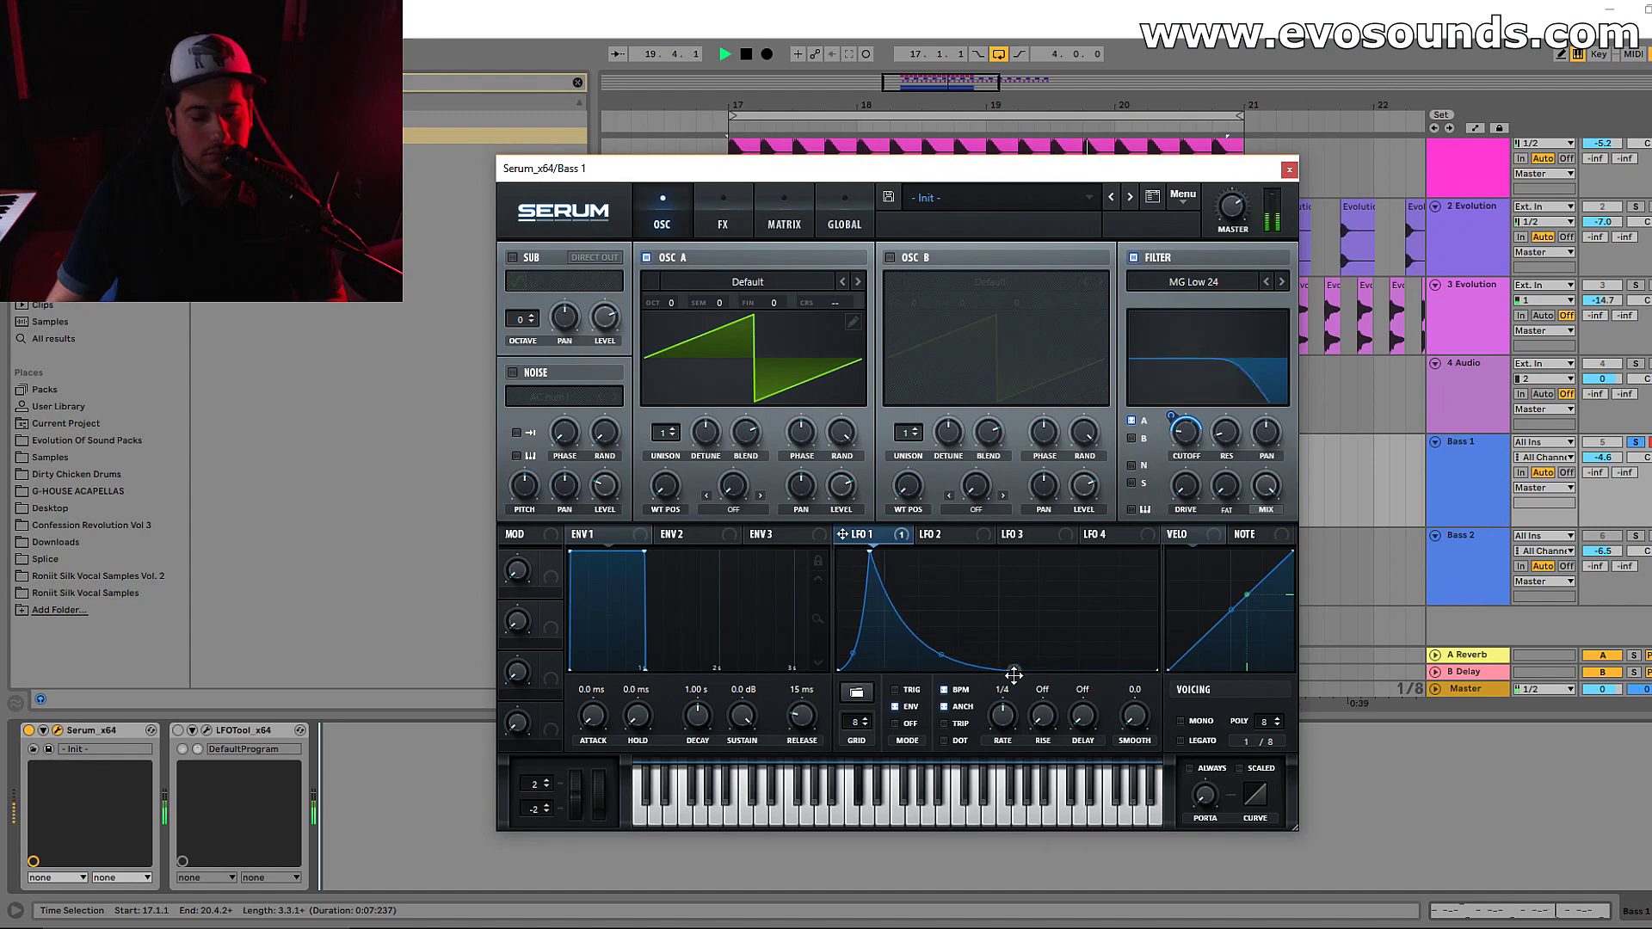
{"action": "left_click_drag", "start_coordinate": [941, 654], "coordinate": [1022, 669]}
{"action": "key", "text": "space"}
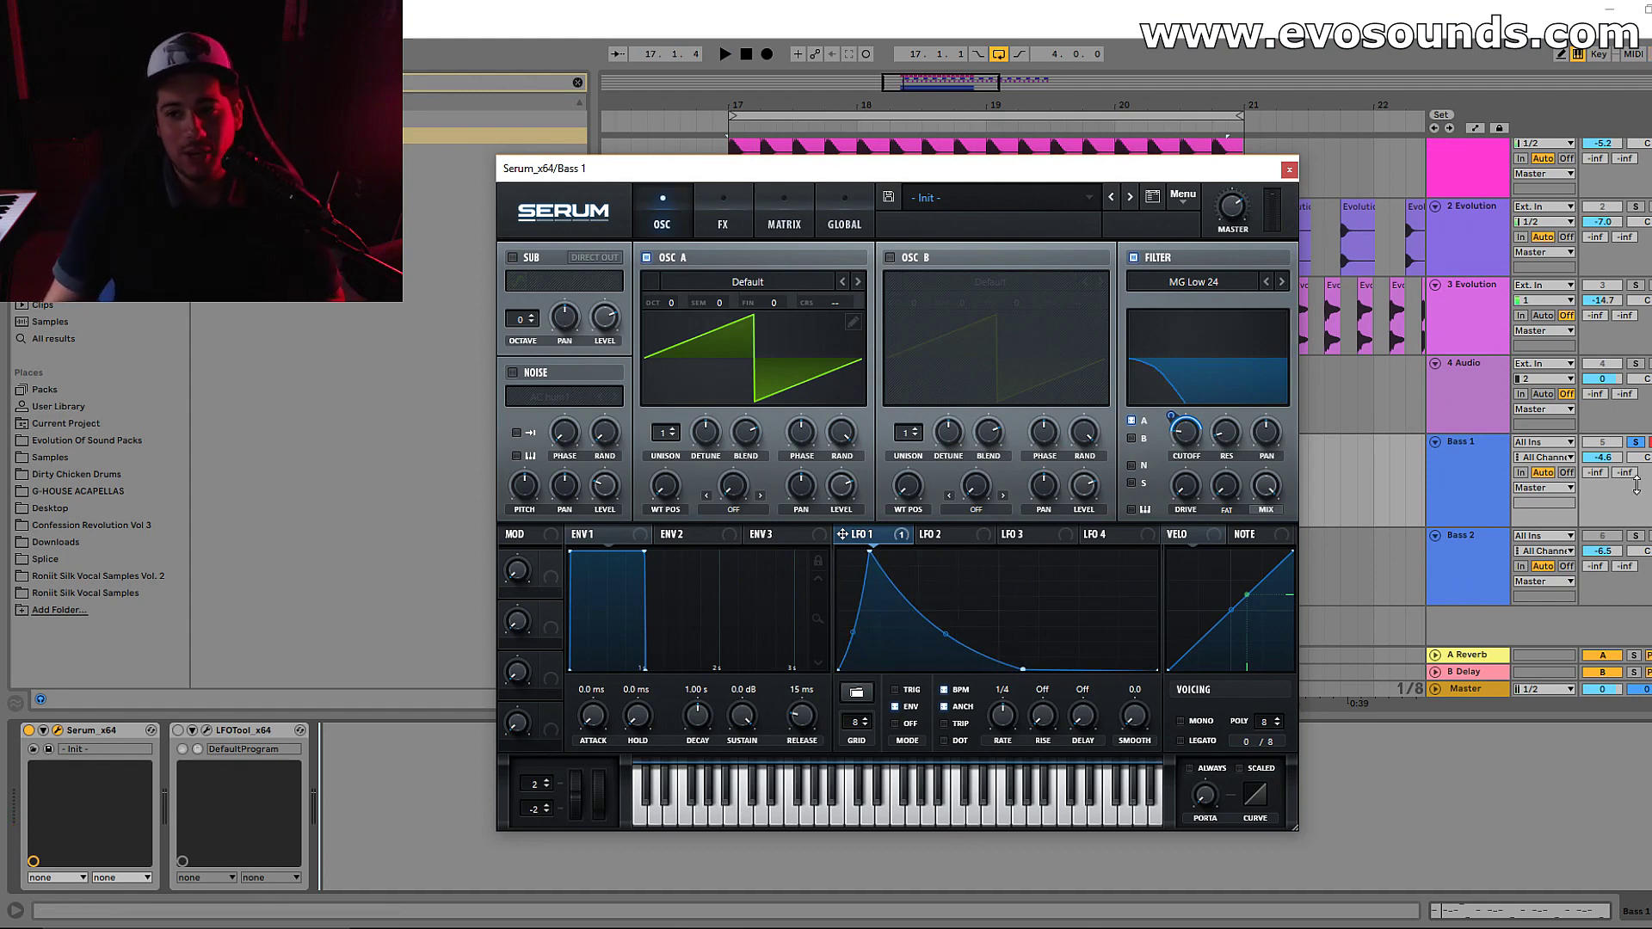
Reset the Bass 1 track volume to 0
{"action": "right_click", "coordinate": [1605, 461]}
{"action": "left_click", "coordinate": [1514, 513]}
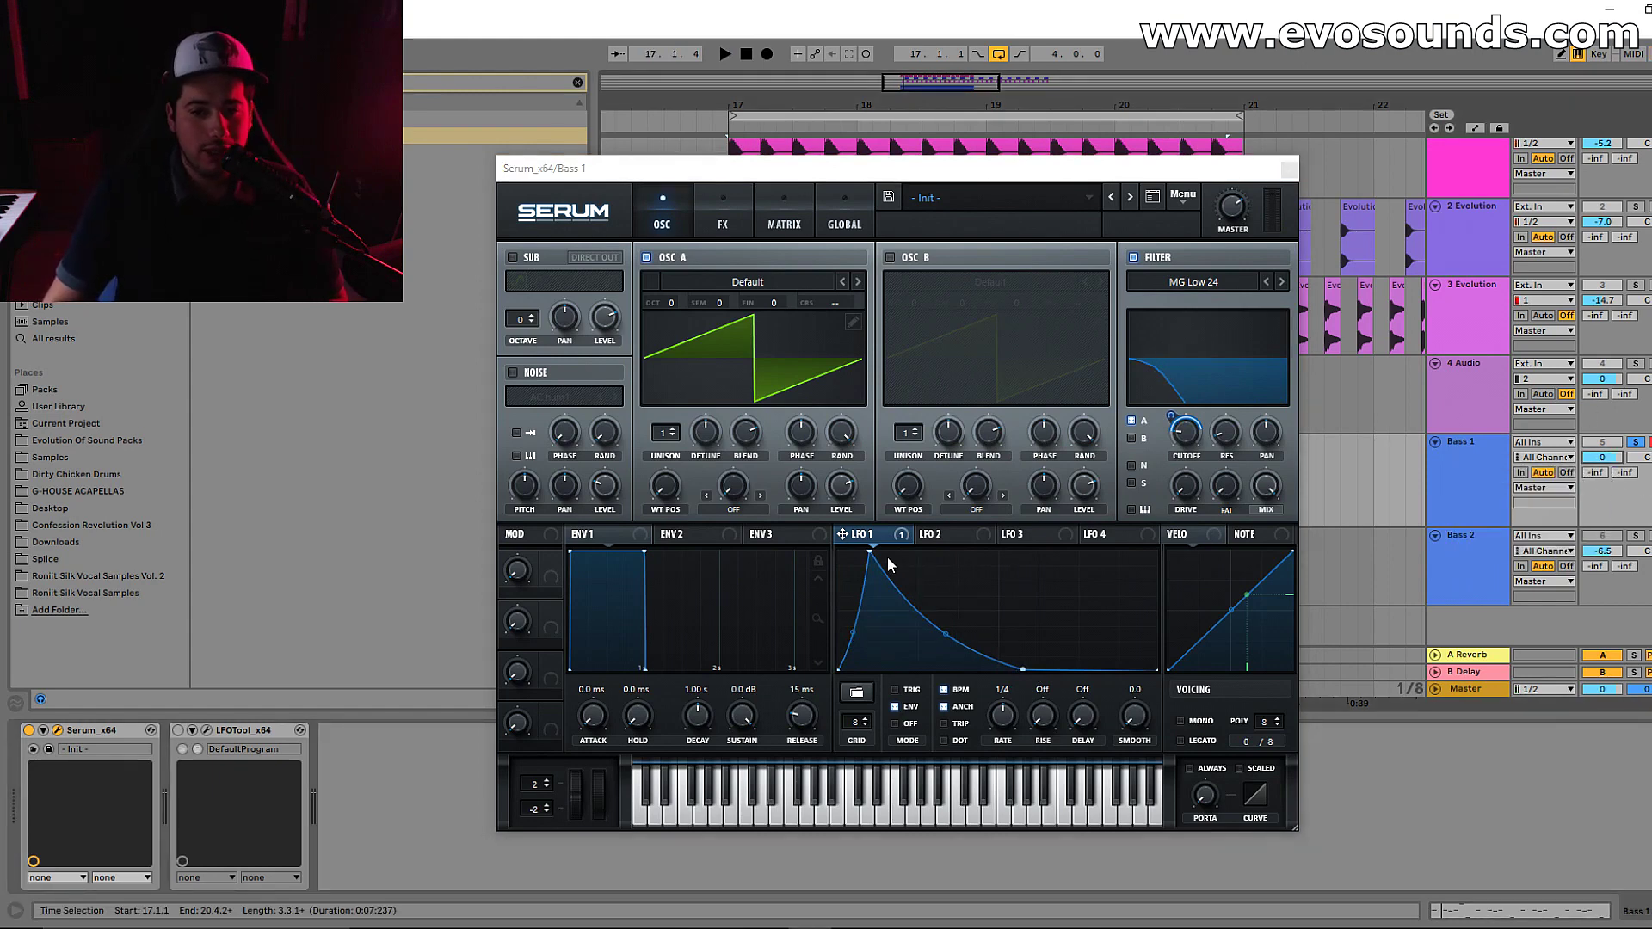
Move the LFO 1 peak to about a third of the cycle and stretch its fall to the cycle's end while auditioning
{"action": "left_click_drag", "start_coordinate": [870, 551], "coordinate": [941, 540]}
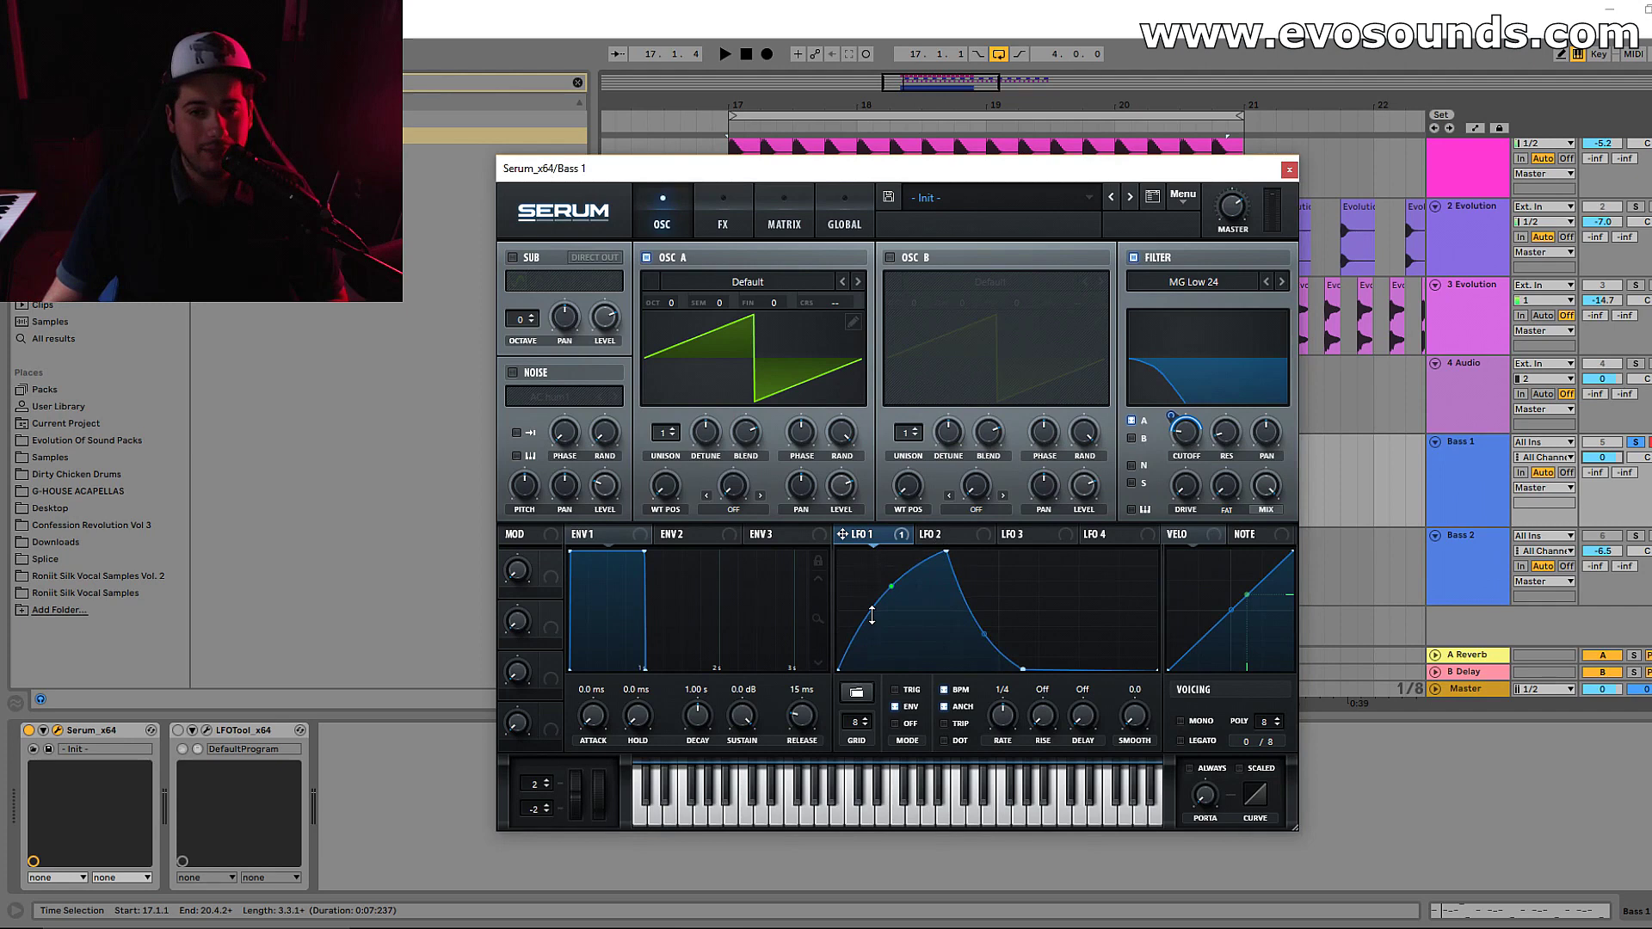
{"action": "key", "text": "space"}
{"action": "left_click_drag", "start_coordinate": [1022, 668], "coordinate": [1154, 691]}
{"action": "key", "text": "space"}
Adjust the filter cutoff and its LFO 1 modulation while the loop plays
{"action": "key", "text": "space"}
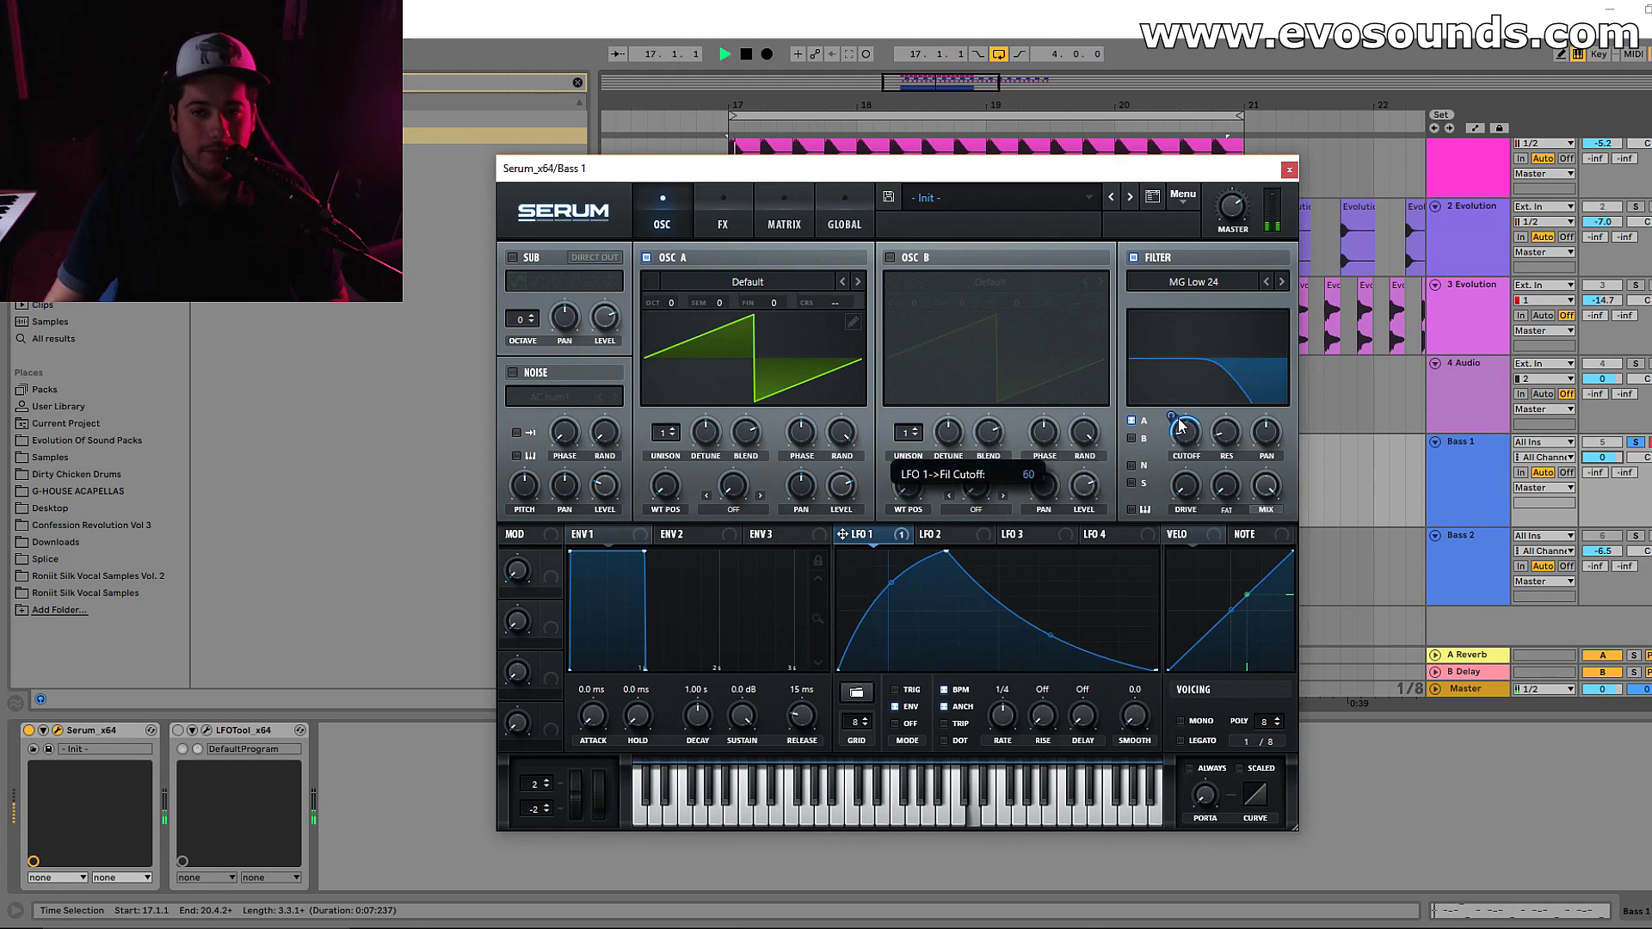
{"action": "left_click_drag", "start_coordinate": [1181, 426], "coordinate": [1178, 416]}
{"action": "key", "text": "space"}
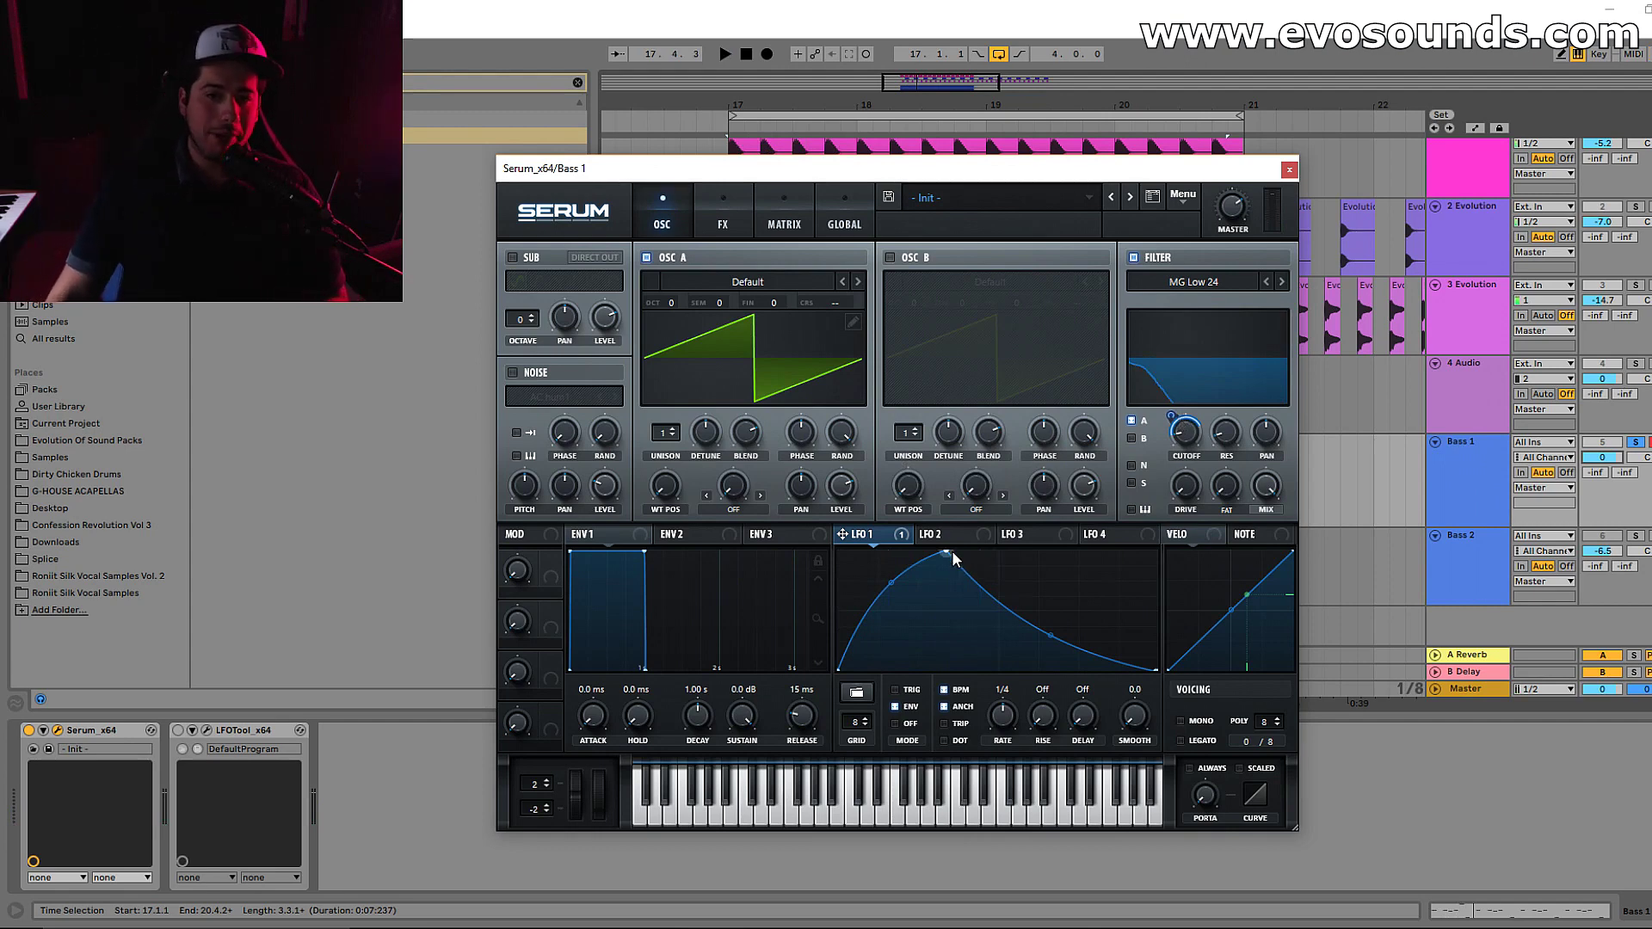
Try a rounded LFO 1 shape with a centered peak and both curves bent upward while the loop plays
{"action": "left_click_drag", "start_coordinate": [952, 558], "coordinate": [992, 537]}
{"action": "left_click_drag", "start_coordinate": [1077, 636], "coordinate": [1092, 598]}
{"action": "key", "text": "space"}
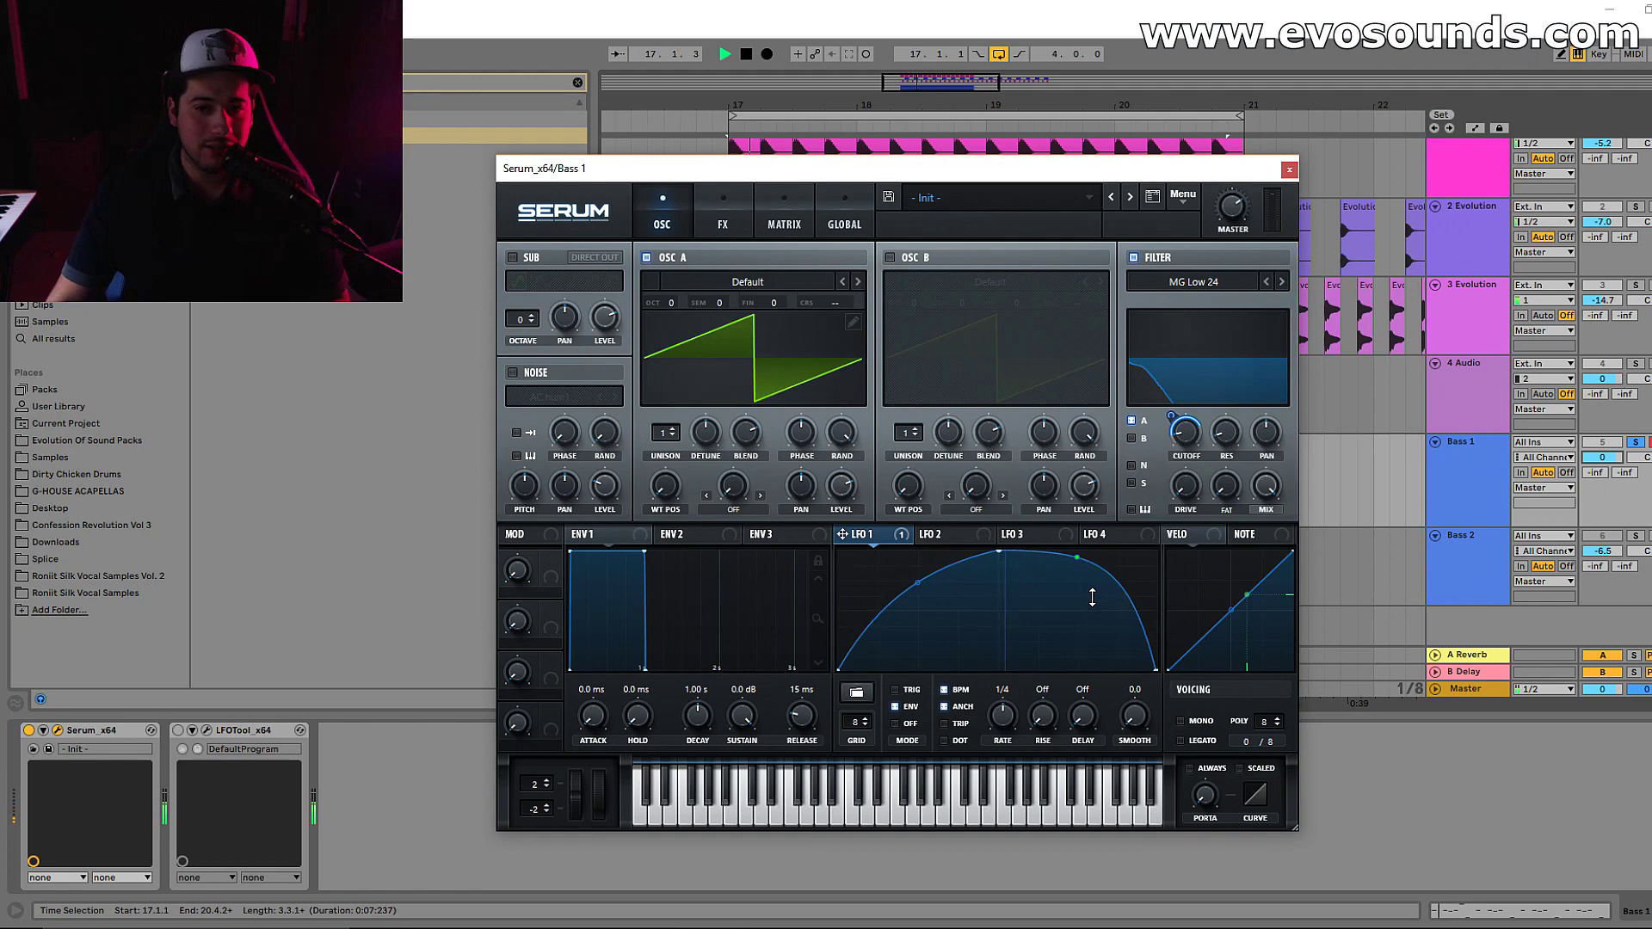
{"action": "left_click_drag", "start_coordinate": [917, 584], "coordinate": [919, 563]}
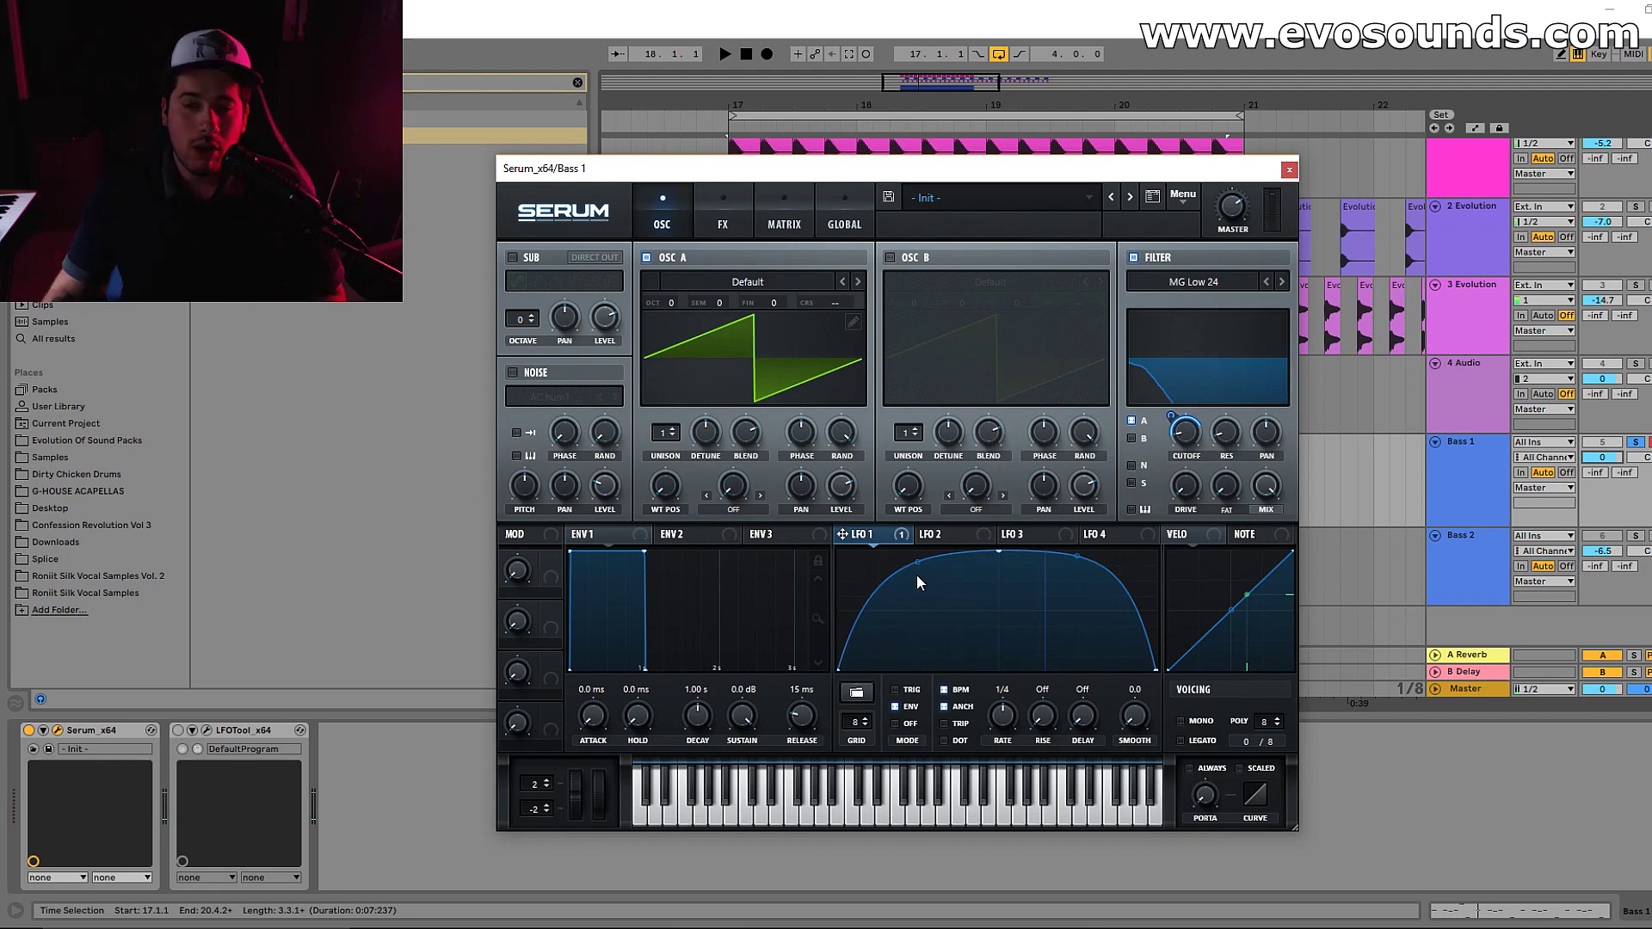
Reshape LFO 1 with a nearly straight rise, a slightly sagging fall and a peak at about 30% of the cycle, auditioning the loop
{"action": "left_click_drag", "start_coordinate": [999, 554], "coordinate": [964, 558]}
{"action": "left_click_drag", "start_coordinate": [1047, 576], "coordinate": [1047, 595]}
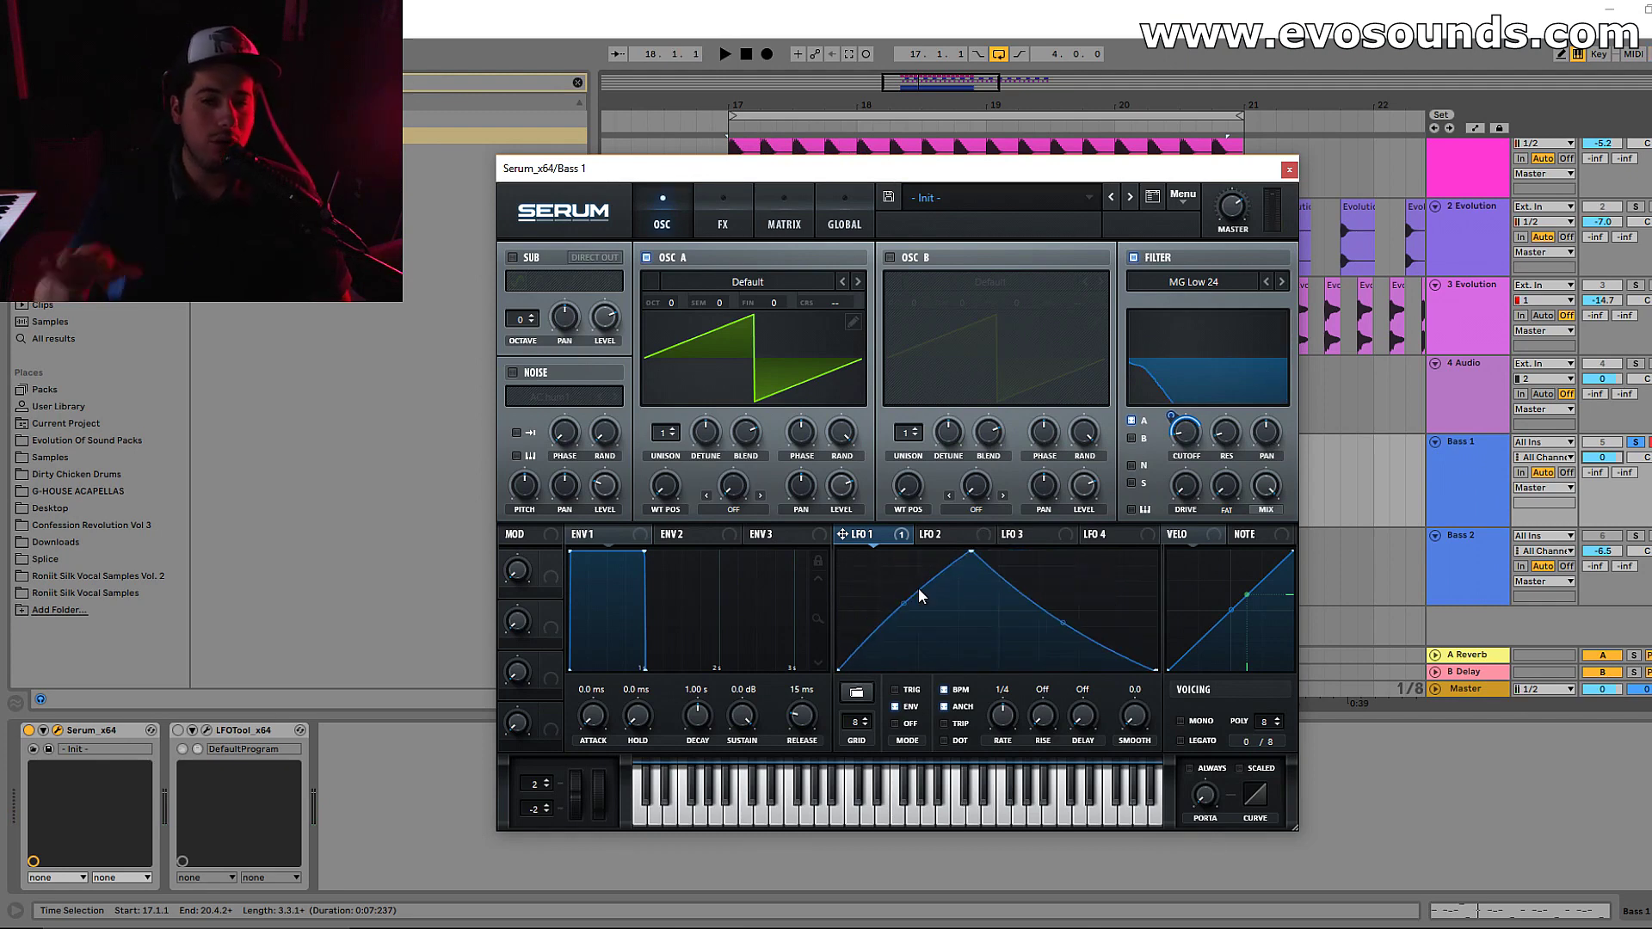
{"action": "key", "text": "space"}
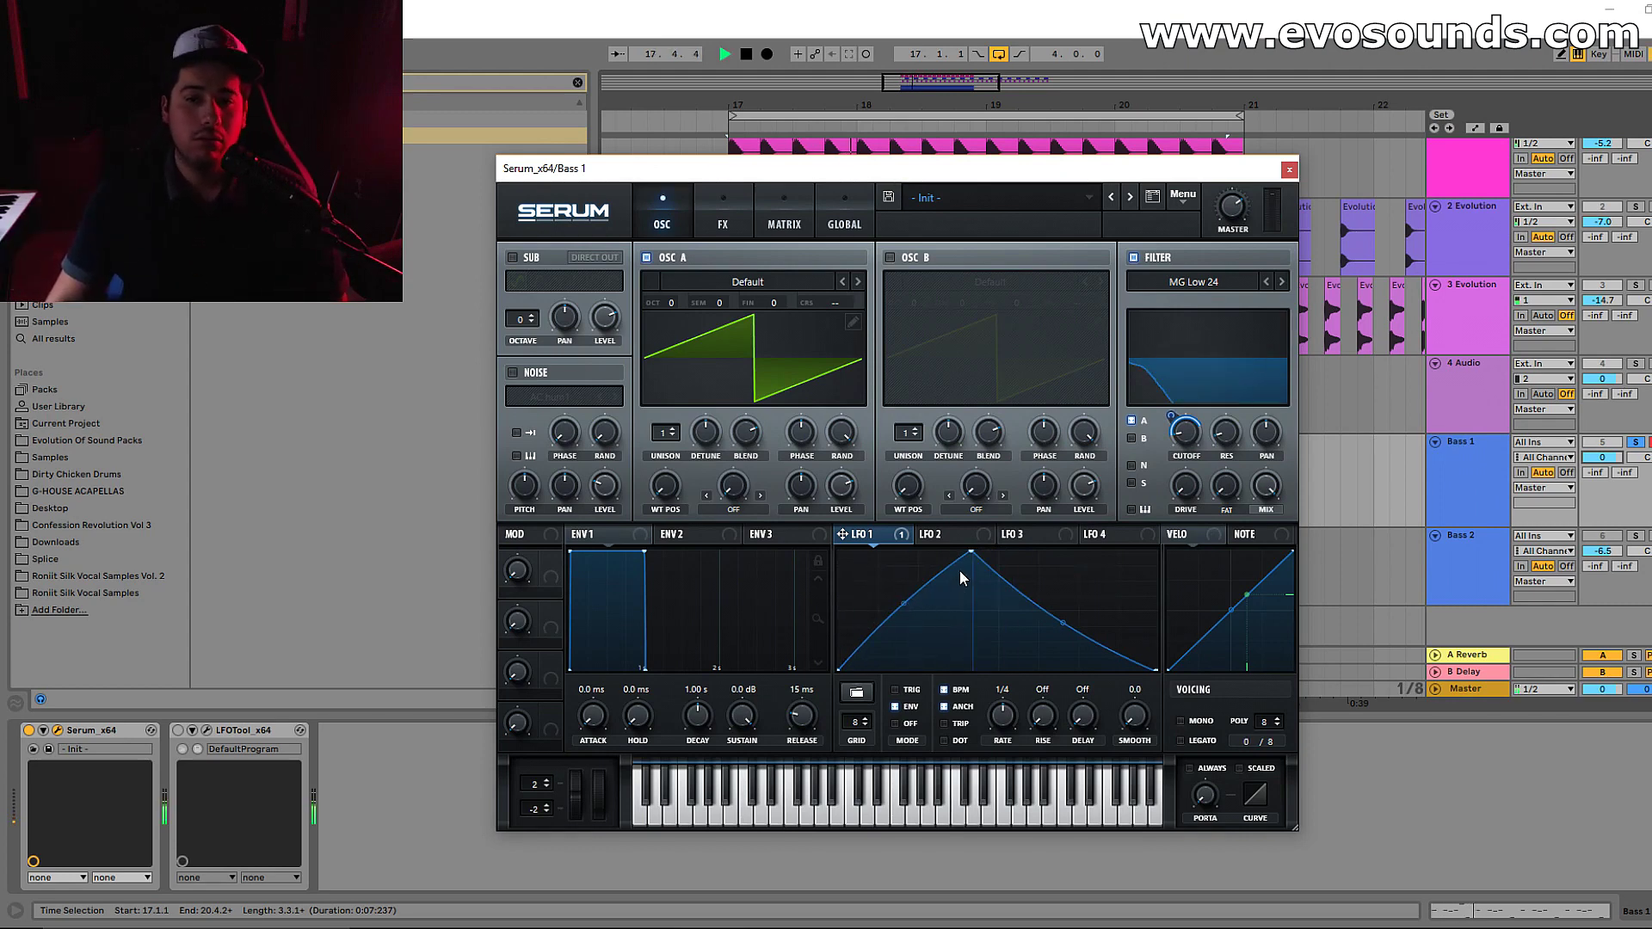
{"action": "left_click_drag", "start_coordinate": [968, 552], "coordinate": [936, 521]}
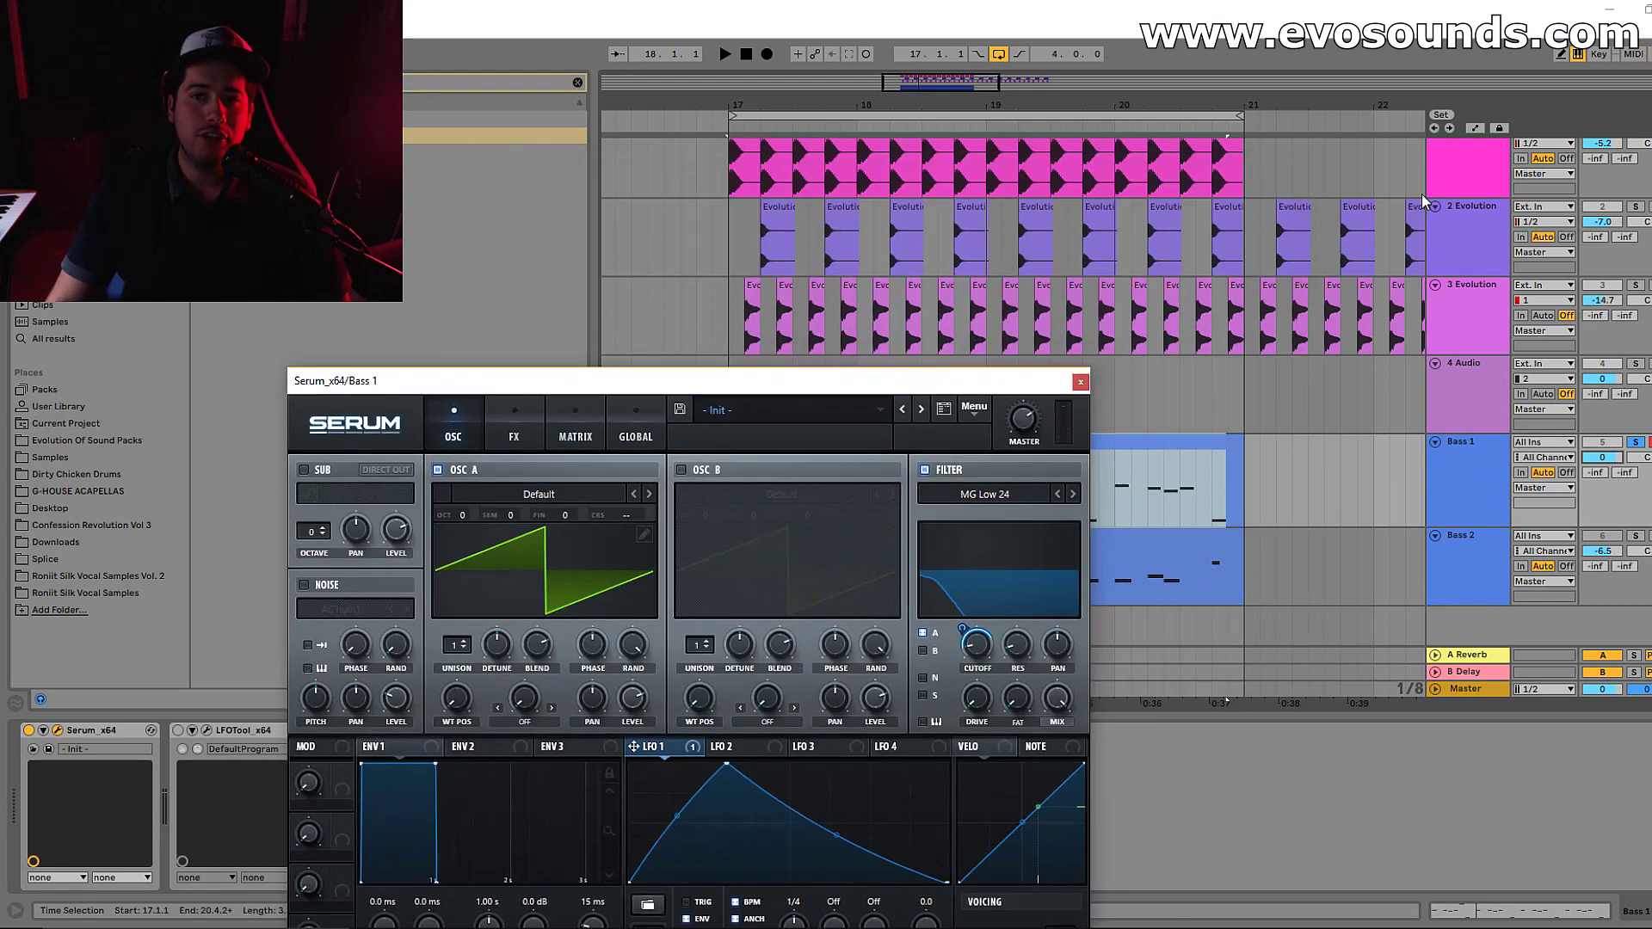
Select the Bass 1 clip in the arrangement and play the loop to hear the bass, moving the synth window aside and back
{"action": "scroll", "coordinate": [1422, 201], "scroll_direction": "up", "scroll_amount": 1}
{"action": "left_click_drag", "start_coordinate": [1017, 386], "coordinate": [755, 404]}
{"action": "left_click", "coordinate": [946, 462]}
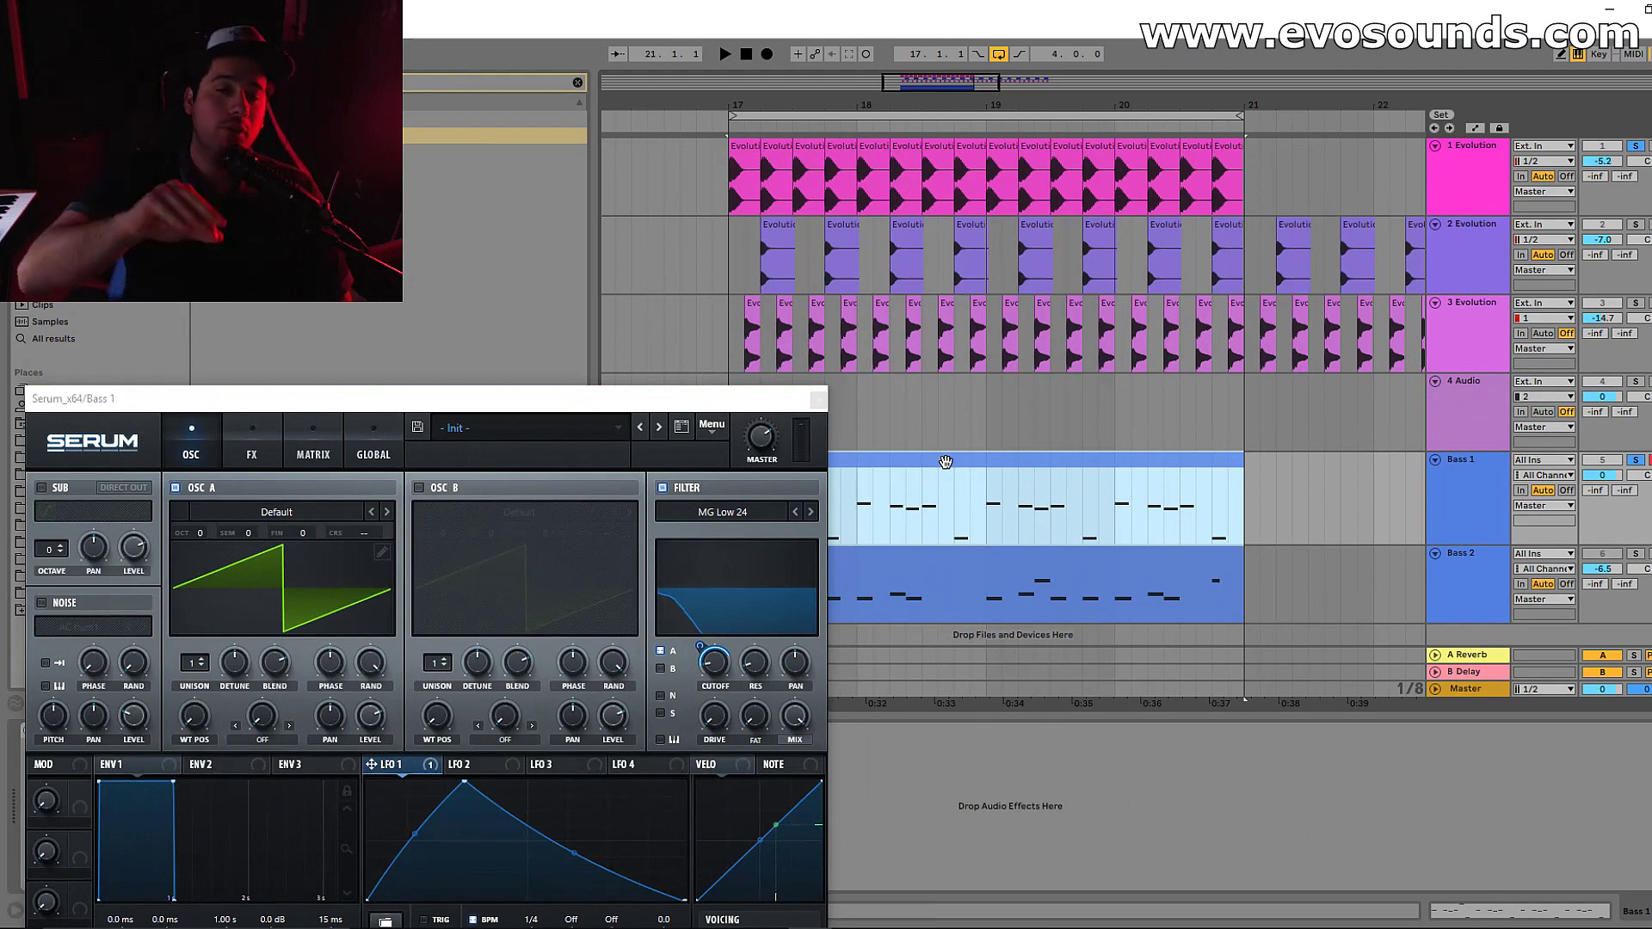
{"action": "key", "text": "space"}
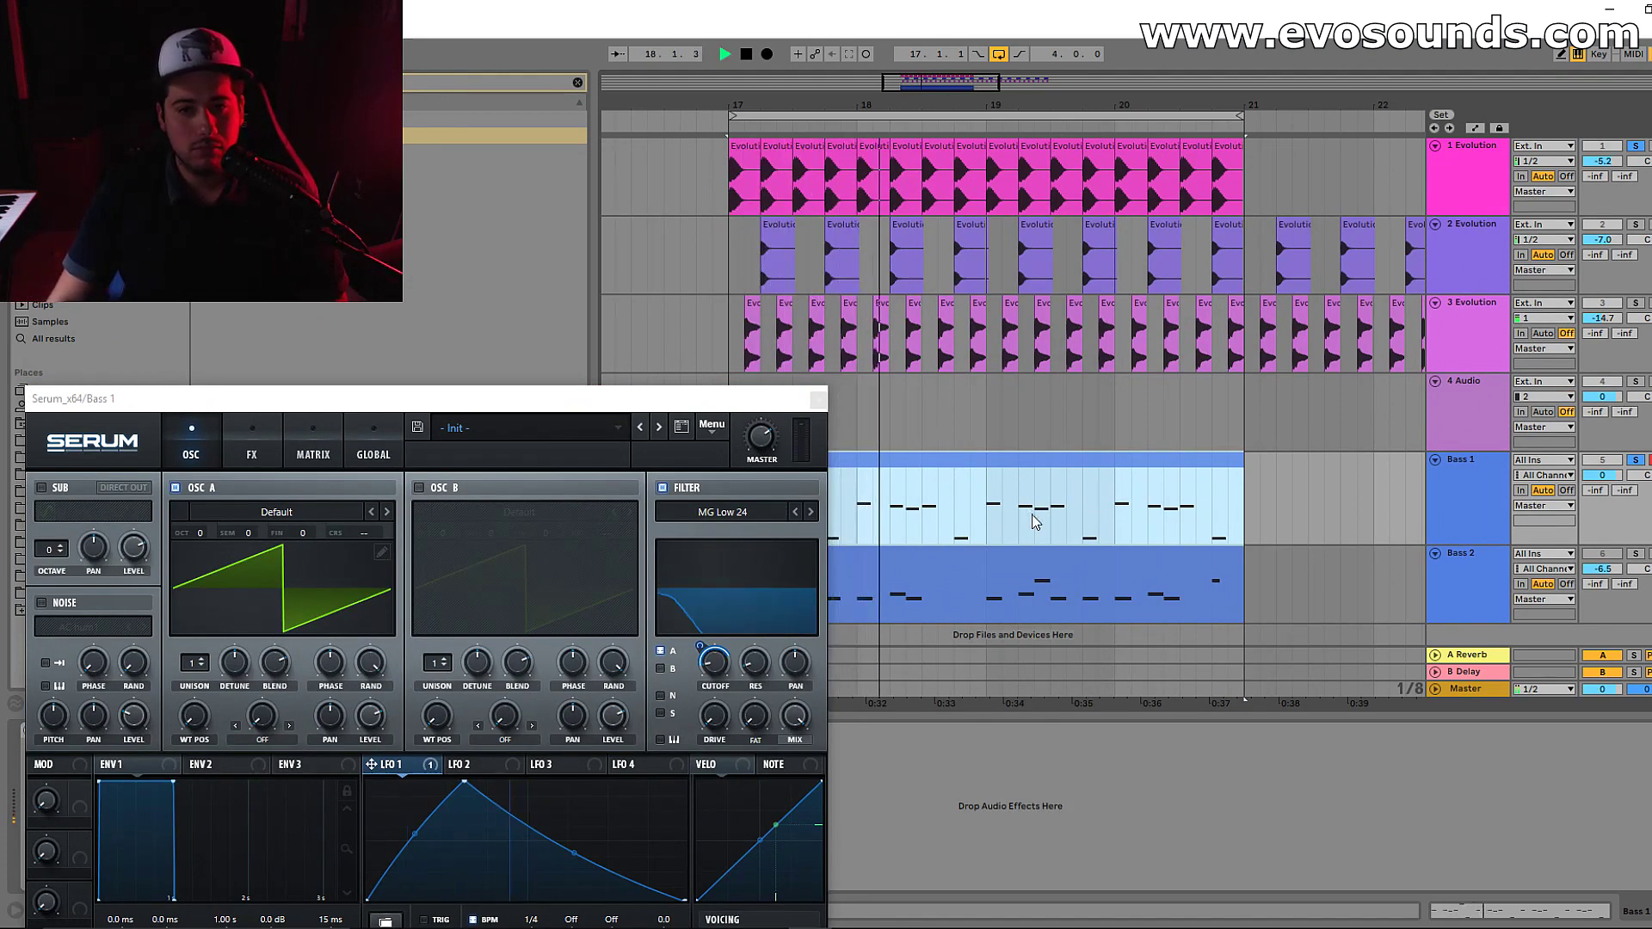
{"action": "key", "text": "space"}
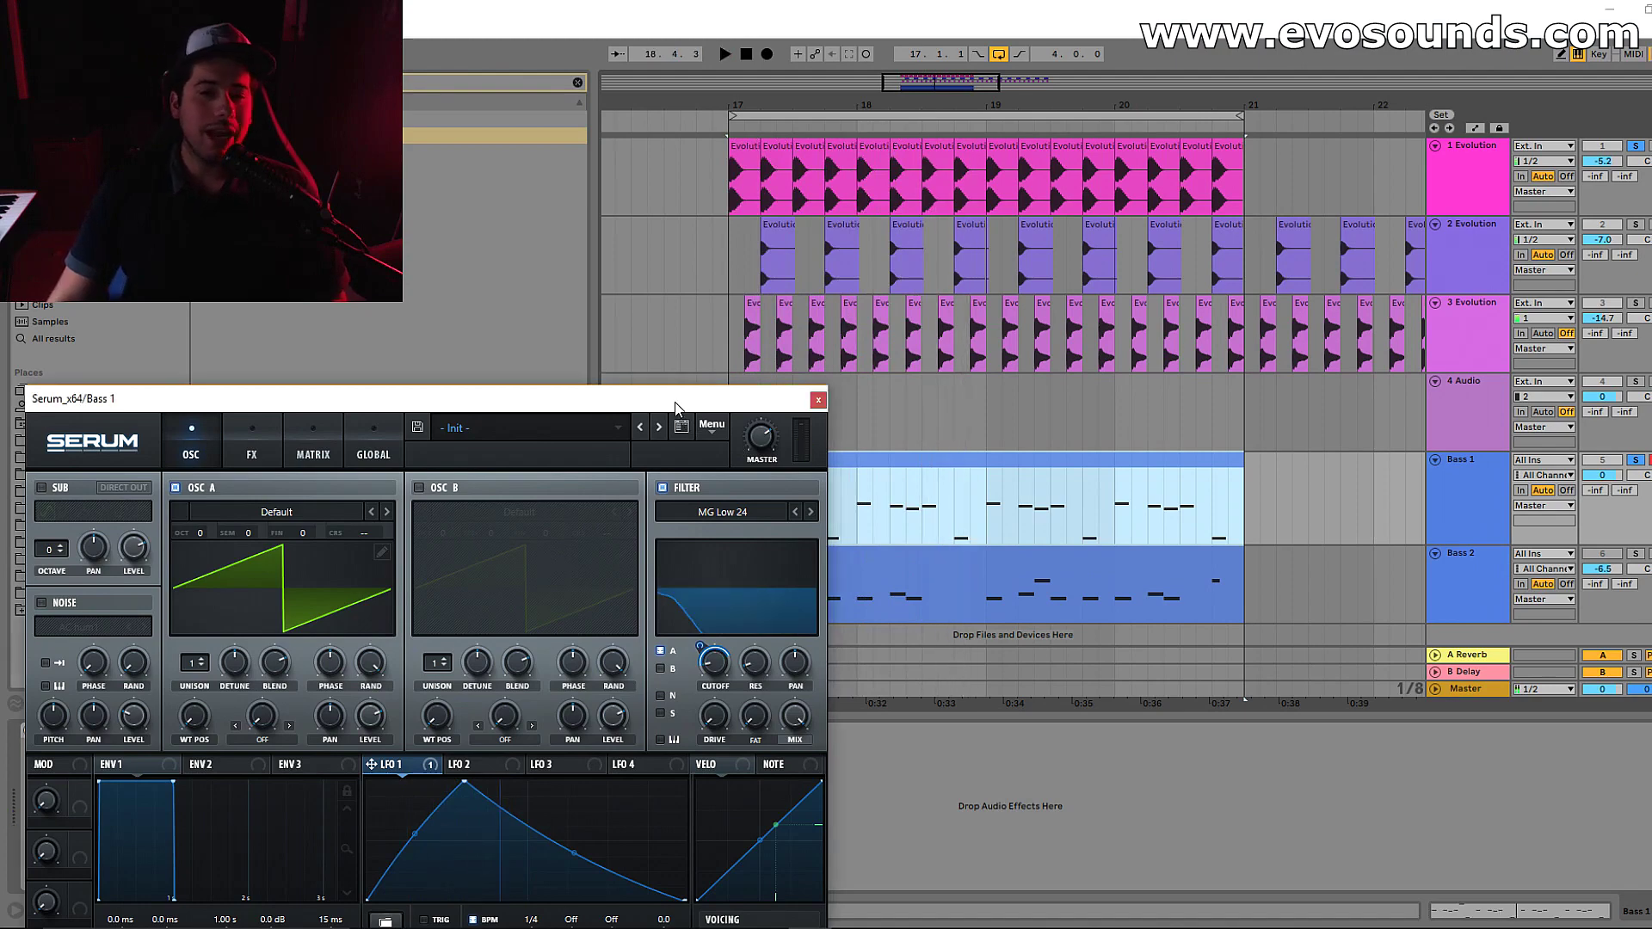
{"action": "left_click_drag", "start_coordinate": [677, 410], "coordinate": [1090, 184]}
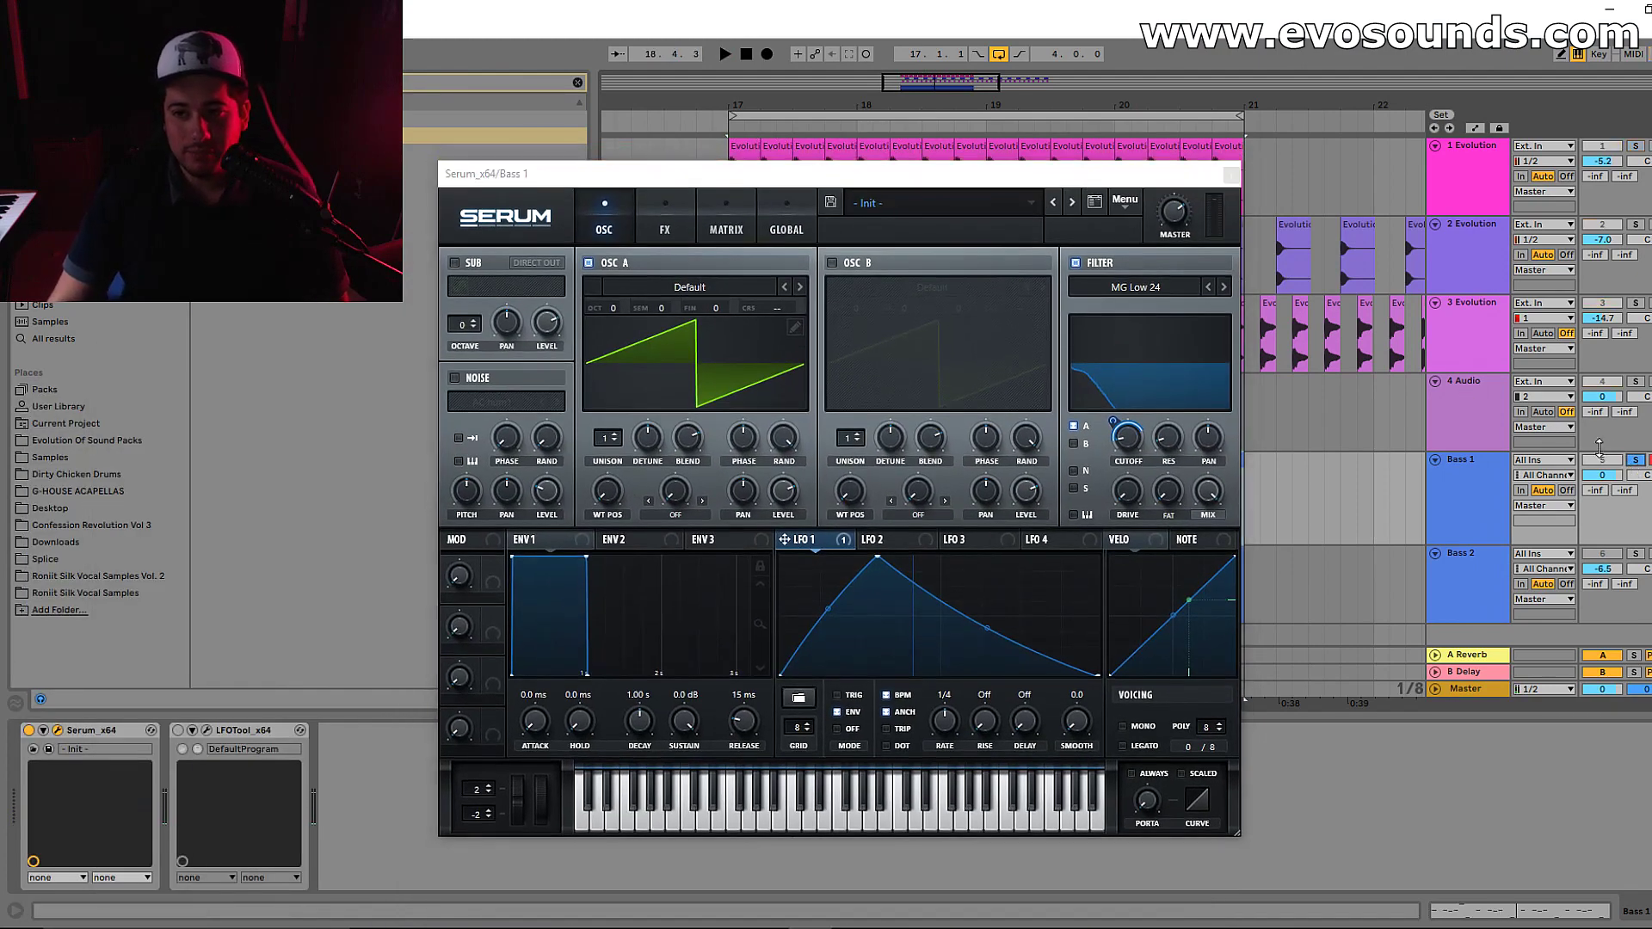
{"action": "left_click", "coordinate": [700, 295]}
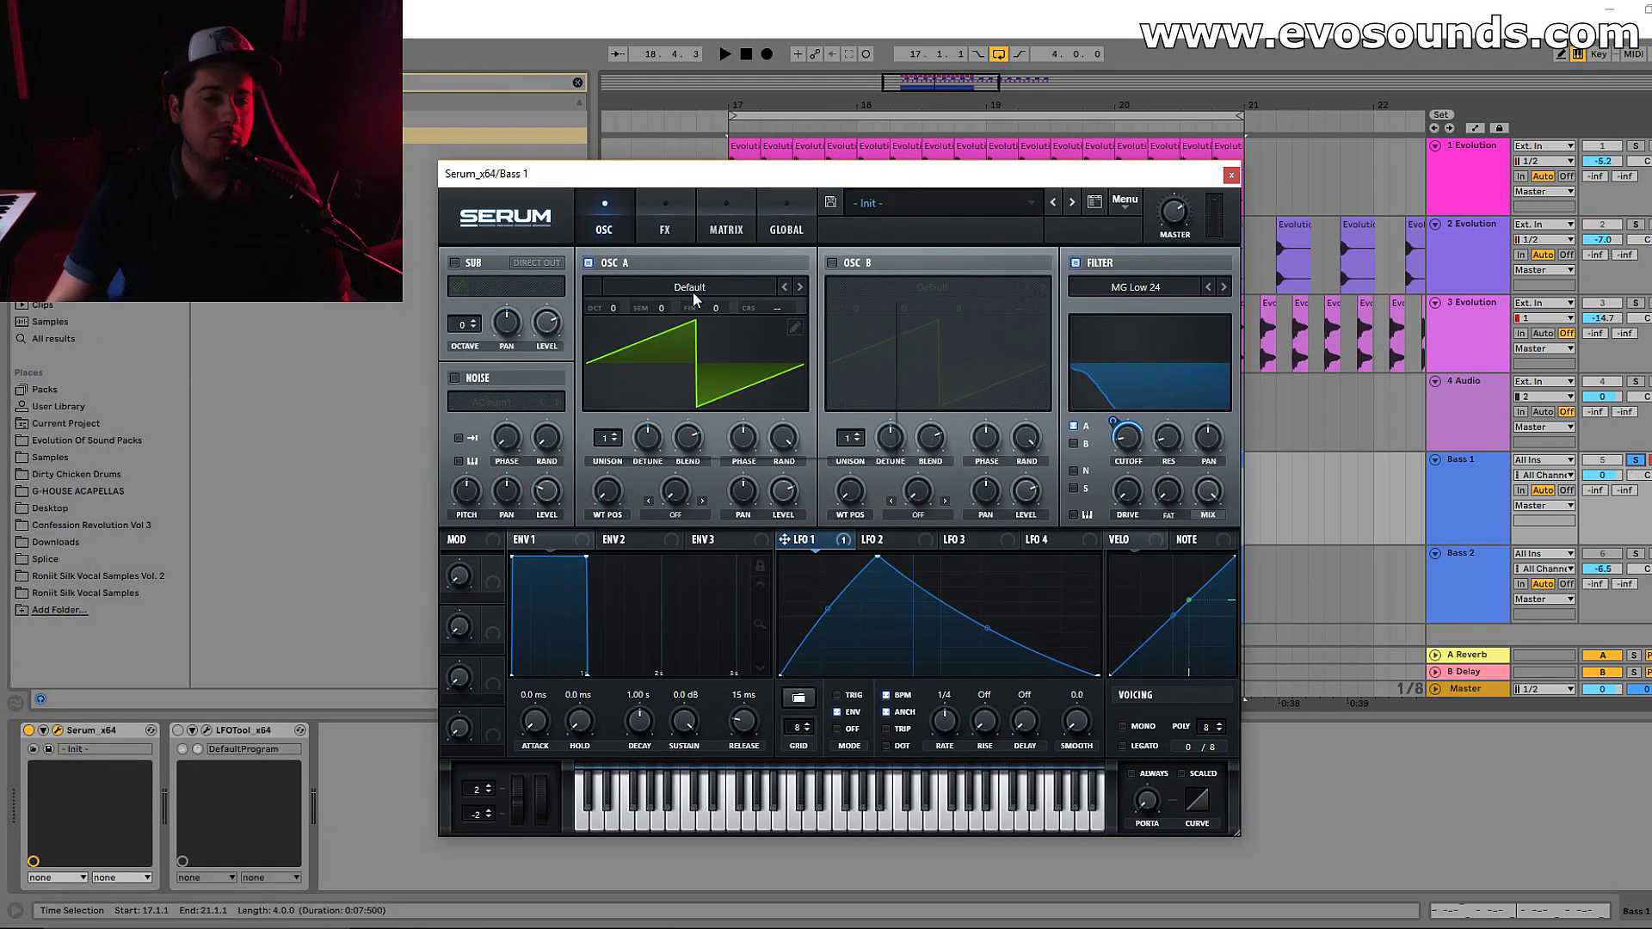
{"action": "left_click", "coordinate": [646, 518]}
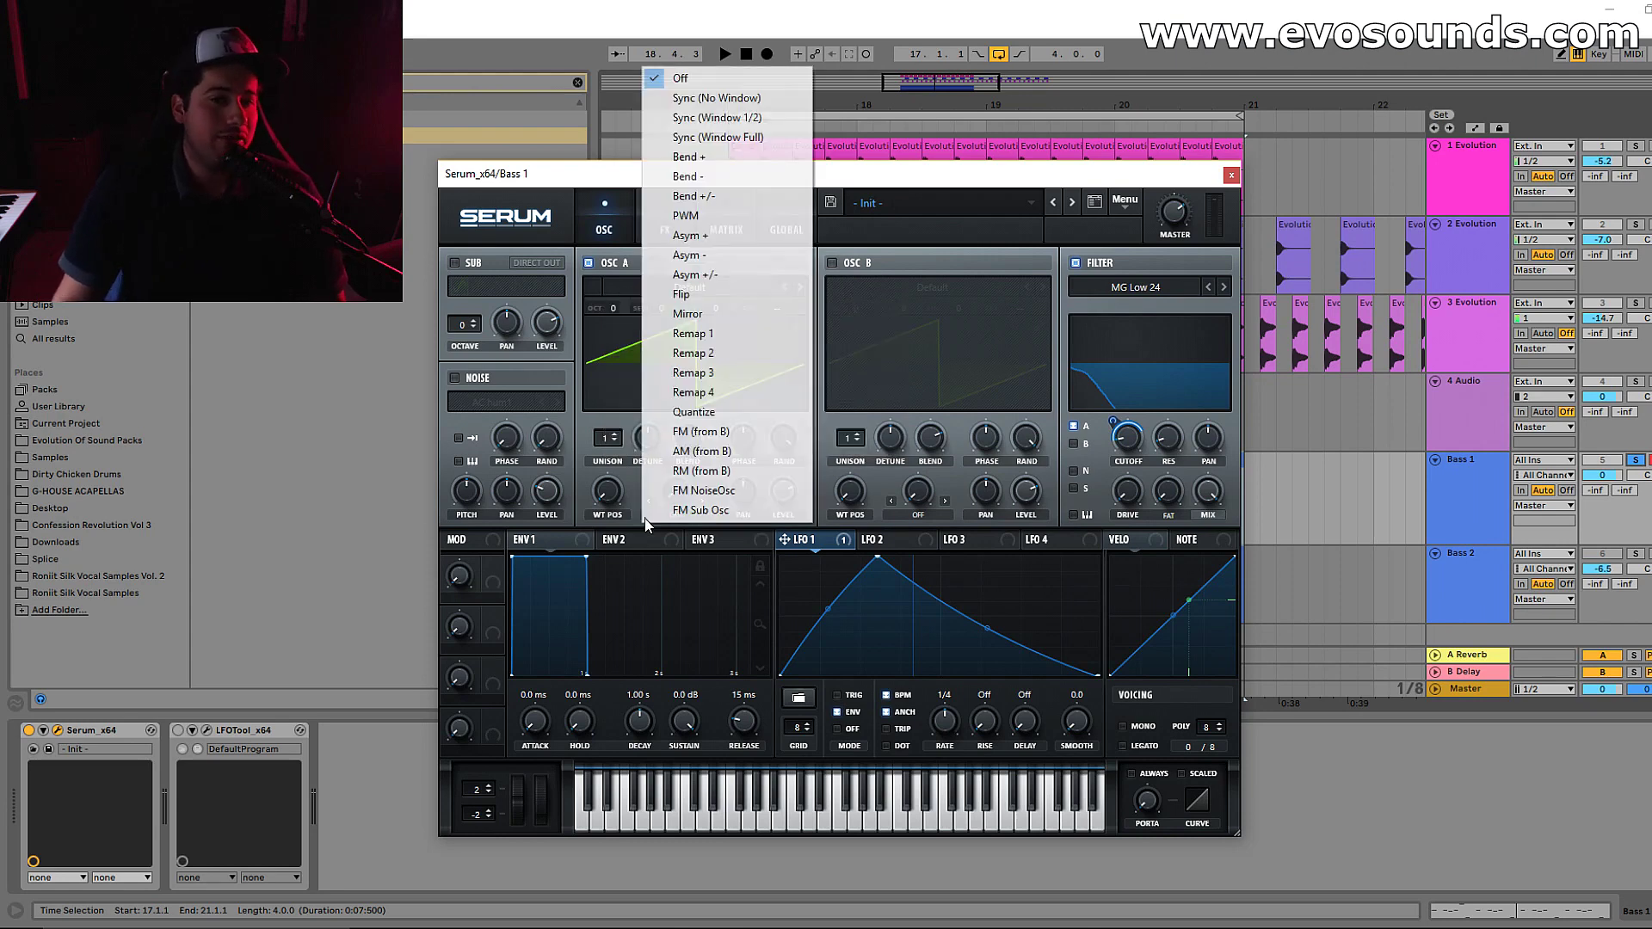
{"action": "left_click", "coordinate": [631, 502]}
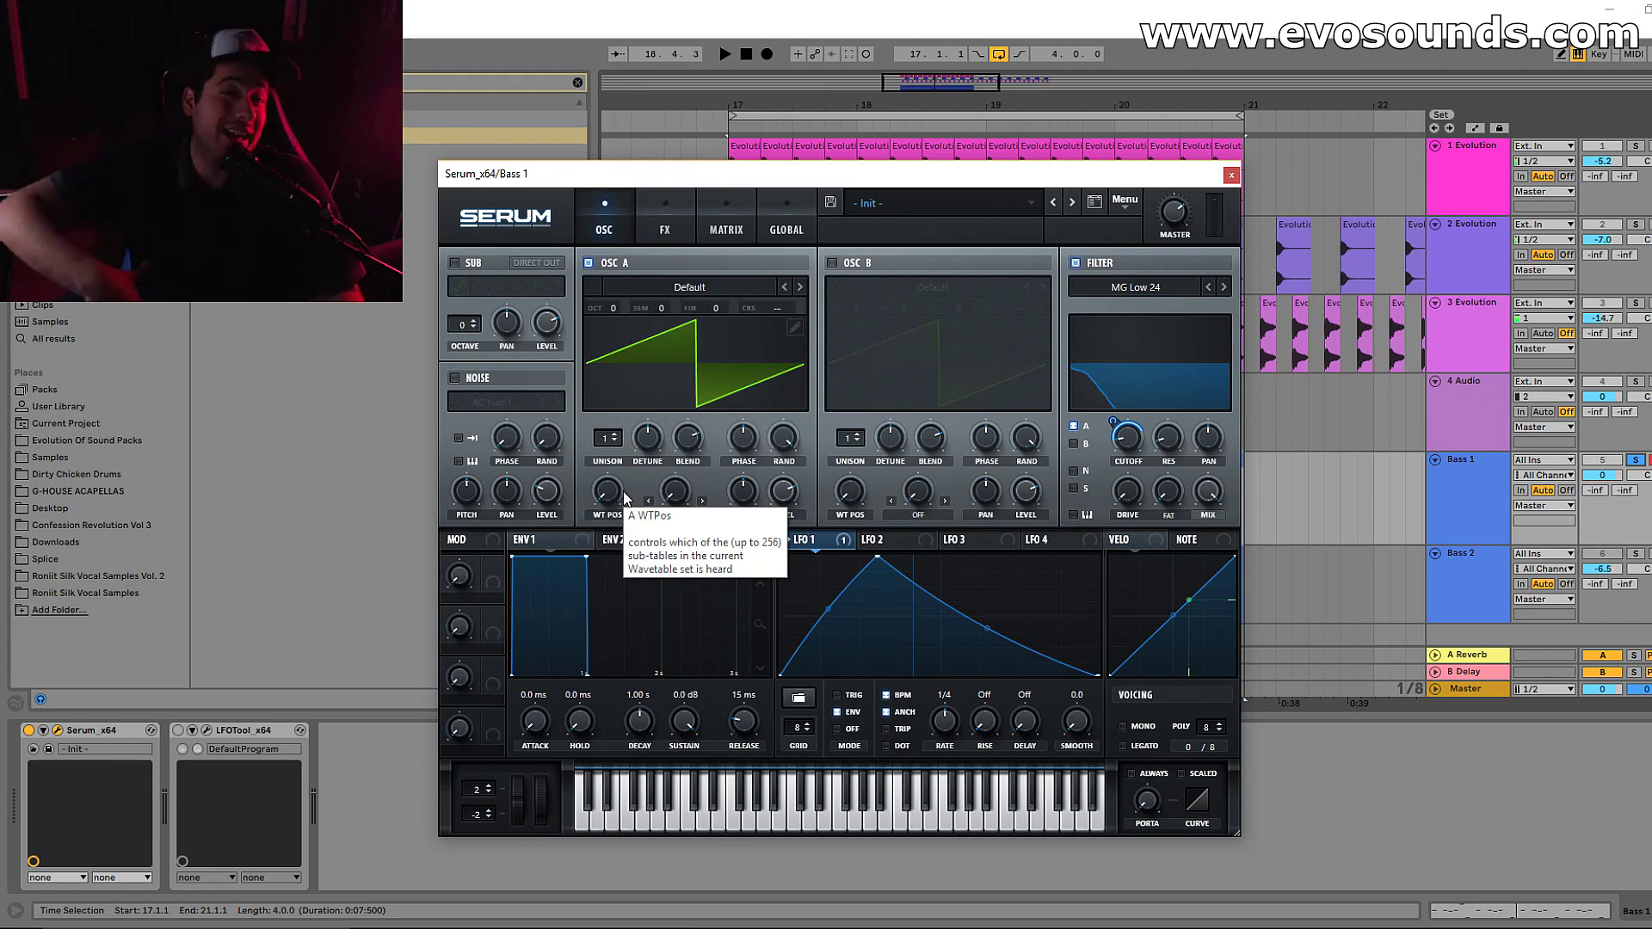
Load the Analog_BD_Sin wavetable into oscillator A
{"action": "left_click", "coordinate": [695, 299]}
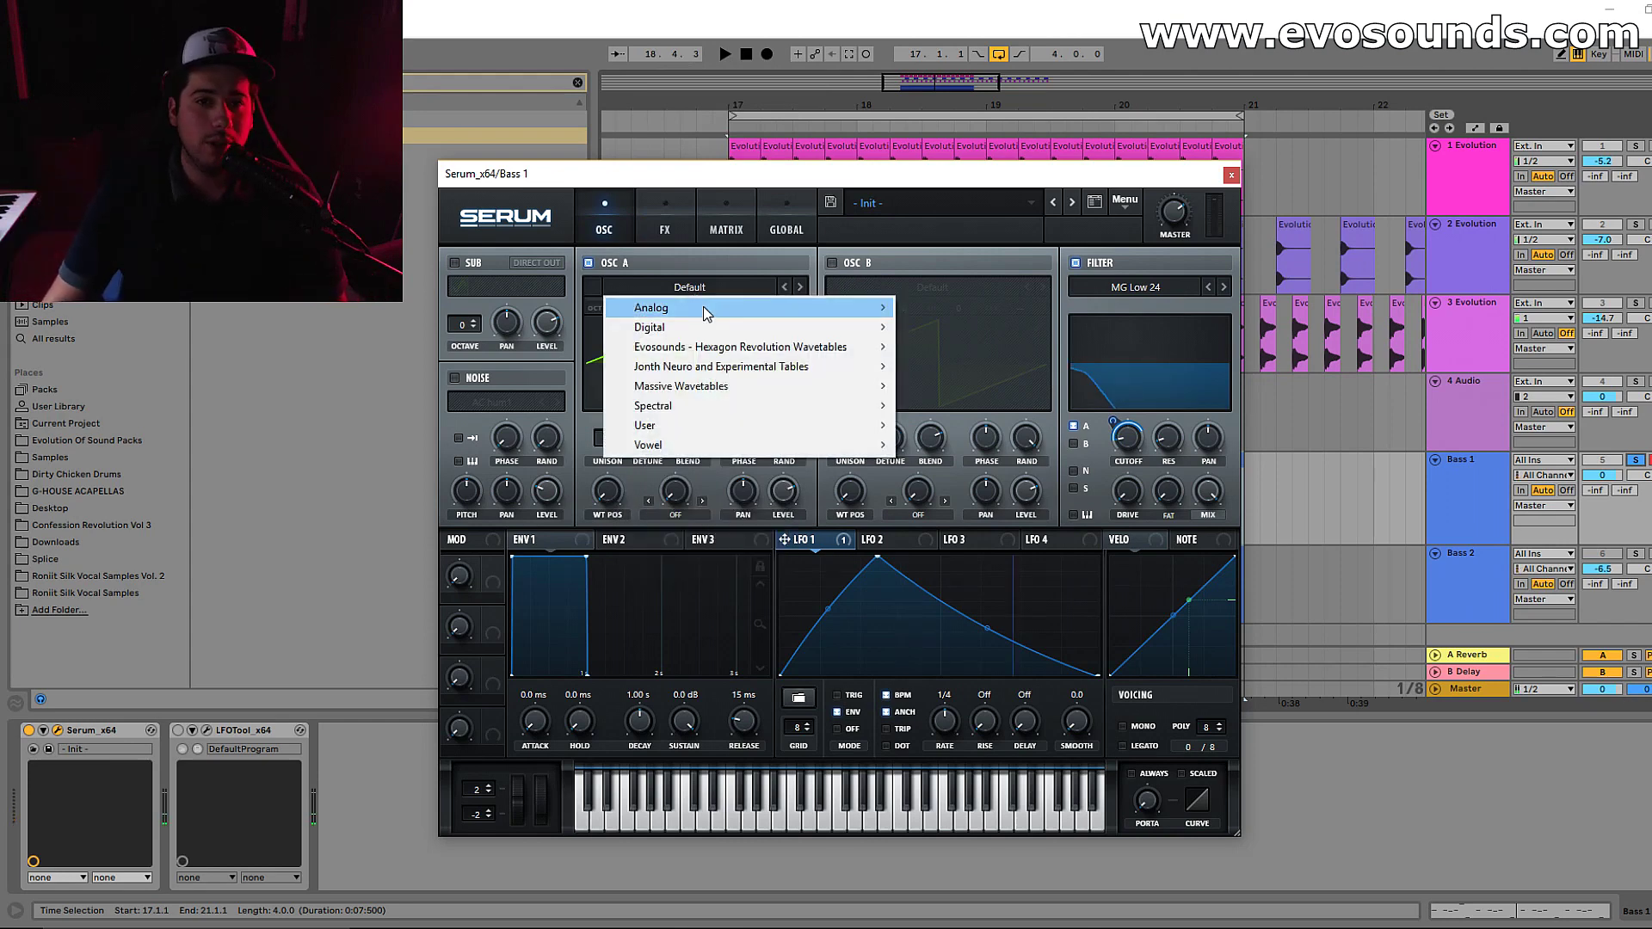
{"action": "mouse_move", "coordinate": [711, 310]}
{"action": "left_click", "coordinate": [937, 340]}
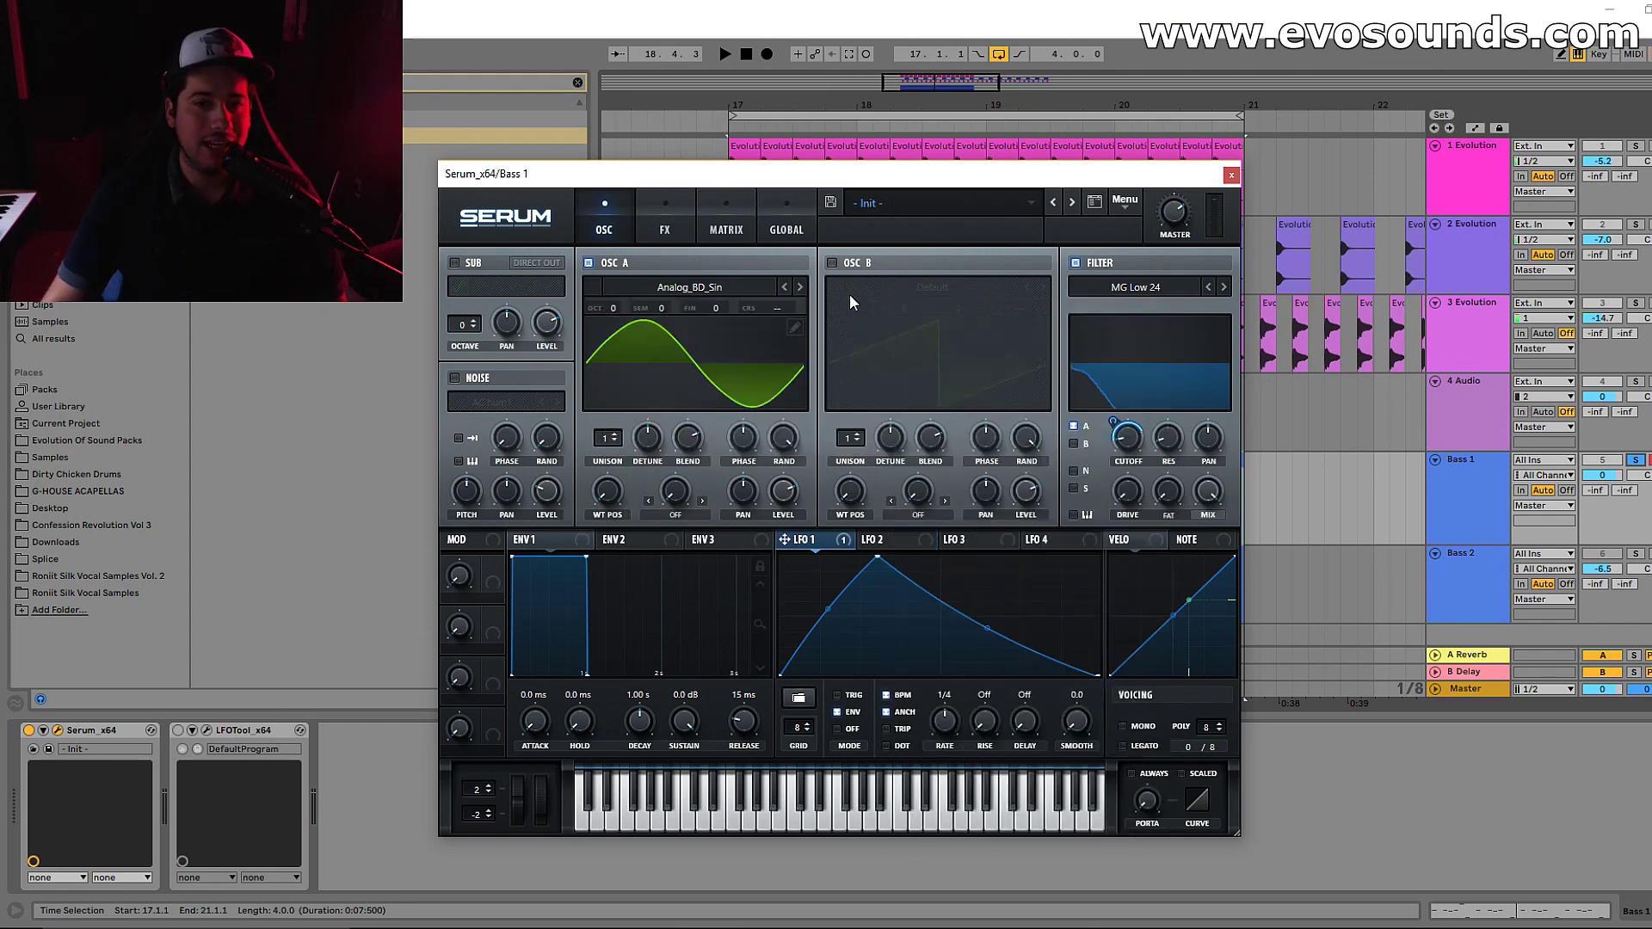
Enable oscillator B, set oscillator A's warp mode to FM (from B), and play the loop
{"action": "left_click", "coordinate": [677, 515]}
{"action": "left_click", "coordinate": [697, 487]}
{"action": "left_click", "coordinate": [676, 516]}
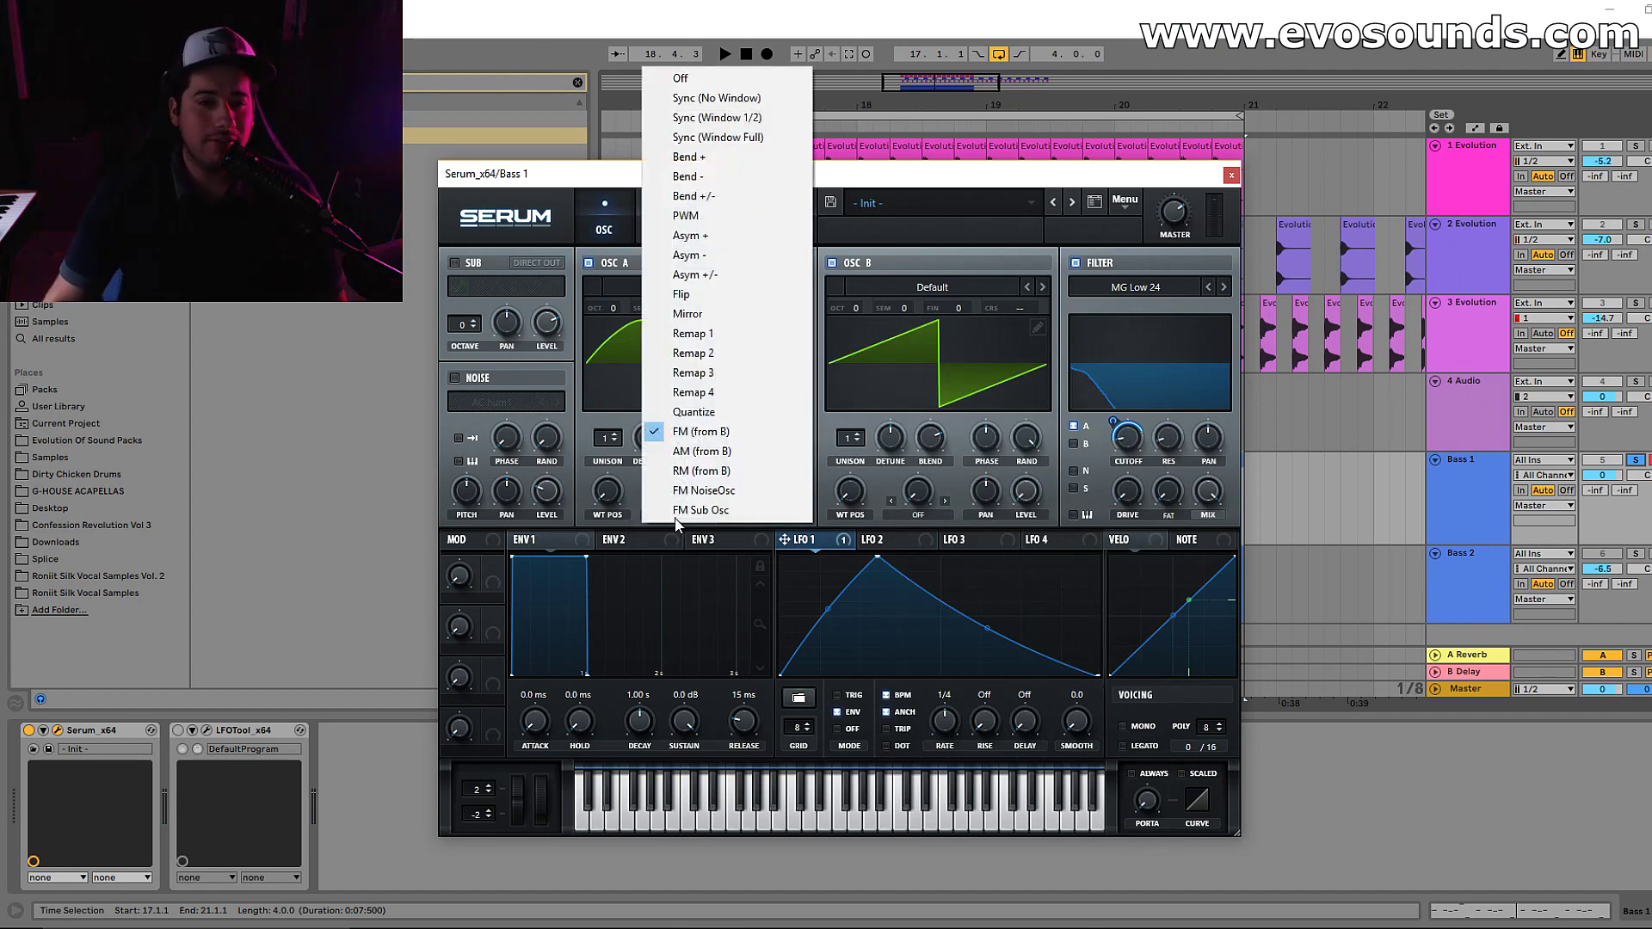
{"action": "left_click", "coordinate": [703, 439]}
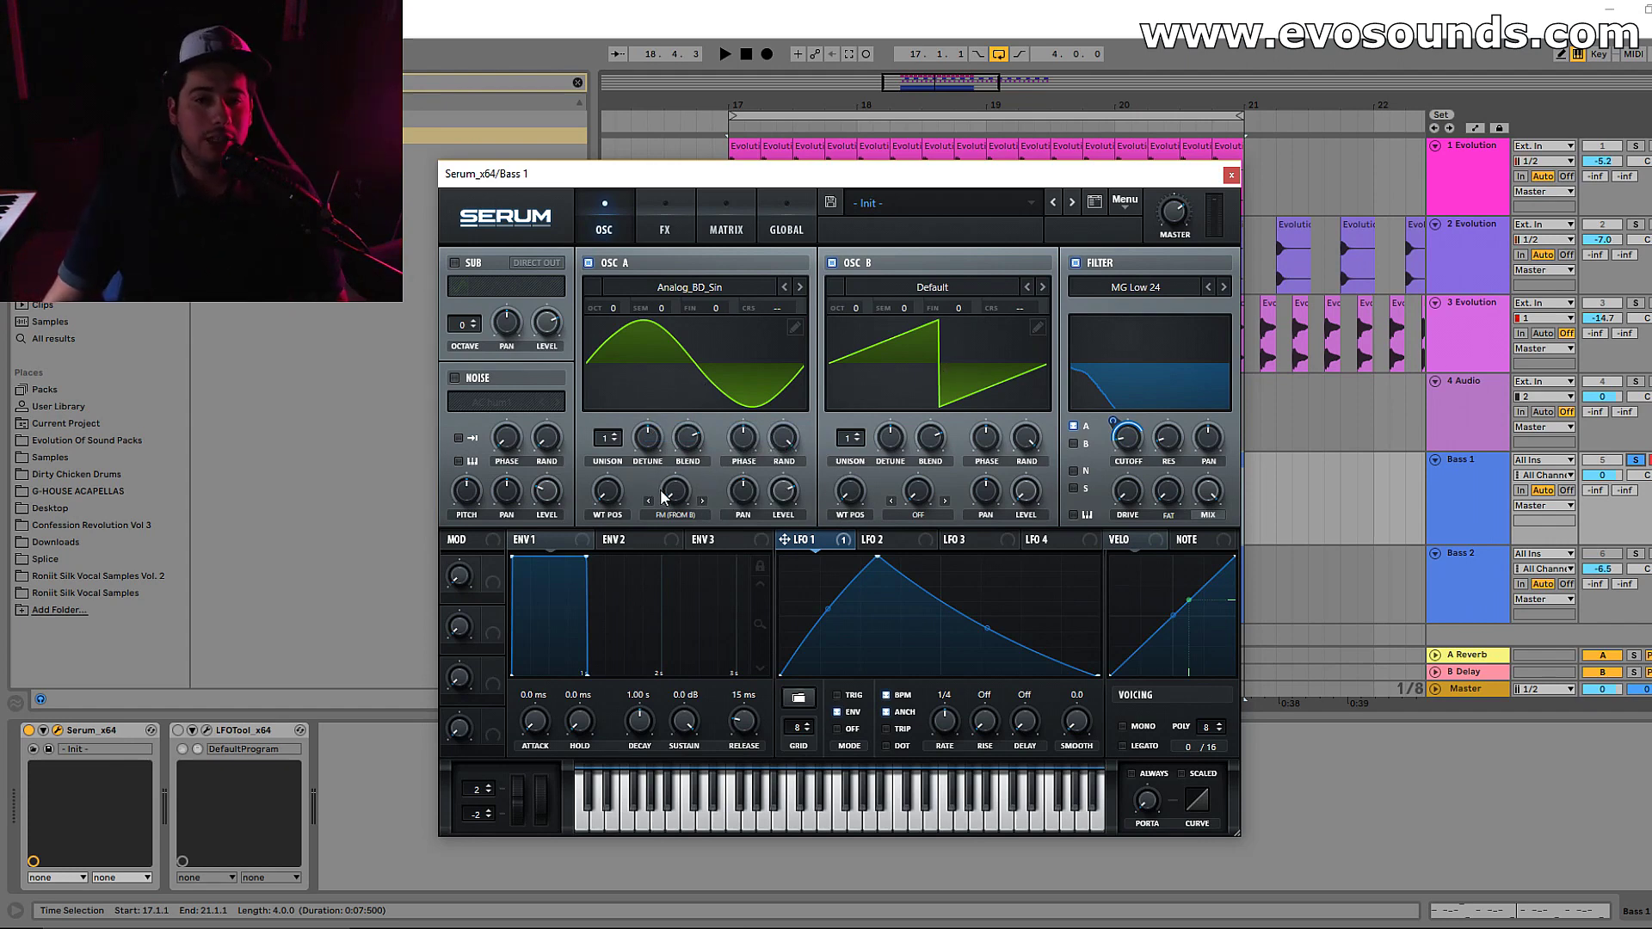
{"action": "key", "text": "space"}
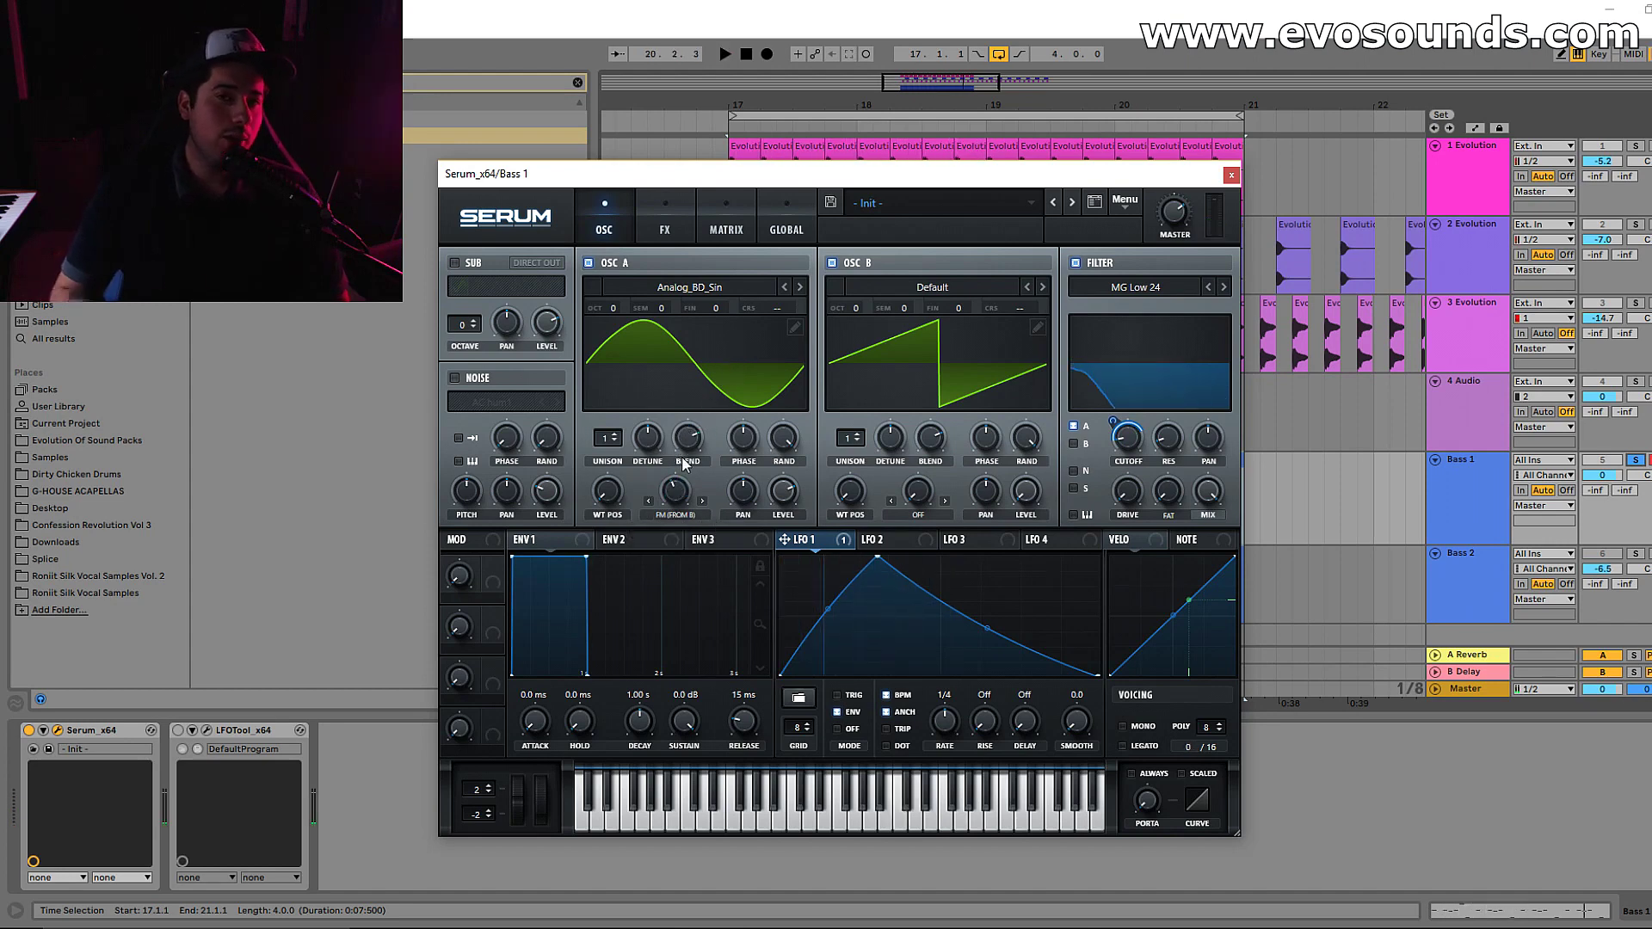
Set oscillator A's FM warp amount to about 47% while the loop plays, and stop playback
{"action": "mouse_move", "coordinate": [665, 499]}
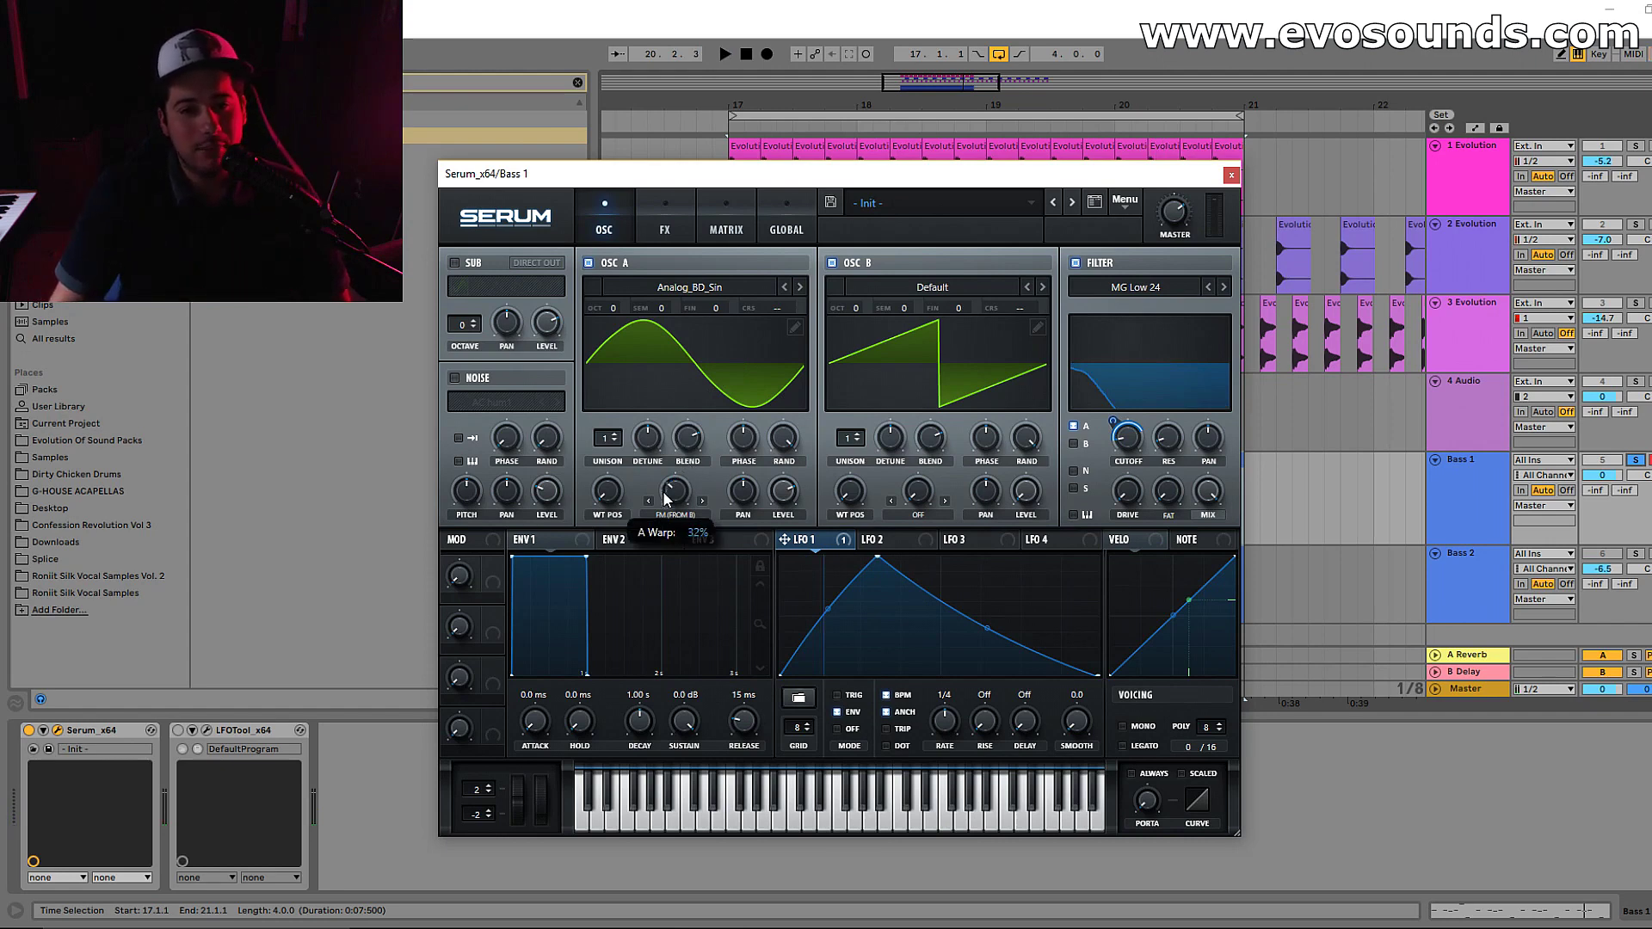
{"action": "key", "text": "space"}
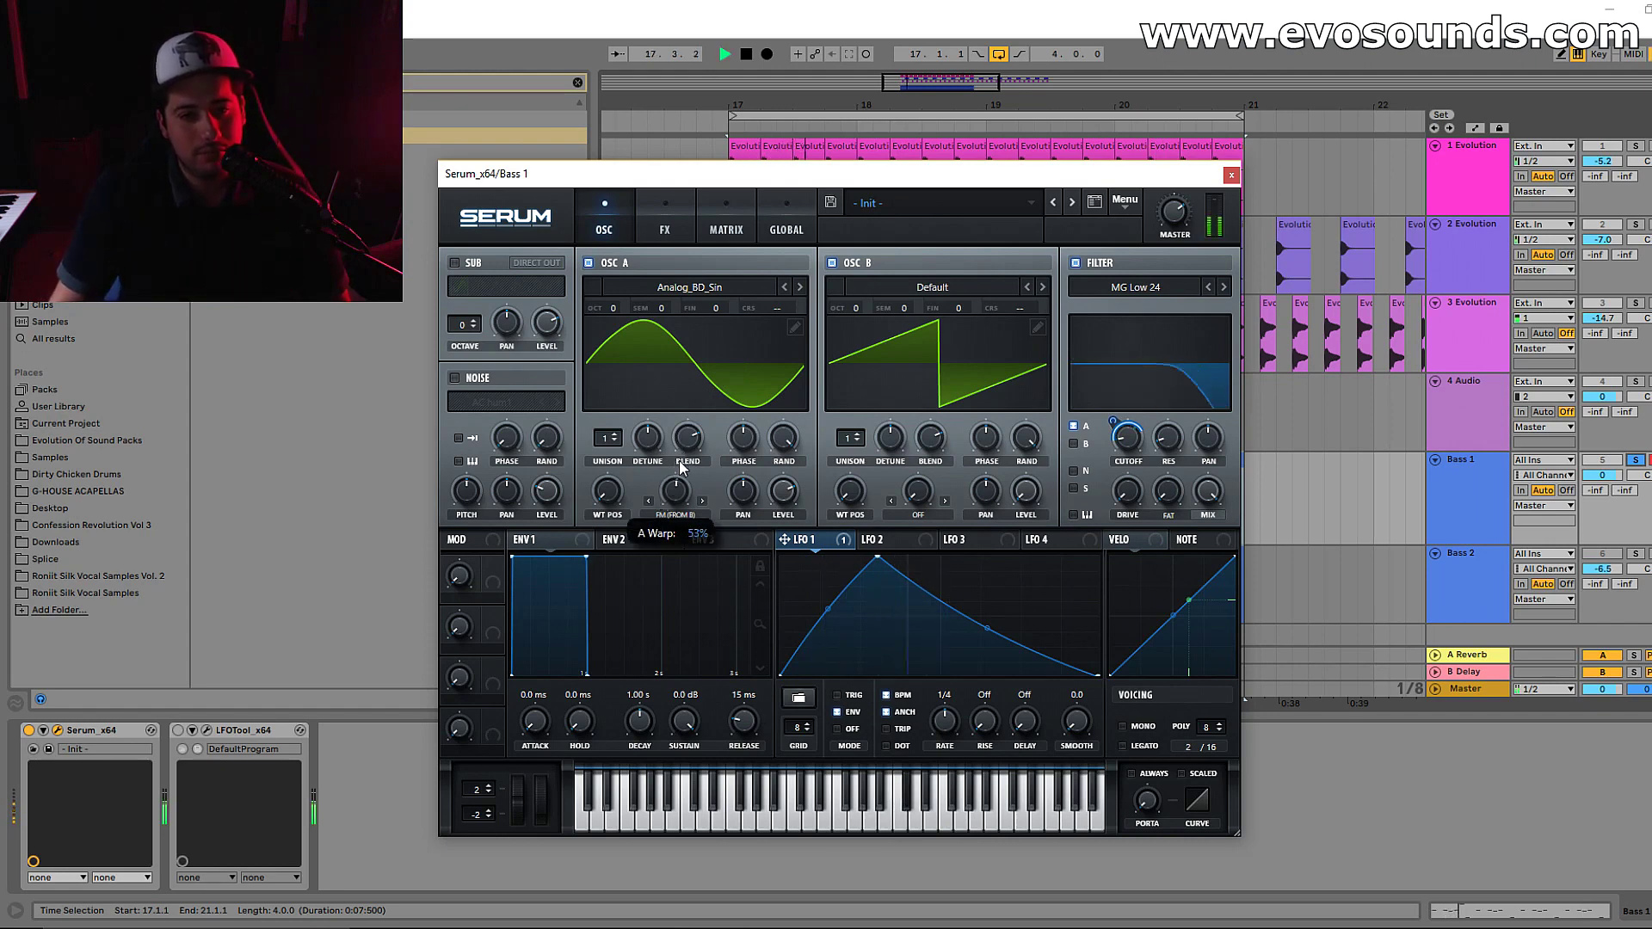
{"action": "left_click_drag", "start_coordinate": [677, 474], "coordinate": [671, 480]}
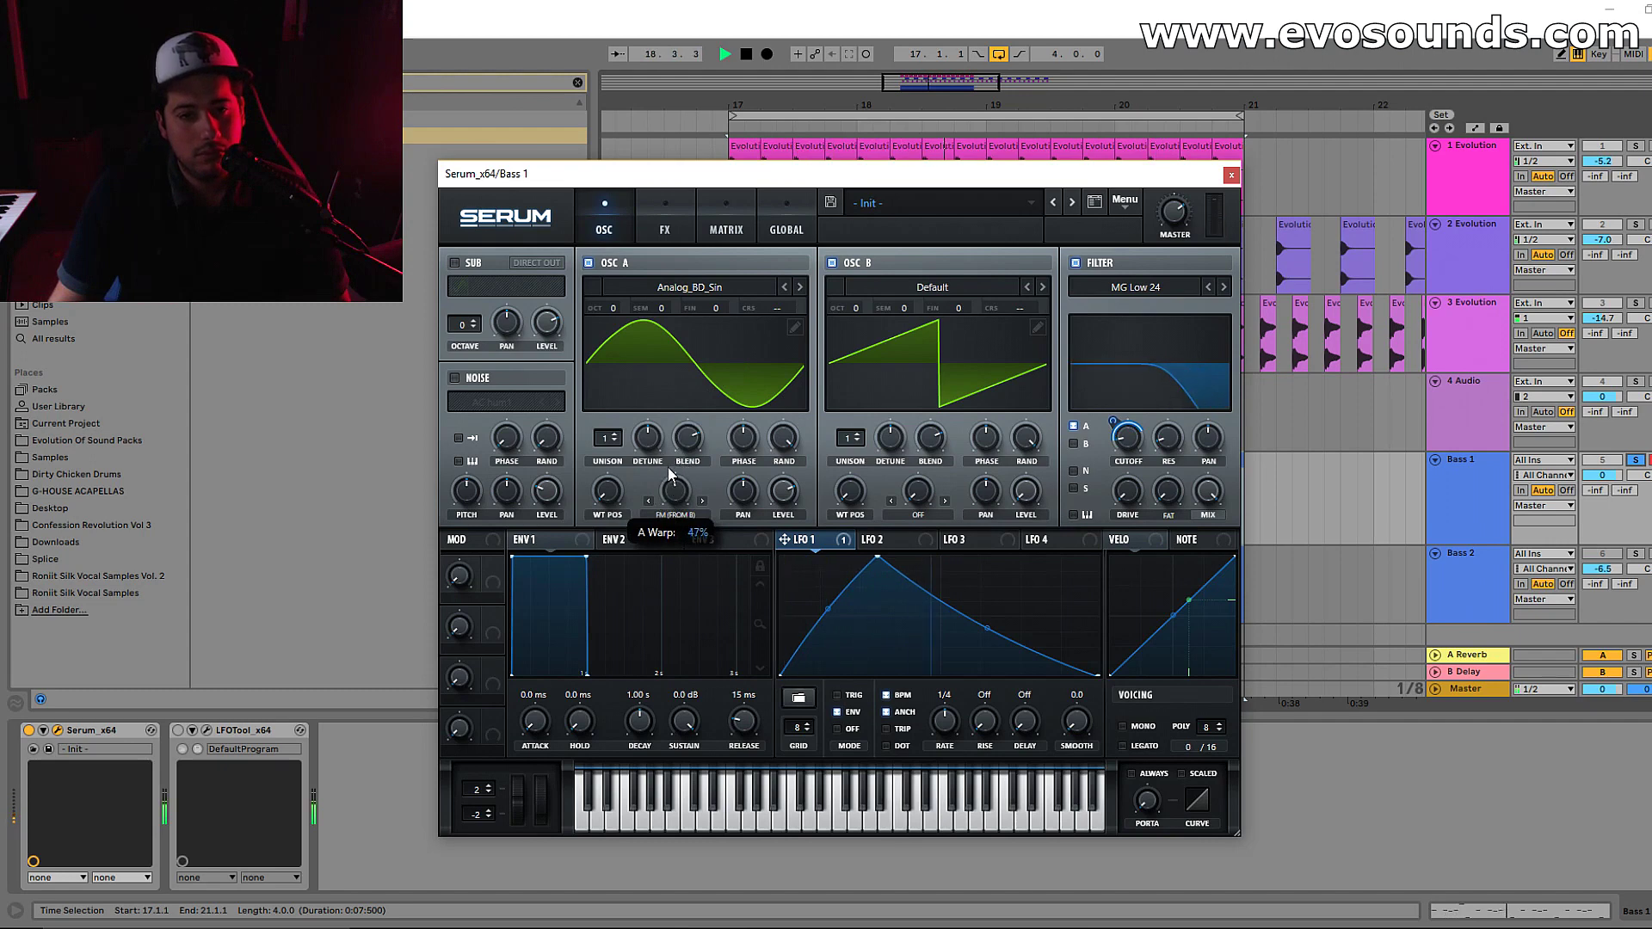
{"action": "key", "text": "space"}
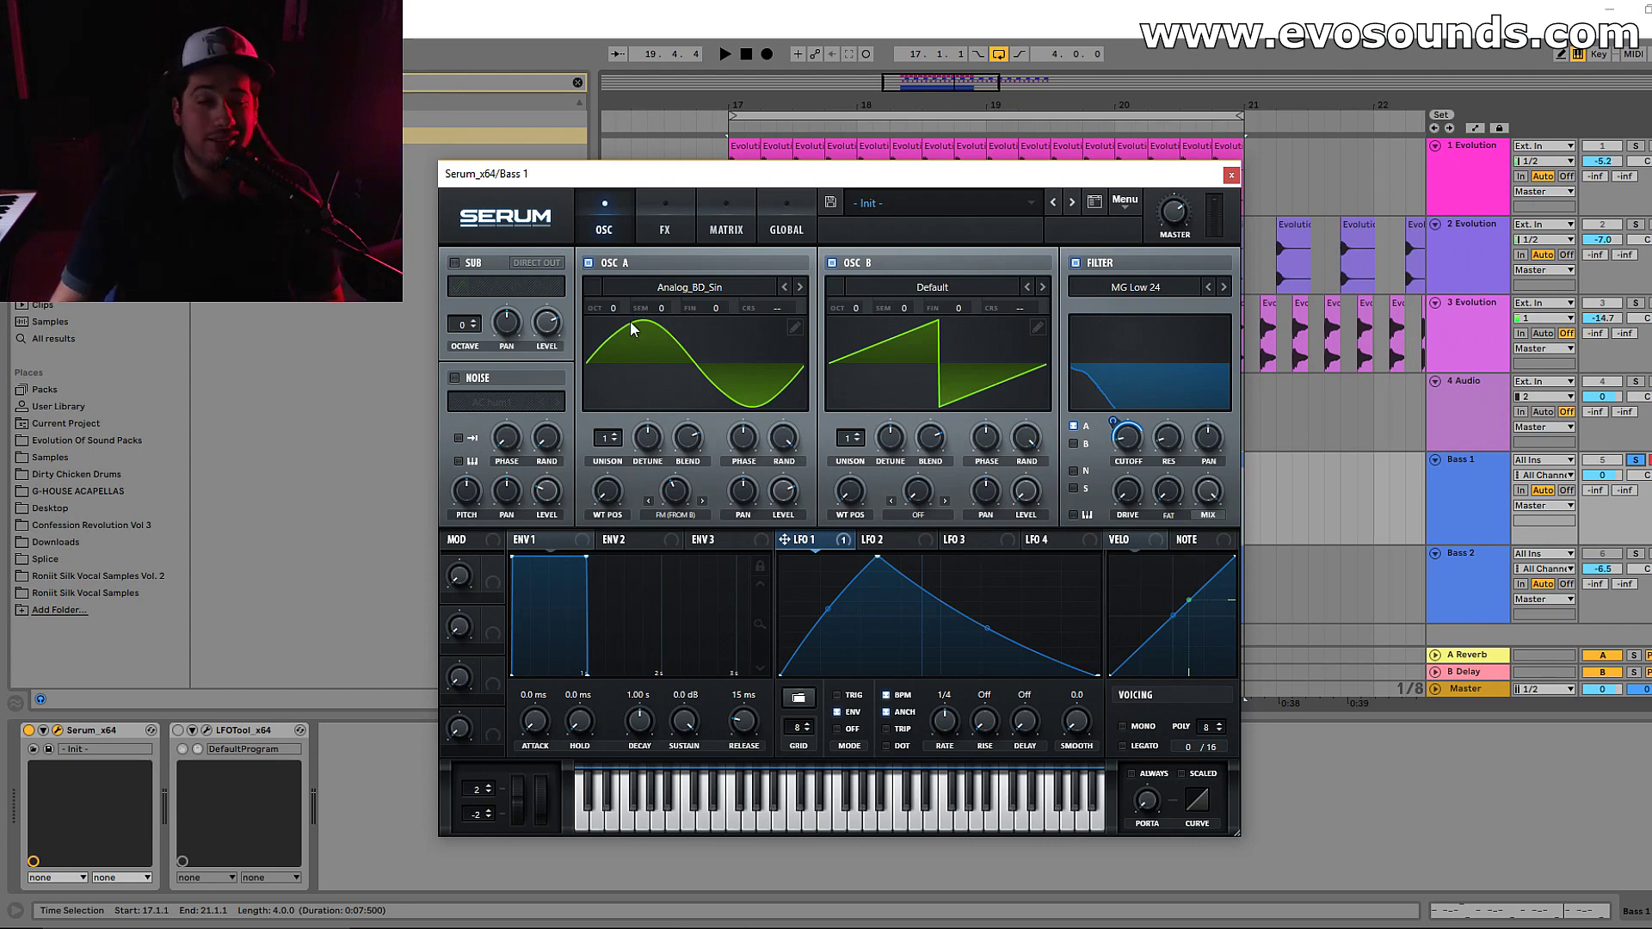
Raise oscillator B's octave to +2, auditioning the loop at +1 on the way
{"action": "left_click_drag", "start_coordinate": [868, 301], "coordinate": [871, 291]}
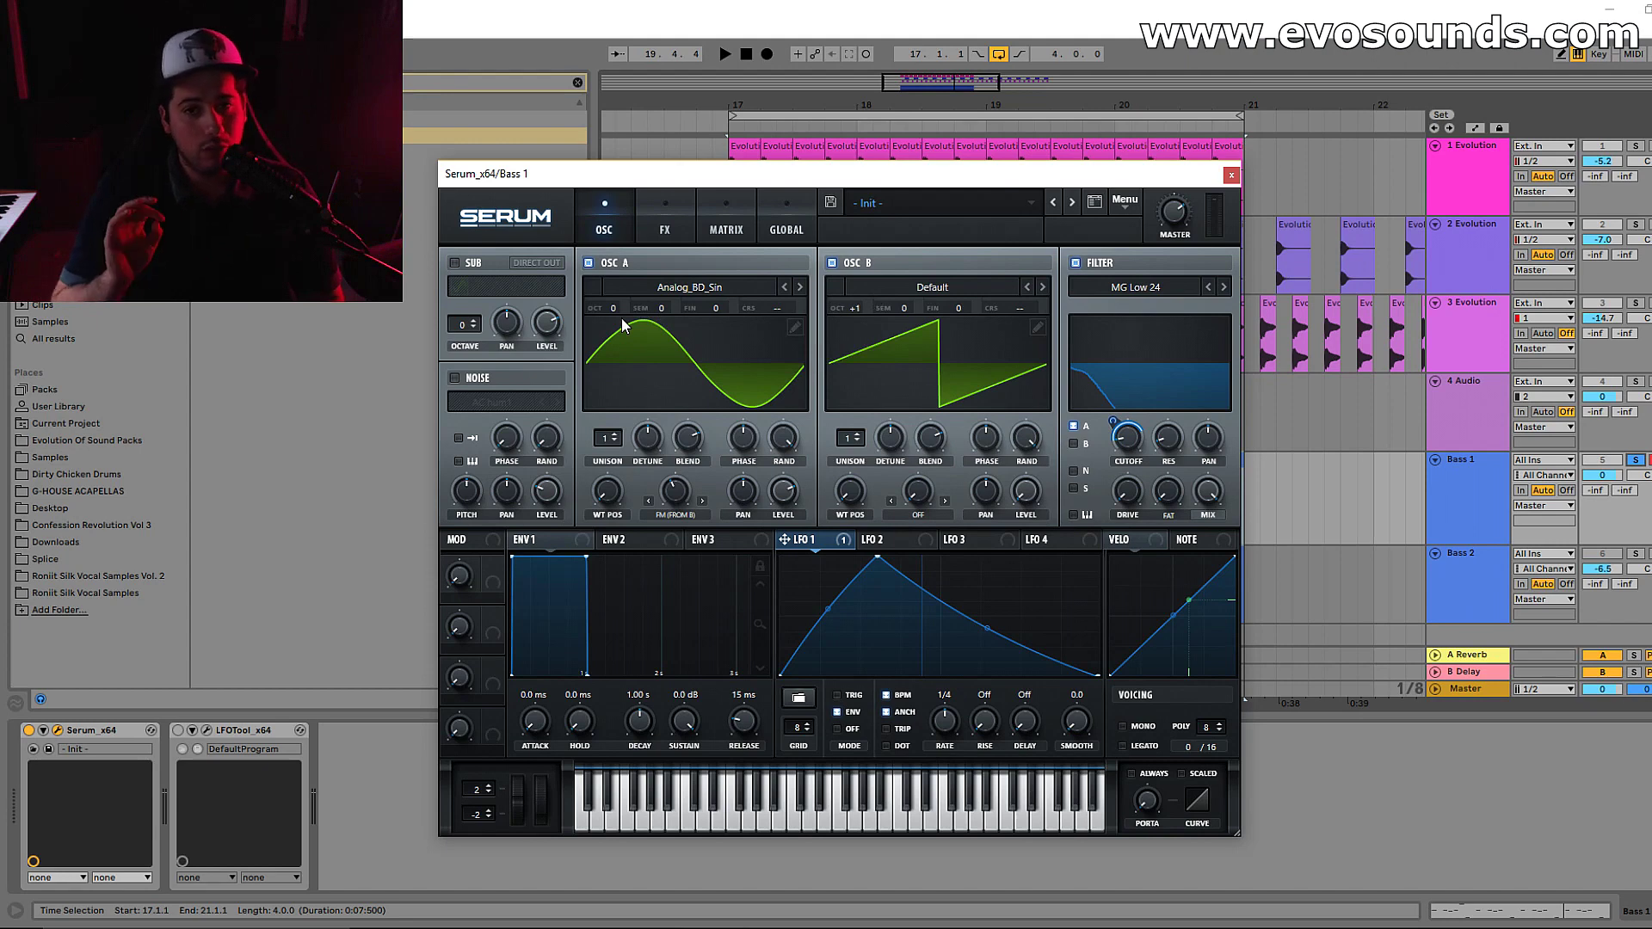
{"action": "left_click_drag", "start_coordinate": [859, 311], "coordinate": [842, 350]}
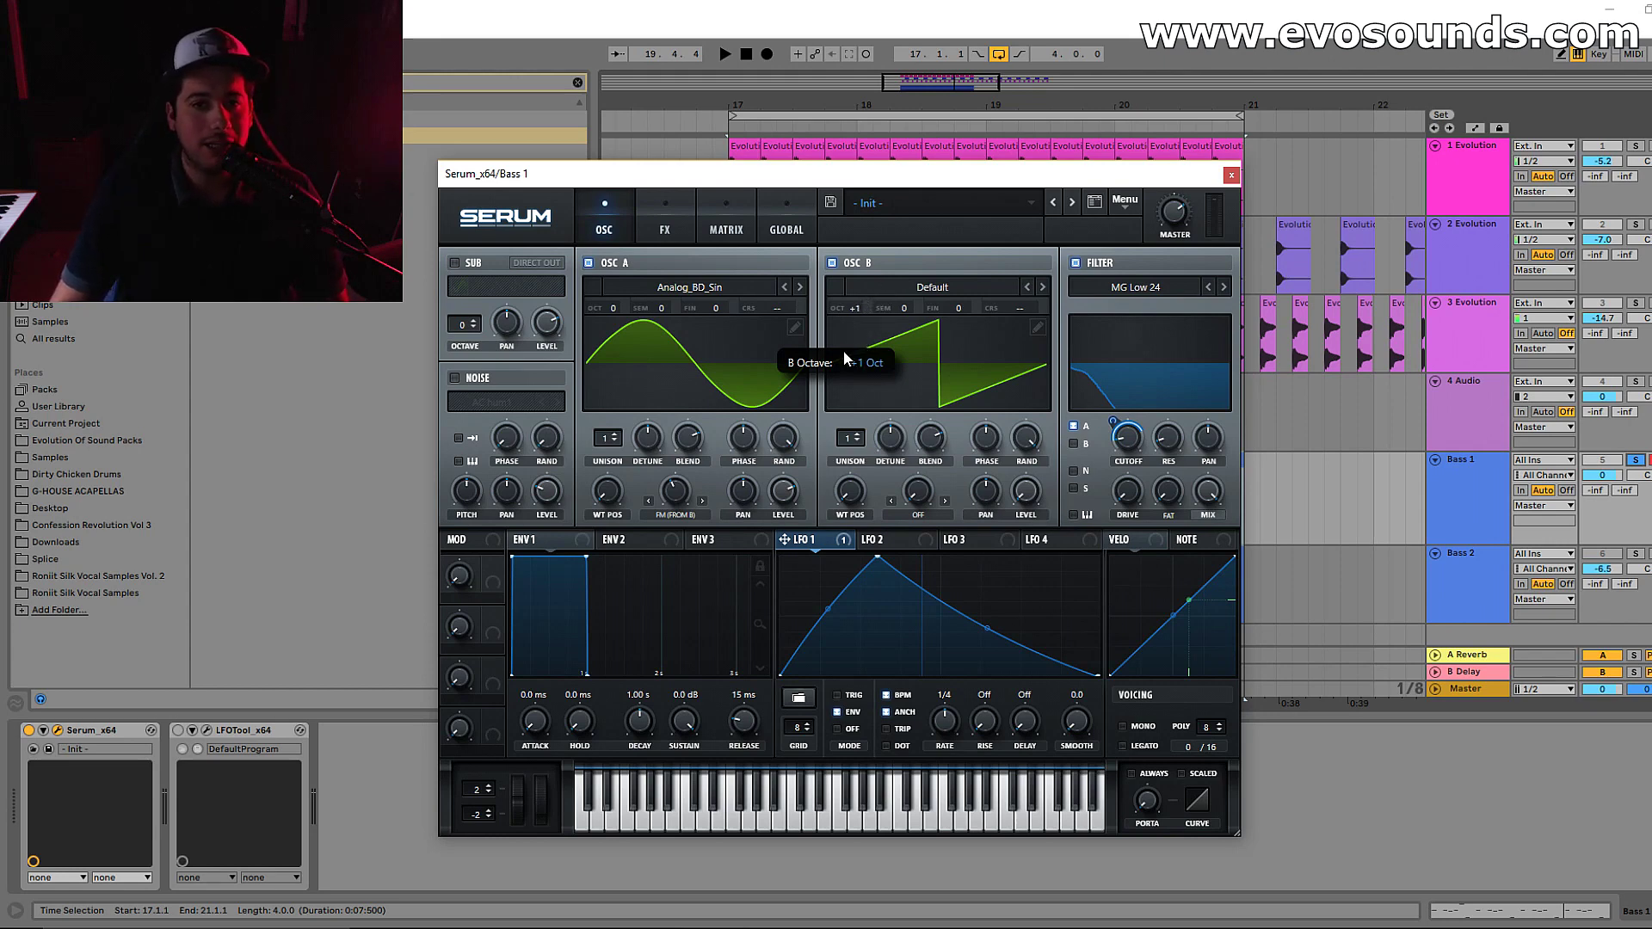
{"action": "key", "text": "space"}
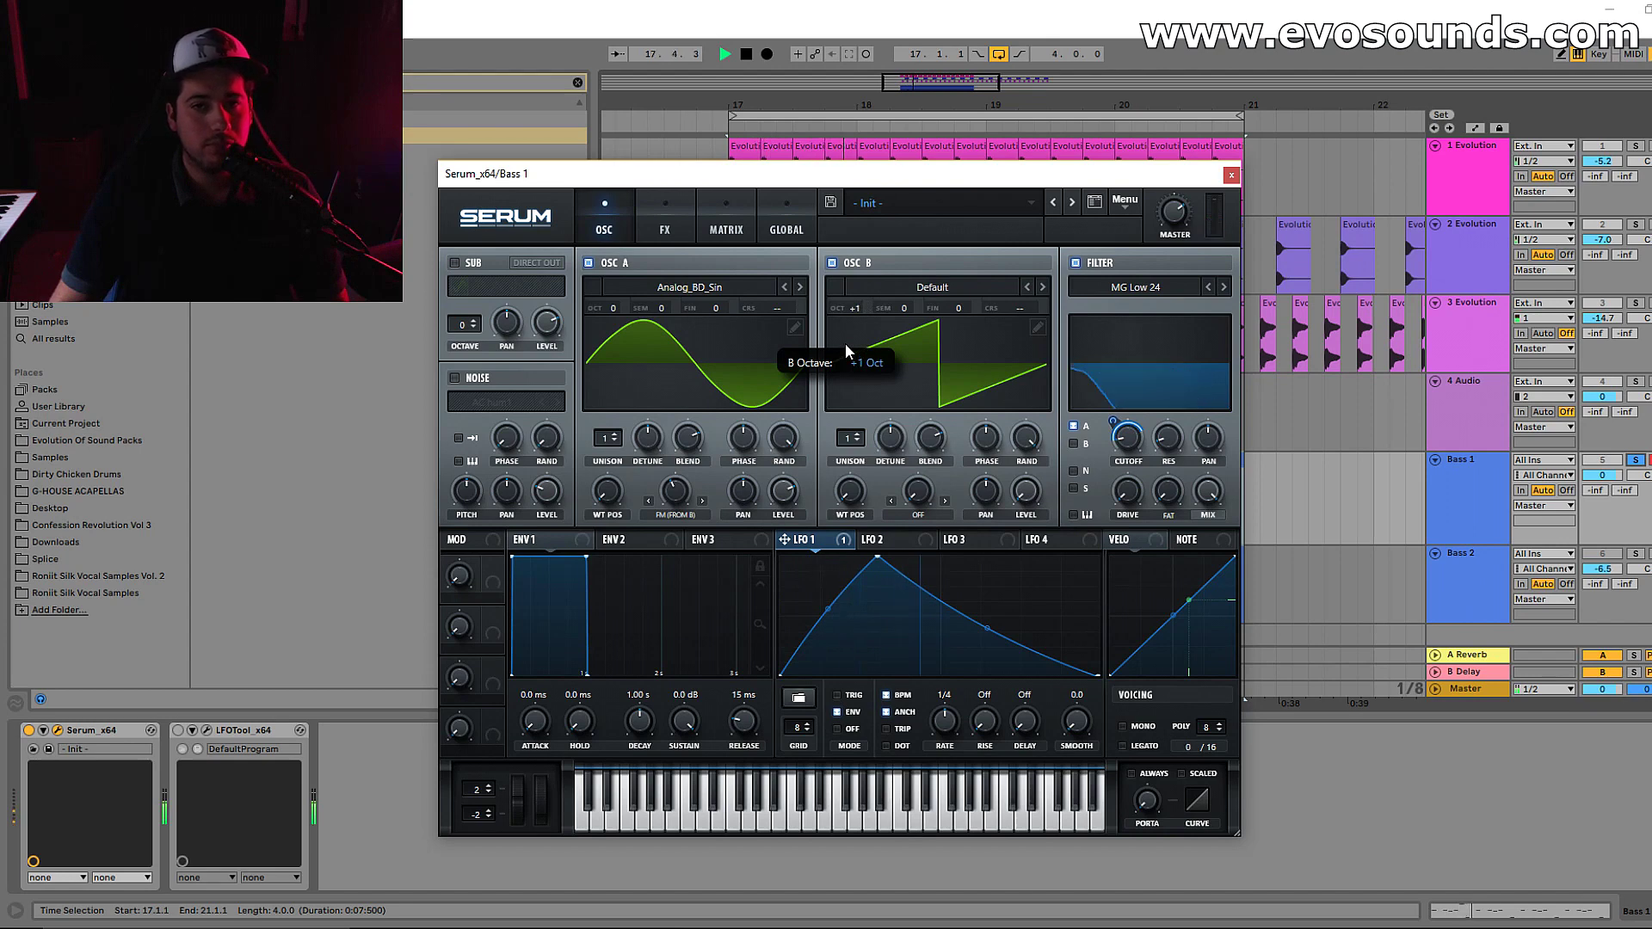
{"action": "left_click_drag", "start_coordinate": [858, 302], "coordinate": [864, 296]}
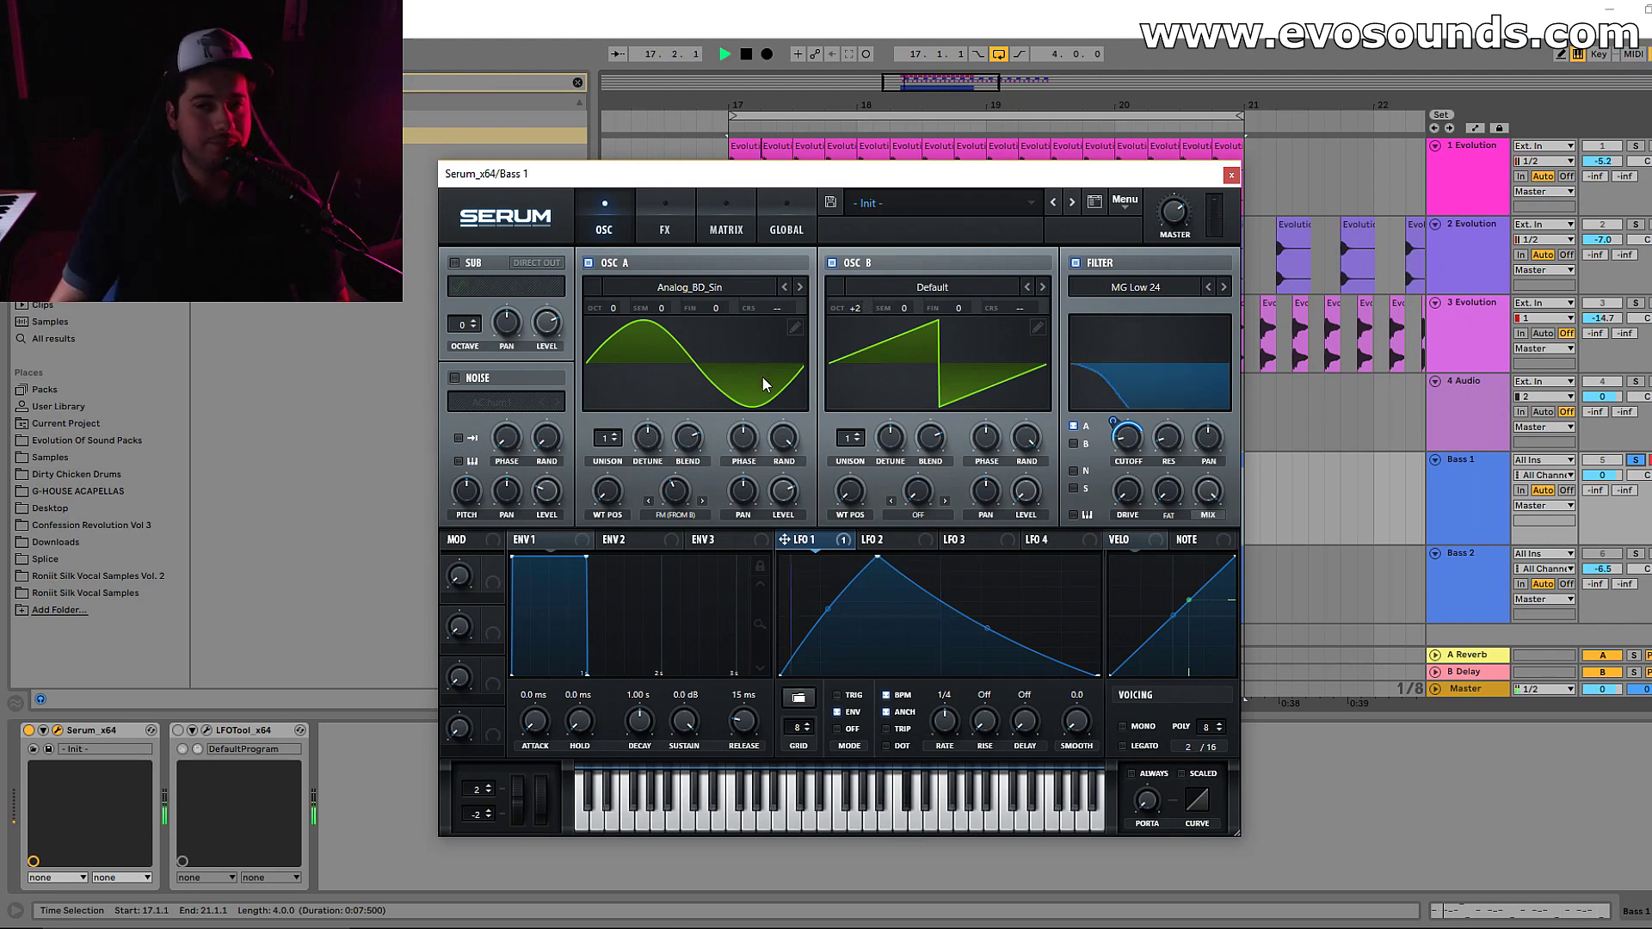
{"action": "key", "text": "space"}
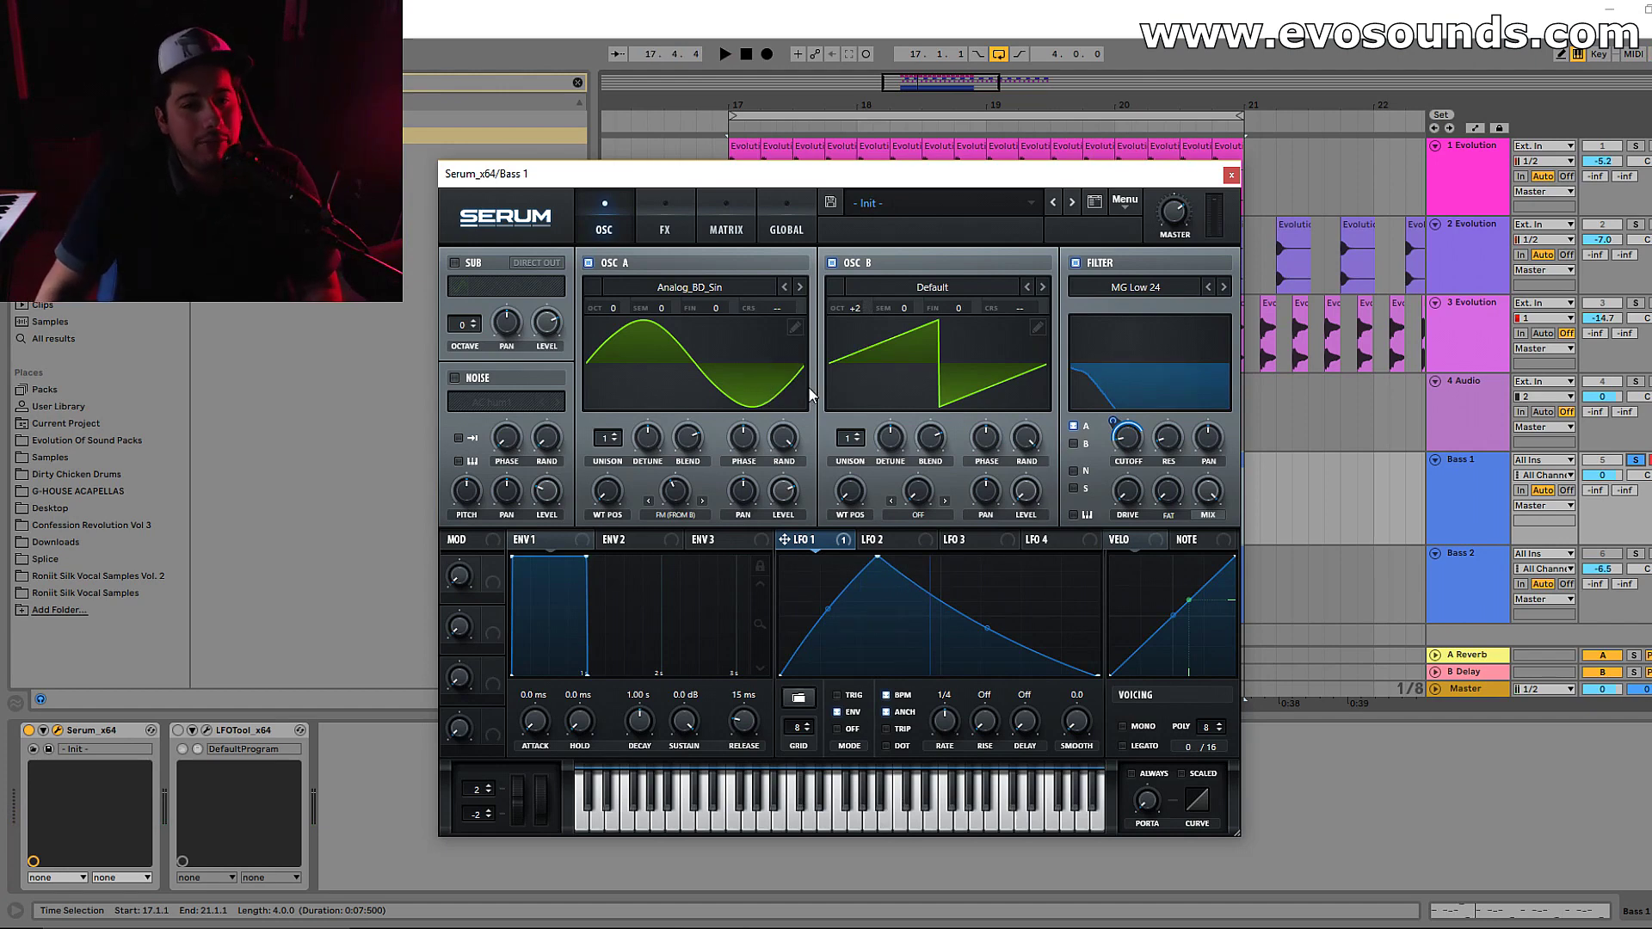
Give oscillator A 7 unison voices with a detune of about 0.13 and play the loop
{"action": "left_click", "coordinate": [613, 448]}
{"action": "mouse_move", "coordinate": [651, 404]}
{"action": "left_mouse_down"}
{"action": "mouse_move", "coordinate": [647, 456]}
{"action": "mouse_move", "coordinate": [647, 441]}
{"action": "left_mouse_up"}
{"action": "key", "text": "space"}
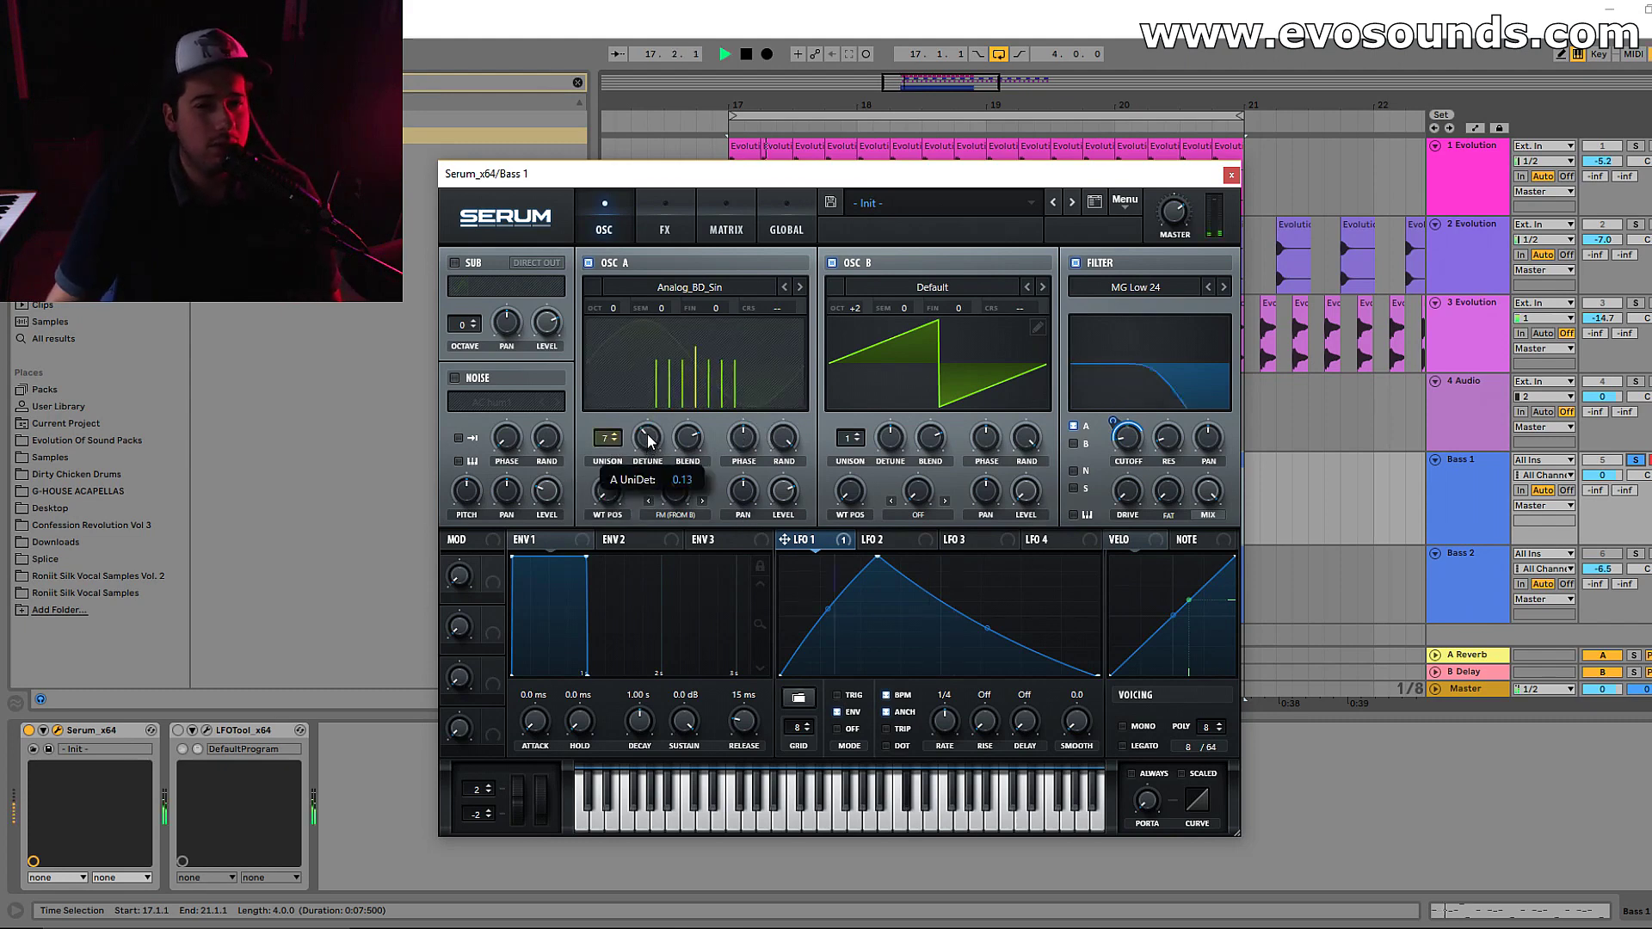
Try a Hall reverb effect on the patch while the loop plays
{"action": "left_click", "coordinate": [664, 225]}
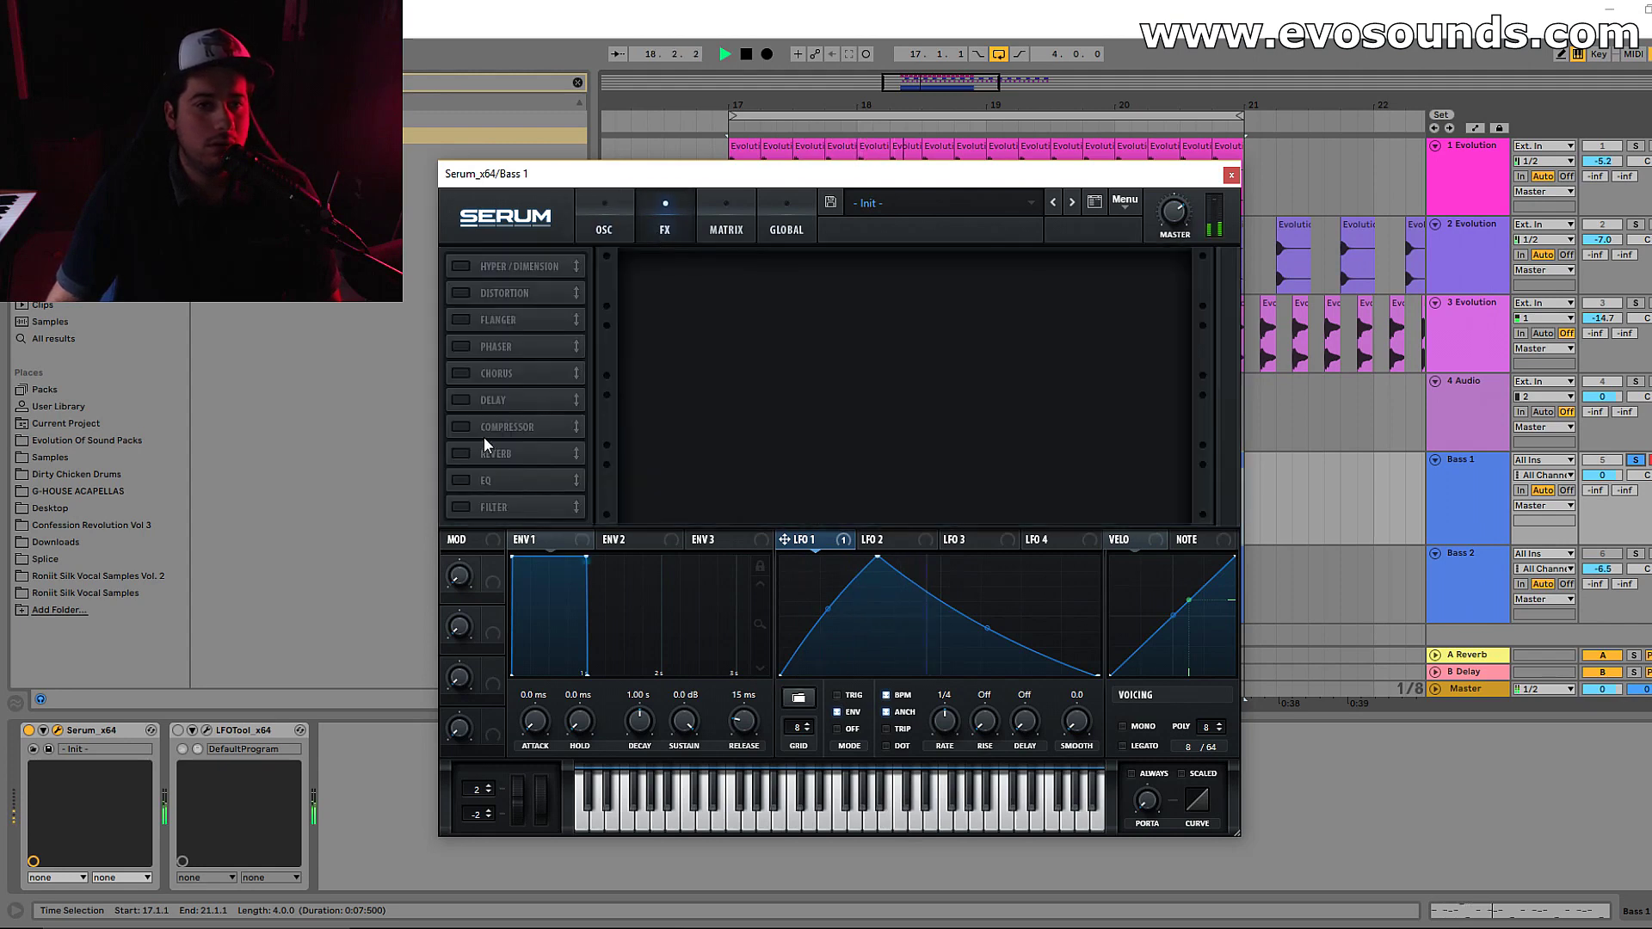
{"action": "left_click", "coordinate": [465, 454]}
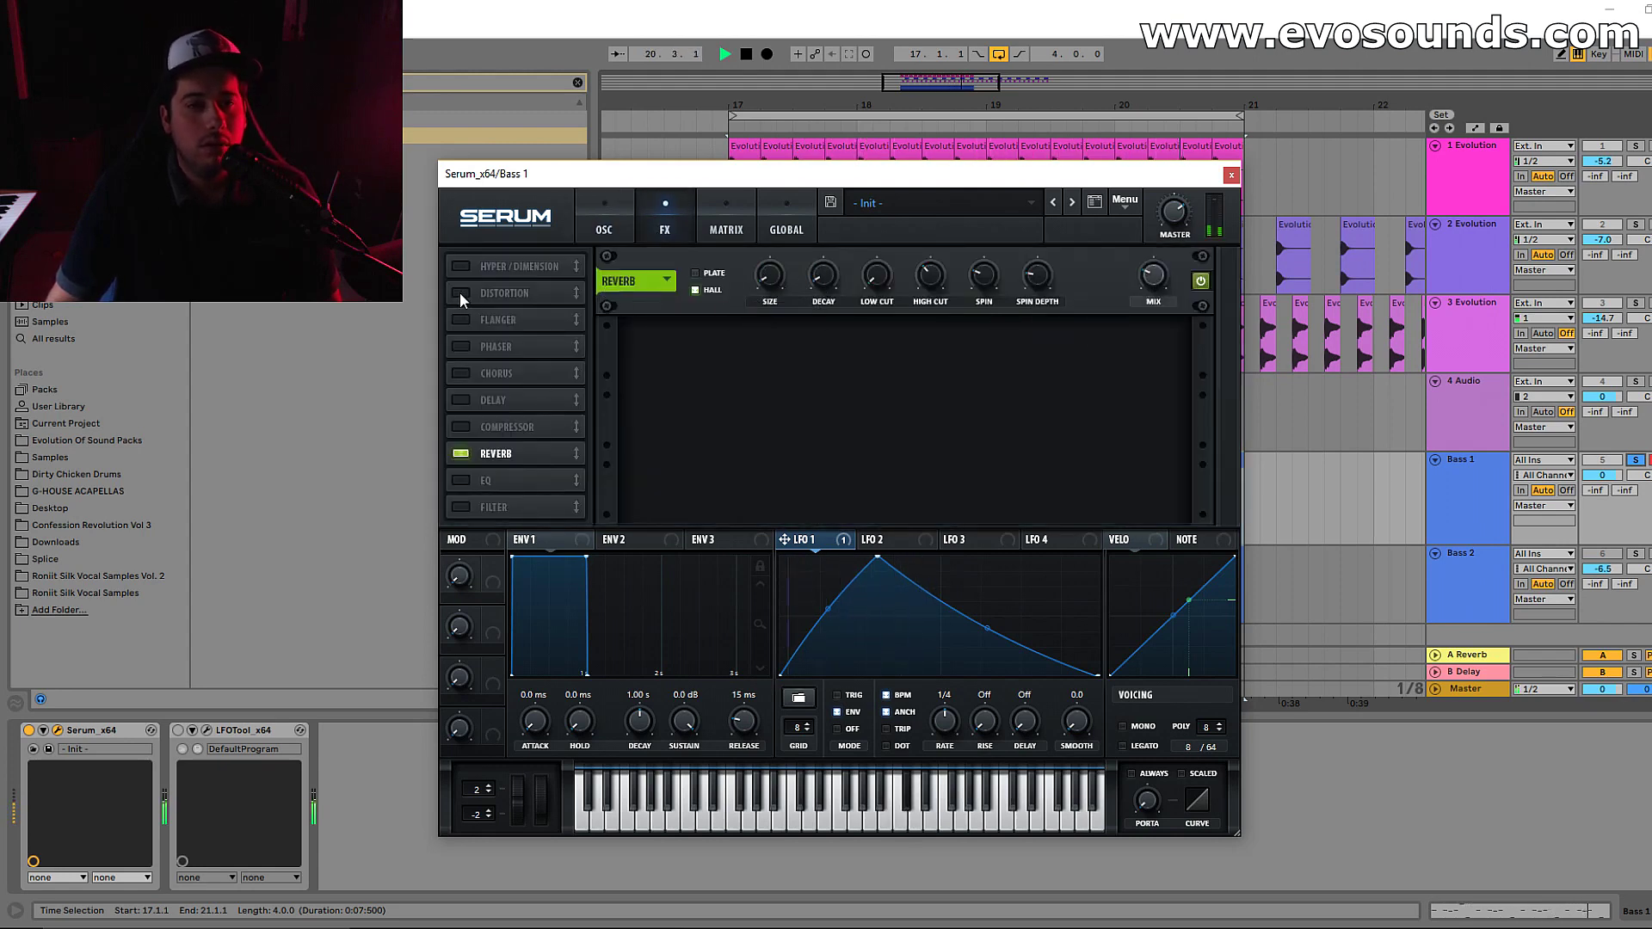
{"action": "key", "text": "space"}
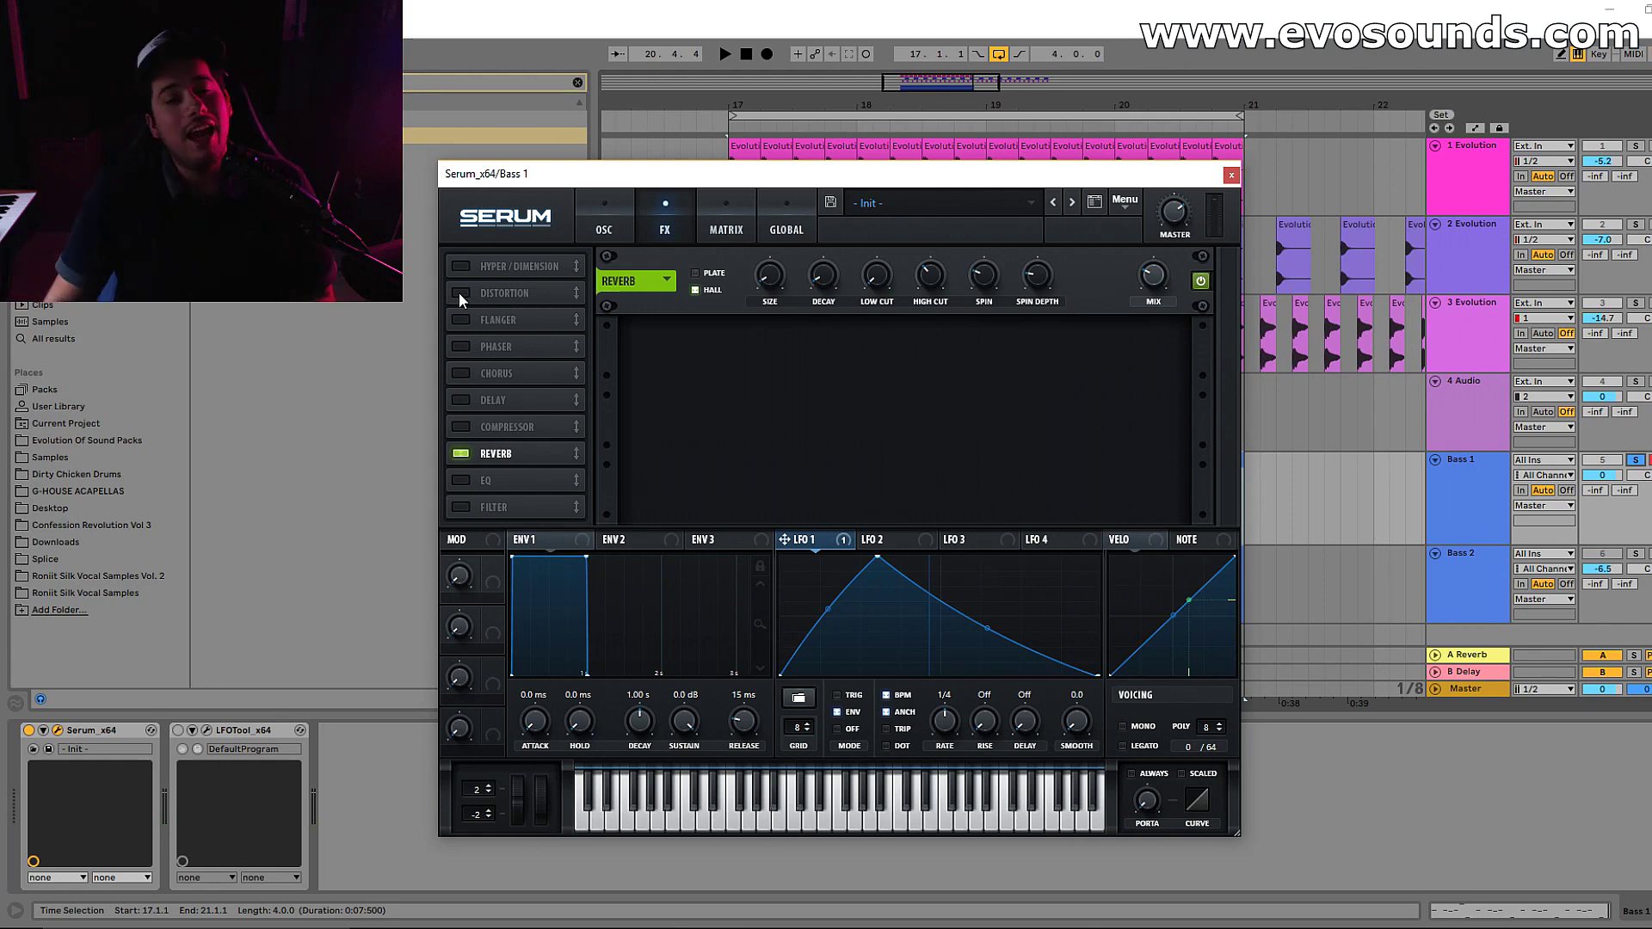
Try a Tube distortion effect with the drive at about 90% and audition the loop
{"action": "left_click", "coordinate": [460, 292]}
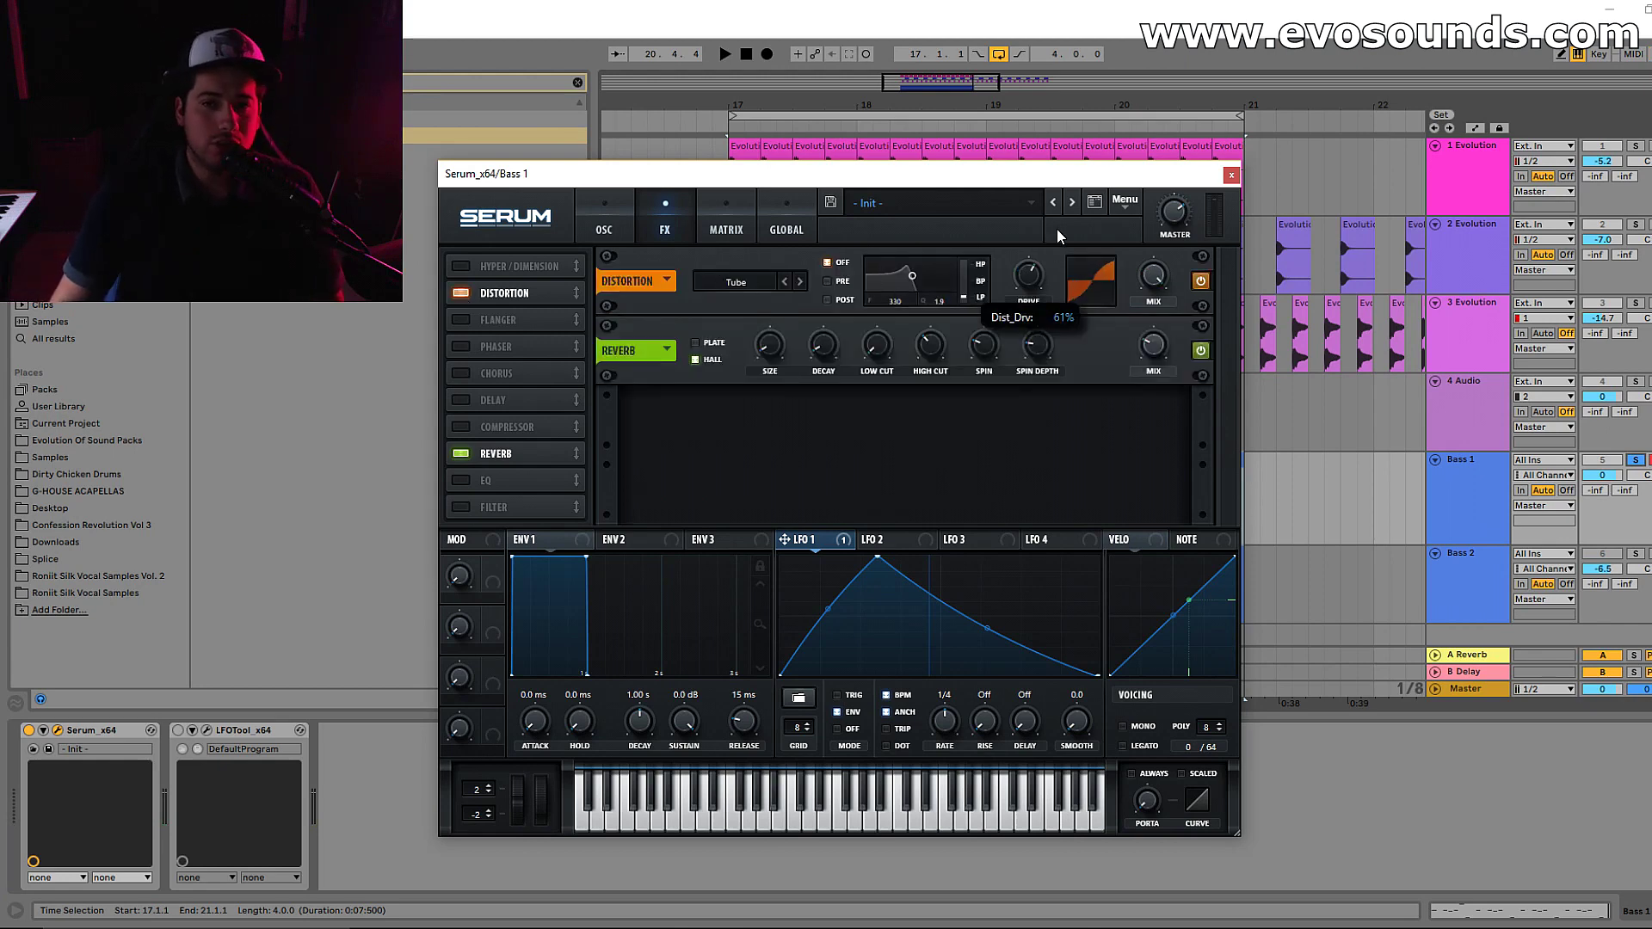
{"action": "left_click", "coordinate": [618, 241]}
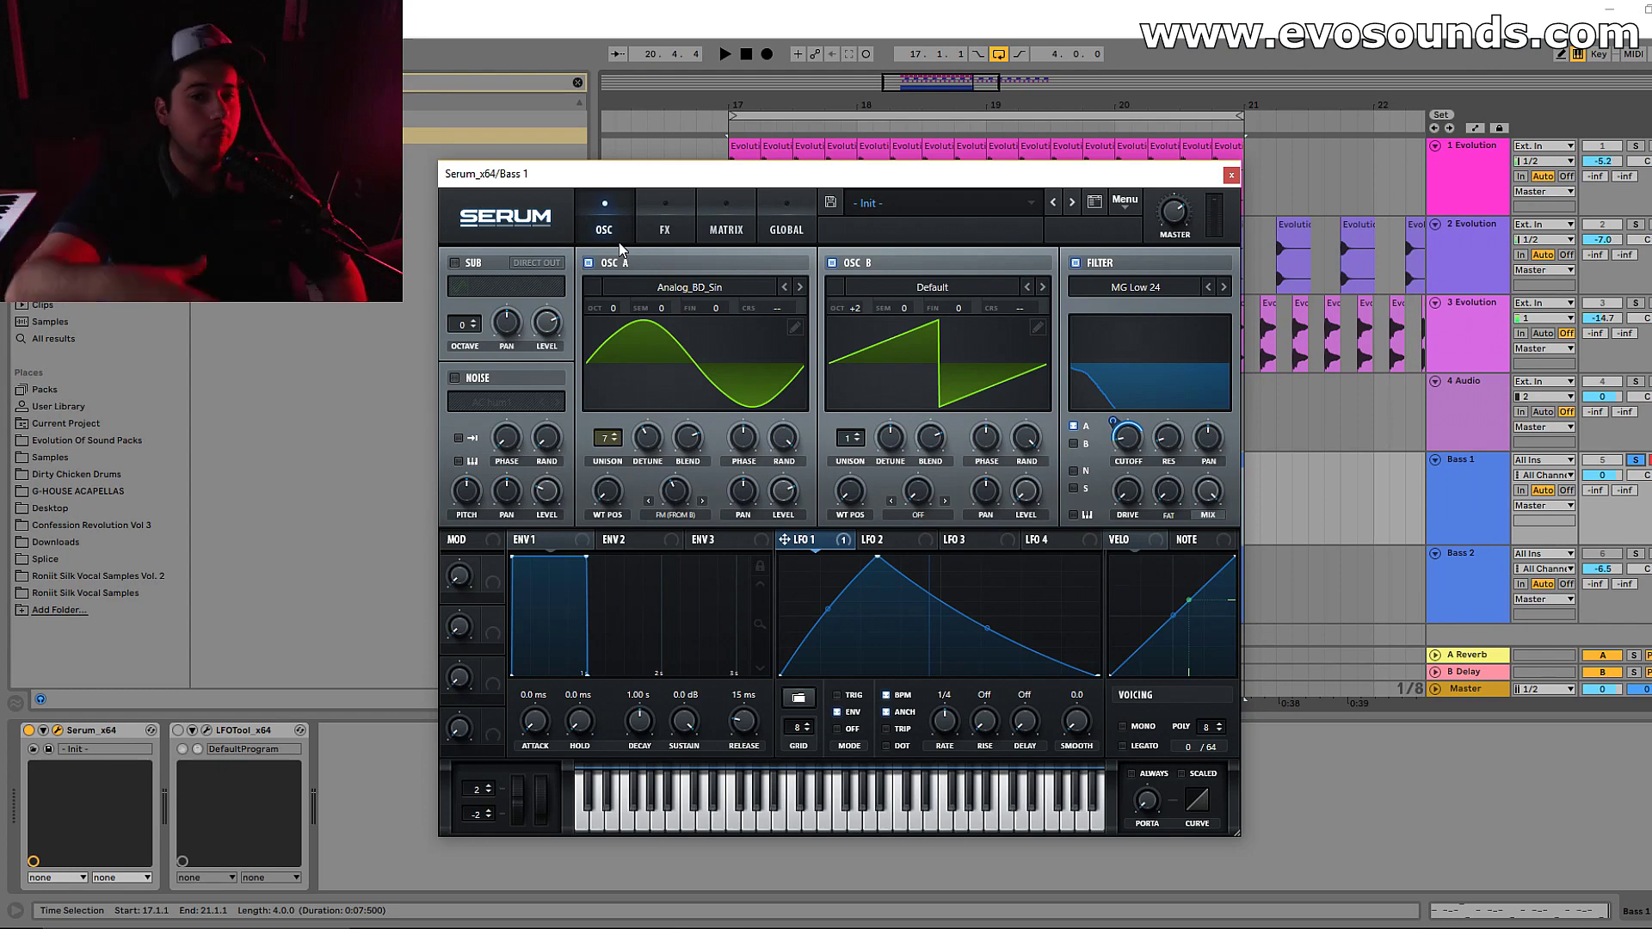
{"action": "left_click", "coordinate": [665, 226]}
{"action": "left_click_drag", "start_coordinate": [1028, 275], "coordinate": [1035, 235]}
{"action": "key", "text": "space"}
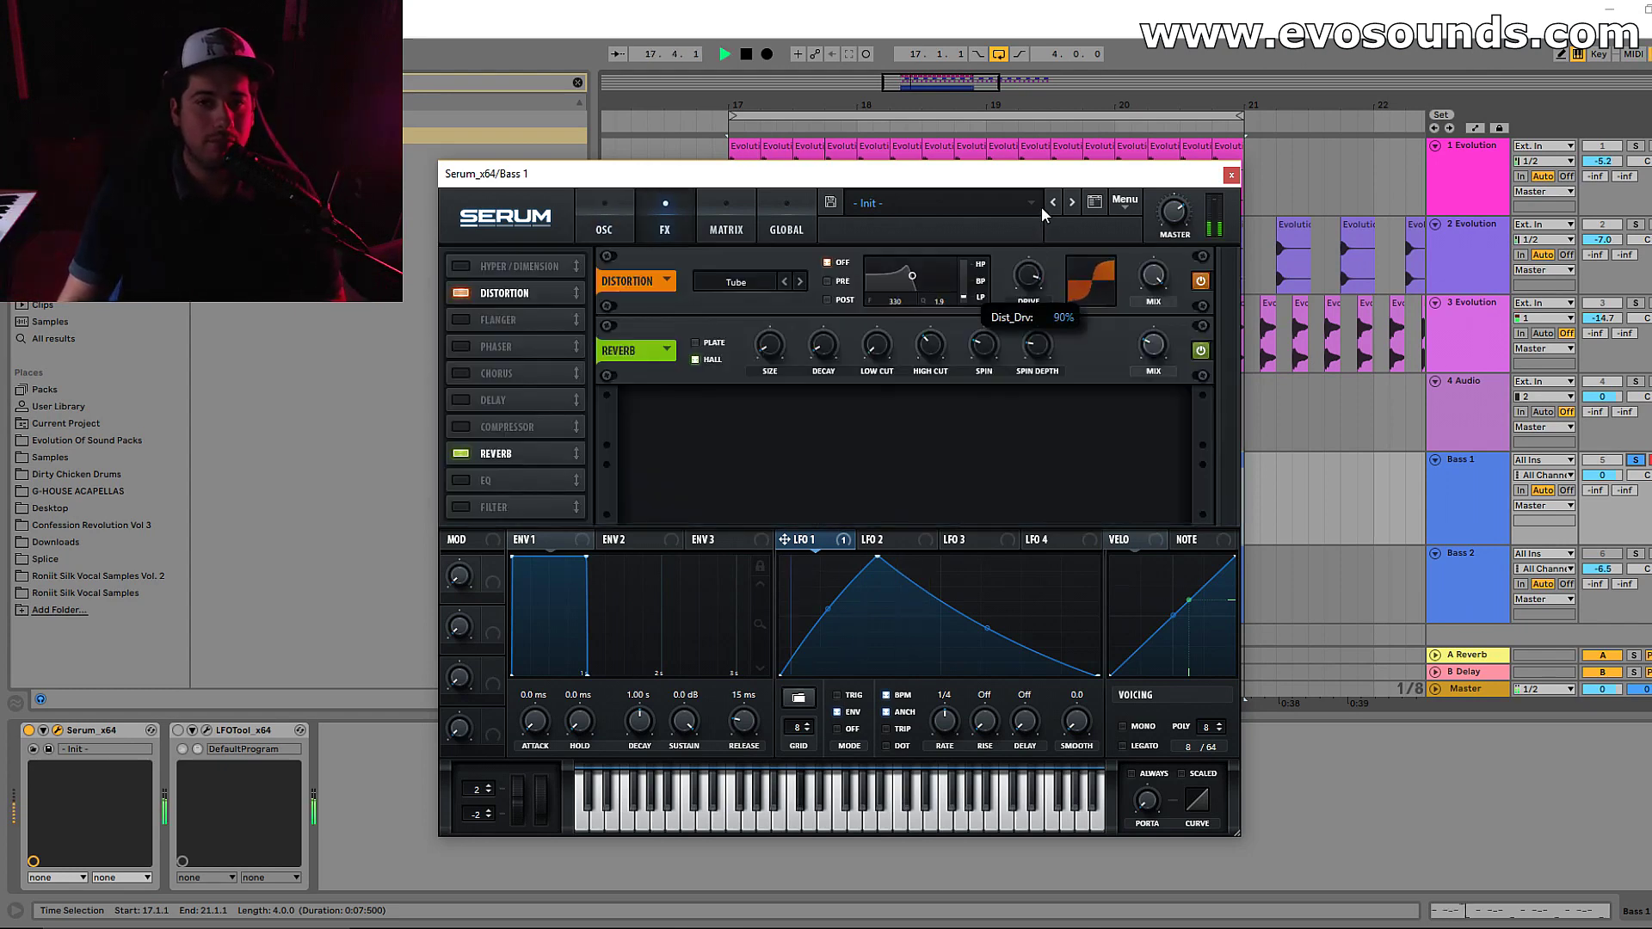
{"action": "key", "text": "space"}
Try the Diode 2 distortion type with the synth's master volume set to 52%, playing the loop
{"action": "left_click", "coordinate": [749, 286]}
{"action": "left_click", "coordinate": [785, 375]}
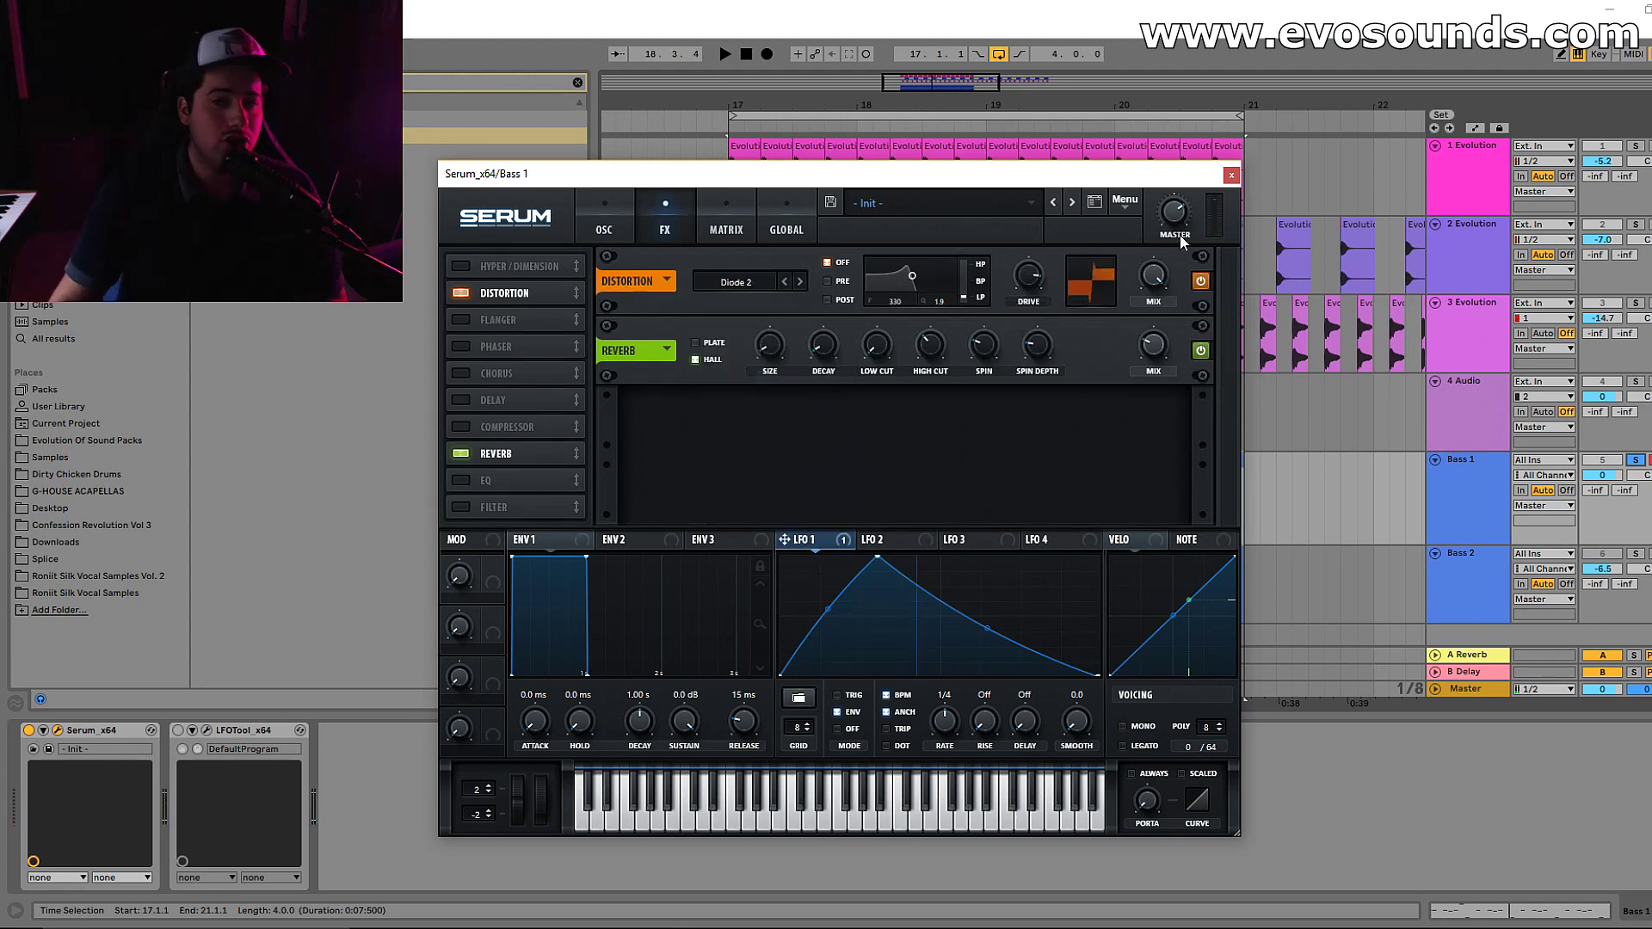
{"action": "key", "text": "space"}
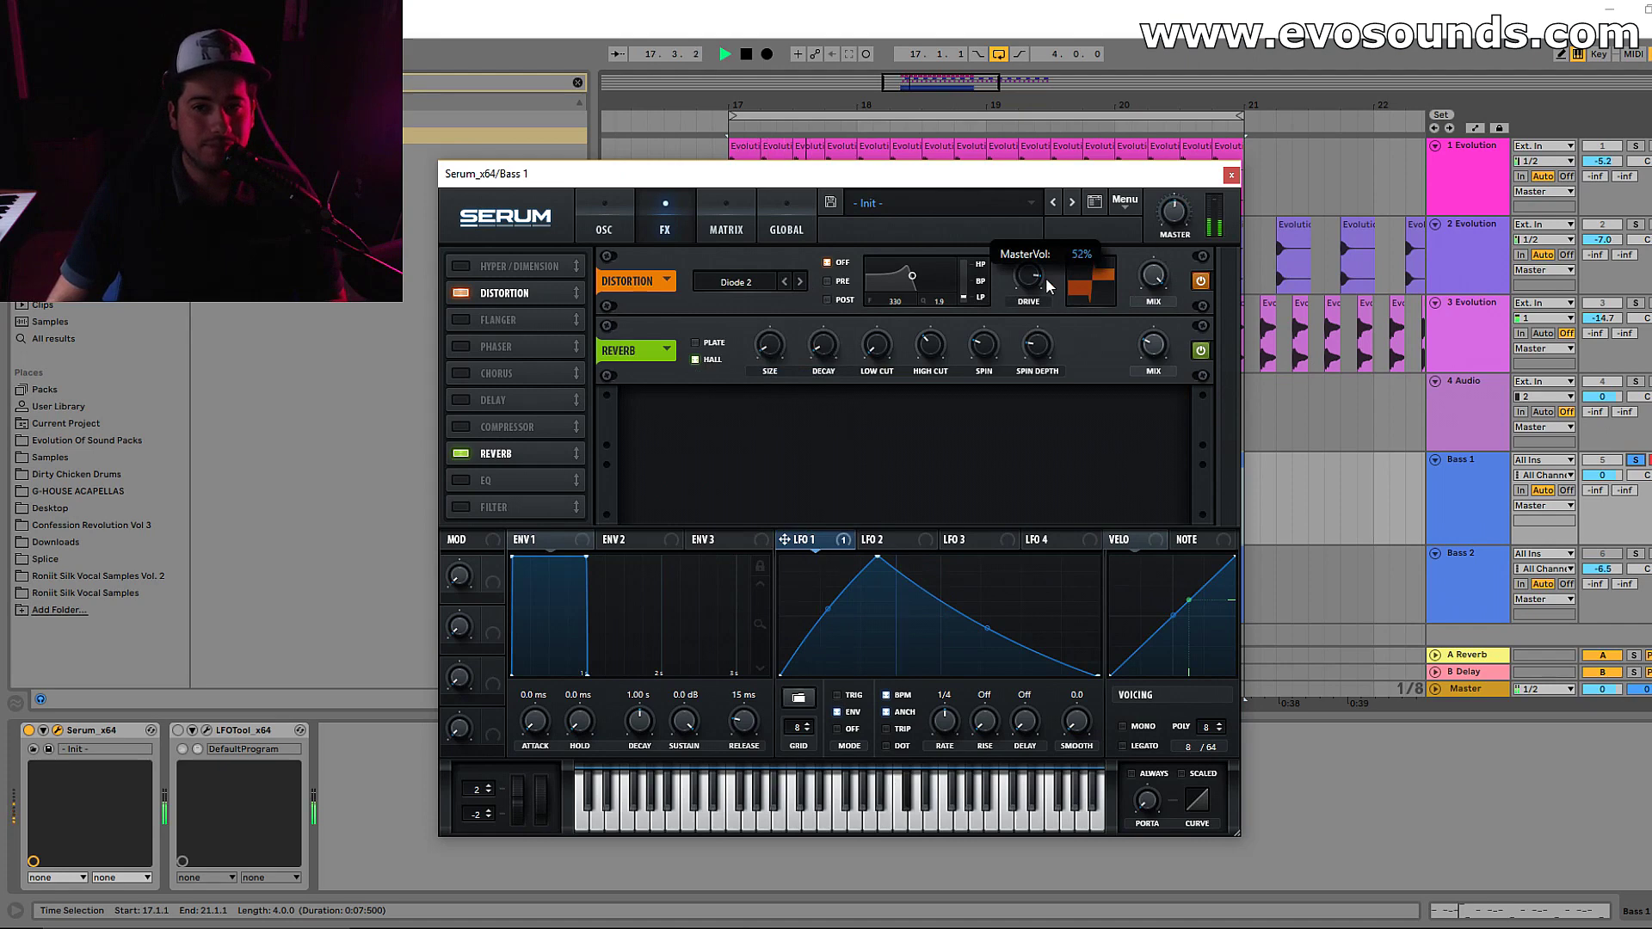
Try Lin.Fold distortion with the drive at about 20%, and switch the distortion type back to Tube
{"action": "left_click", "coordinate": [751, 285]}
{"action": "left_click", "coordinate": [763, 400]}
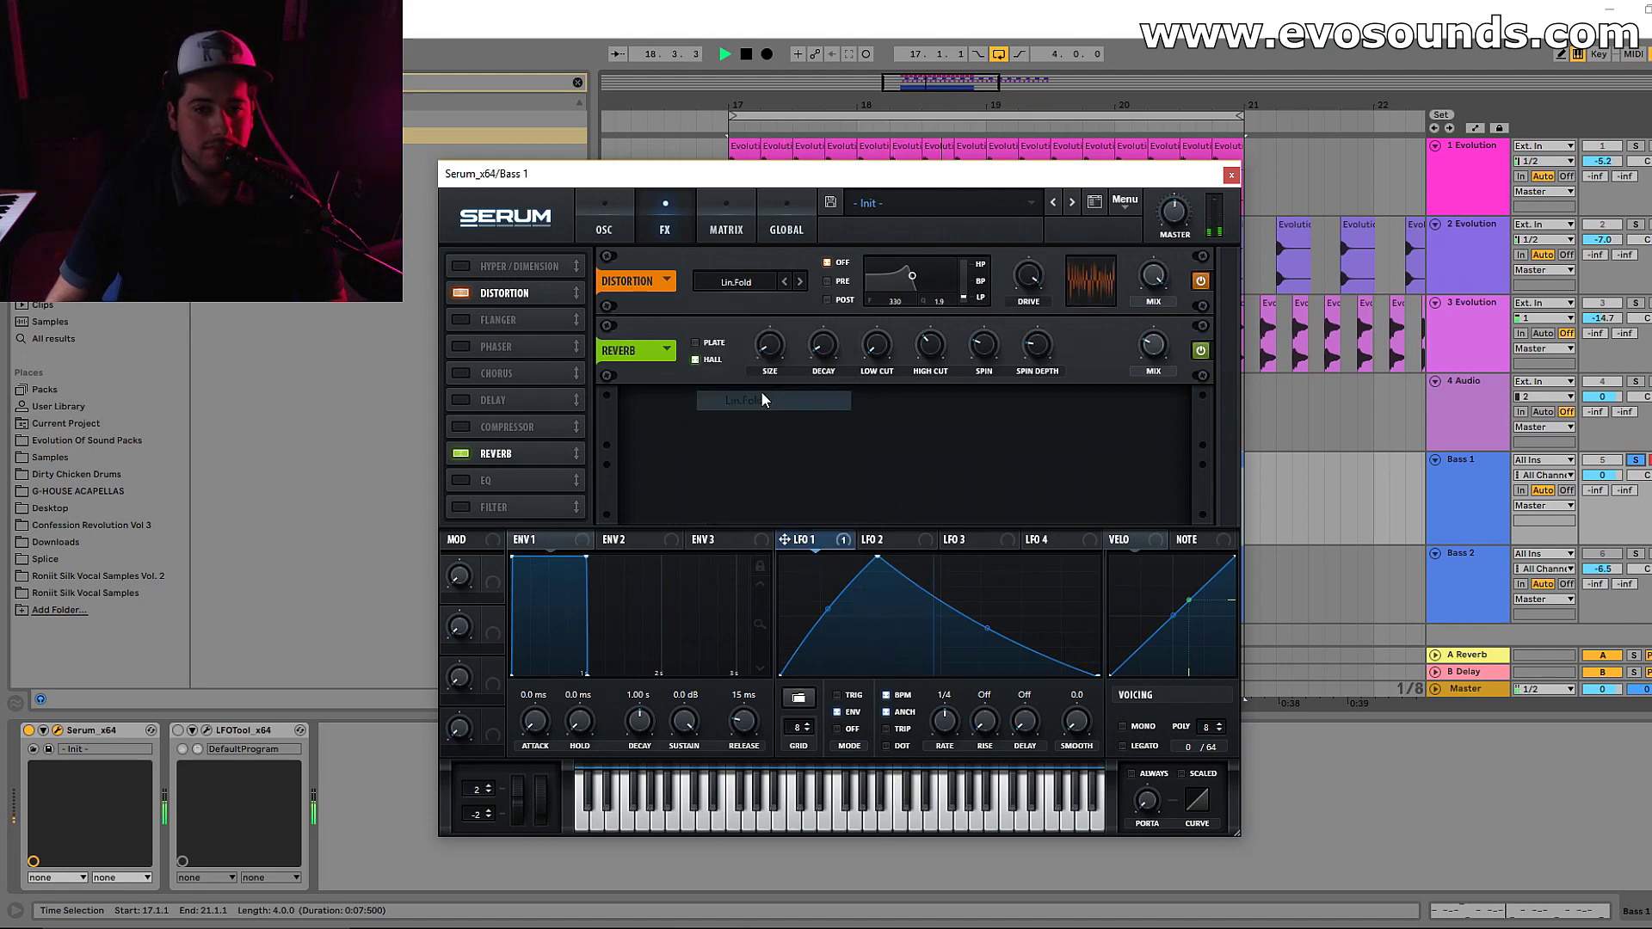
{"action": "left_click_drag", "start_coordinate": [1028, 276], "coordinate": [979, 367]}
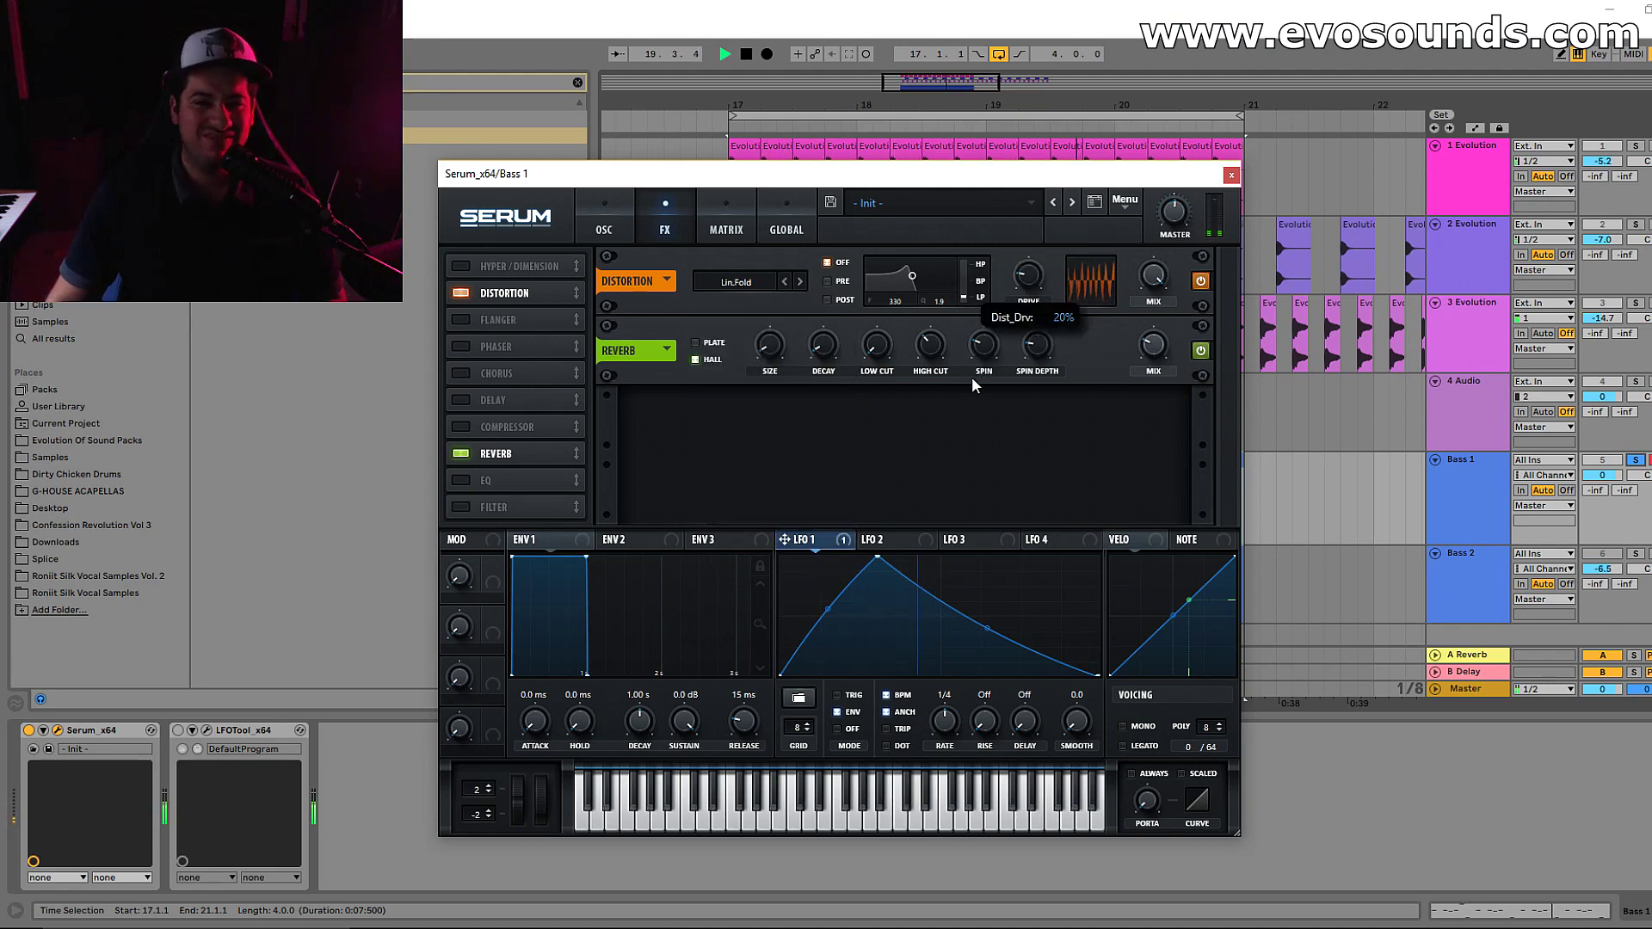
{"action": "left_click", "coordinate": [747, 284]}
{"action": "left_click", "coordinate": [750, 296]}
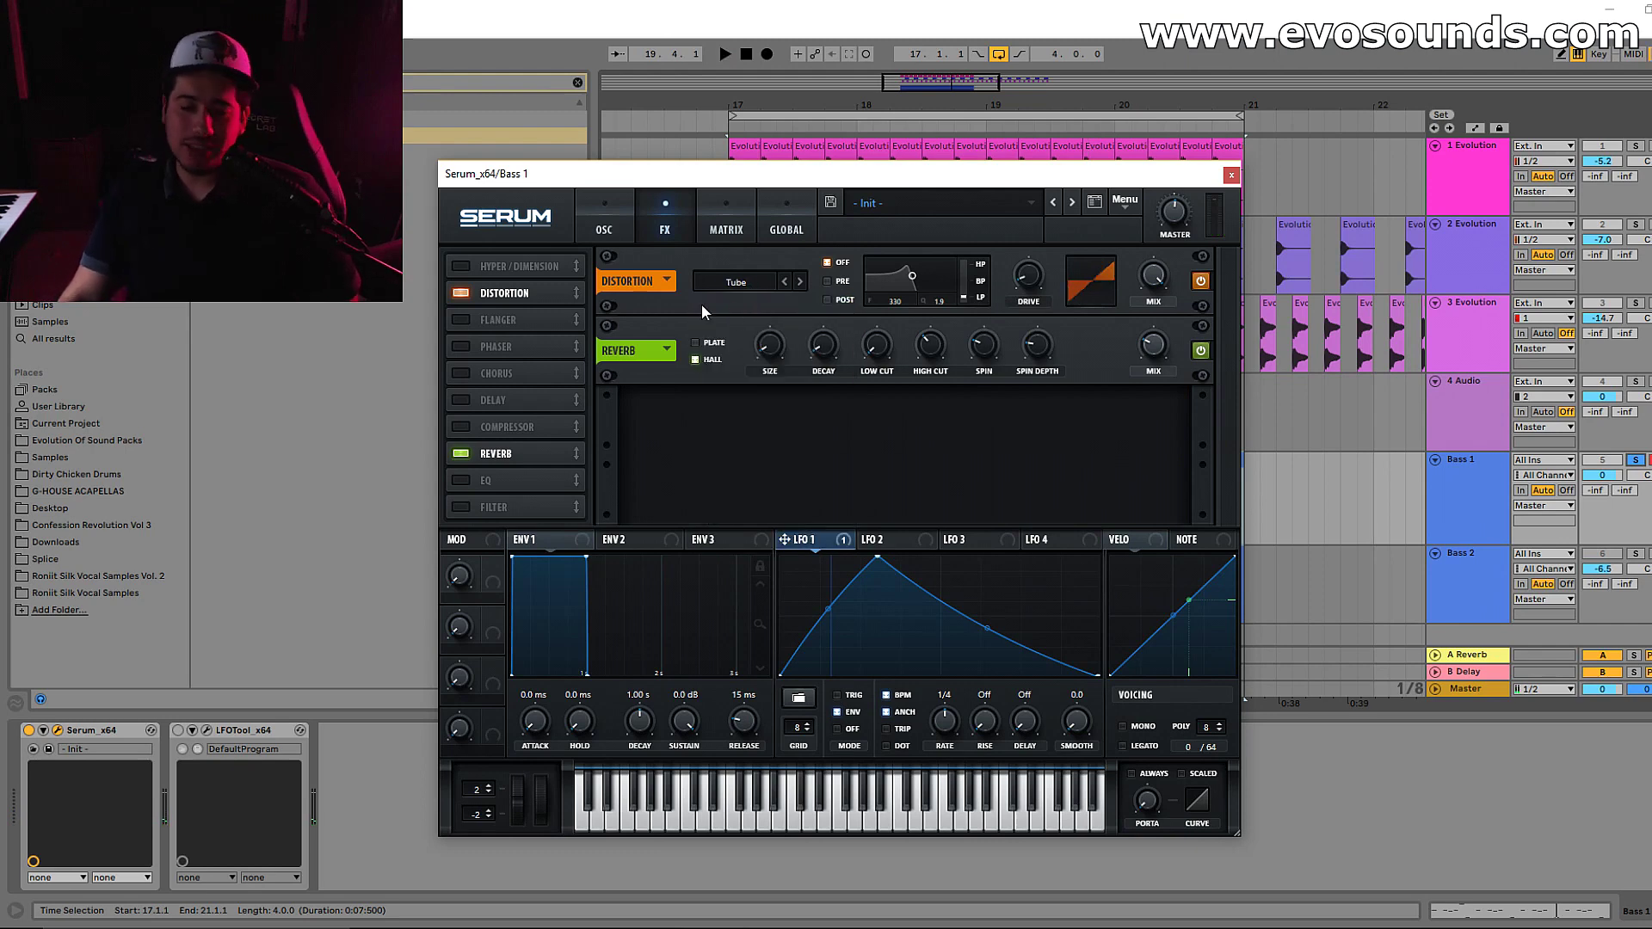
Turn off the distortion and reverb effects and go back to the oscillator view
{"action": "left_click", "coordinate": [461, 292]}
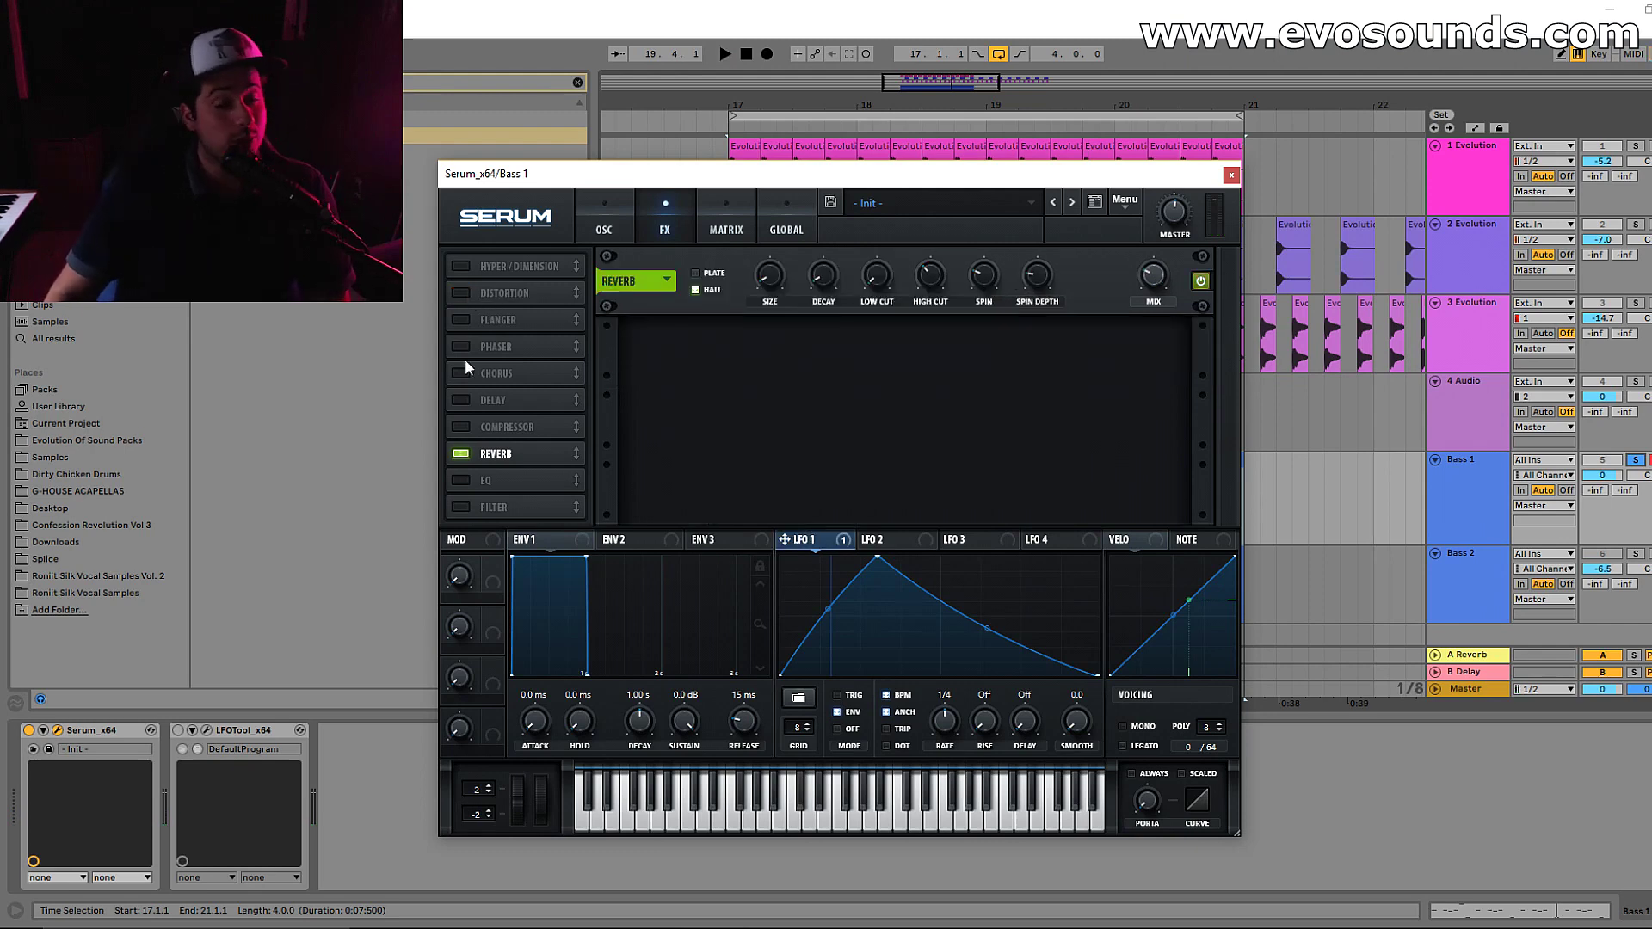
{"action": "left_click", "coordinate": [461, 454]}
{"action": "left_click", "coordinate": [617, 229]}
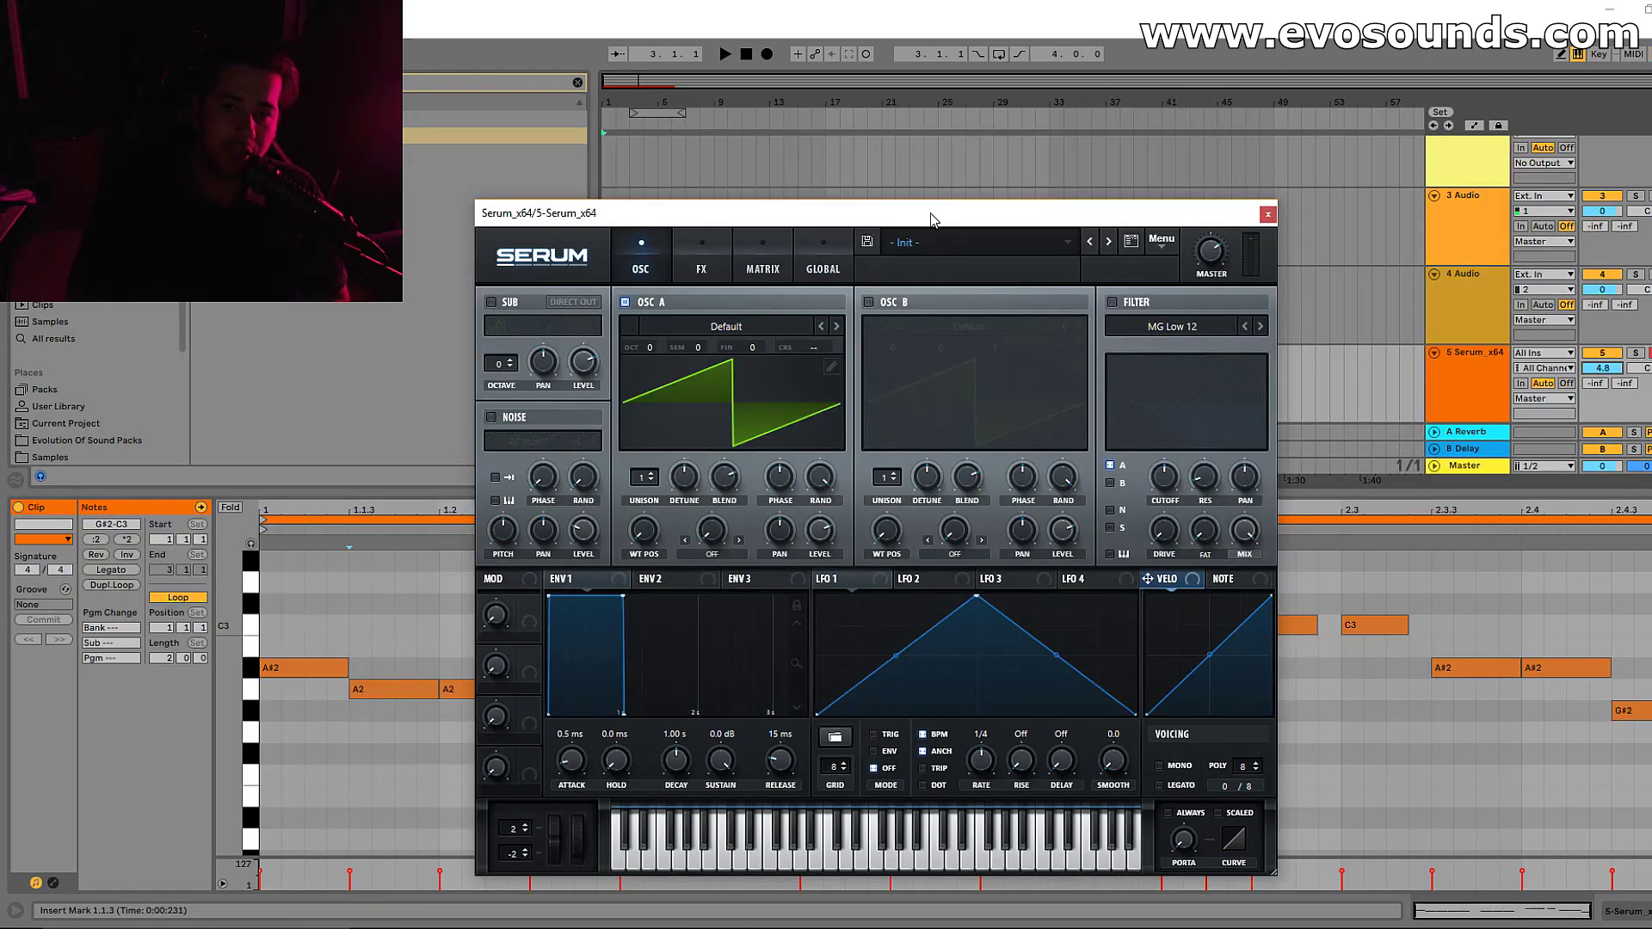
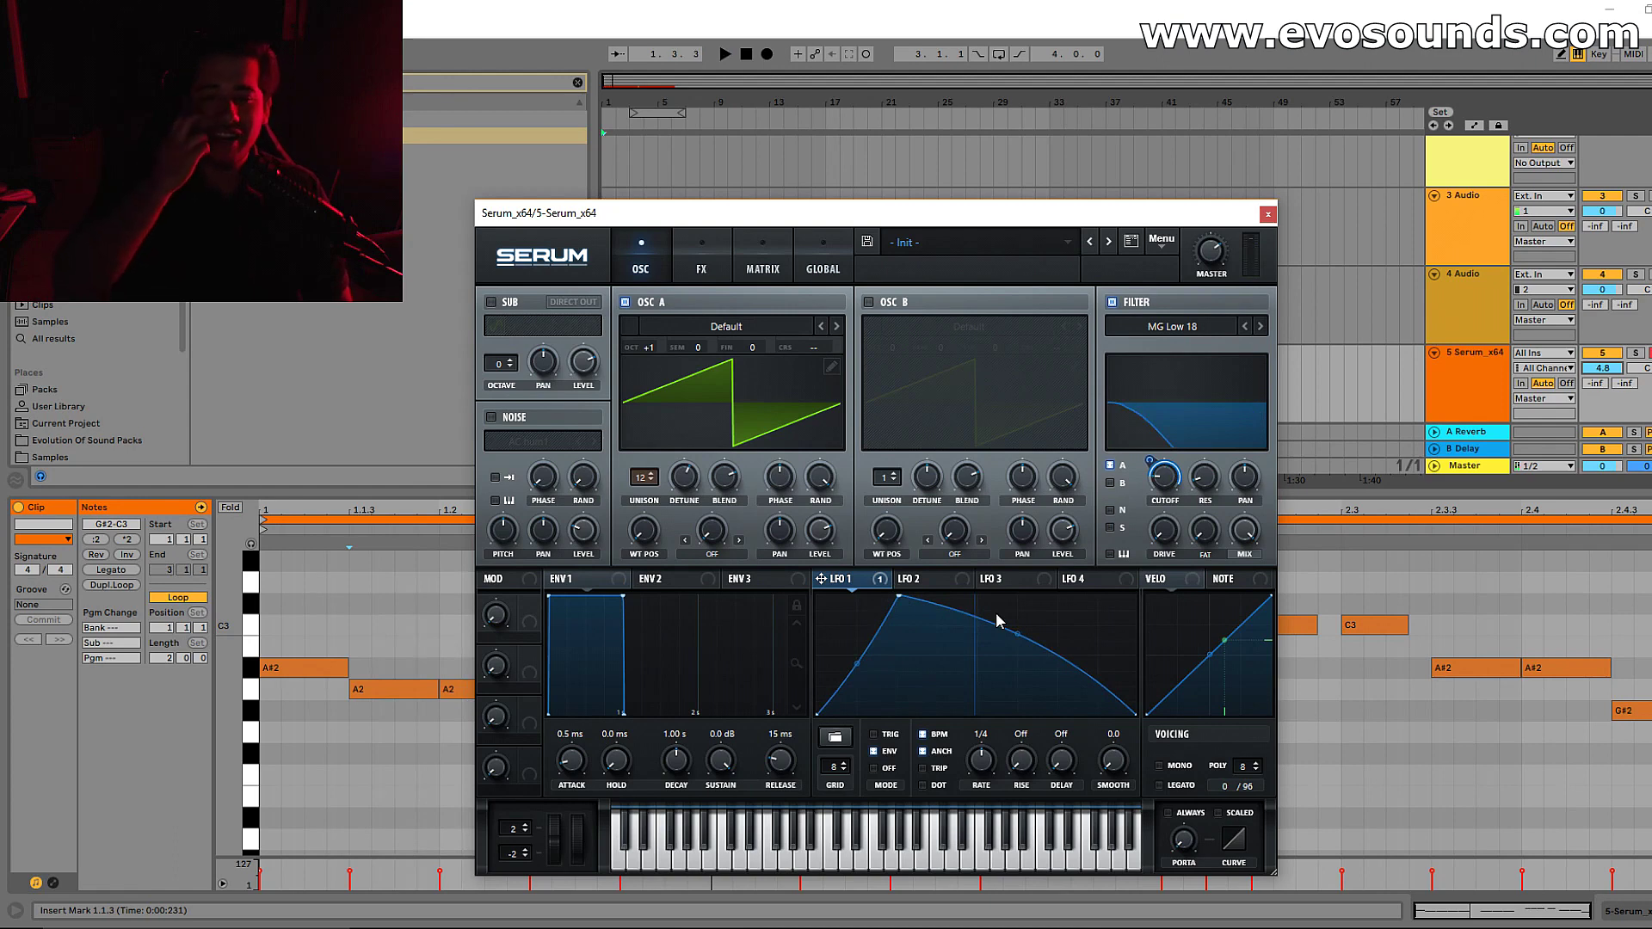
Set envelope 1's release to 150 ms and slightly flatten the bulging fall of LFO 1, auditioning the loop
{"action": "left_click_drag", "start_coordinate": [776, 768], "coordinate": [765, 740]}
{"action": "key", "text": "space"}
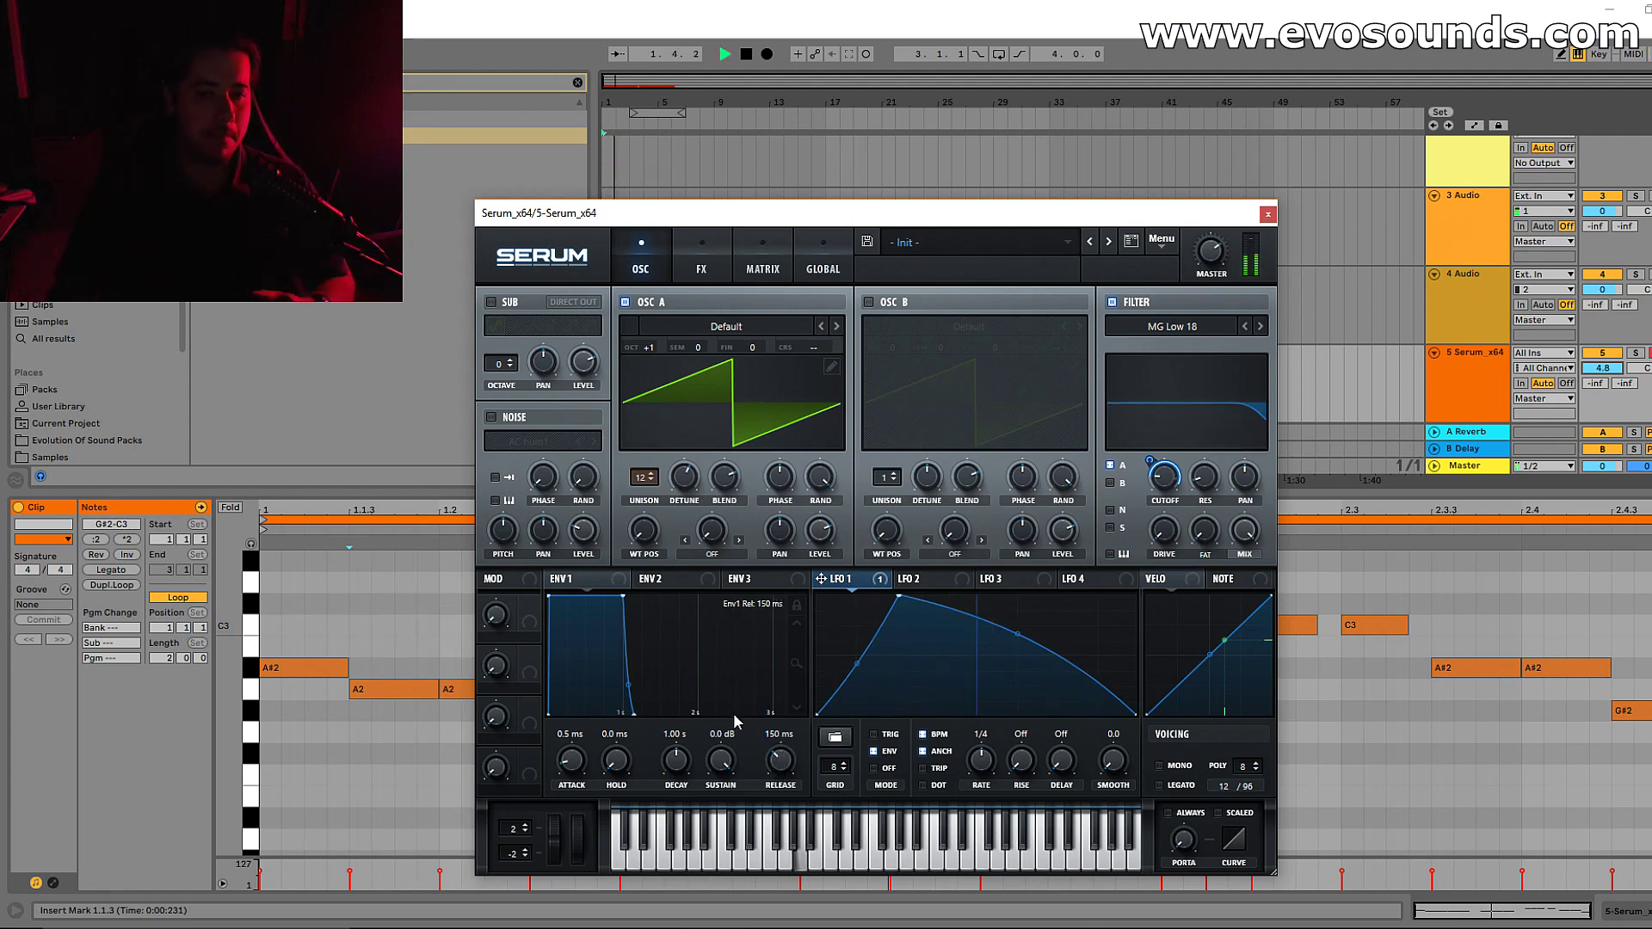
{"action": "mouse_move", "coordinate": [1021, 657]}
{"action": "left_mouse_down"}
{"action": "mouse_move", "coordinate": [1007, 665]}
{"action": "mouse_move", "coordinate": [1018, 644]}
{"action": "left_mouse_up"}
{"action": "key", "text": "space"}
Enable oscillator B and set its warp mode to RM (from A)
{"action": "left_click", "coordinate": [868, 302]}
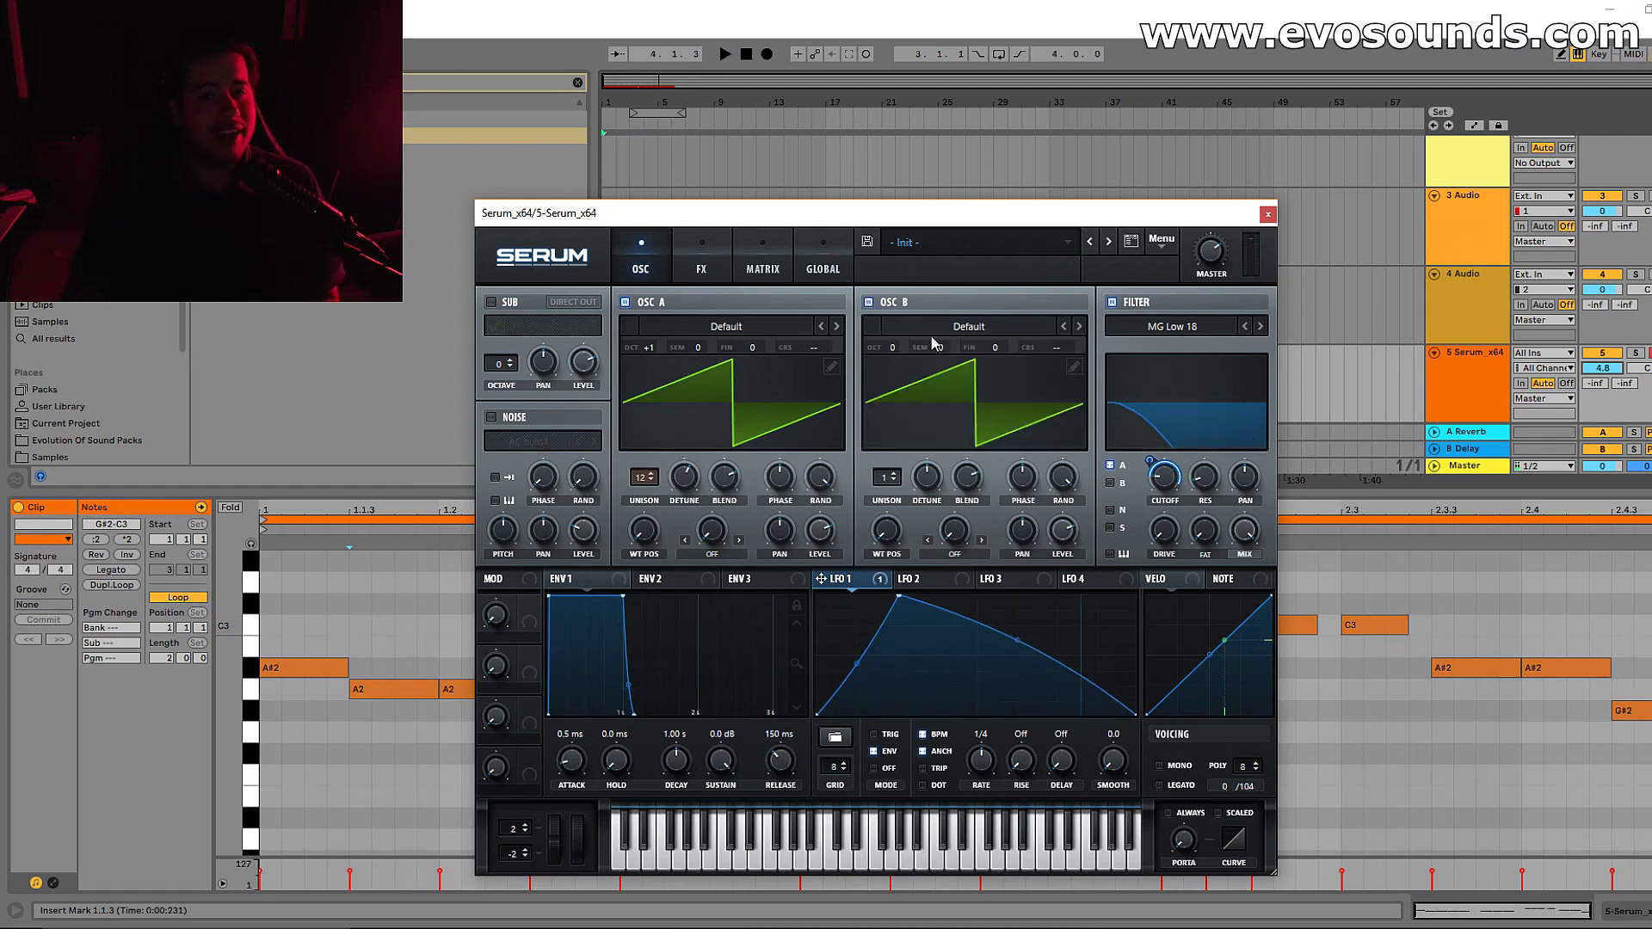
{"action": "left_click", "coordinate": [959, 546]}
{"action": "left_click", "coordinate": [930, 503]}
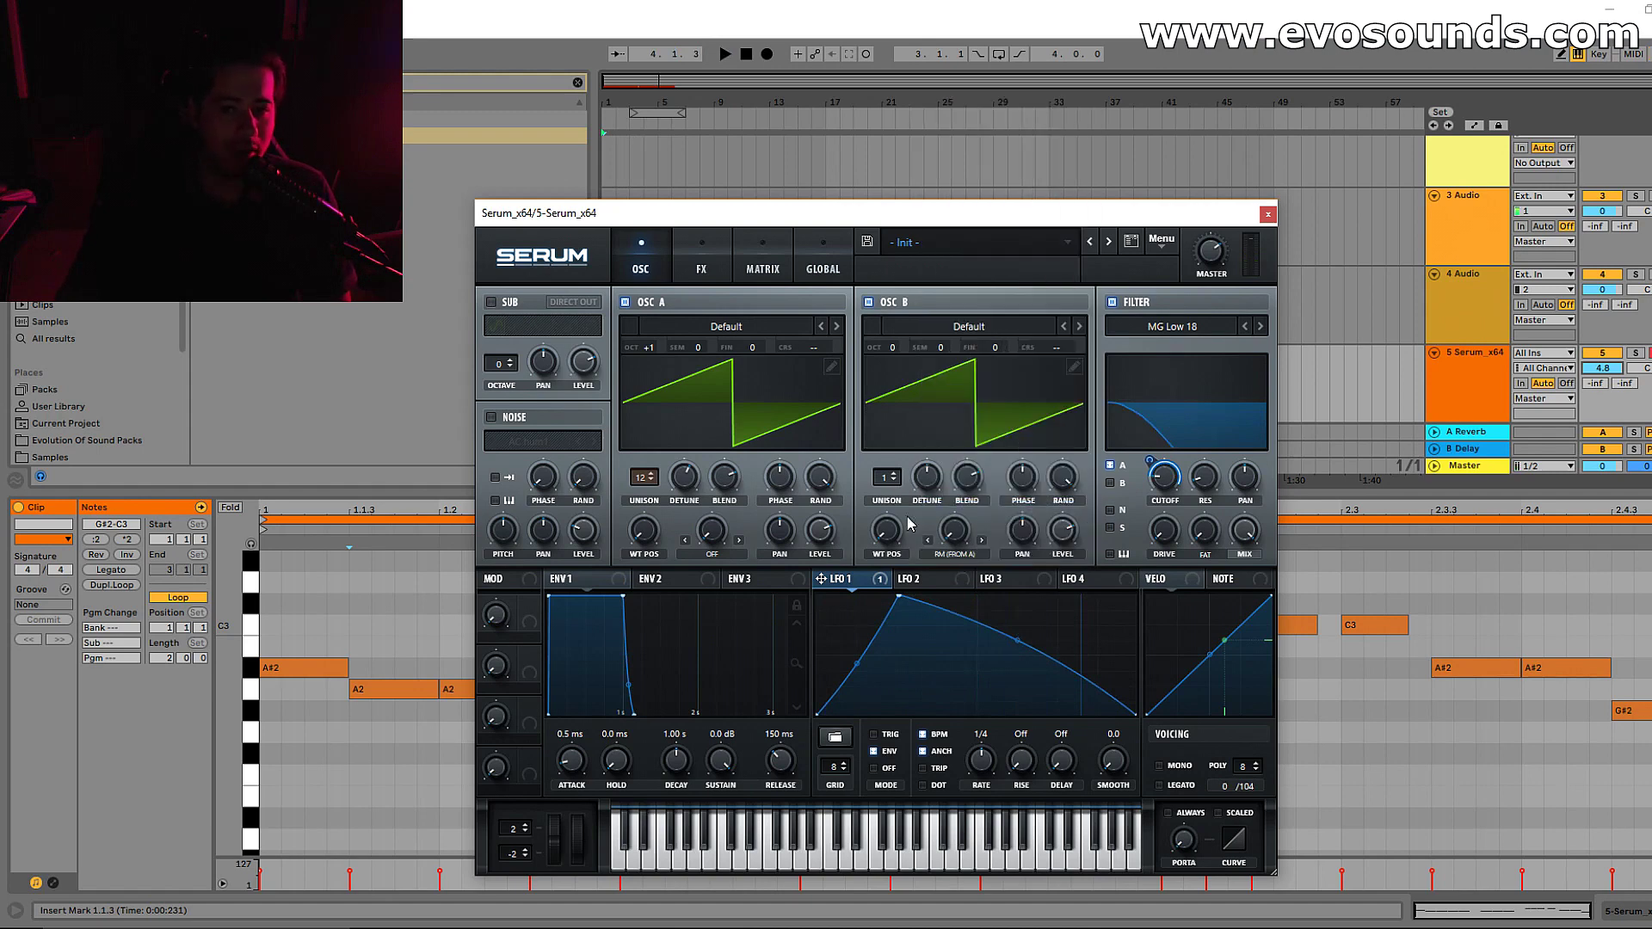
Load the Basic Shapes wavetable into oscillator B
{"action": "left_click", "coordinate": [946, 332]}
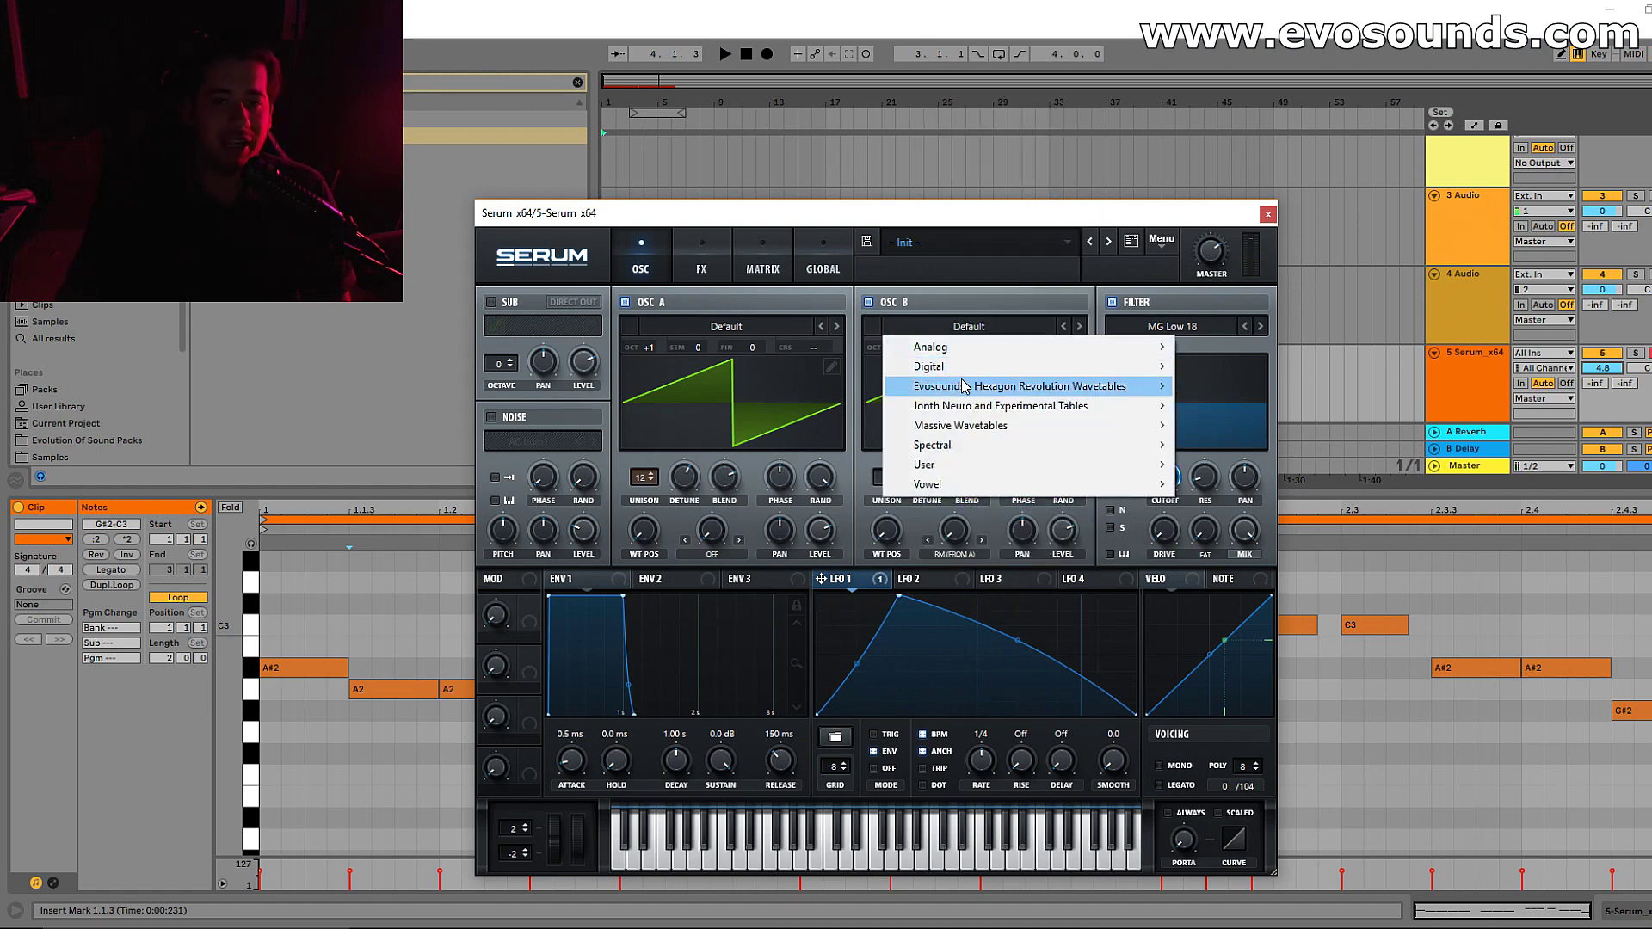
{"action": "mouse_move", "coordinate": [1137, 410]}
{"action": "left_click", "coordinate": [1213, 429]}
Give oscillator B 14 unison voices with about 0.23 detune, route it through the filter, and audition the loop
{"action": "mouse_move", "coordinate": [961, 535]}
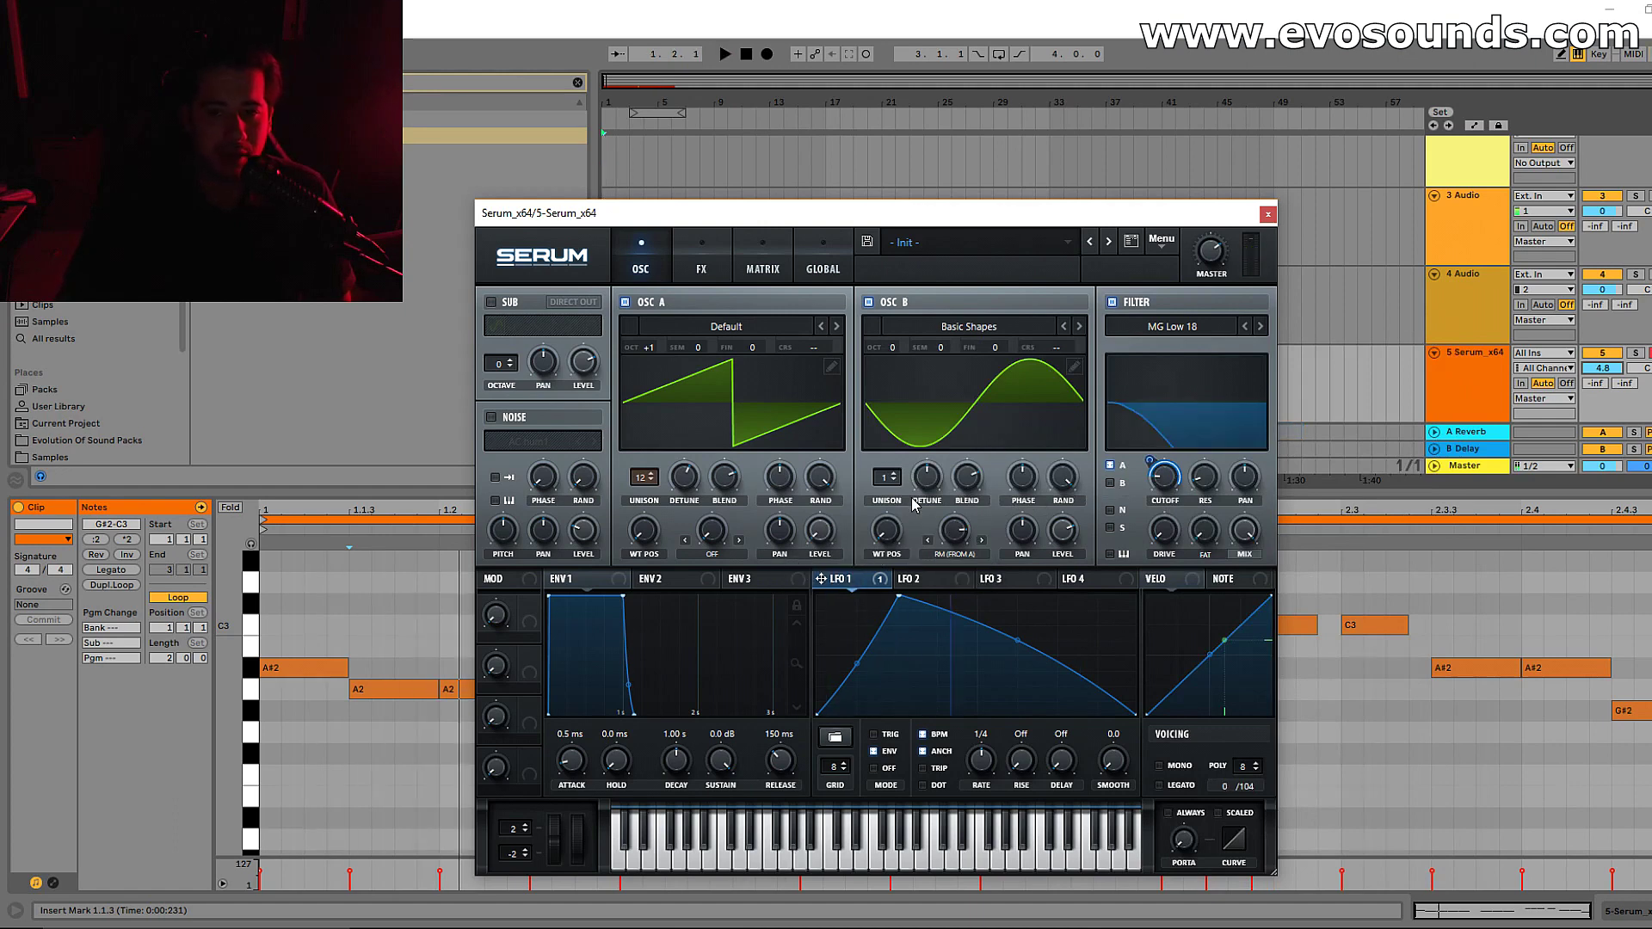
{"action": "left_click_drag", "start_coordinate": [887, 477], "coordinate": [888, 447]}
{"action": "key", "text": "space"}
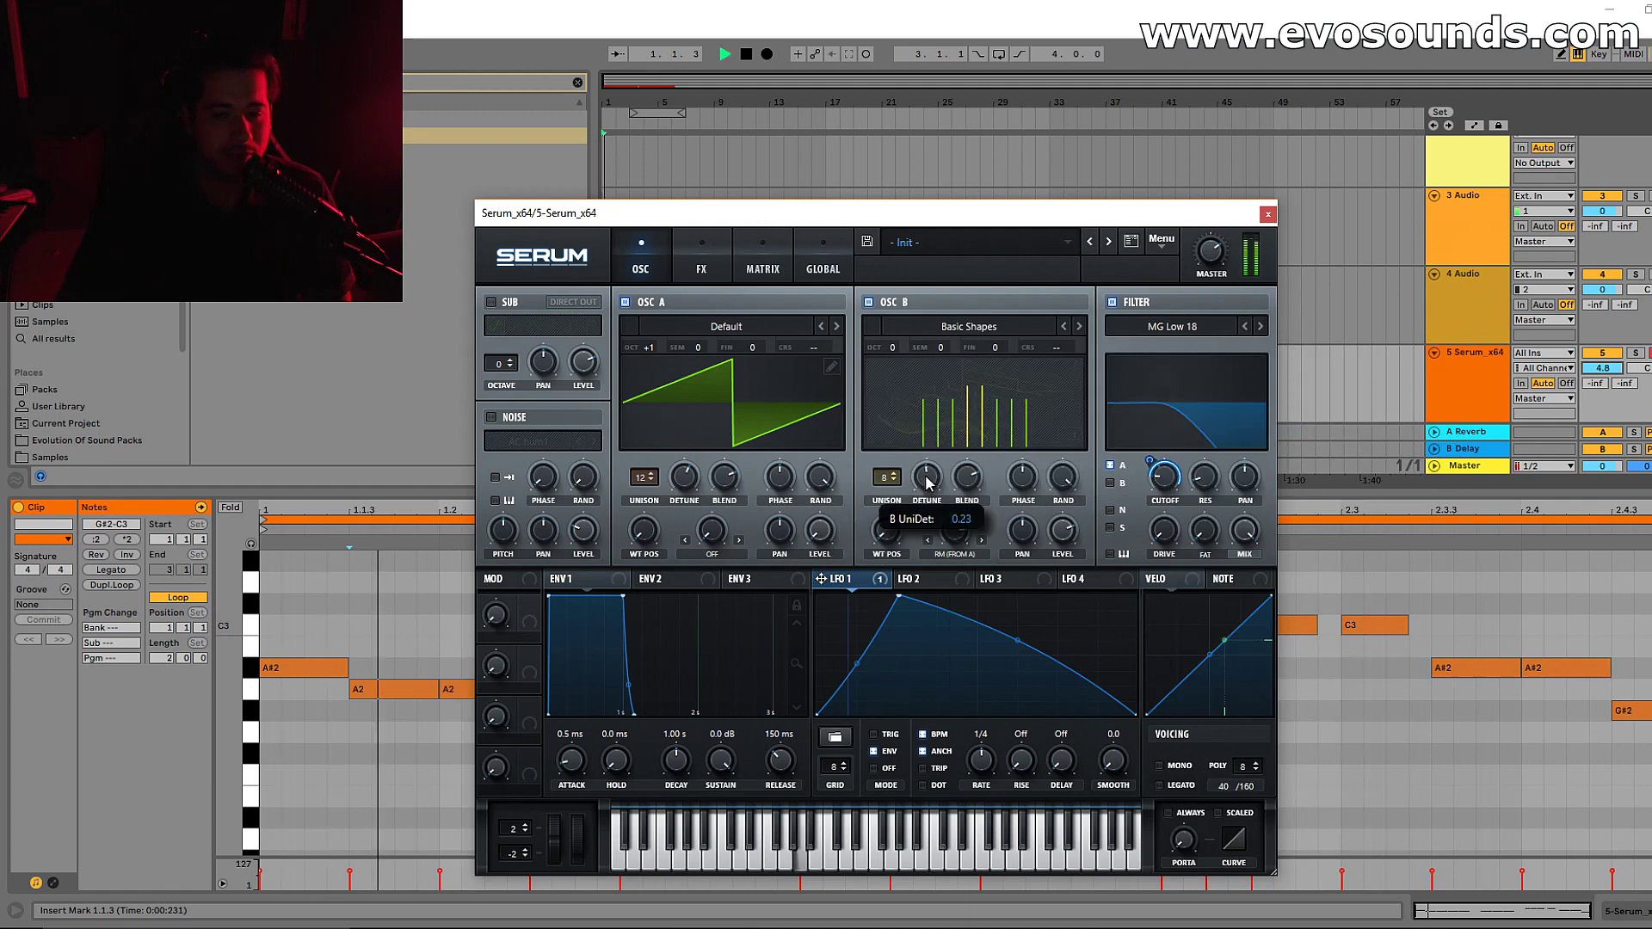
{"action": "key", "text": "space"}
{"action": "left_click_drag", "start_coordinate": [893, 482], "coordinate": [893, 465]}
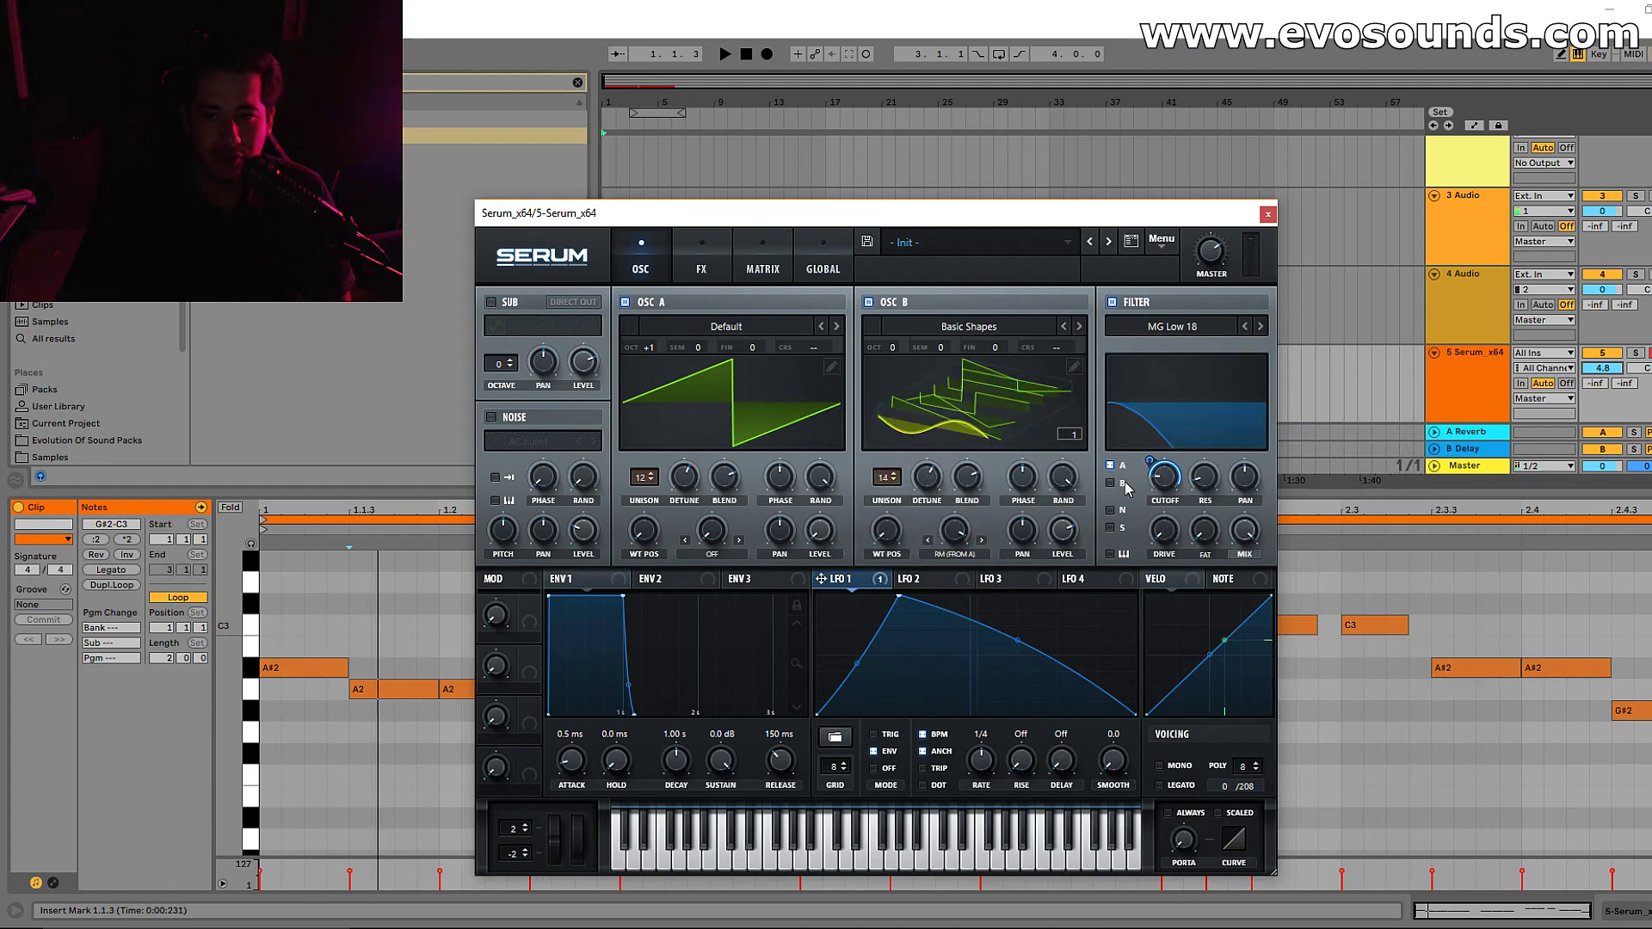
{"action": "key", "text": "space"}
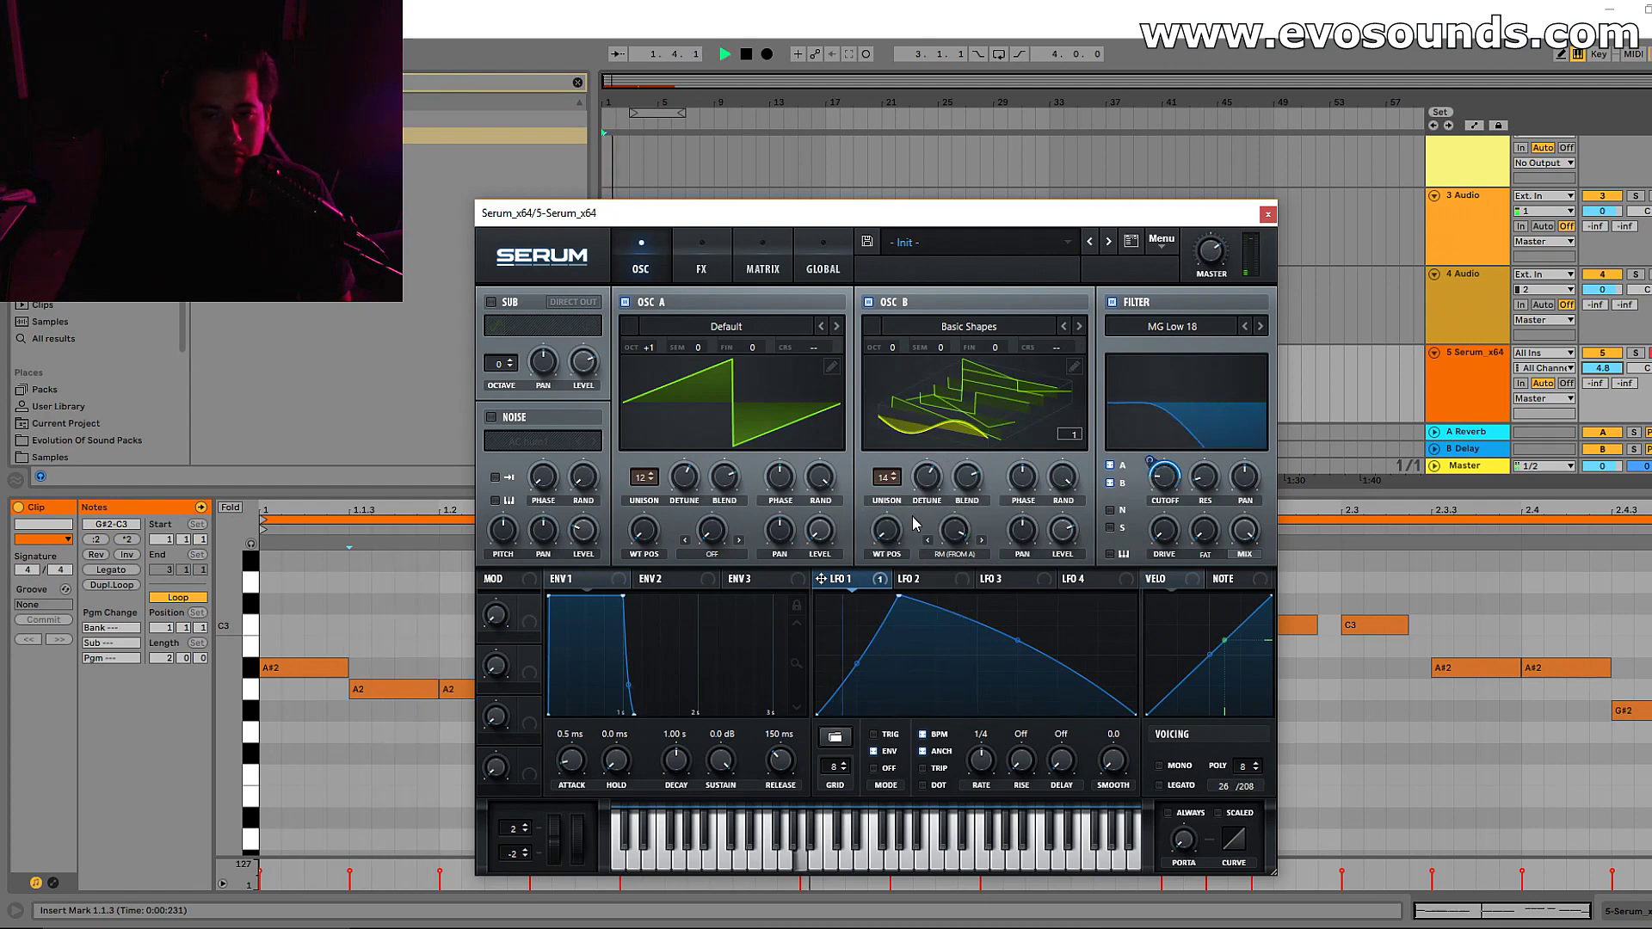
Set oscillator B's wavetable position to 6 and its octave to +1 while auditioning the loop
{"action": "left_click_drag", "start_coordinate": [1054, 379], "coordinate": [942, 458]}
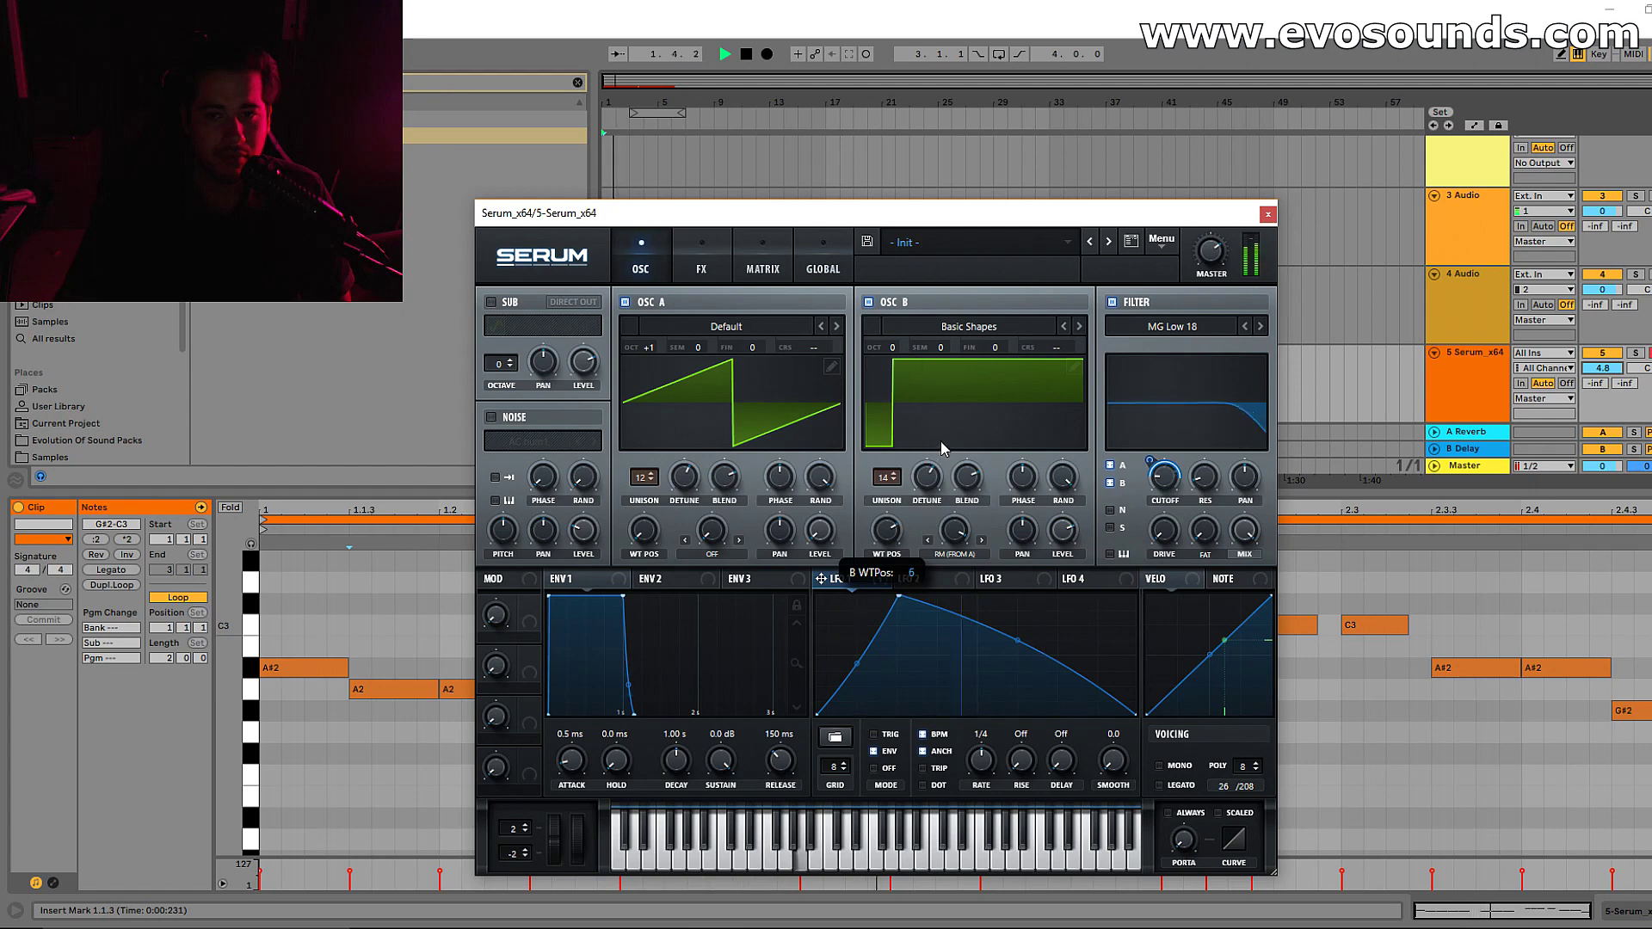
{"action": "left_click_drag", "start_coordinate": [892, 348], "coordinate": [893, 341]}
{"action": "key", "text": "space"}
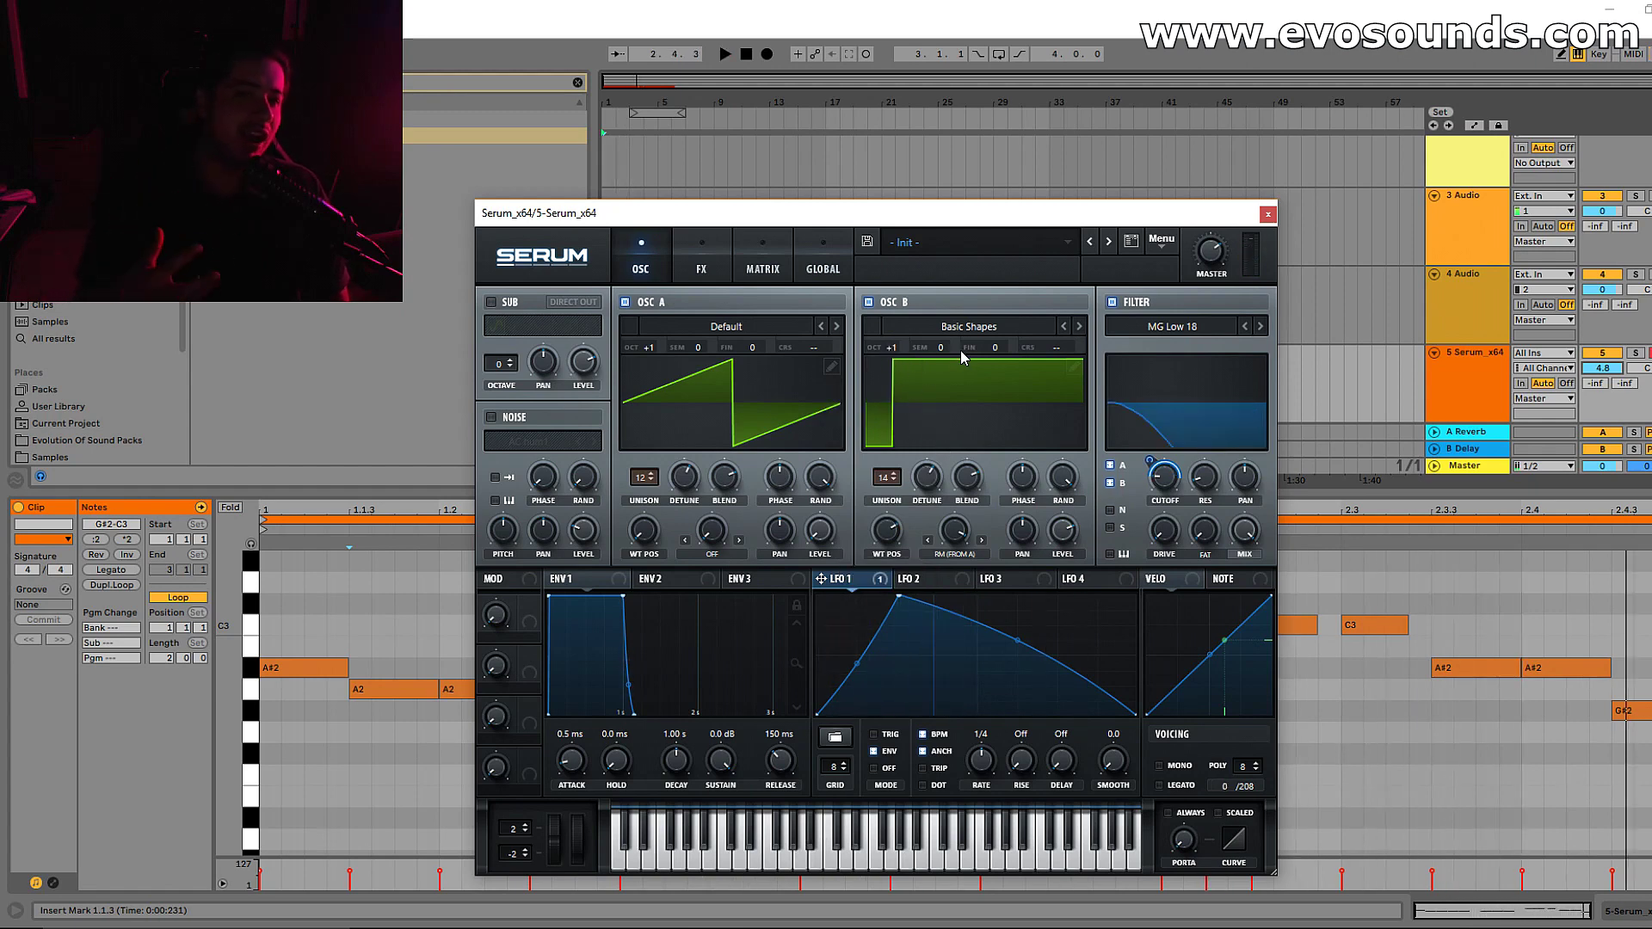
Compare the loop with oscillator B off and on, and set the 5 Serum_x64 track volume to -0.5 dB
{"action": "left_click", "coordinate": [892, 305]}
{"action": "key", "text": "space"}
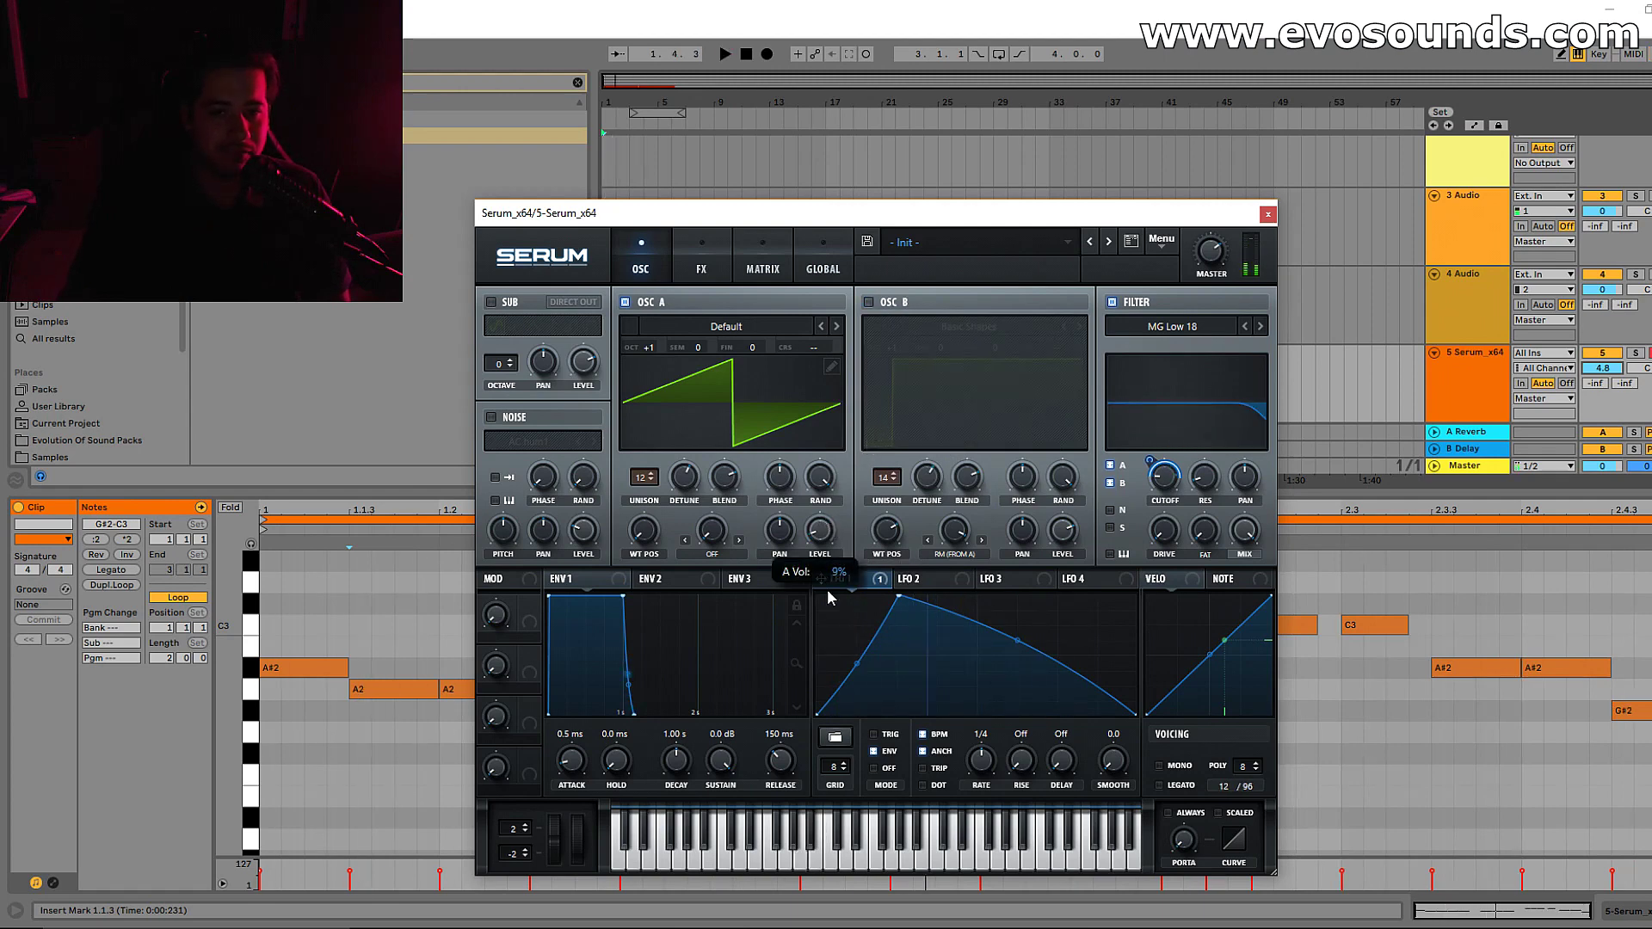
{"action": "left_click", "coordinate": [892, 306]}
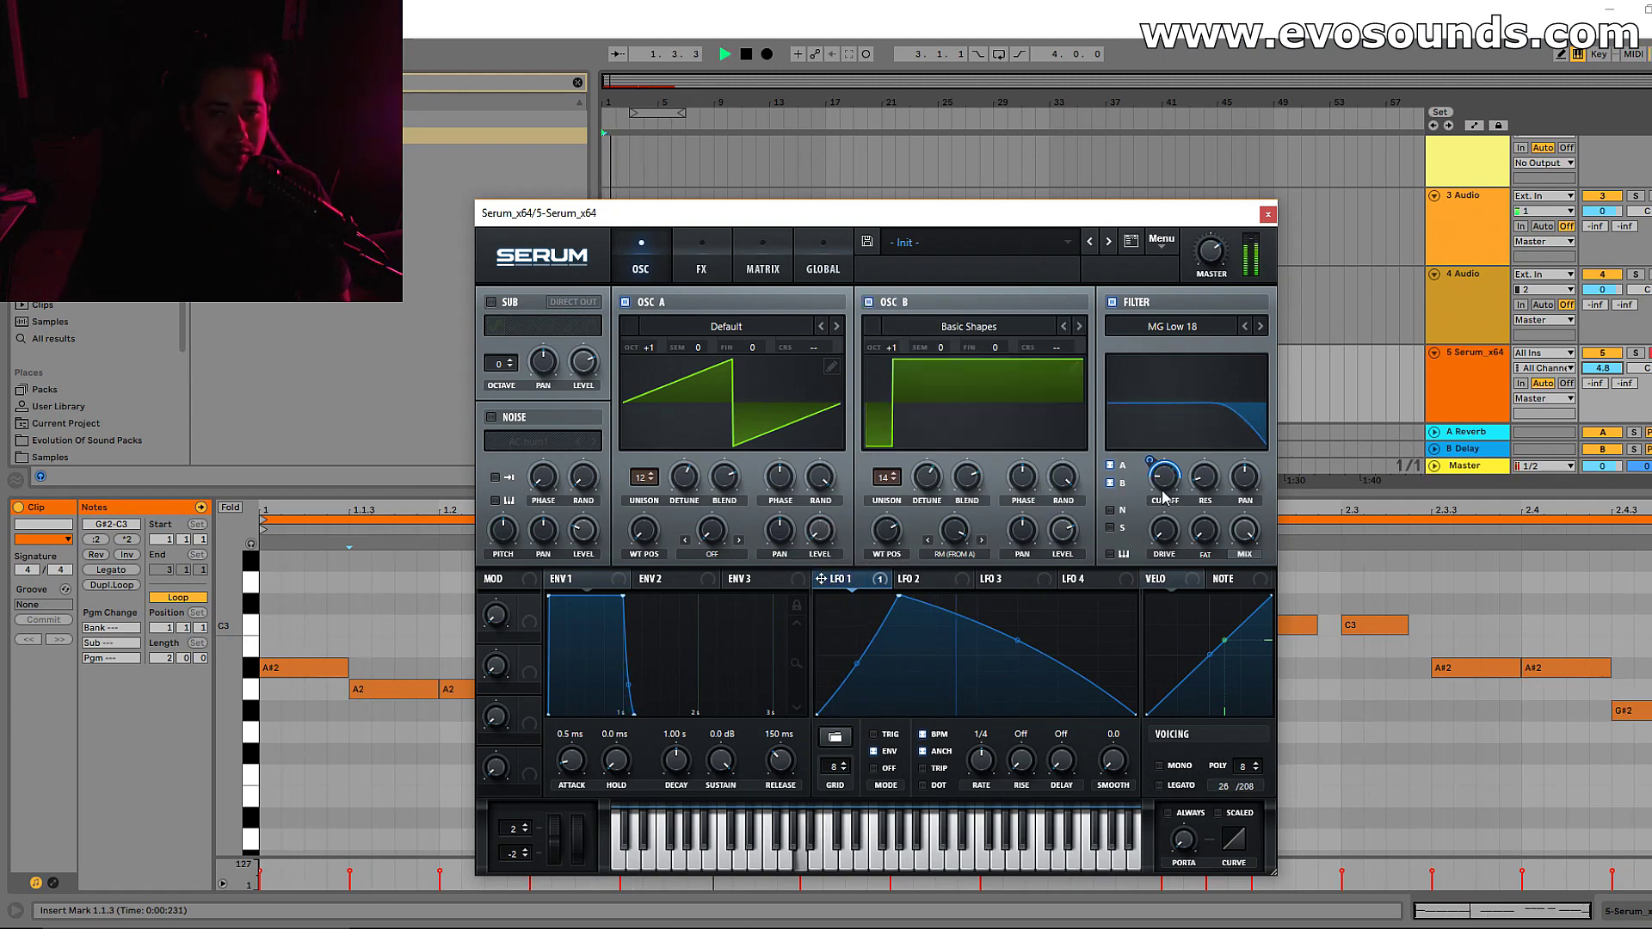
{"action": "left_click_drag", "start_coordinate": [1602, 368], "coordinate": [1602, 404]}
{"action": "key", "text": "space"}
Enable Tube distortion, an EQ with its low band around 319 Hz, and a Hall reverb with about 31% mix
{"action": "left_click", "coordinate": [702, 258]}
{"action": "left_click", "coordinate": [497, 332]}
{"action": "key", "text": "space"}
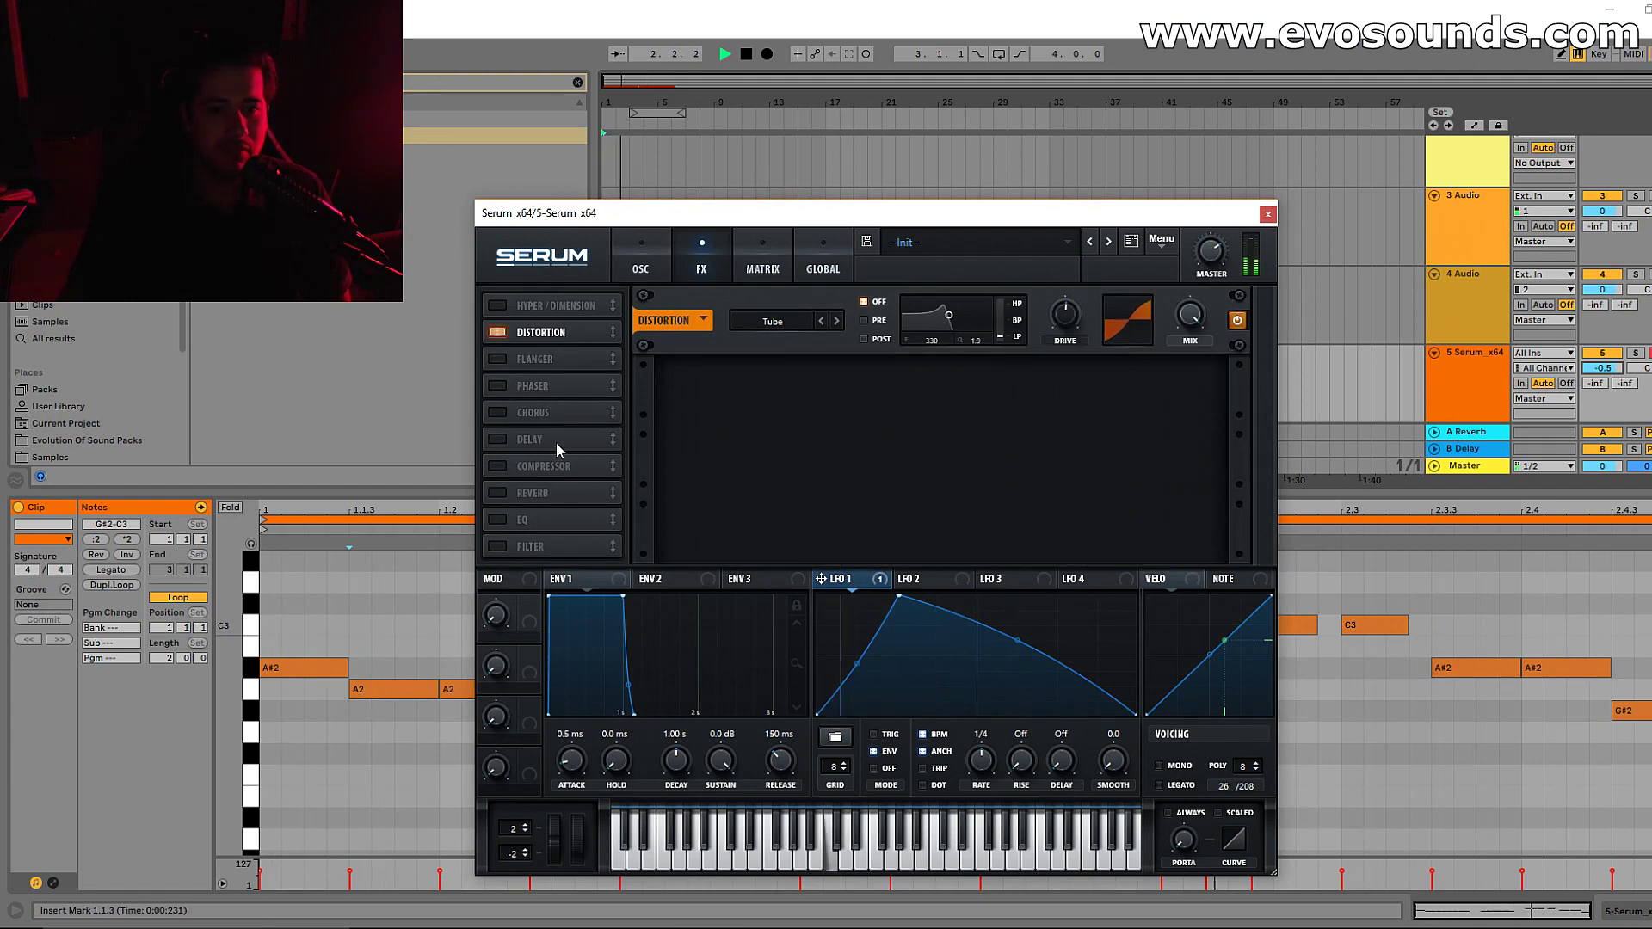
{"action": "left_click", "coordinate": [498, 519]}
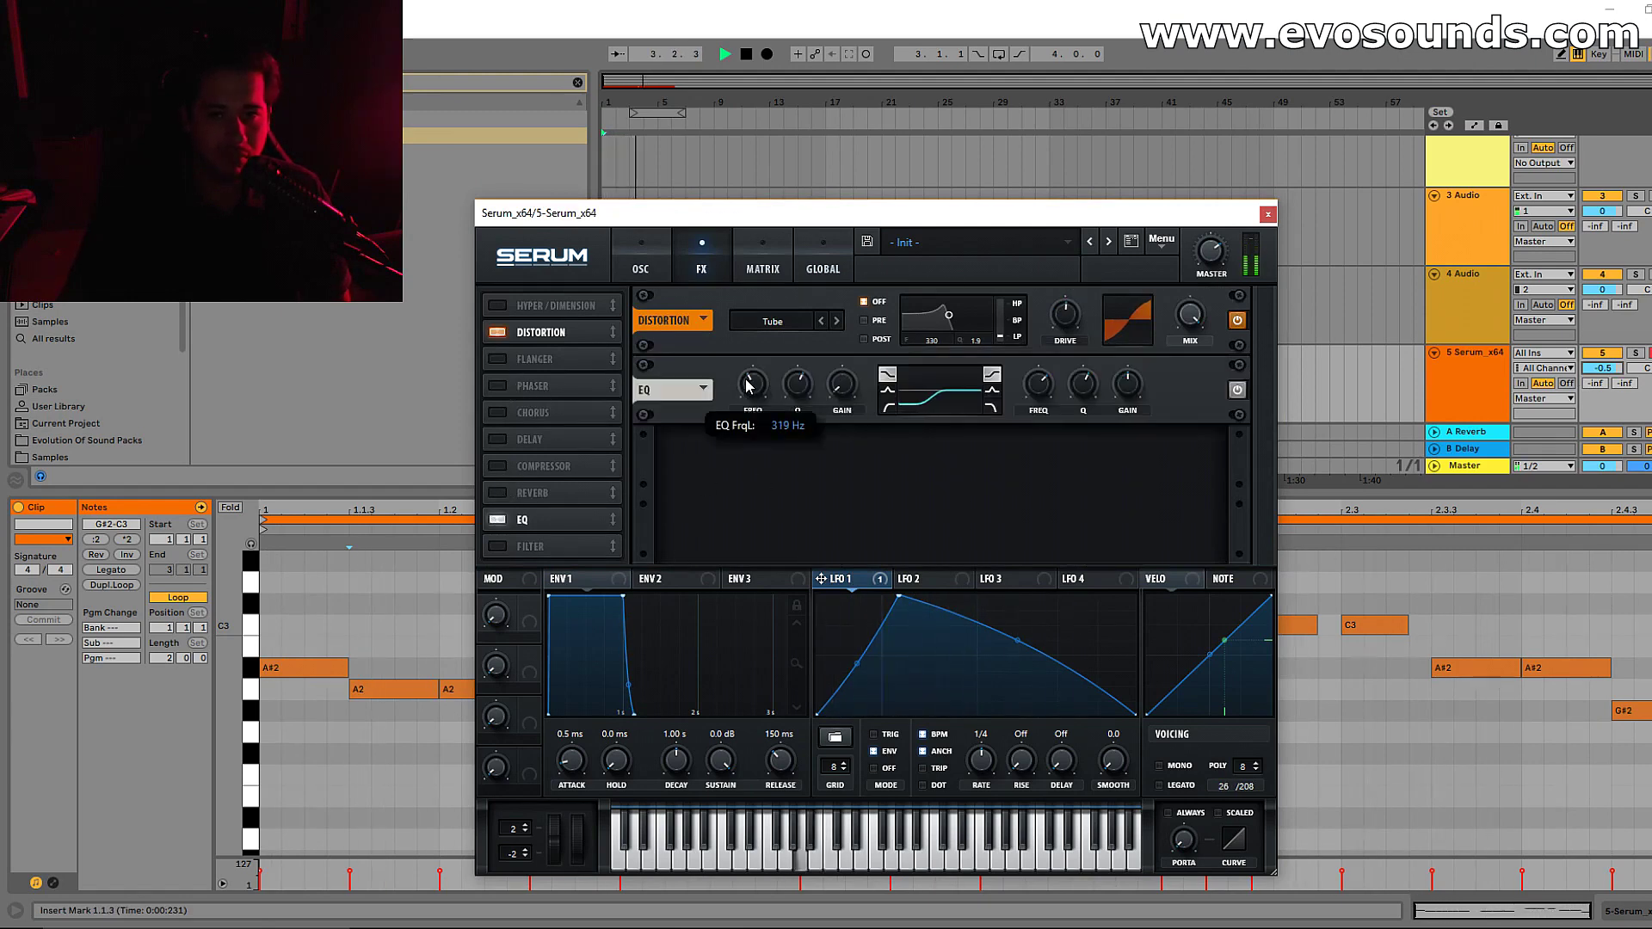
{"action": "left_click", "coordinate": [497, 492]}
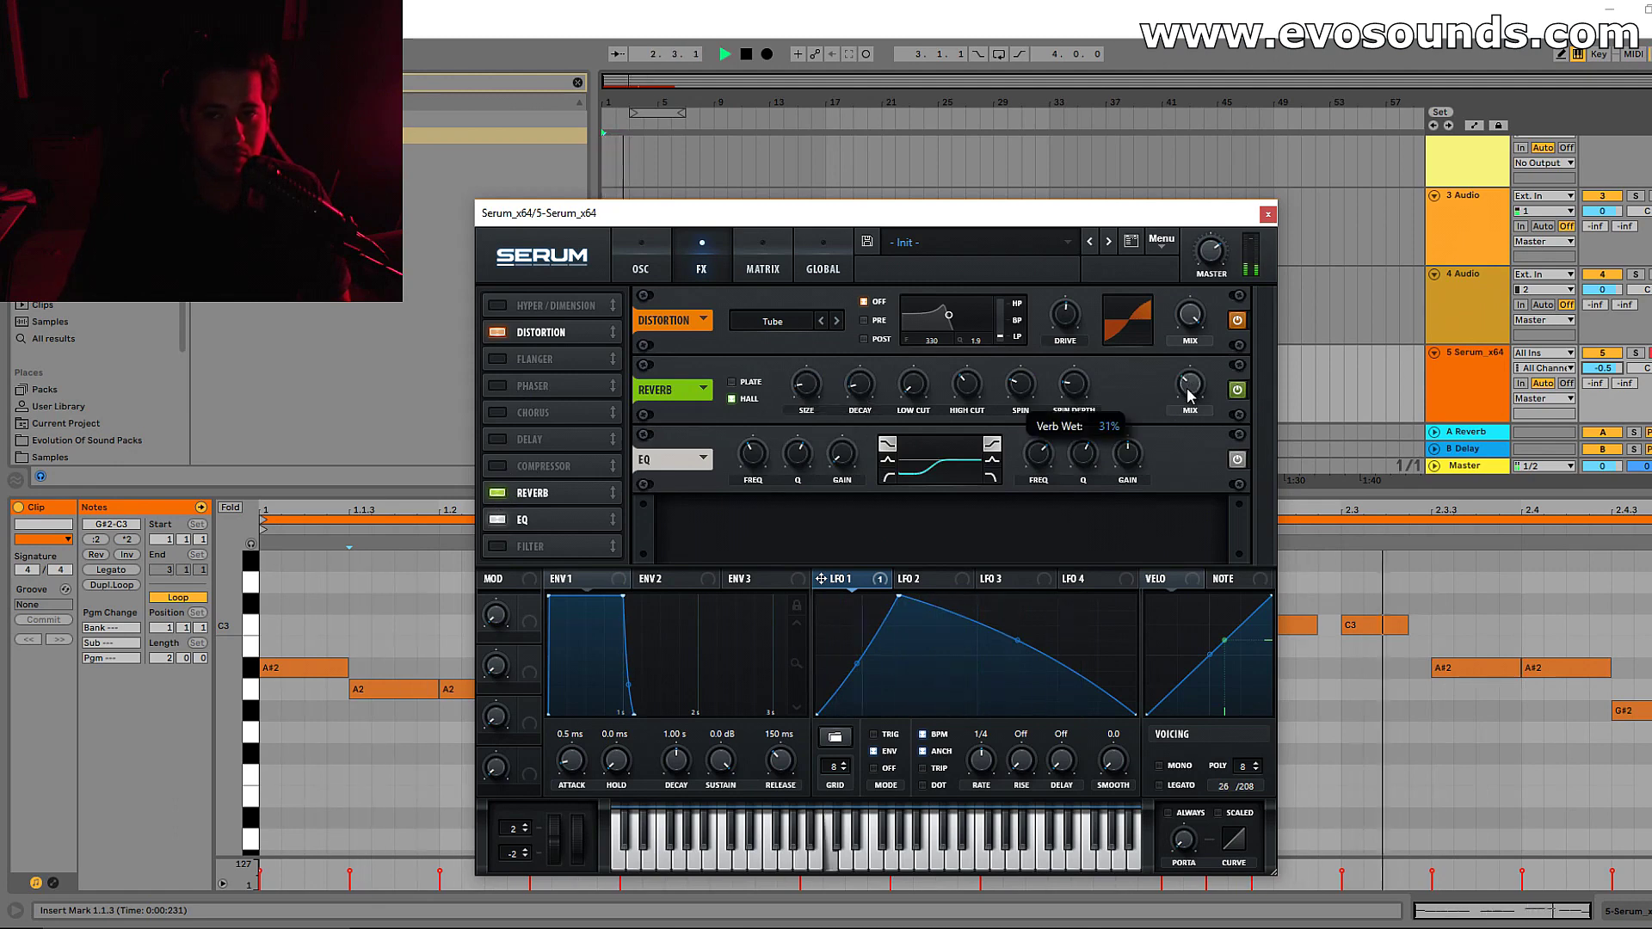
Shift LFO 1's peak slightly later in the cycle and audition the loop
{"action": "key", "text": "space"}
{"action": "left_click_drag", "start_coordinate": [907, 609], "coordinate": [925, 608]}
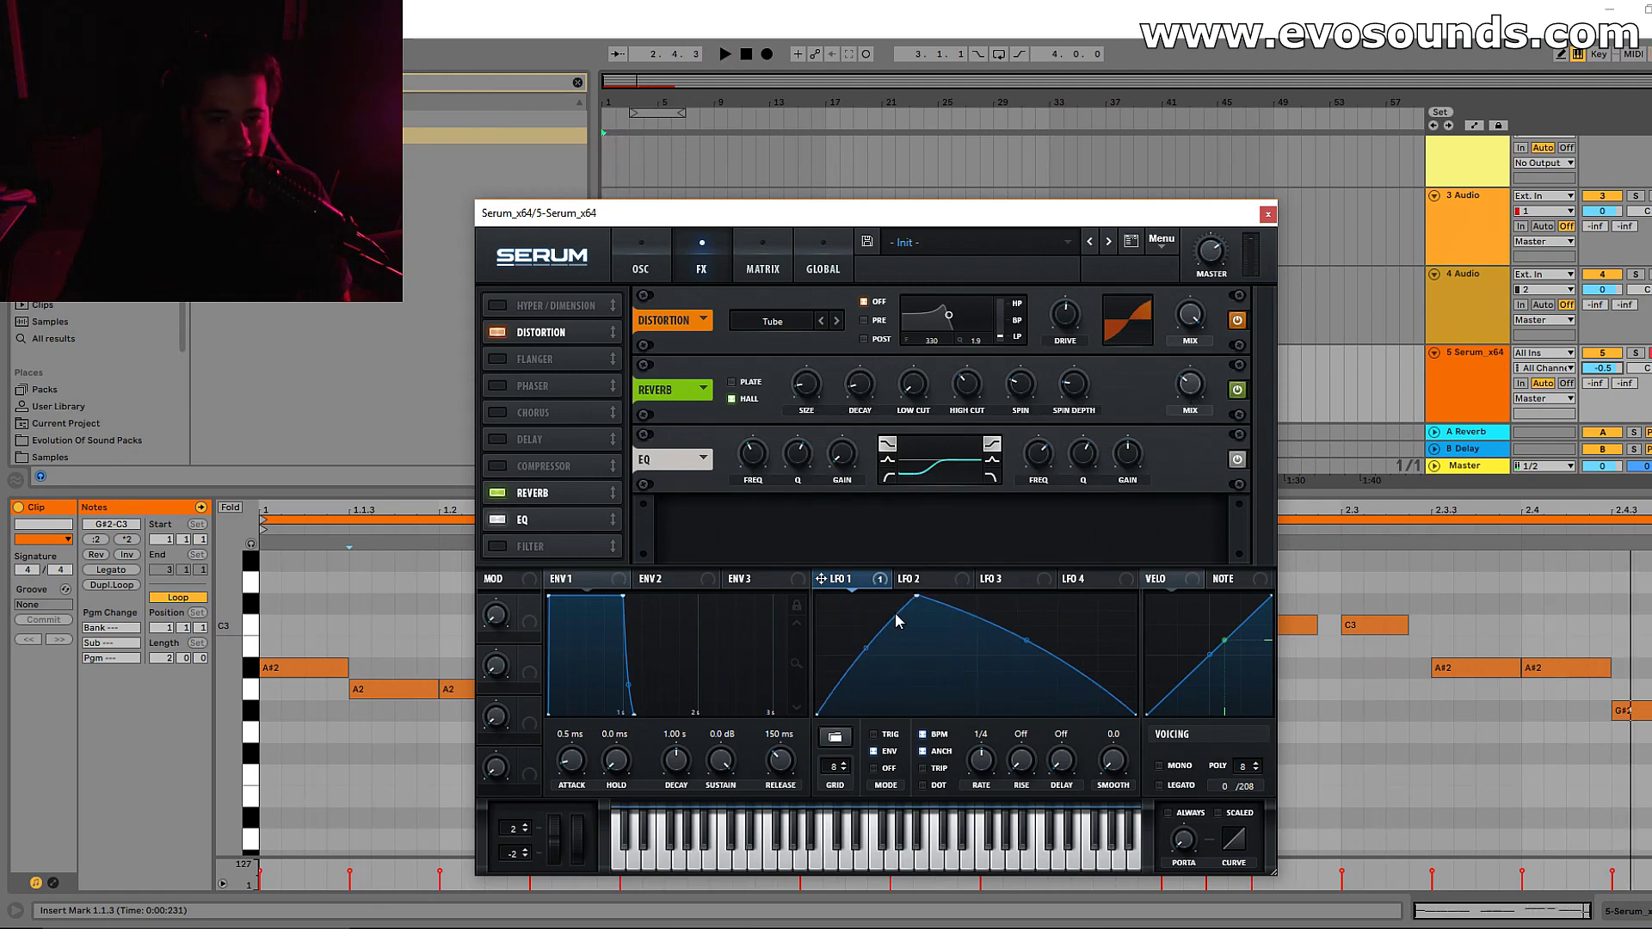
{"action": "key", "text": "space"}
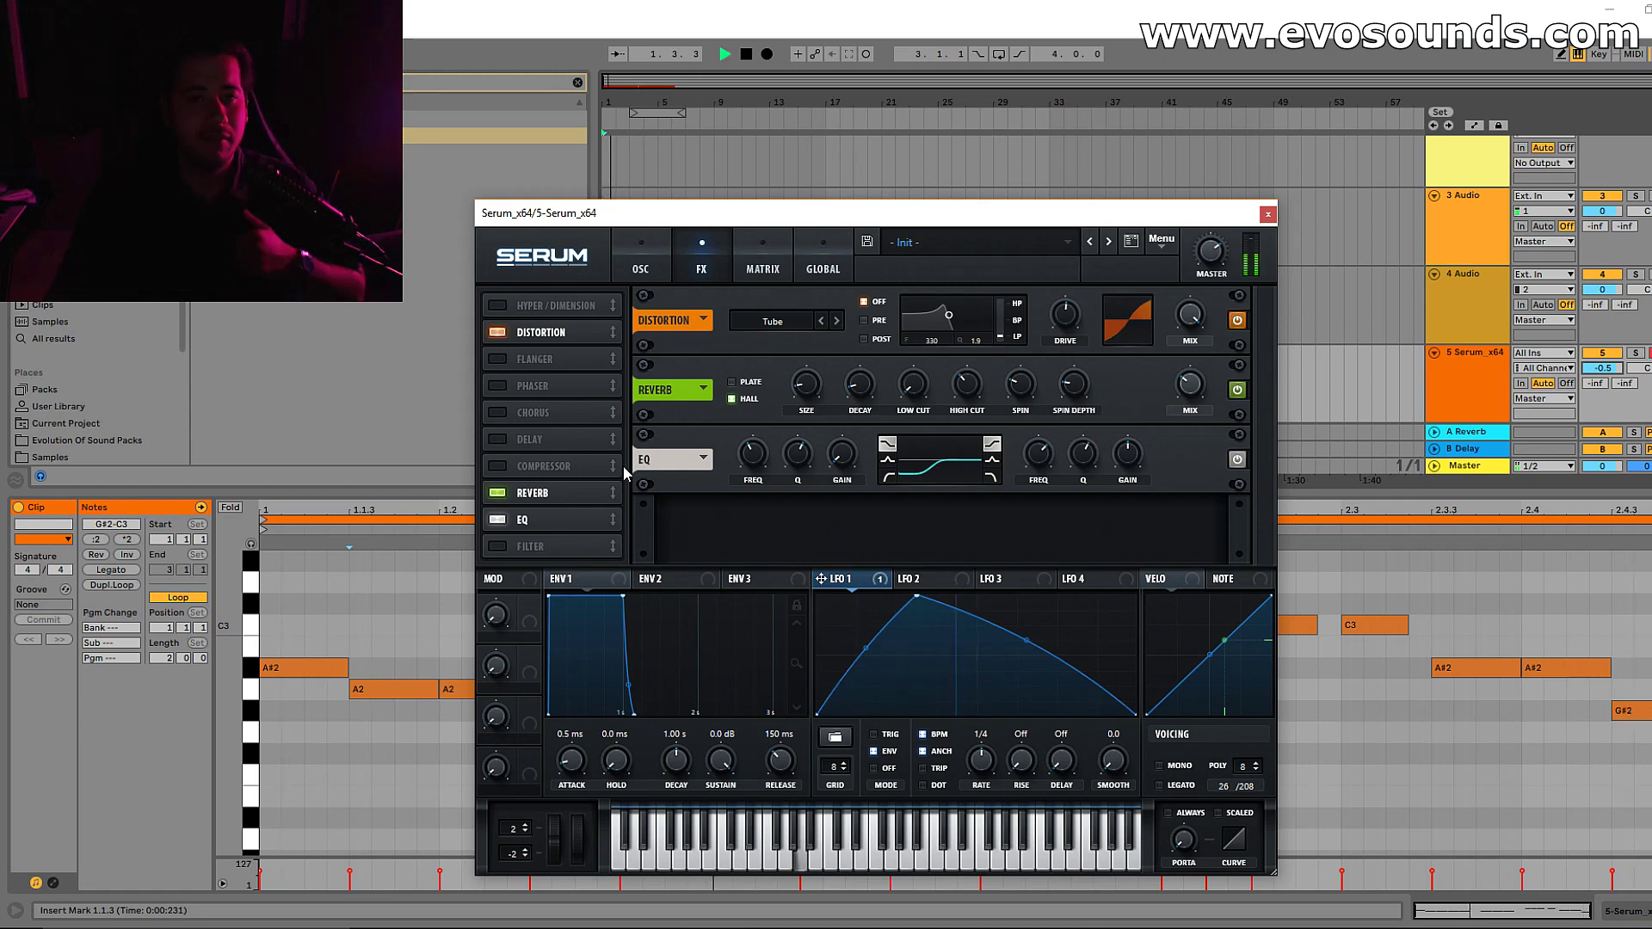
Enable the chorus effect, adjust its mix, and set the 5 Serum_x64 track volume to 3.6 dB
{"action": "left_click", "coordinate": [534, 413]}
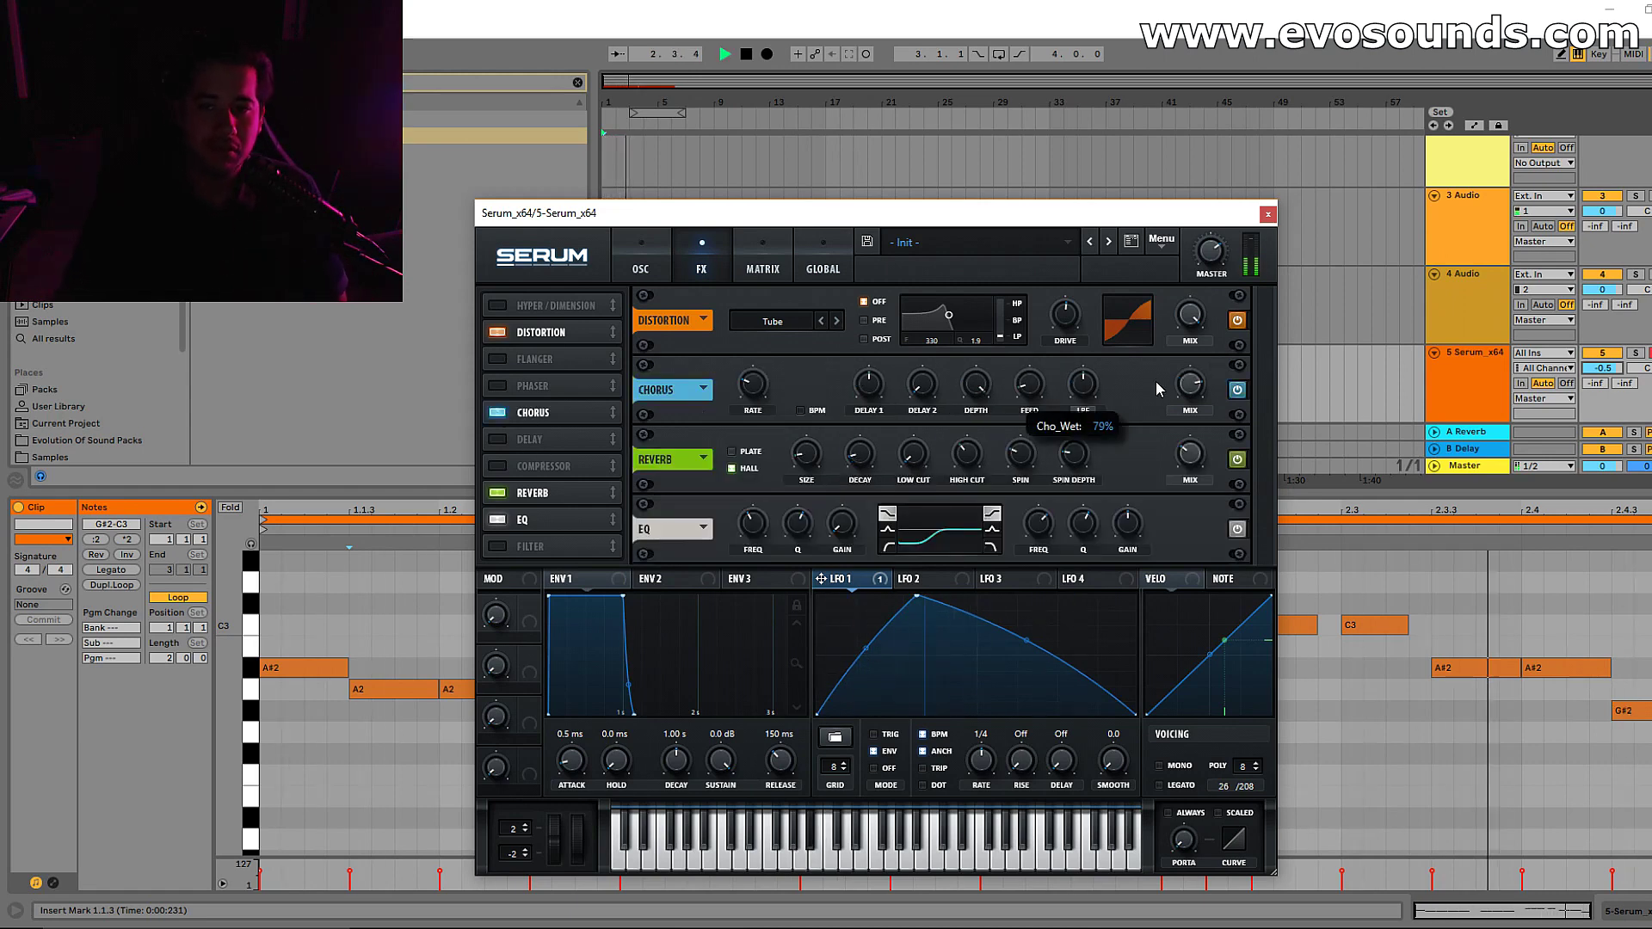
{"action": "left_click_drag", "start_coordinate": [1602, 365], "coordinate": [1170, 428]}
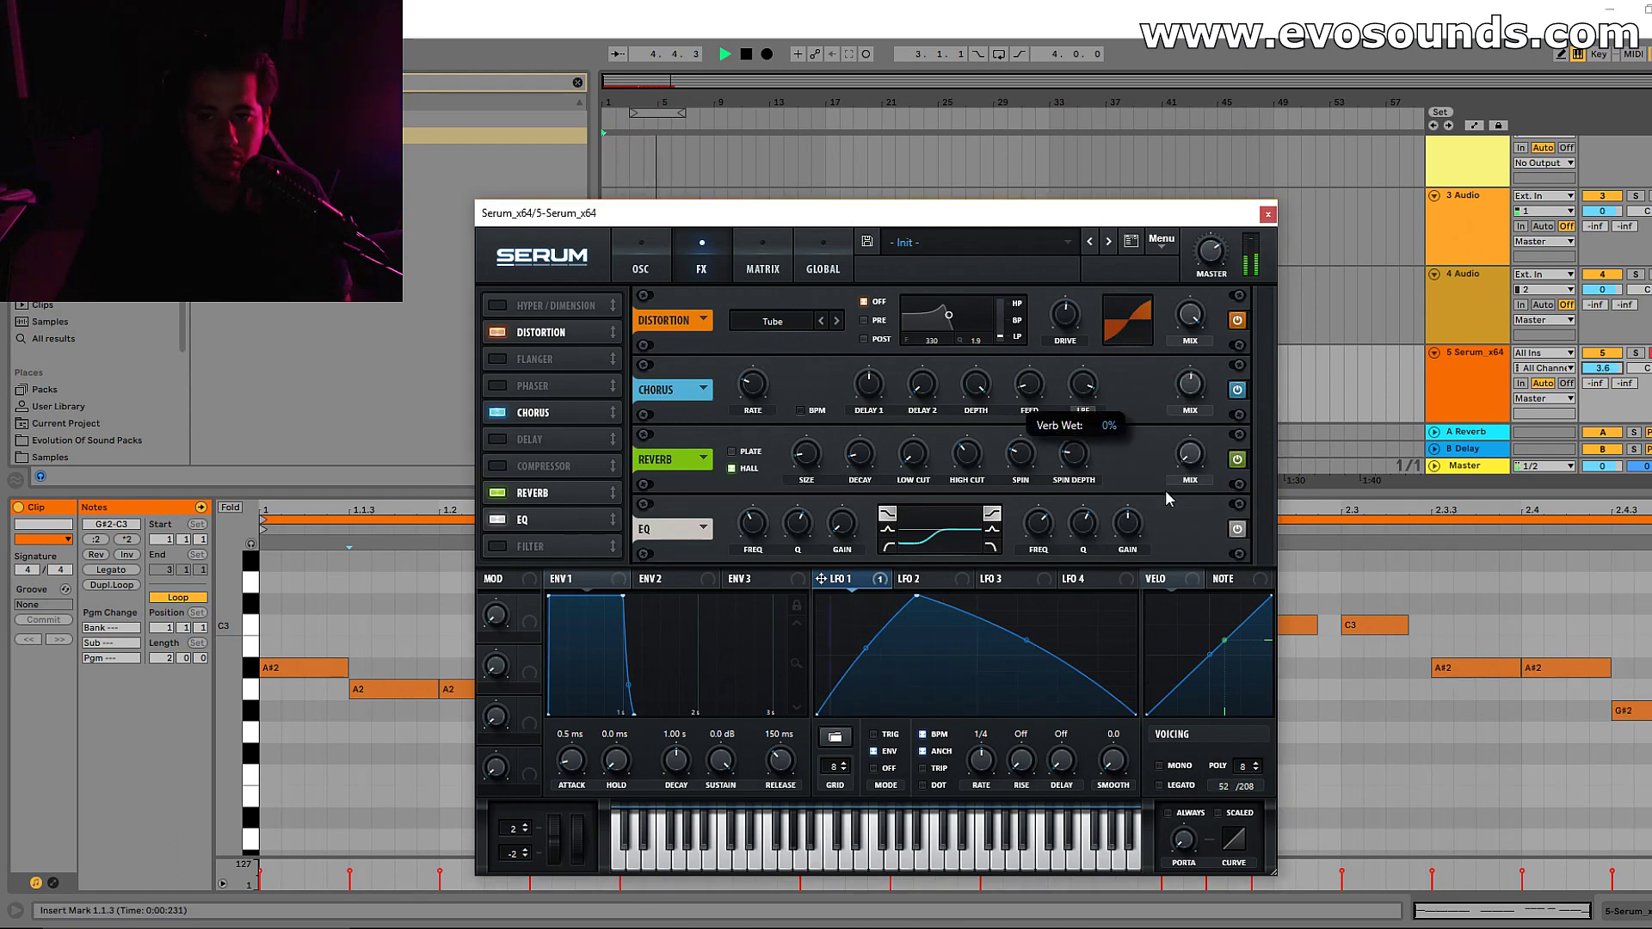
{"action": "key", "text": "space"}
Try the AM (from A) warp mode on oscillator B and audition it briefly
{"action": "left_click", "coordinate": [638, 261]}
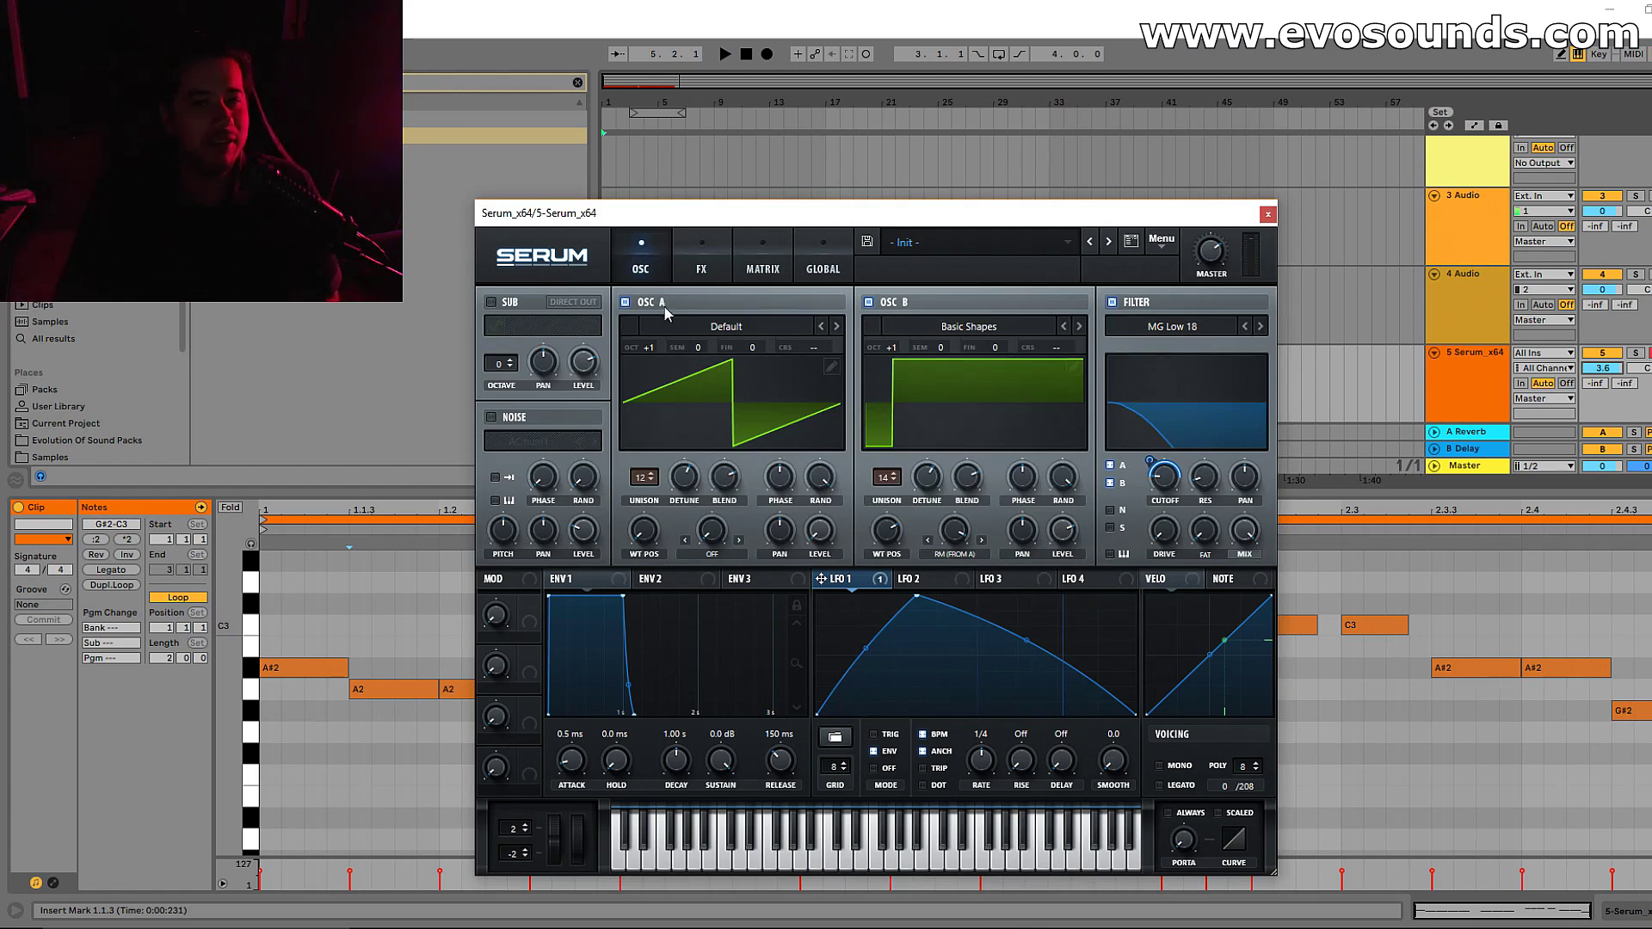
{"action": "left_click", "coordinate": [955, 551]}
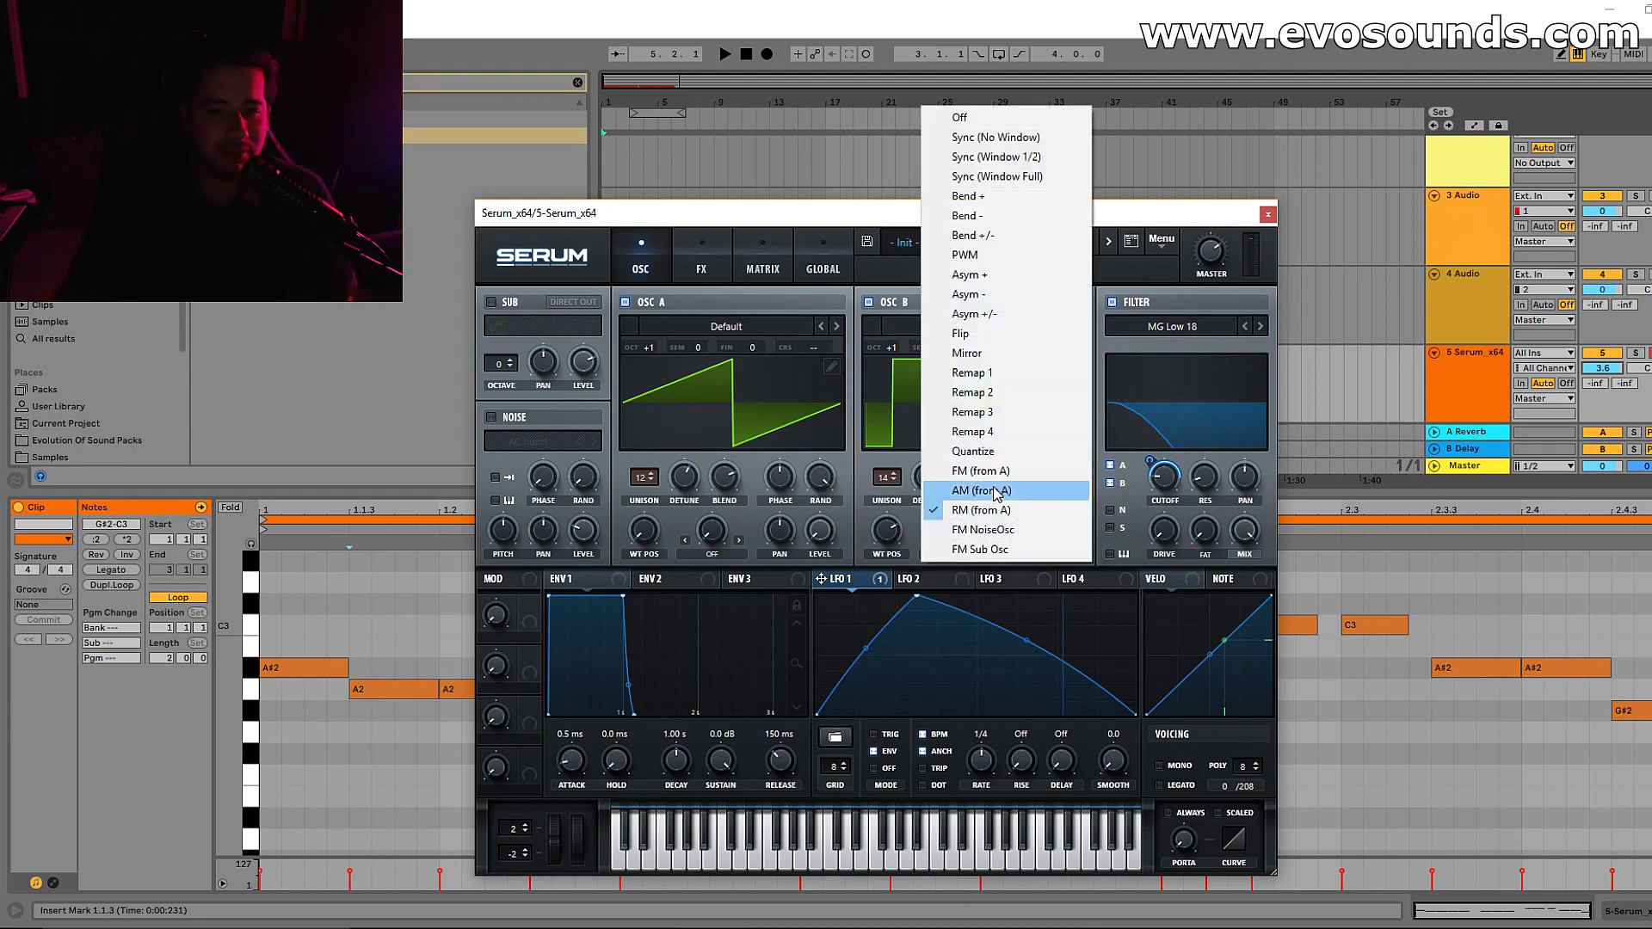
{"action": "left_click", "coordinate": [995, 487]}
{"action": "key", "text": "space"}
{"action": "key", "text": "space"}
Try the FM (from A) warp mode on oscillator B with wavetable position 5, auditioning the loop
{"action": "left_click", "coordinate": [955, 554]}
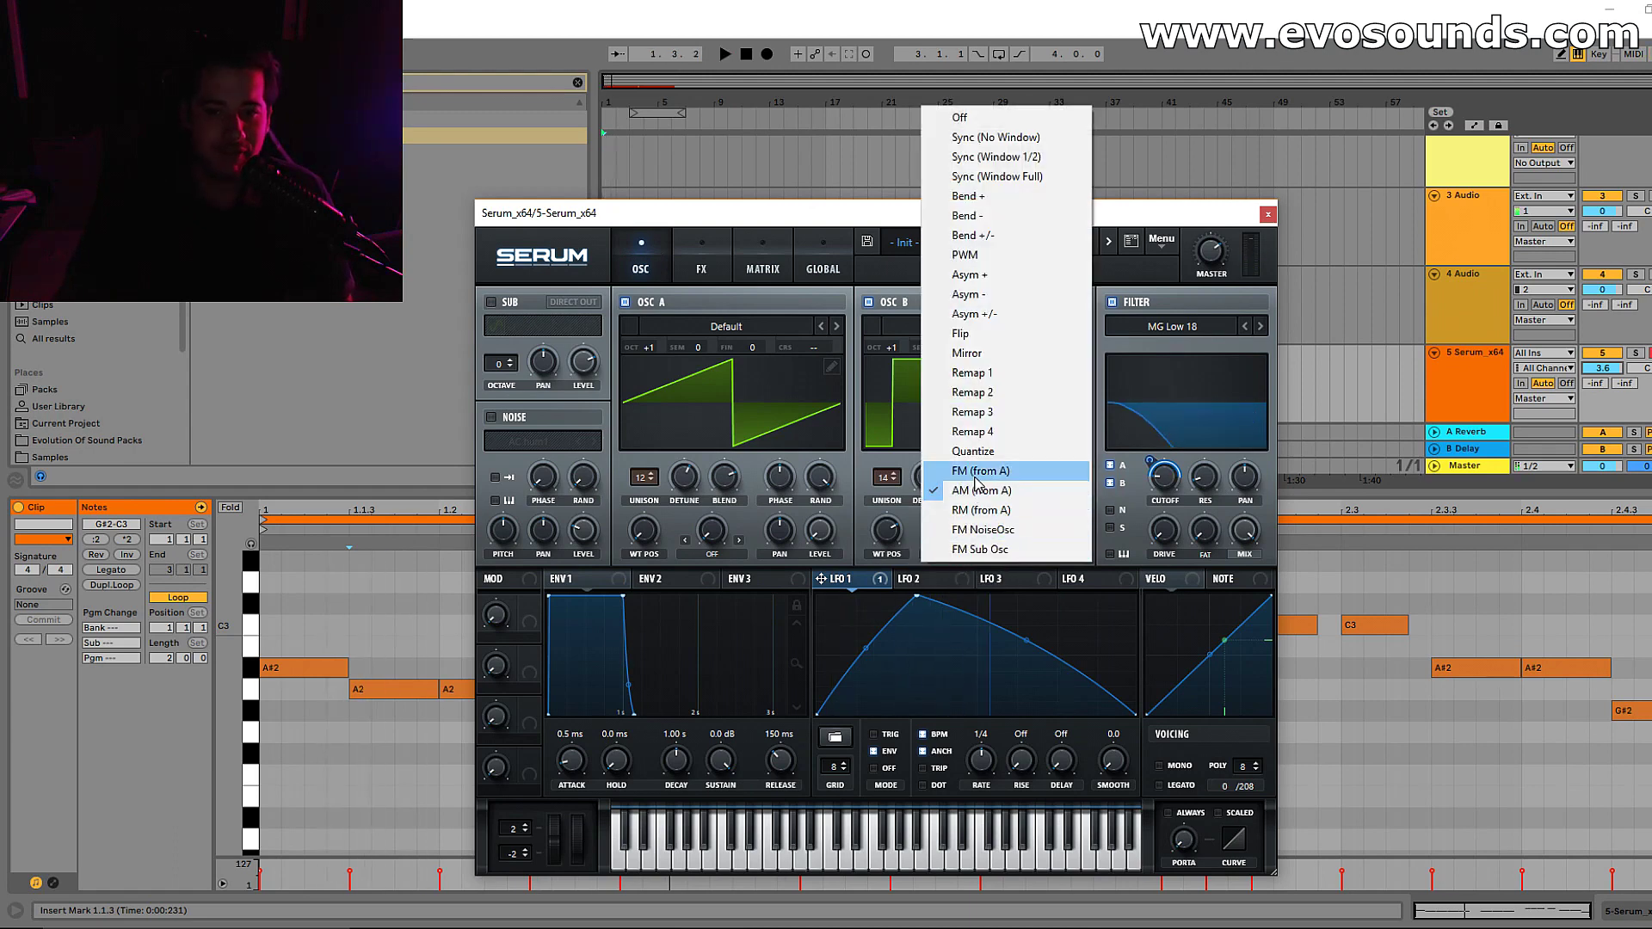
{"action": "left_click", "coordinate": [981, 470]}
{"action": "key", "text": "space"}
{"action": "left_click_drag", "start_coordinate": [942, 563], "coordinate": [919, 582]}
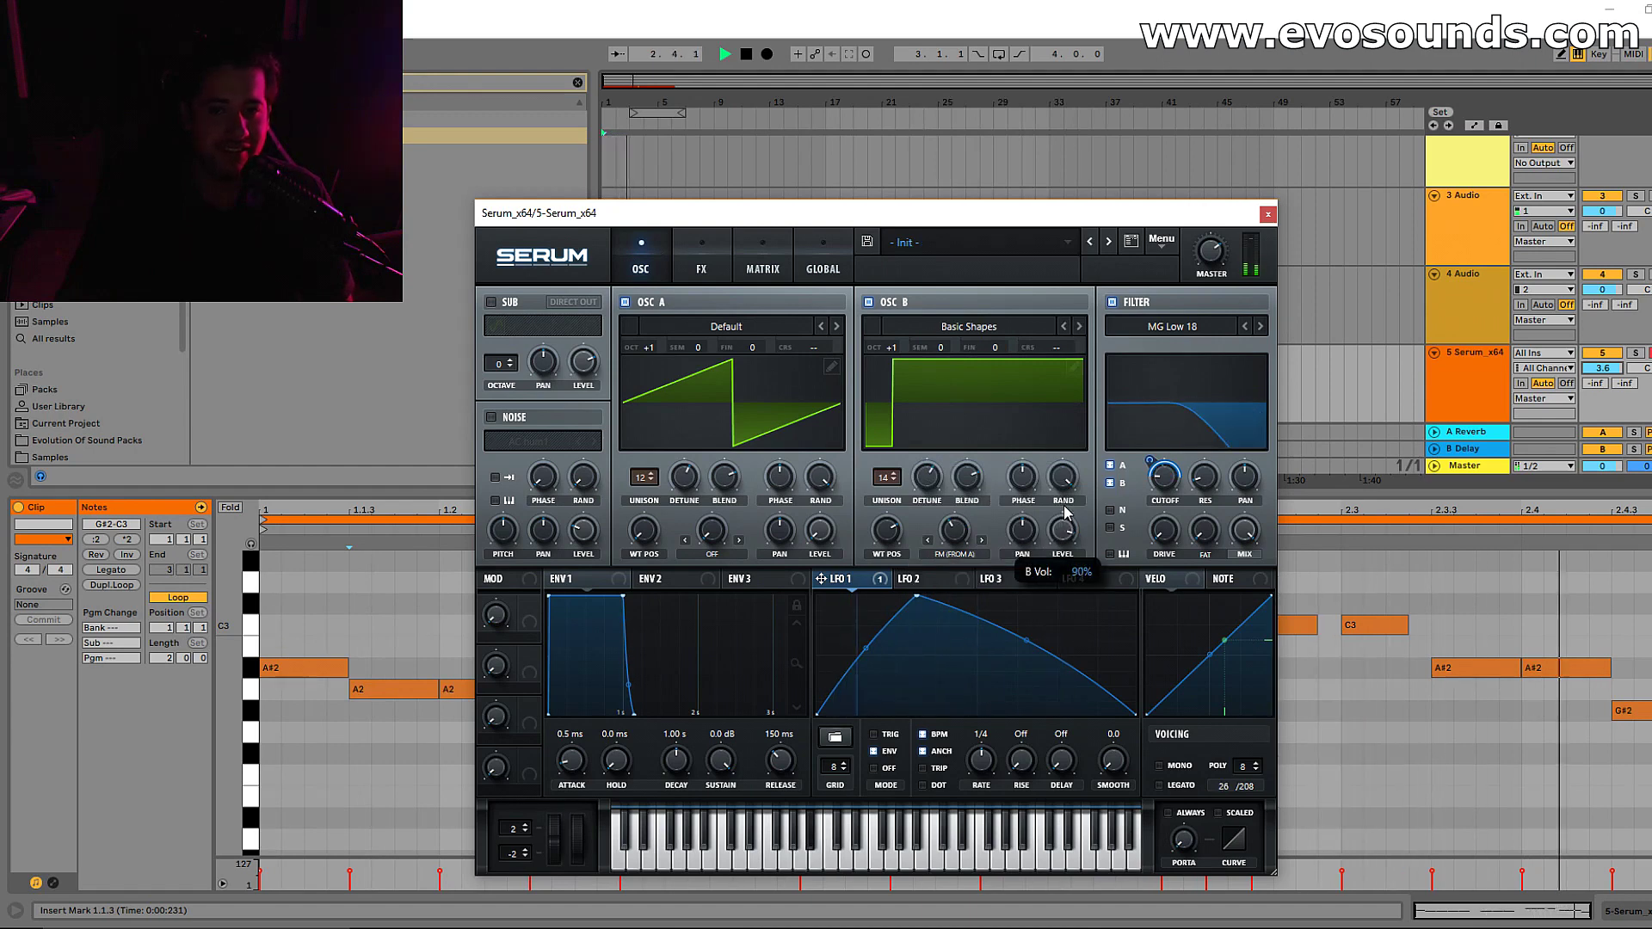
{"action": "mouse_move", "coordinate": [891, 532]}
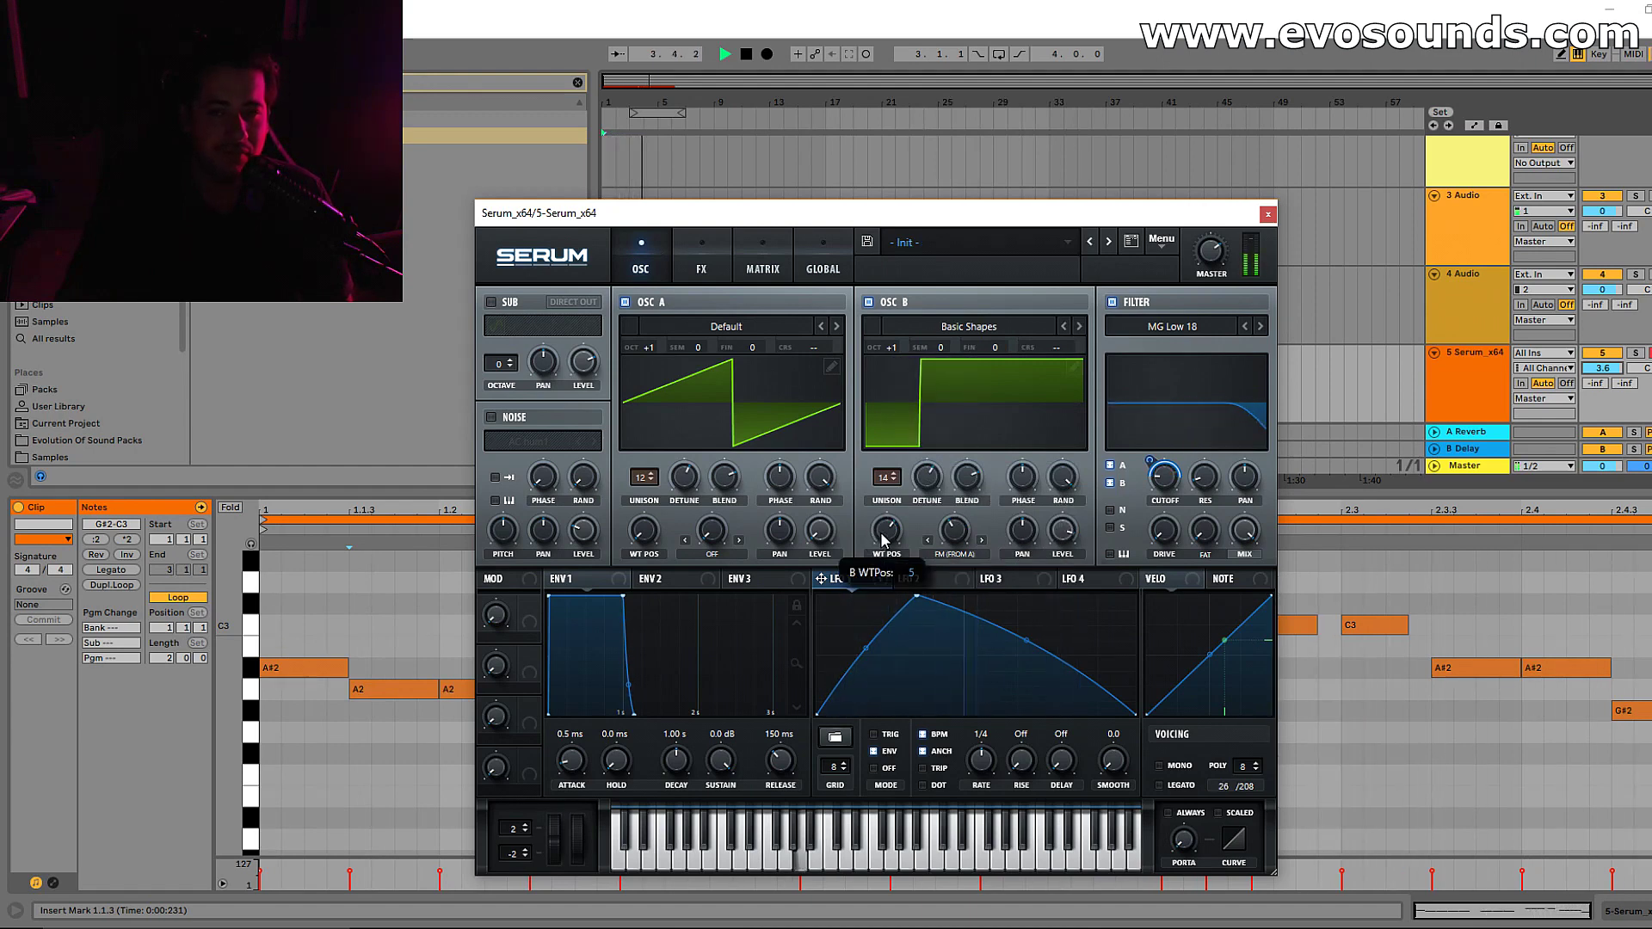
{"action": "scroll", "coordinate": [891, 532], "scroll_direction": "up", "scroll_amount": 2}
{"action": "key", "text": "space"}
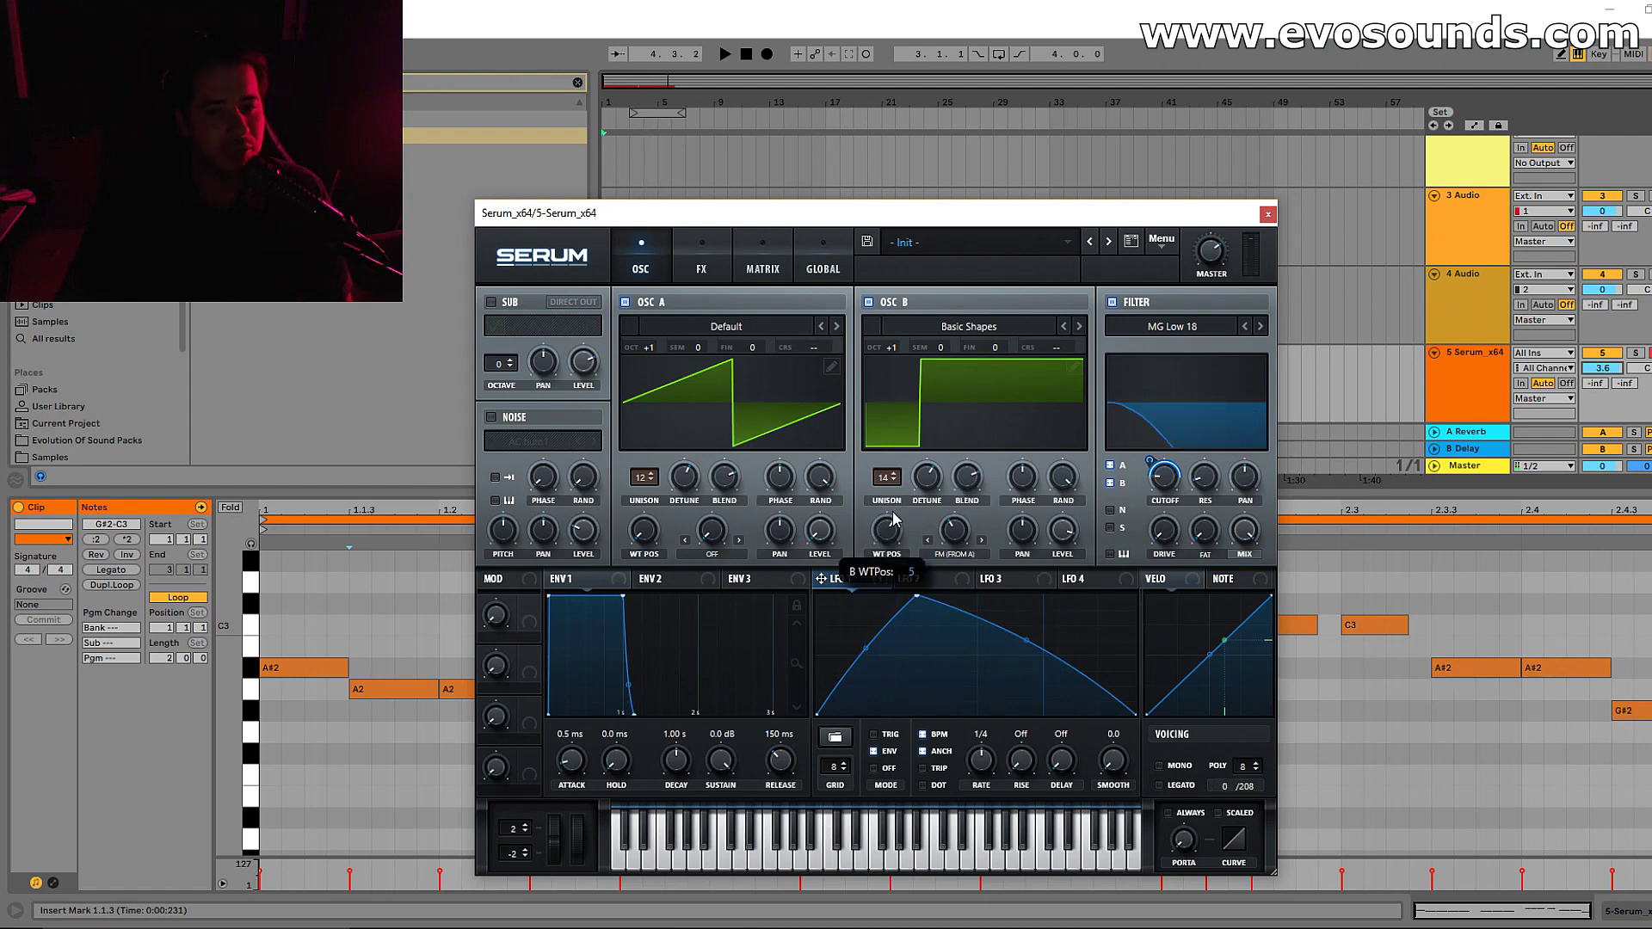
Set oscillator B's warp mode to RM (from A) with wavetable position 6 and audition the loop
{"action": "left_click", "coordinate": [953, 553]}
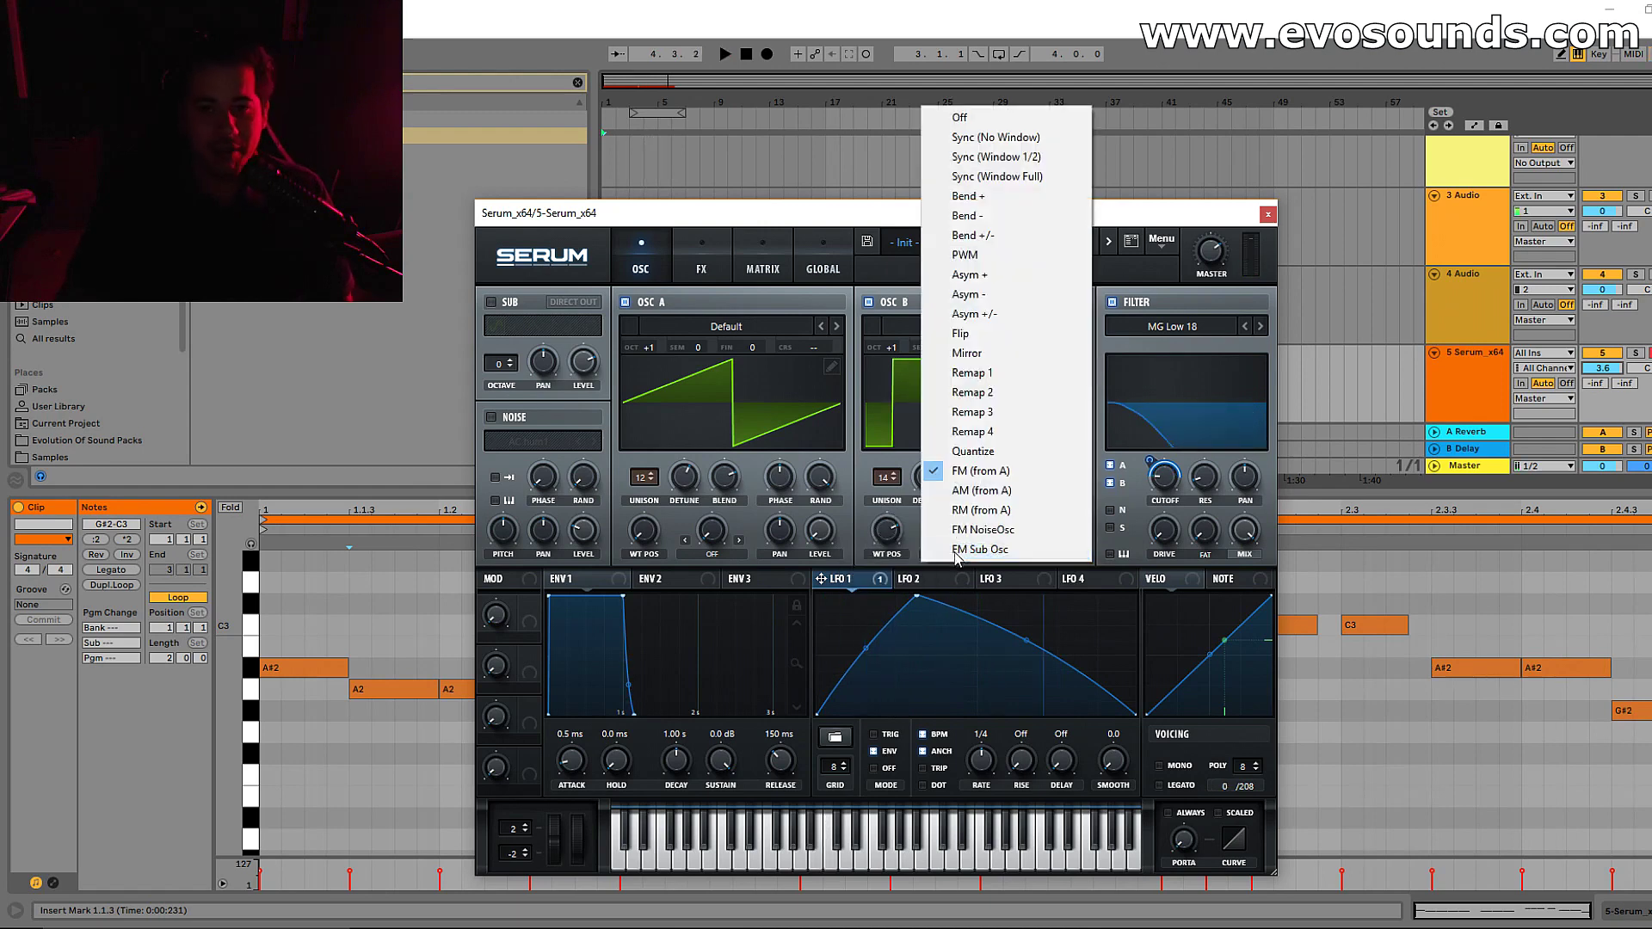
{"action": "left_click", "coordinate": [980, 510]}
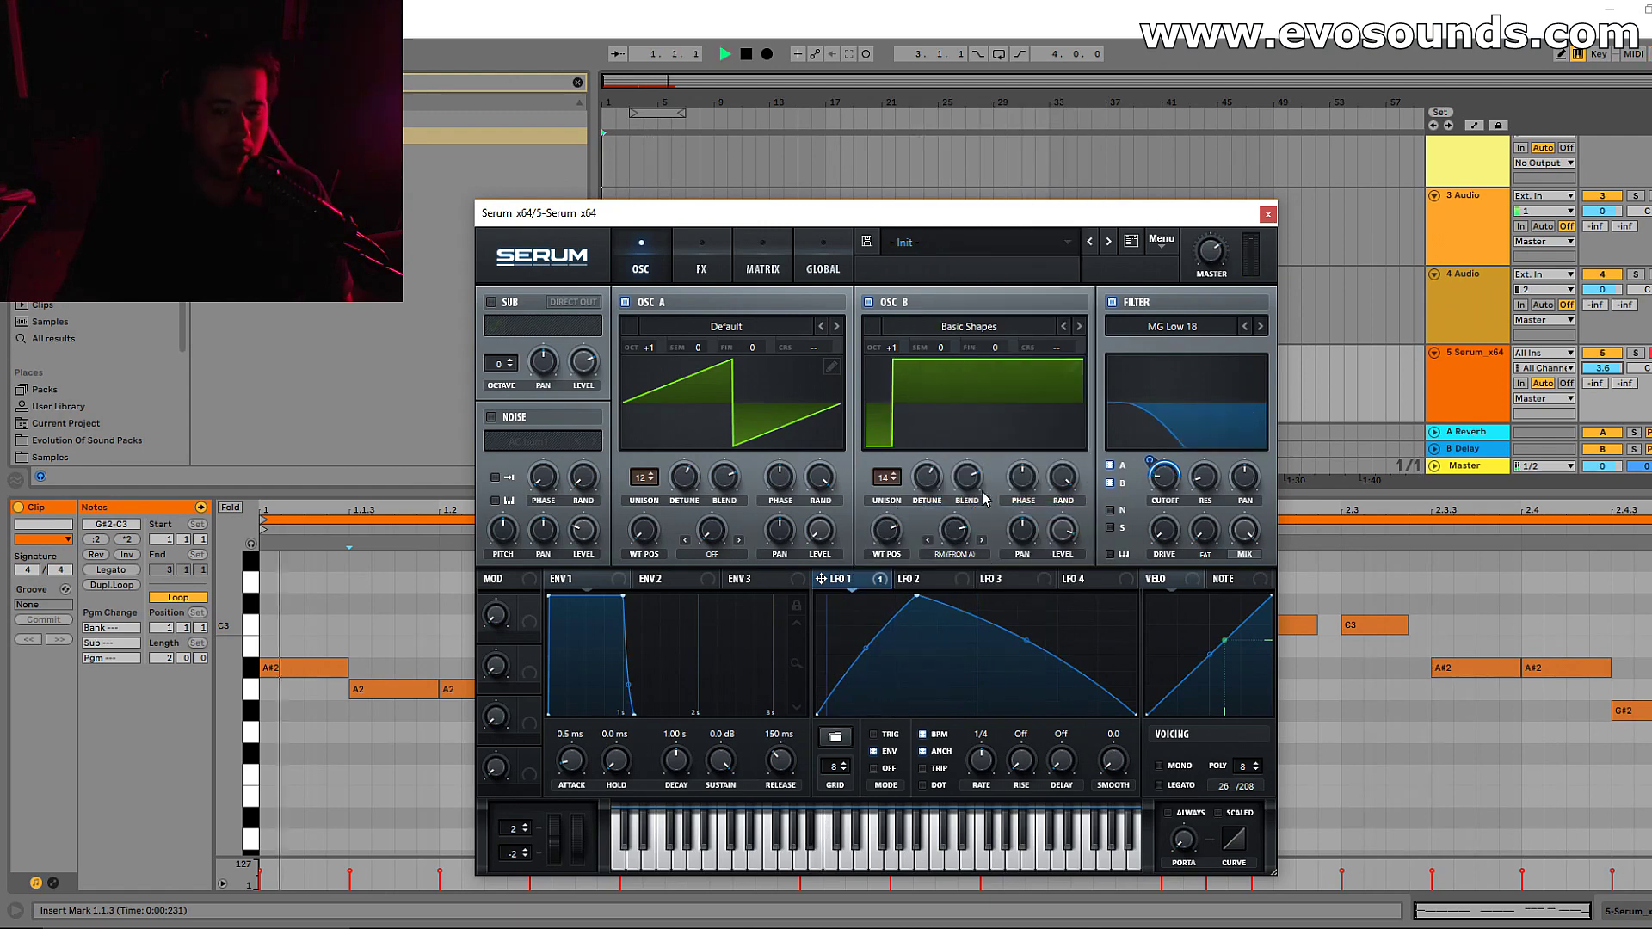
{"action": "key", "text": "space"}
{"action": "scroll", "coordinate": [957, 526], "scroll_direction": "up", "scroll_amount": 2}
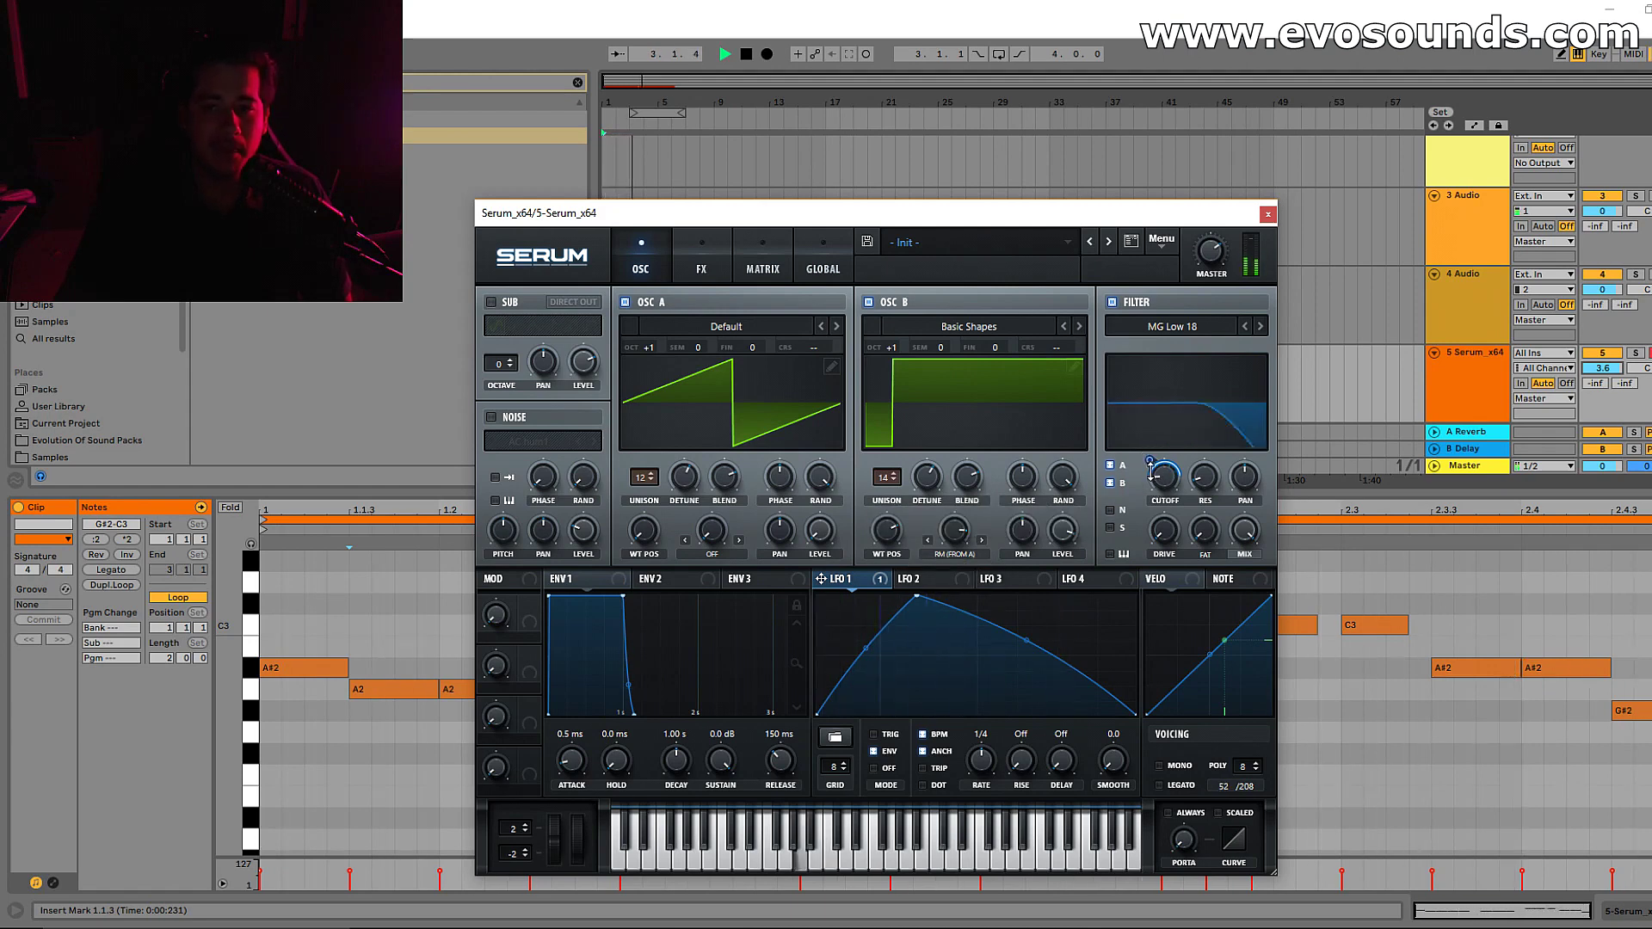
{"action": "key", "text": "space"}
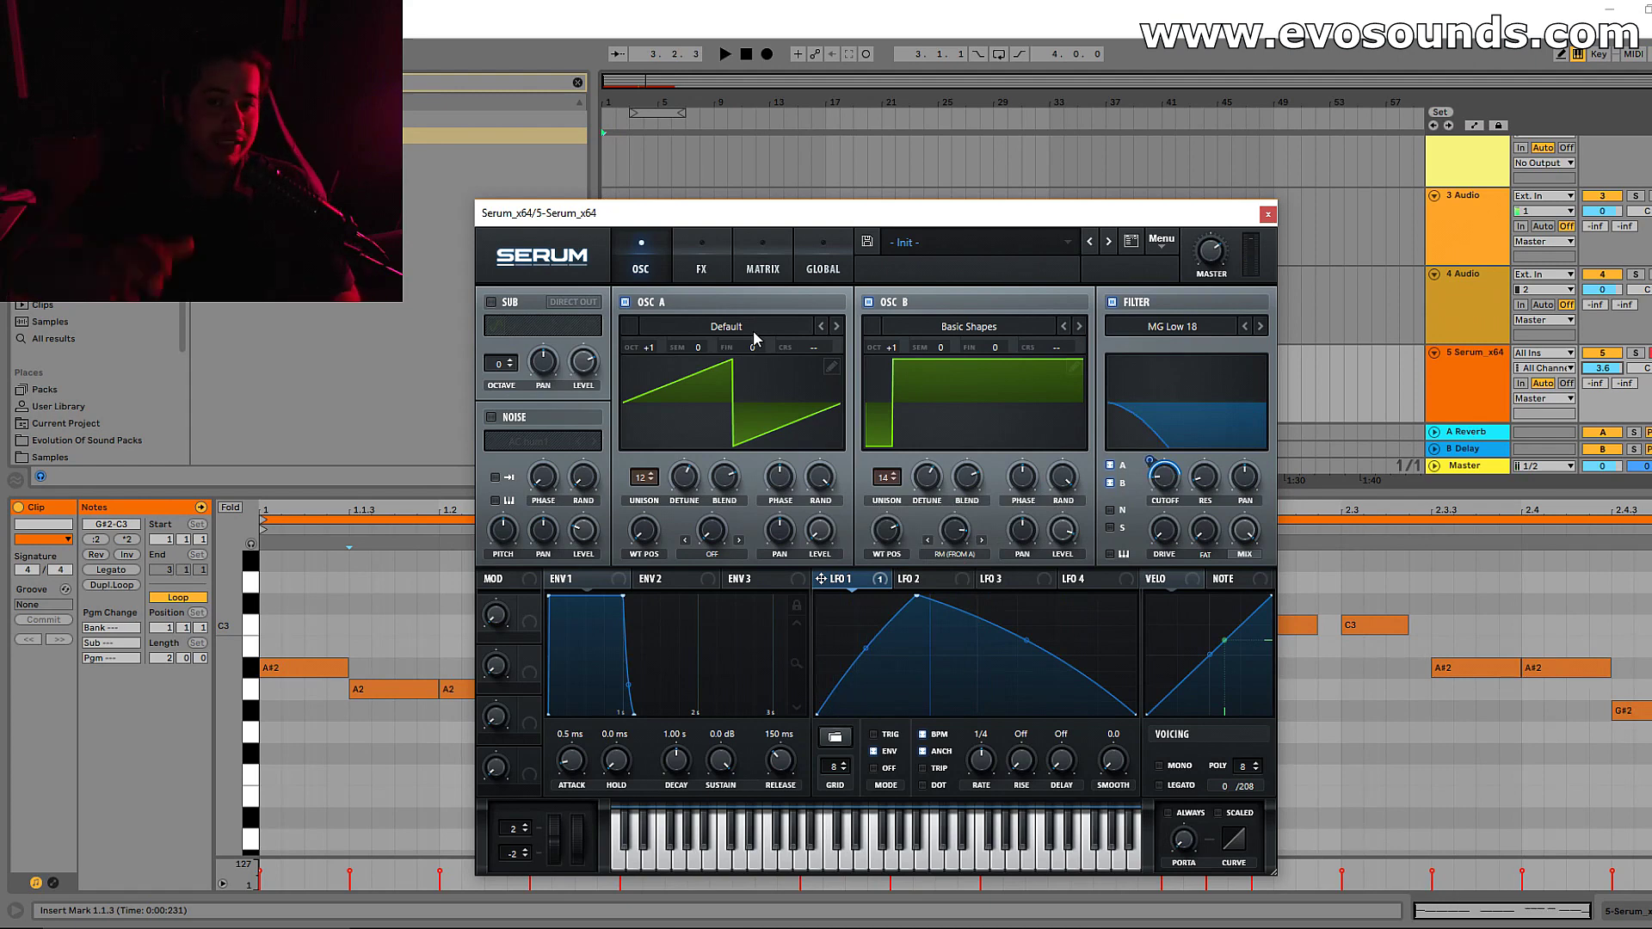
Compare the loop with the chorus off and on, and leave the chorus disabled
{"action": "left_click", "coordinate": [701, 258]}
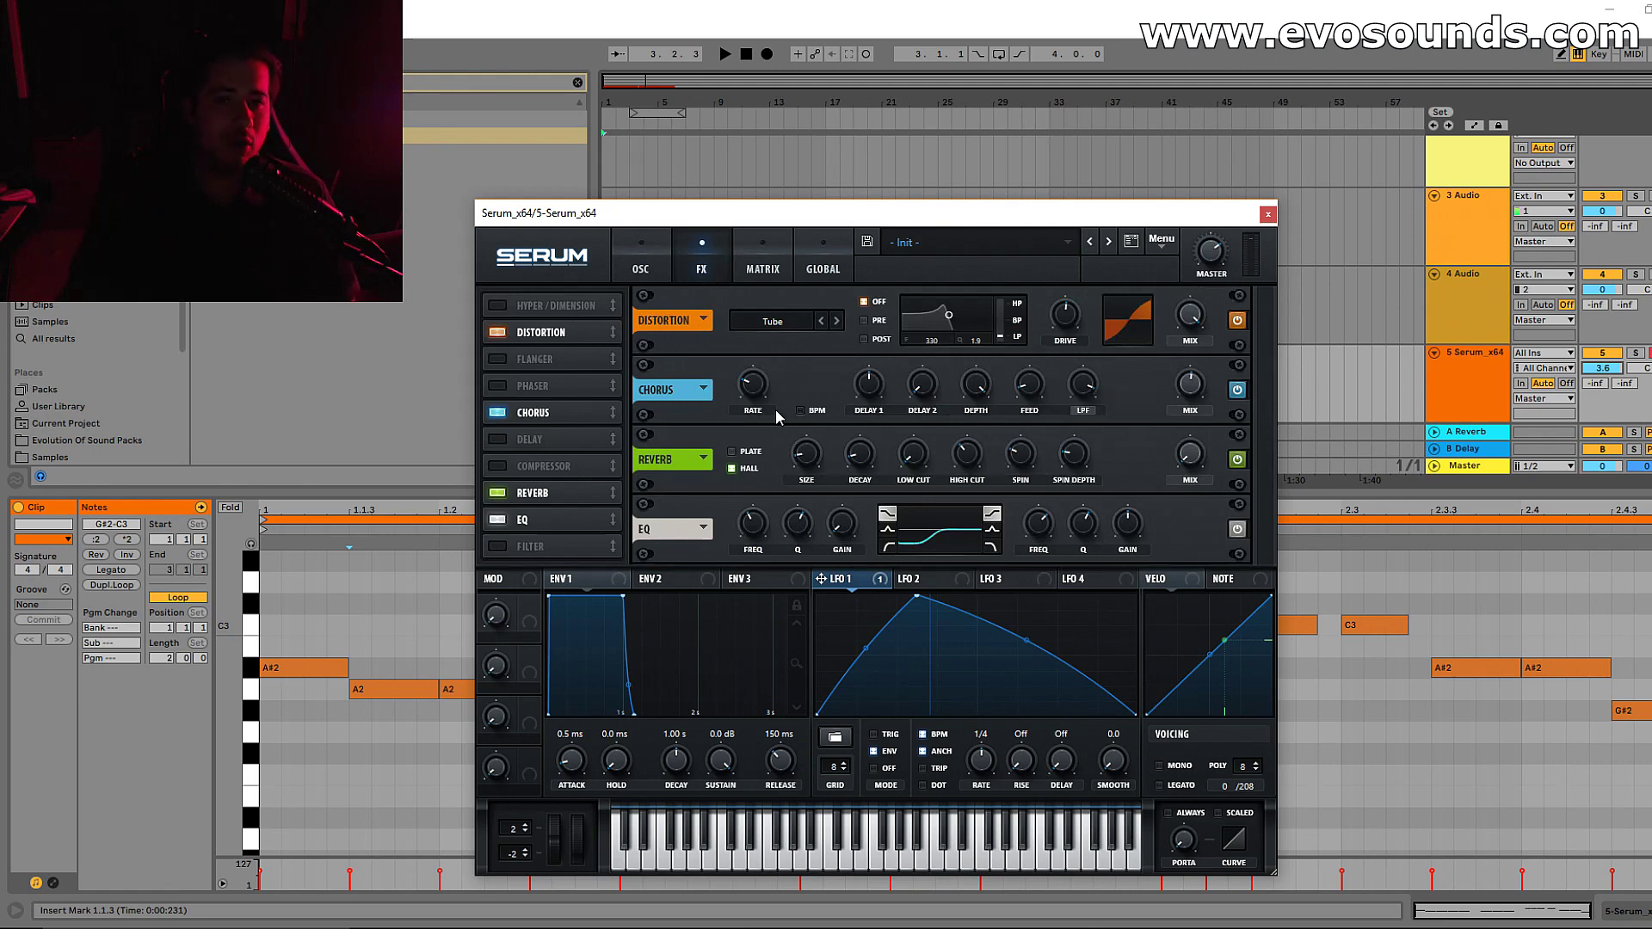
{"action": "left_click", "coordinate": [497, 413]}
{"action": "key", "text": "space"}
{"action": "left_click", "coordinate": [498, 413]}
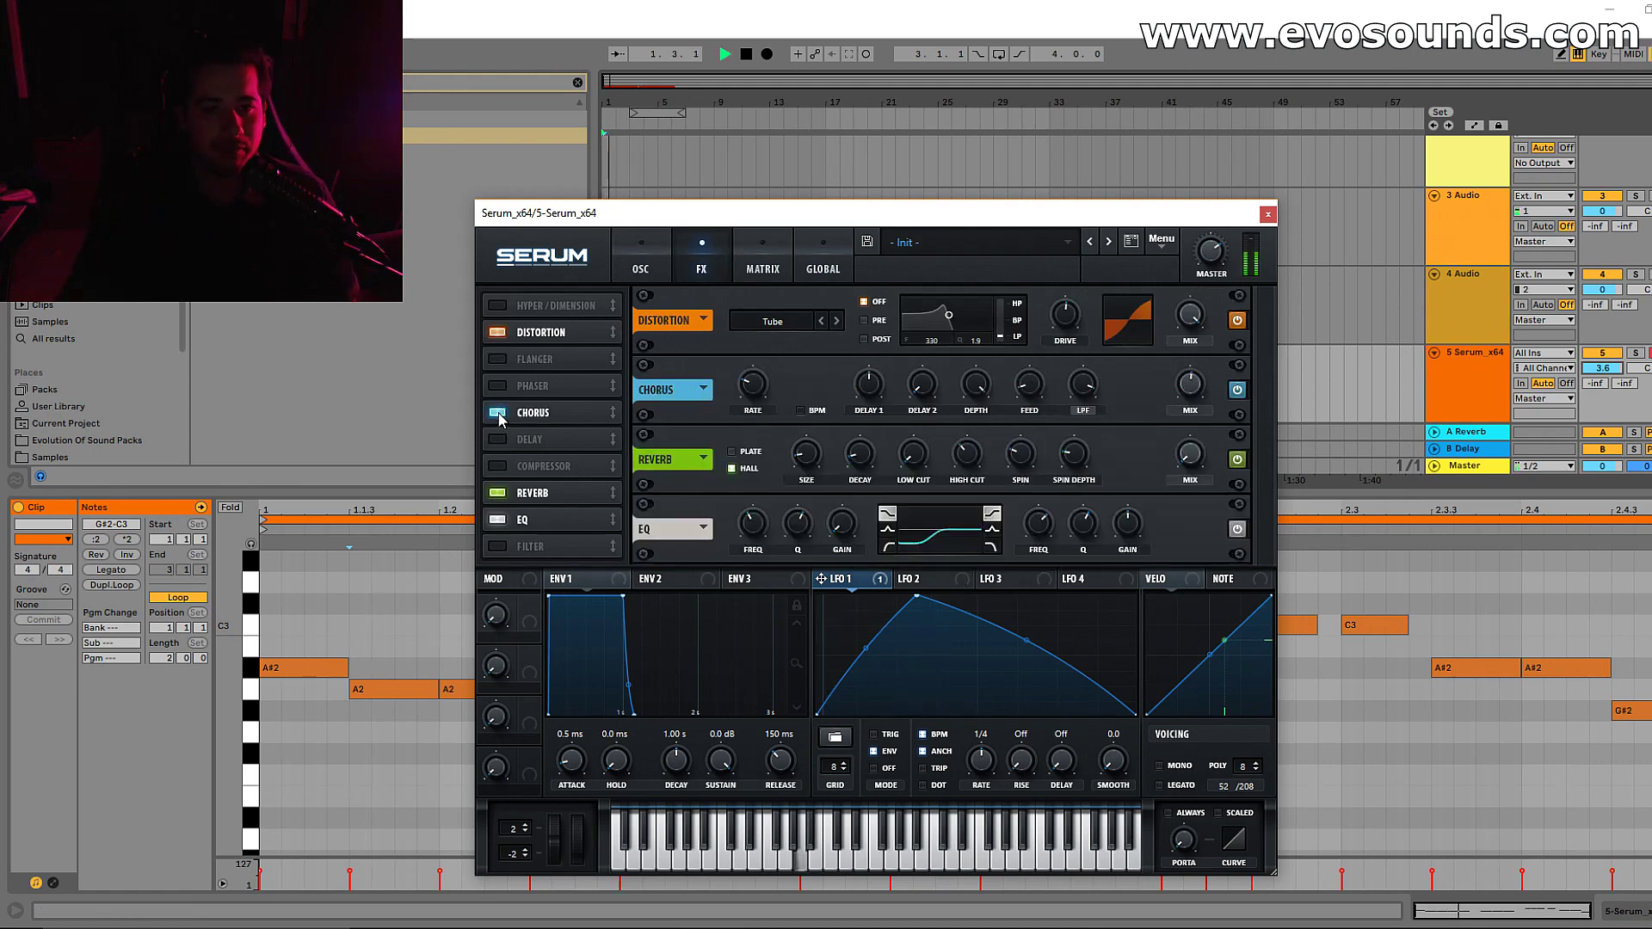
{"action": "left_click", "coordinate": [497, 413]}
Compare the sound with the reverb off and on, and set the reverb mix to about 32%
{"action": "left_click", "coordinate": [503, 493]}
{"action": "left_click", "coordinate": [502, 493]}
{"action": "key", "text": "space"}
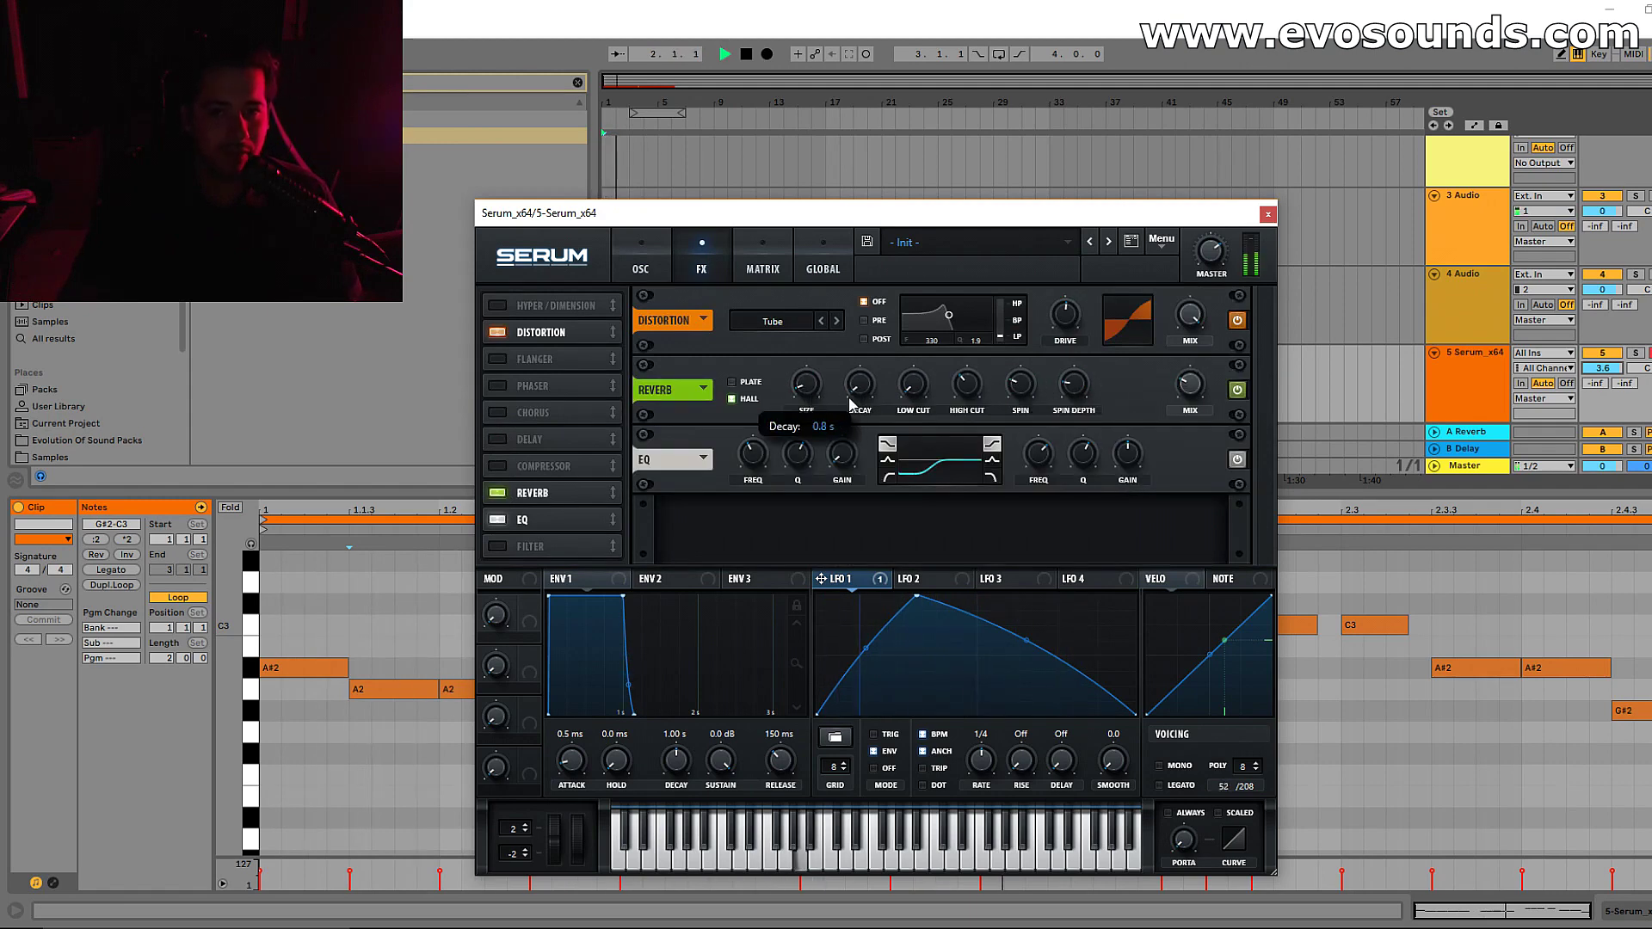
{"action": "key", "text": "space"}
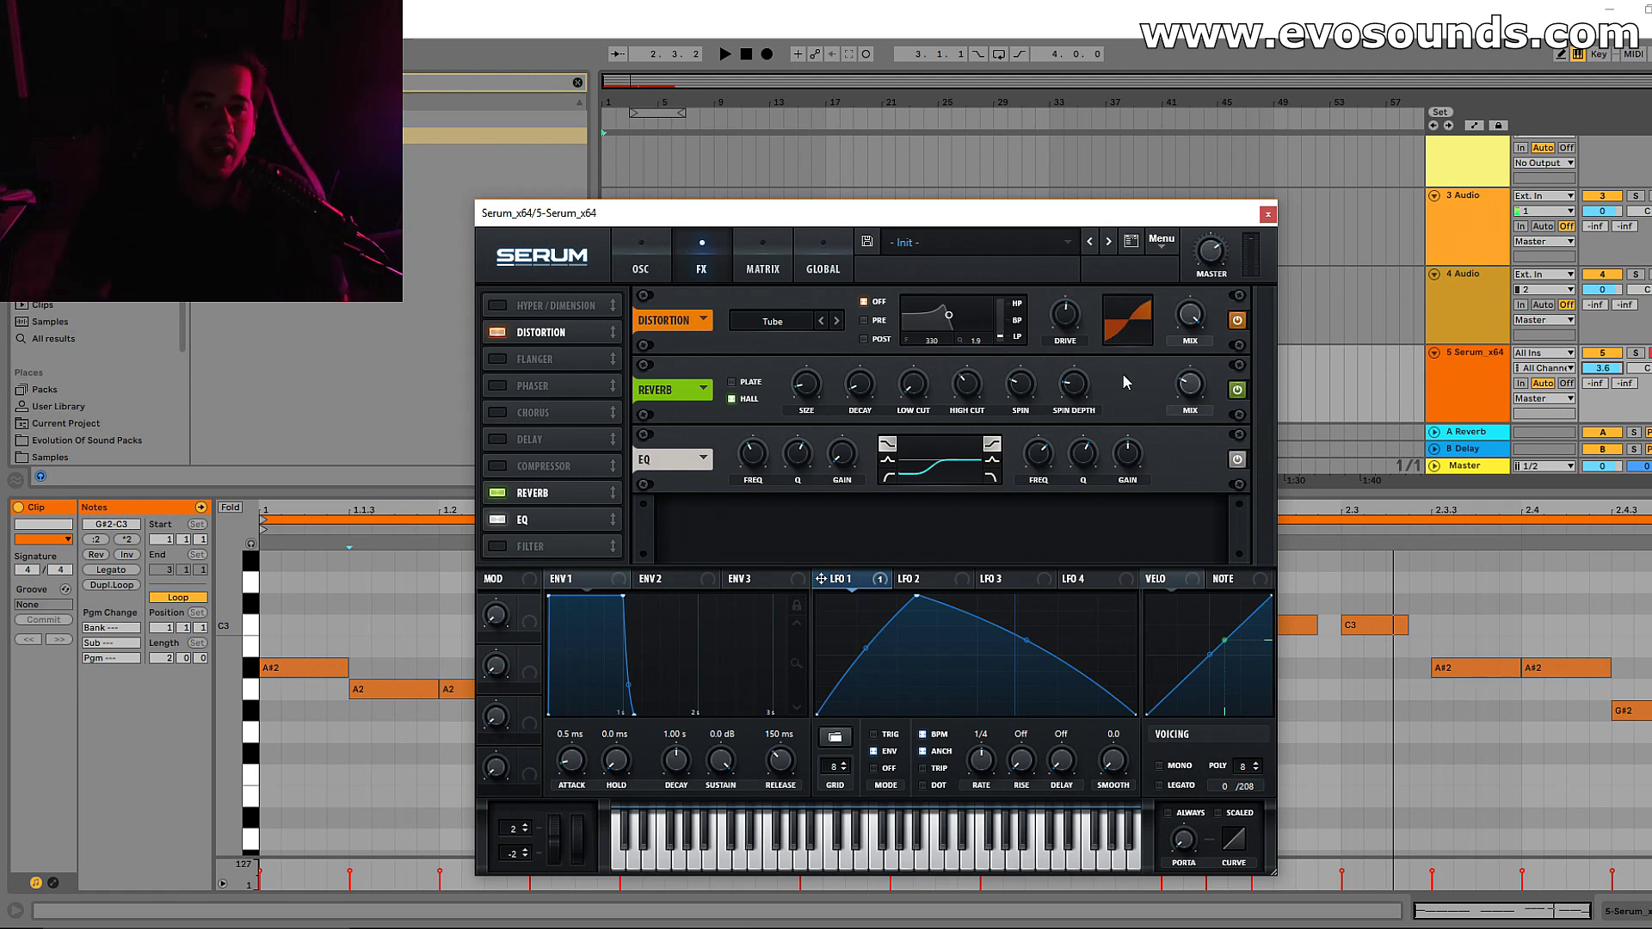
{"action": "left_click_drag", "start_coordinate": [1178, 384], "coordinate": [1196, 368]}
{"action": "key", "text": "space"}
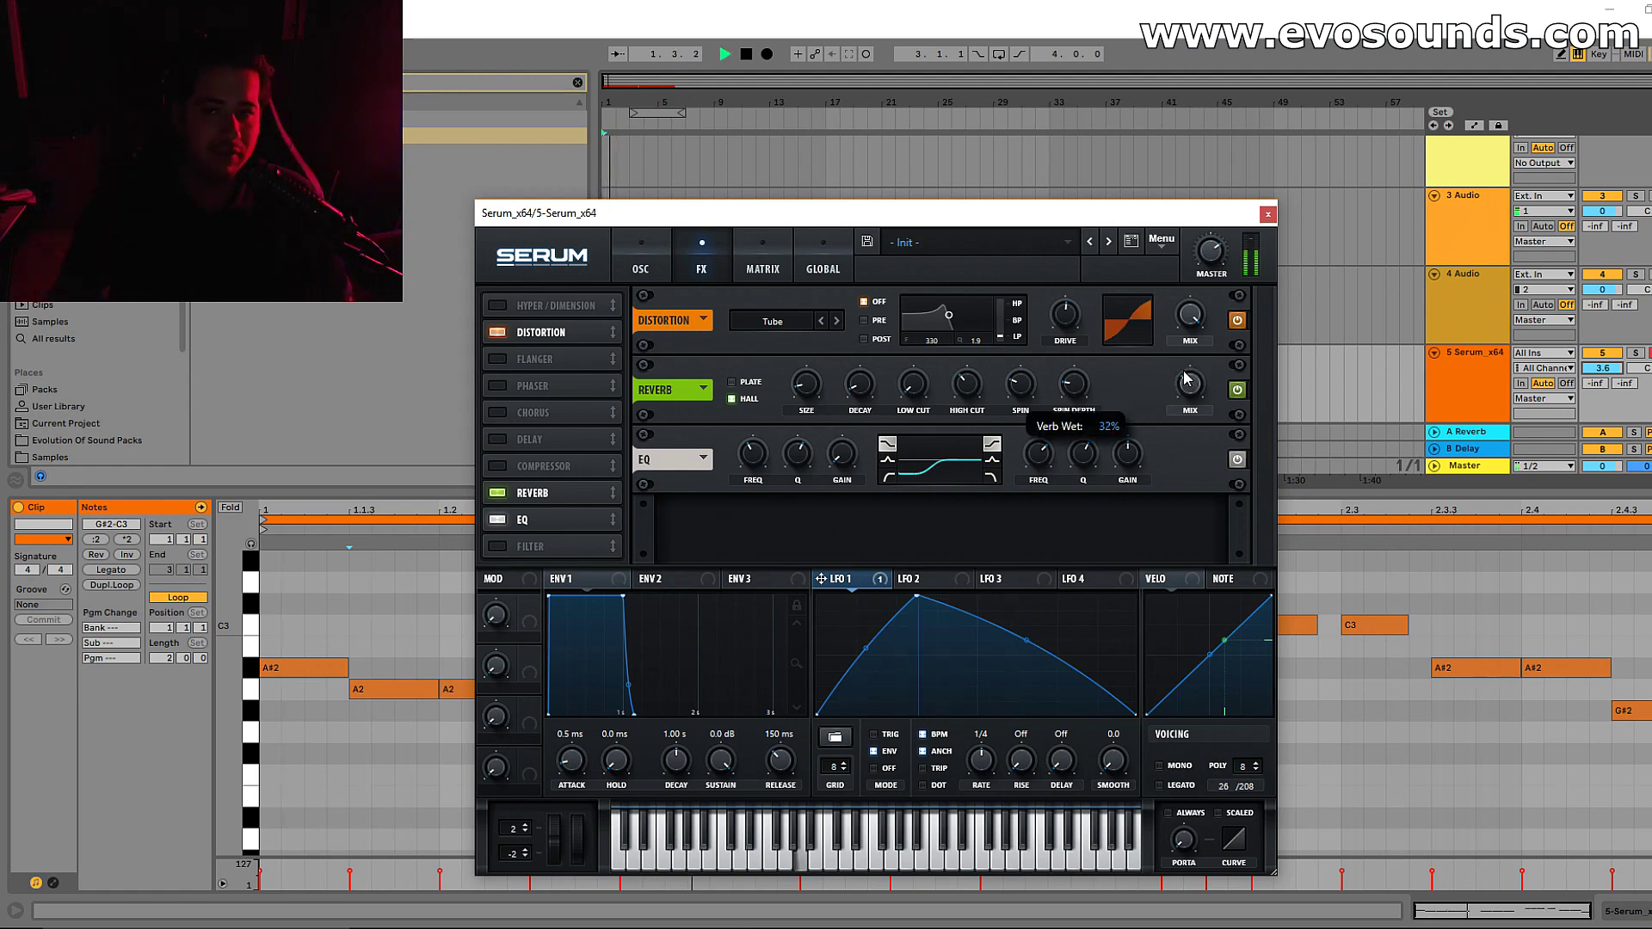
{"action": "key", "text": "space"}
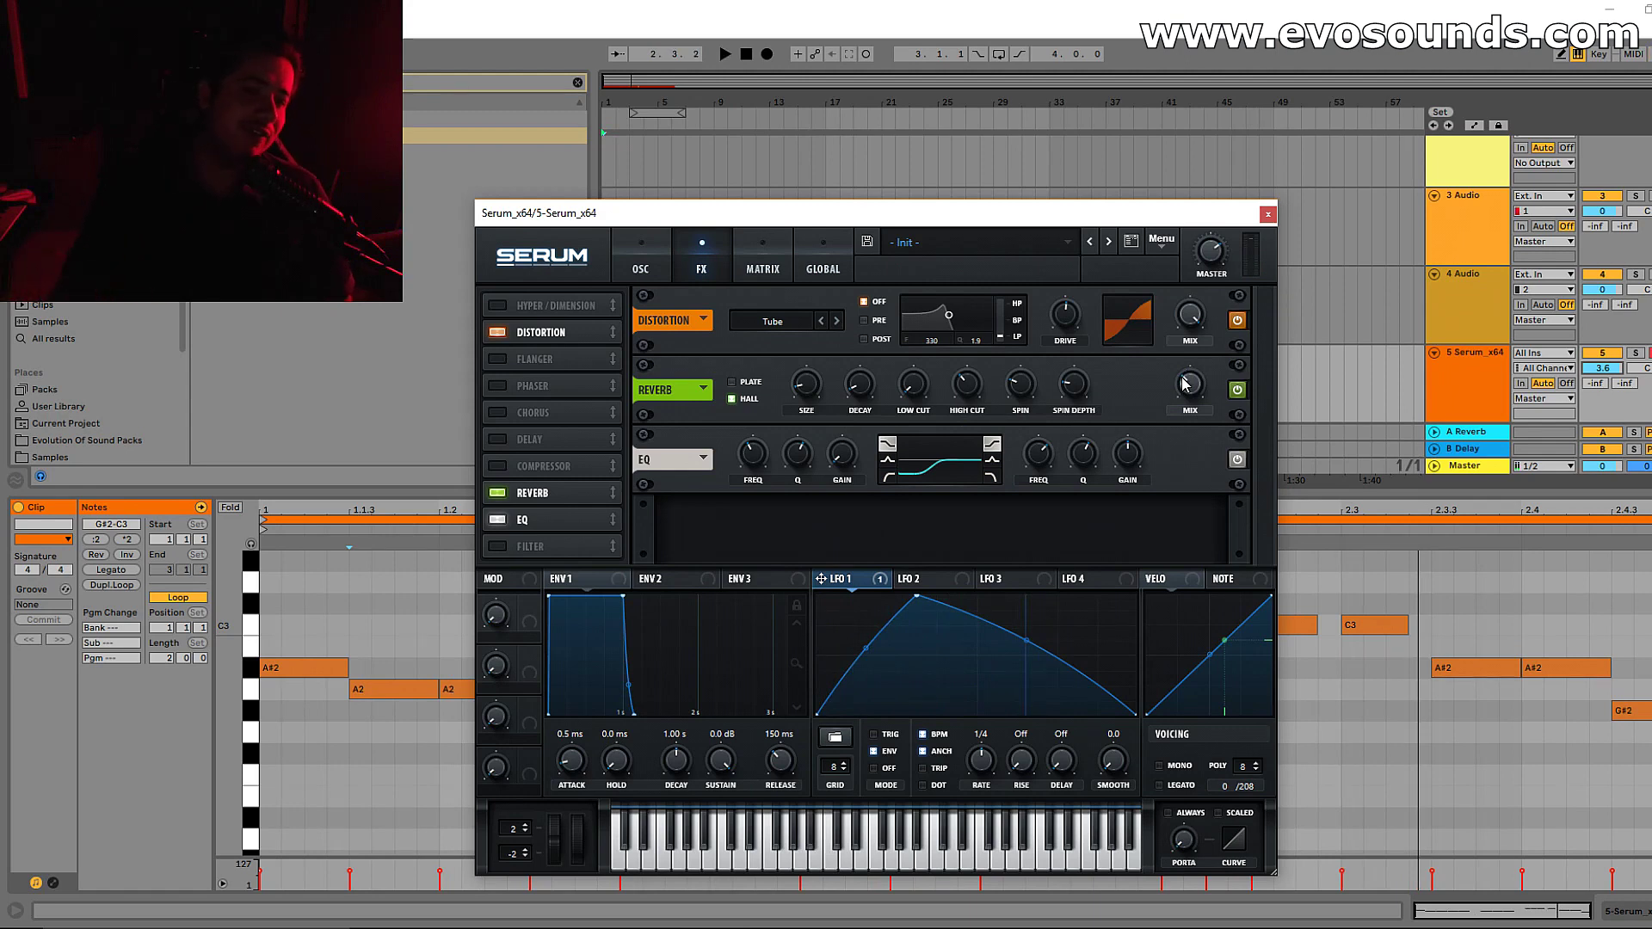
Switch the EQ effect off and on again, and audition the loop with it enabled
{"action": "left_click", "coordinate": [497, 520]}
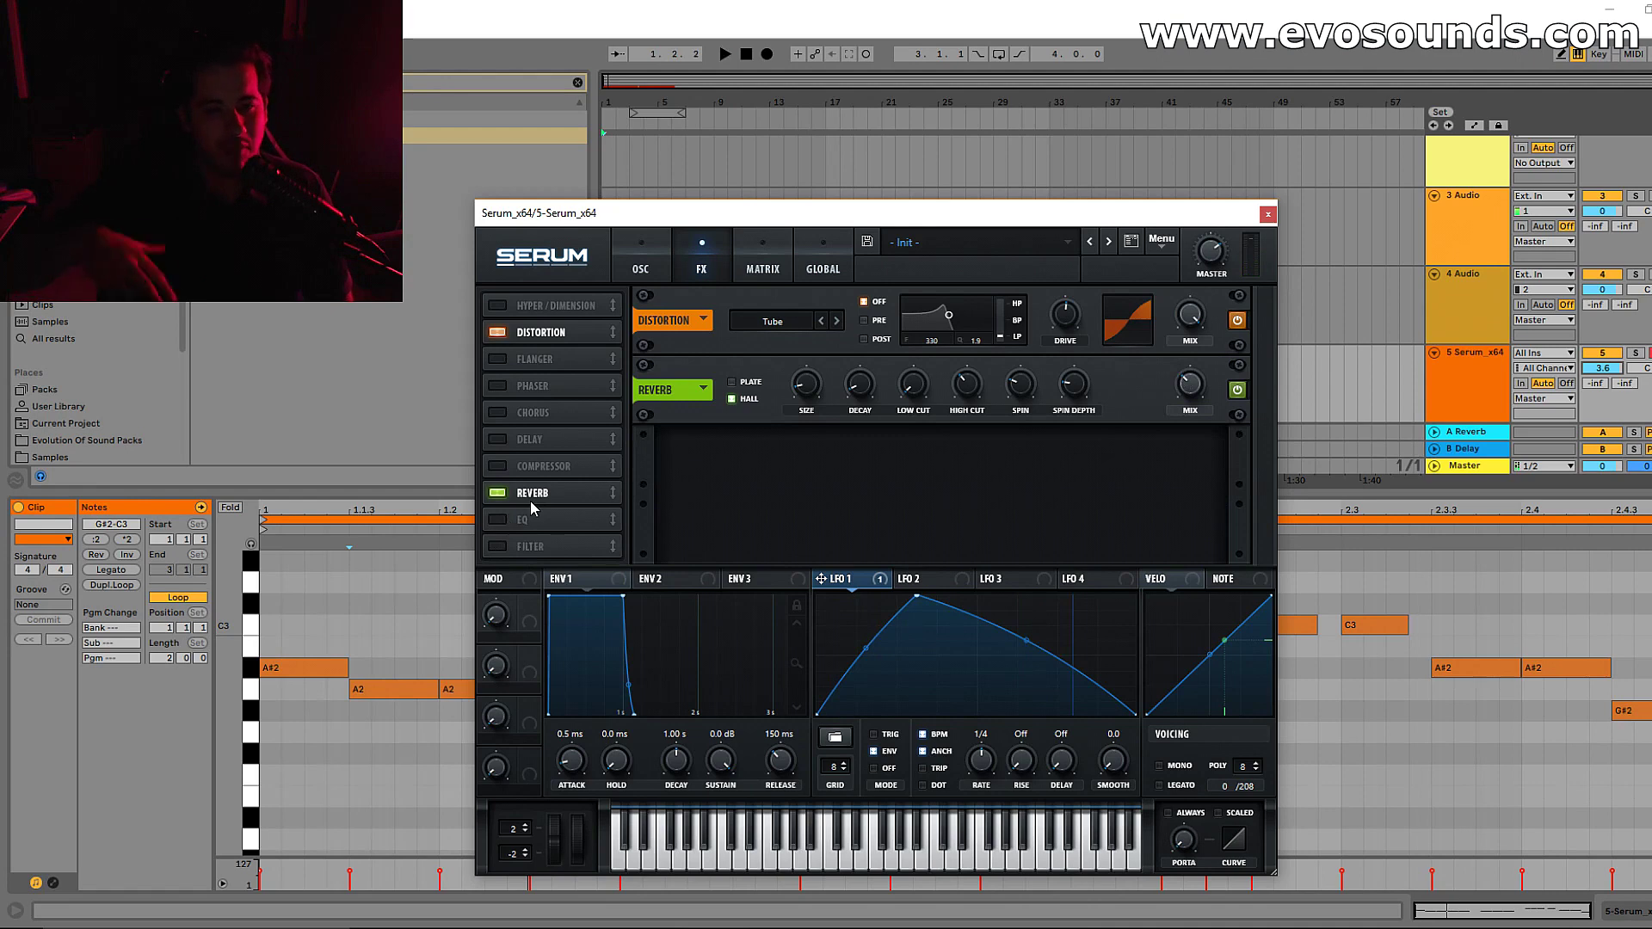
{"action": "left_click", "coordinate": [495, 520]}
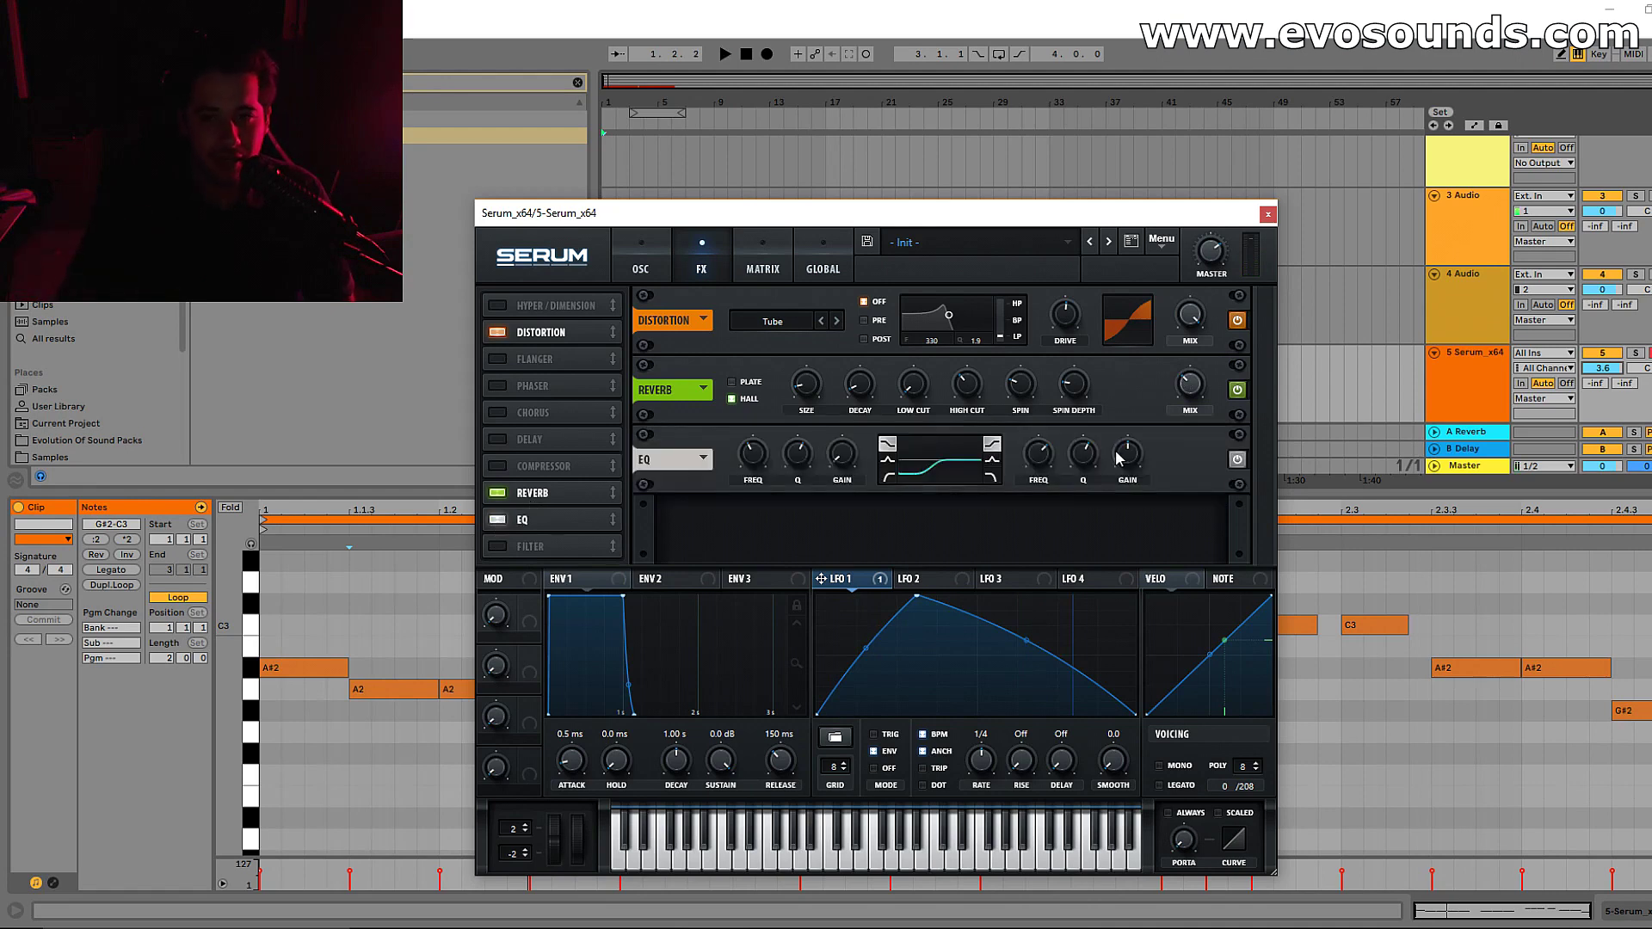
{"action": "mouse_move", "coordinate": [1128, 447]}
{"action": "key", "text": "space"}
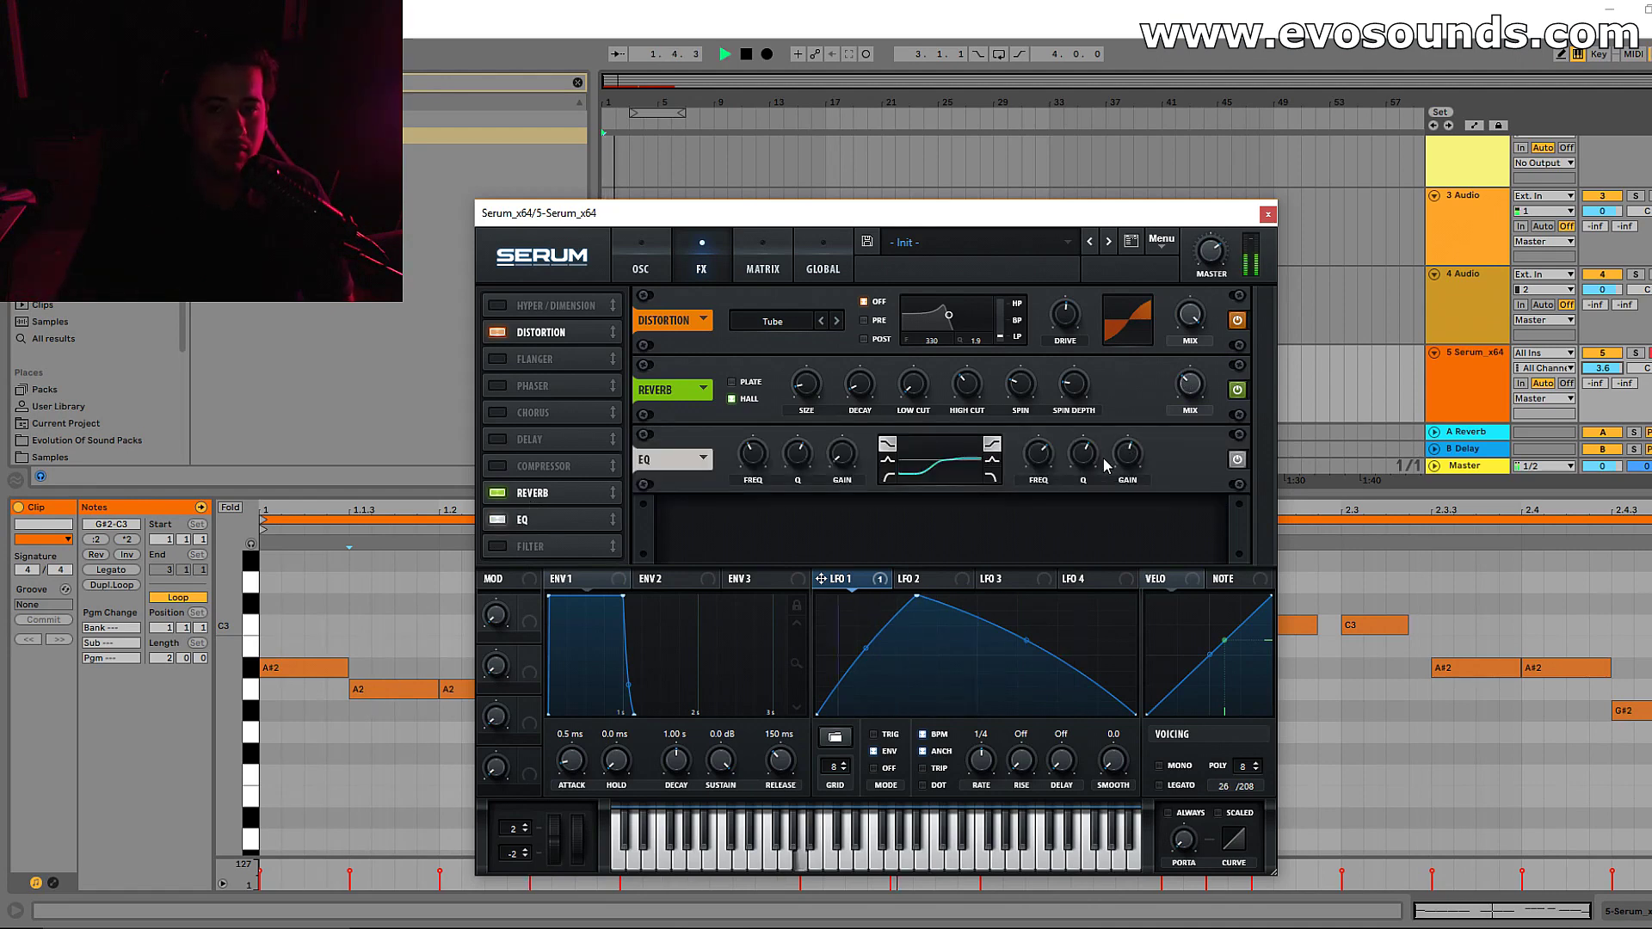
Stop the loop and reset the synth to the Init preset
{"action": "left_click", "coordinate": [621, 274]}
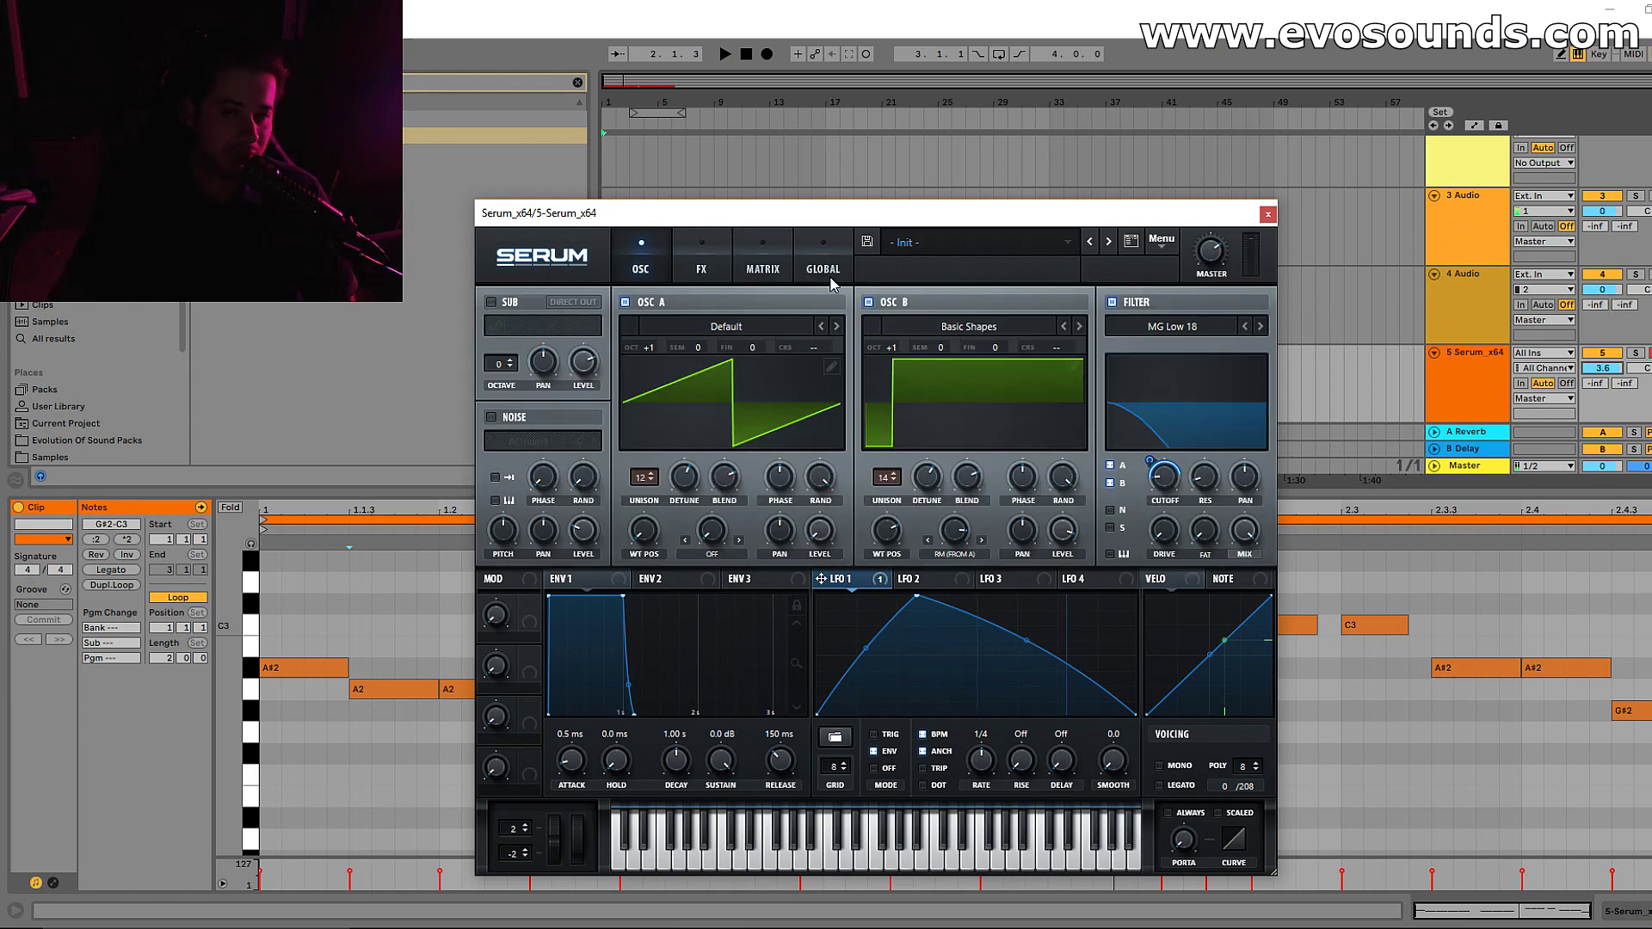
{"action": "left_click", "coordinate": [1157, 245]}
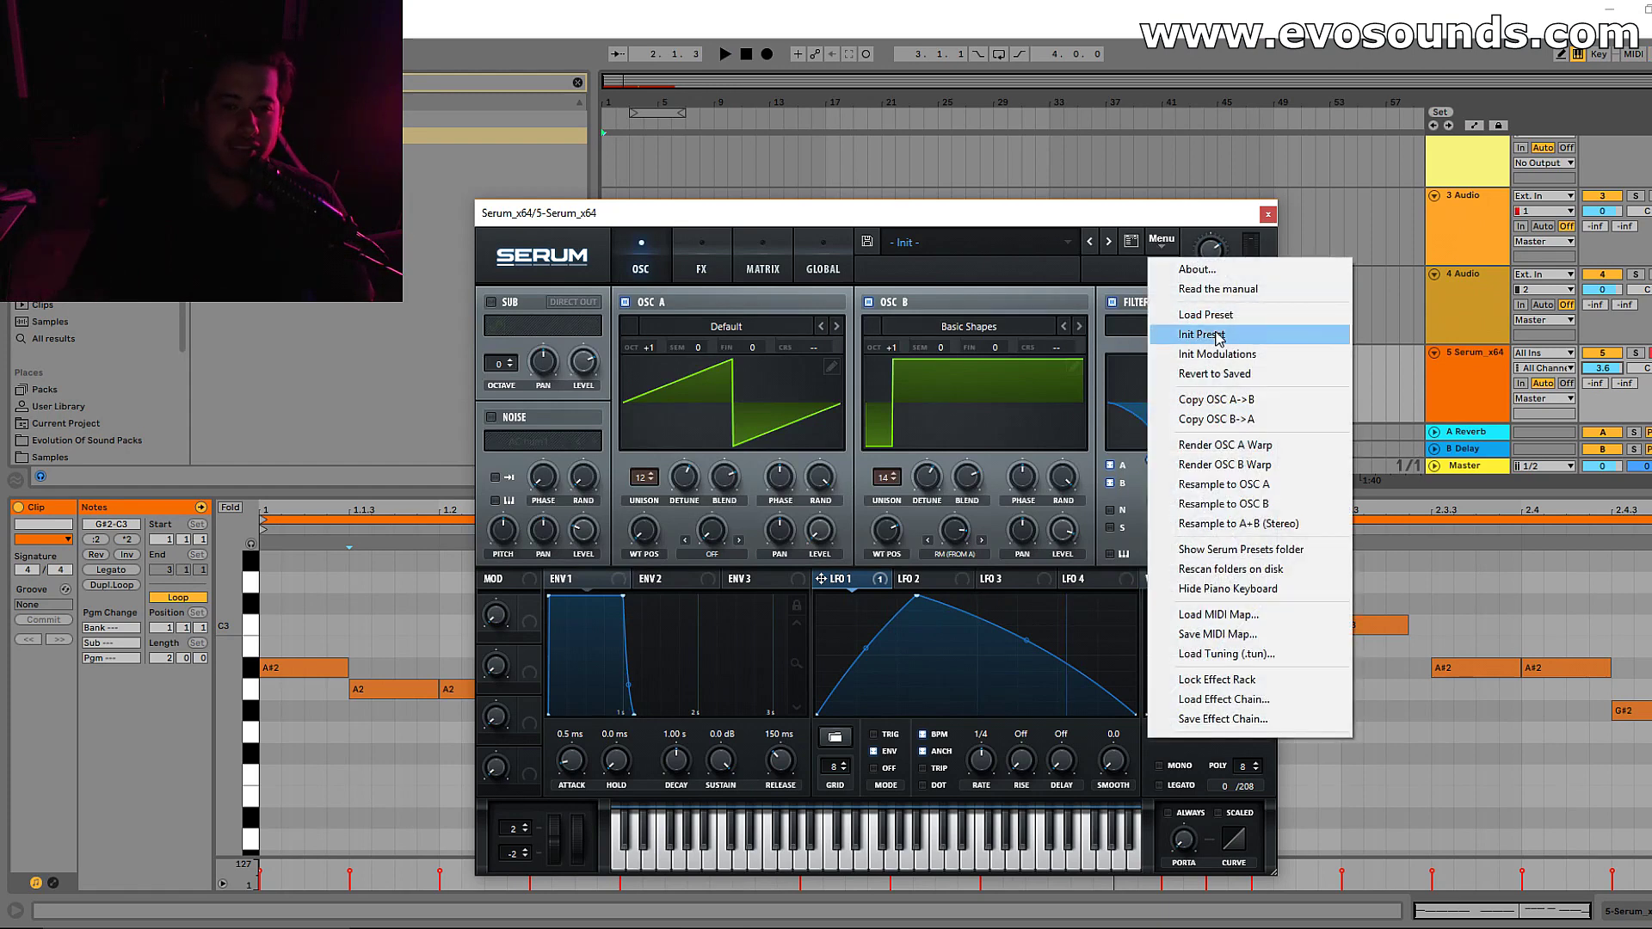
{"action": "left_click", "coordinate": [1187, 336]}
Shape LFO 1 into an early peak followed by a steep concave fall
{"action": "left_click_drag", "start_coordinate": [980, 616], "coordinate": [866, 637]}
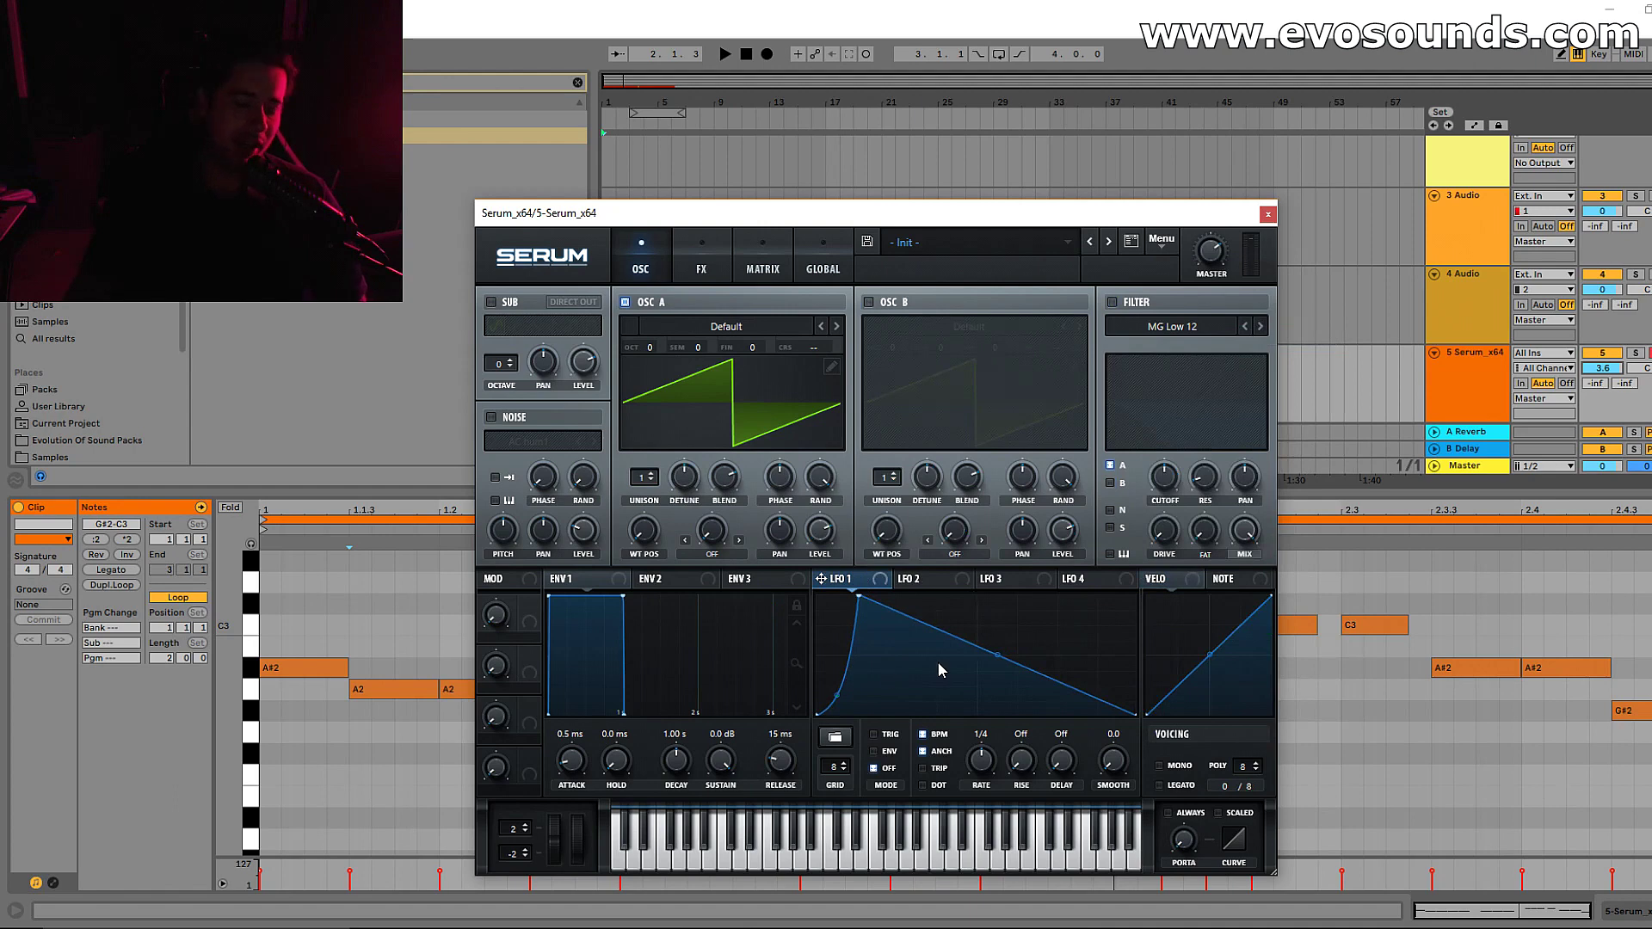
{"action": "left_click_drag", "start_coordinate": [969, 658], "coordinate": [973, 685]}
Load the FMFM wavetable into oscillator A and modulate its level with LFO 1 in ENV mode, moving the LFO peak earlier
{"action": "left_click", "coordinate": [727, 327]}
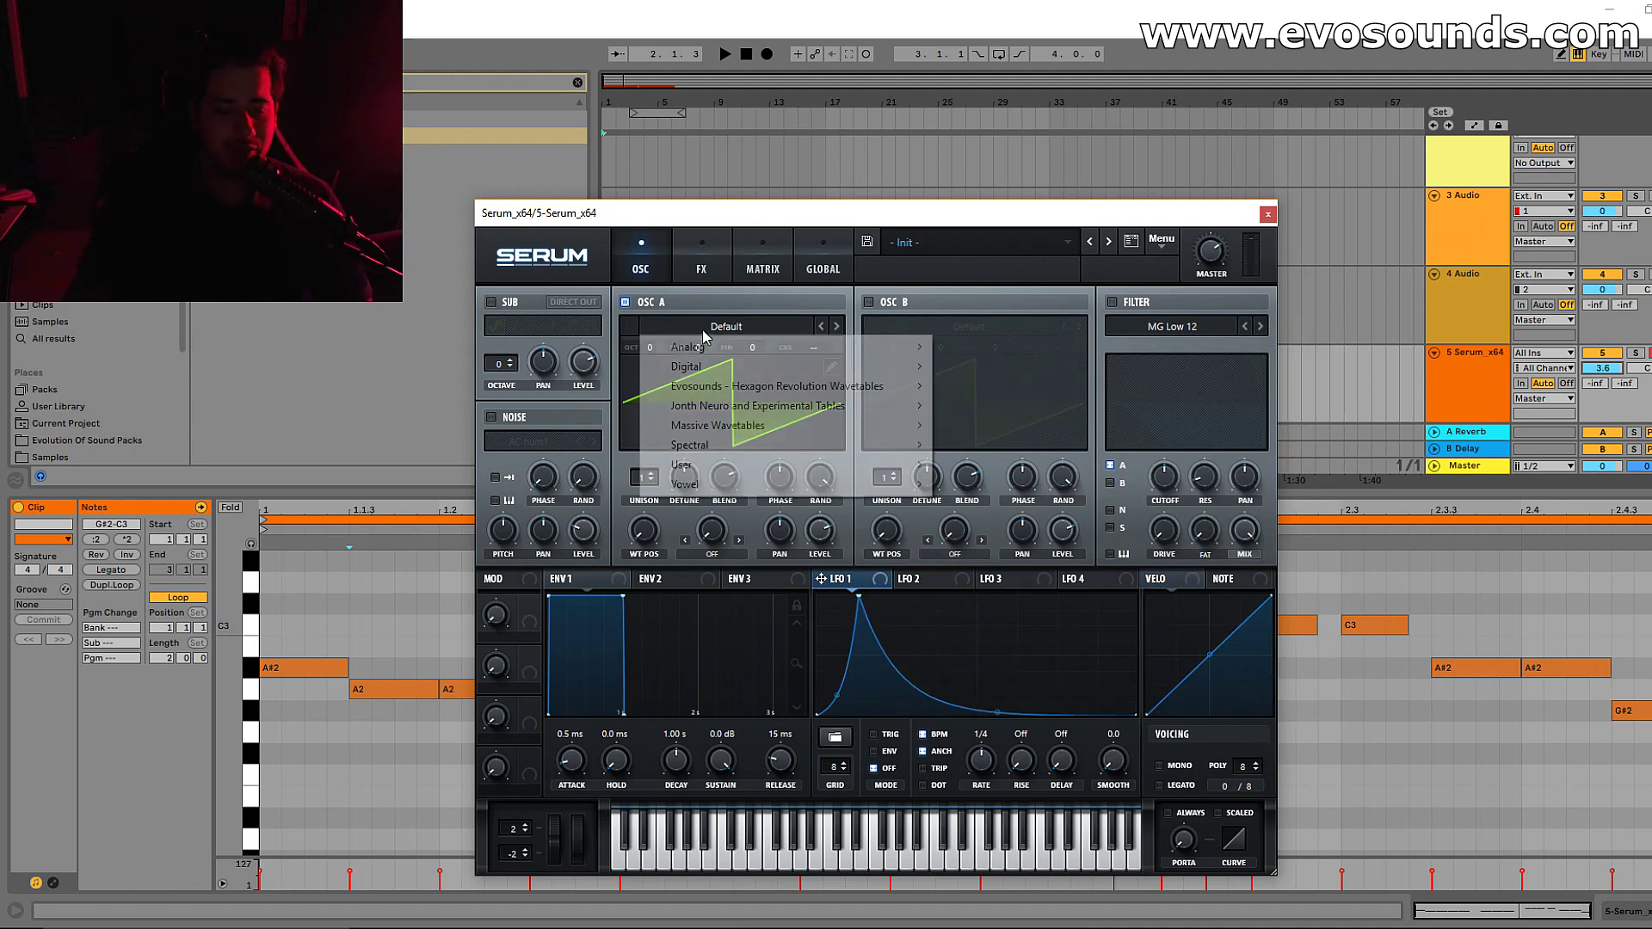
{"action": "mouse_move", "coordinate": [715, 366]}
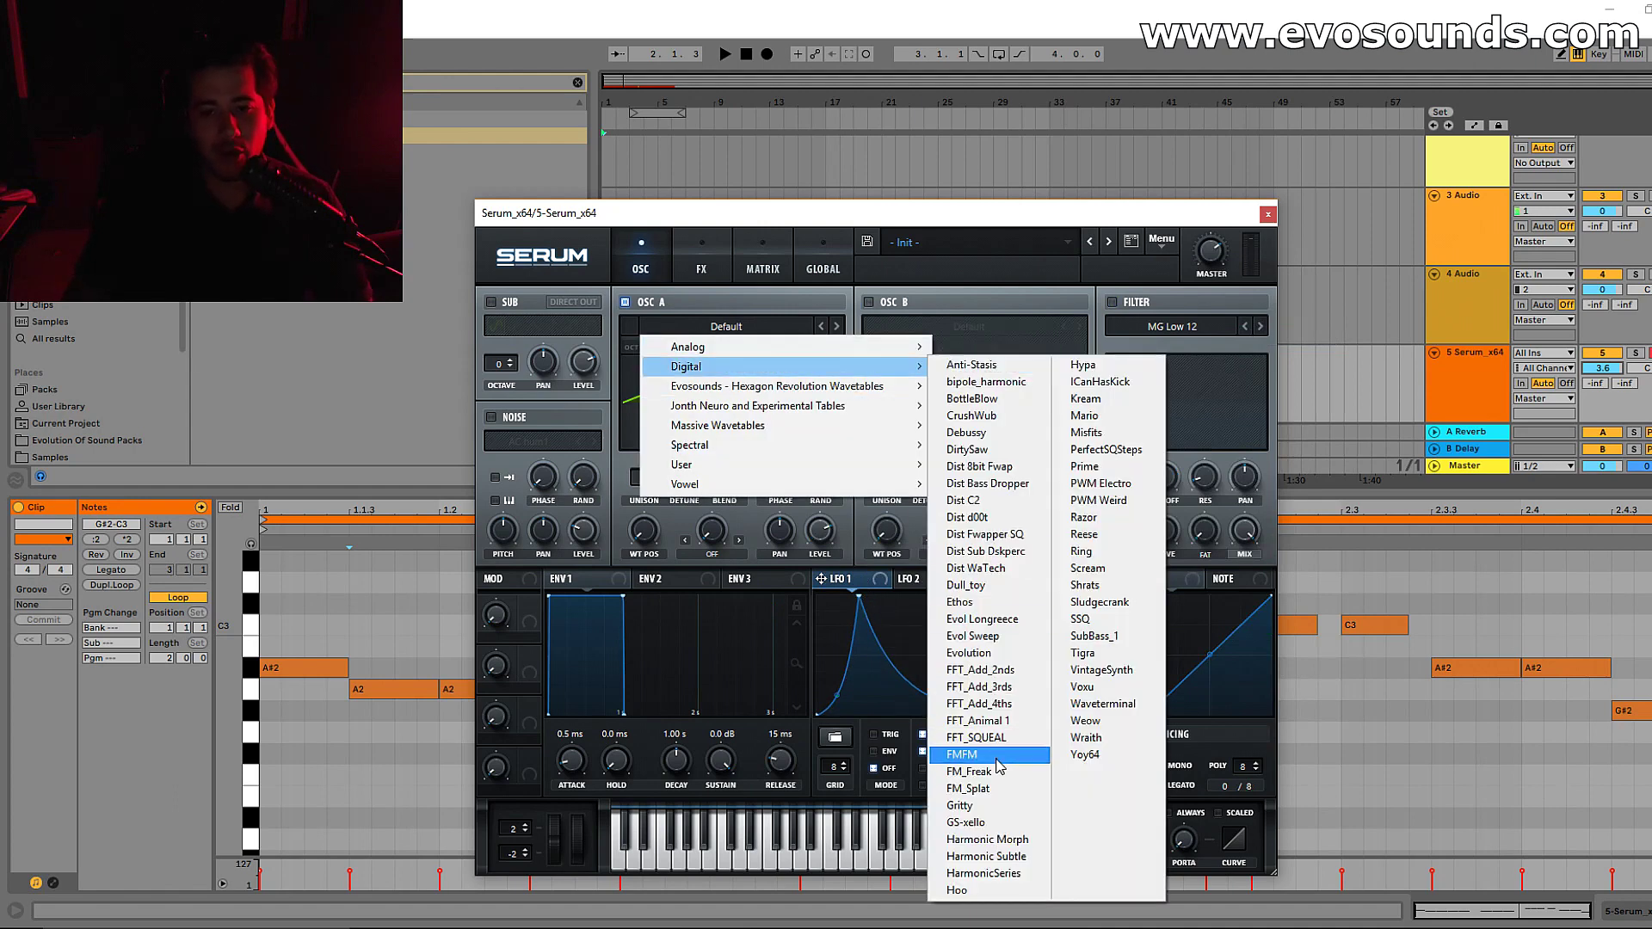
{"action": "left_click", "coordinate": [961, 754]}
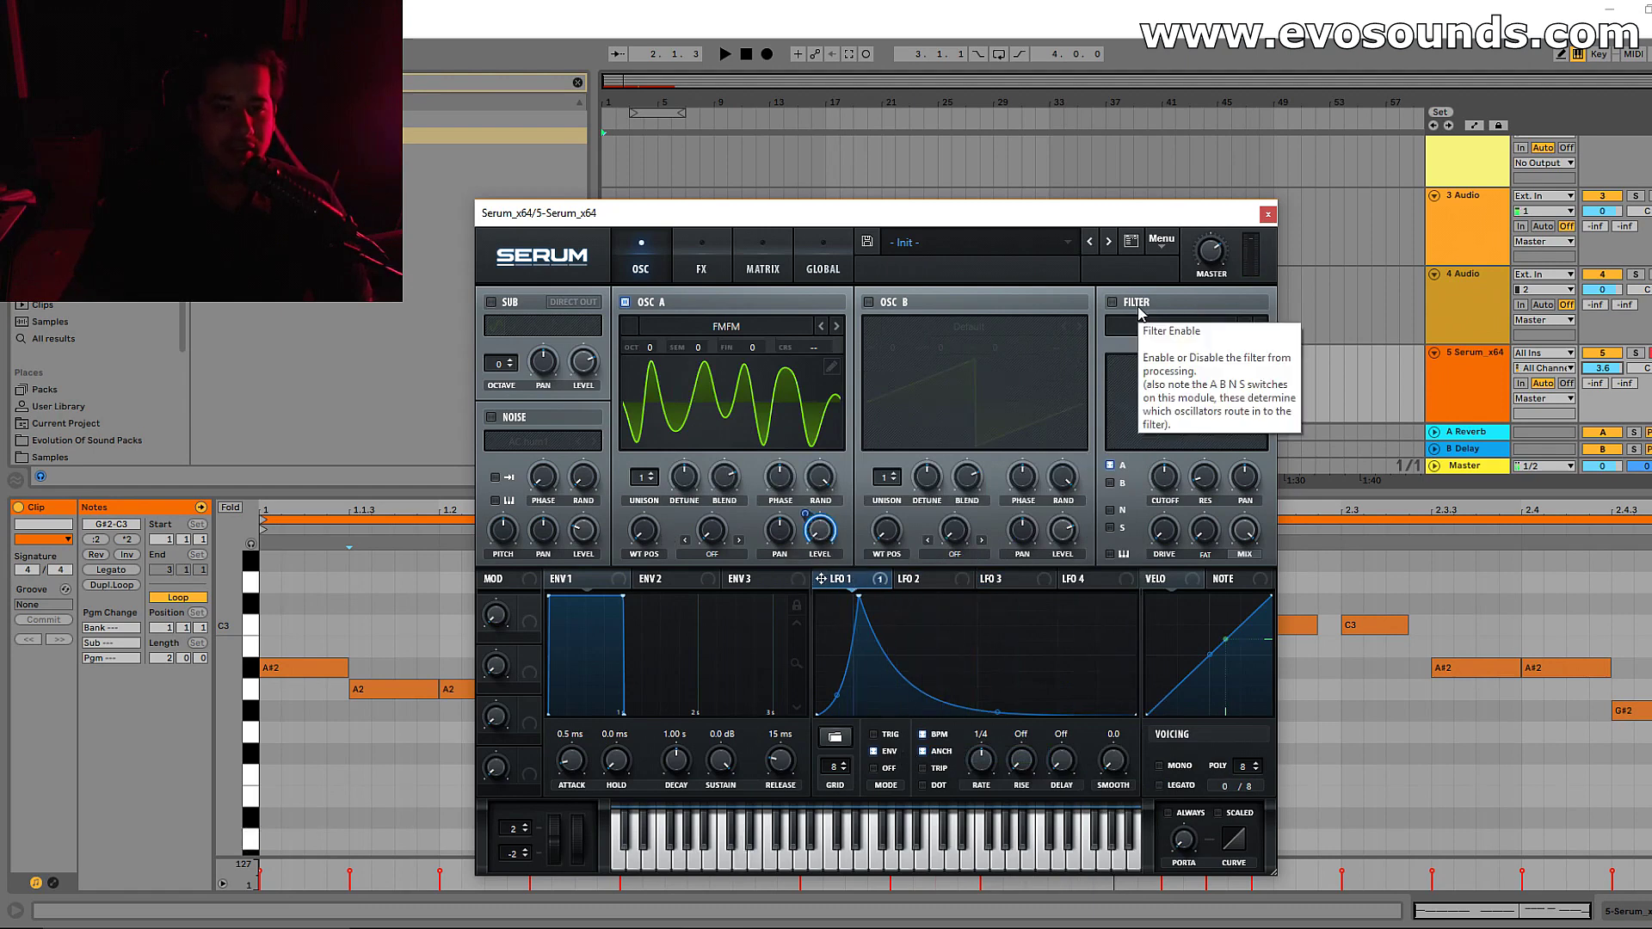
{"action": "left_click_drag", "start_coordinate": [860, 600], "coordinate": [835, 590]}
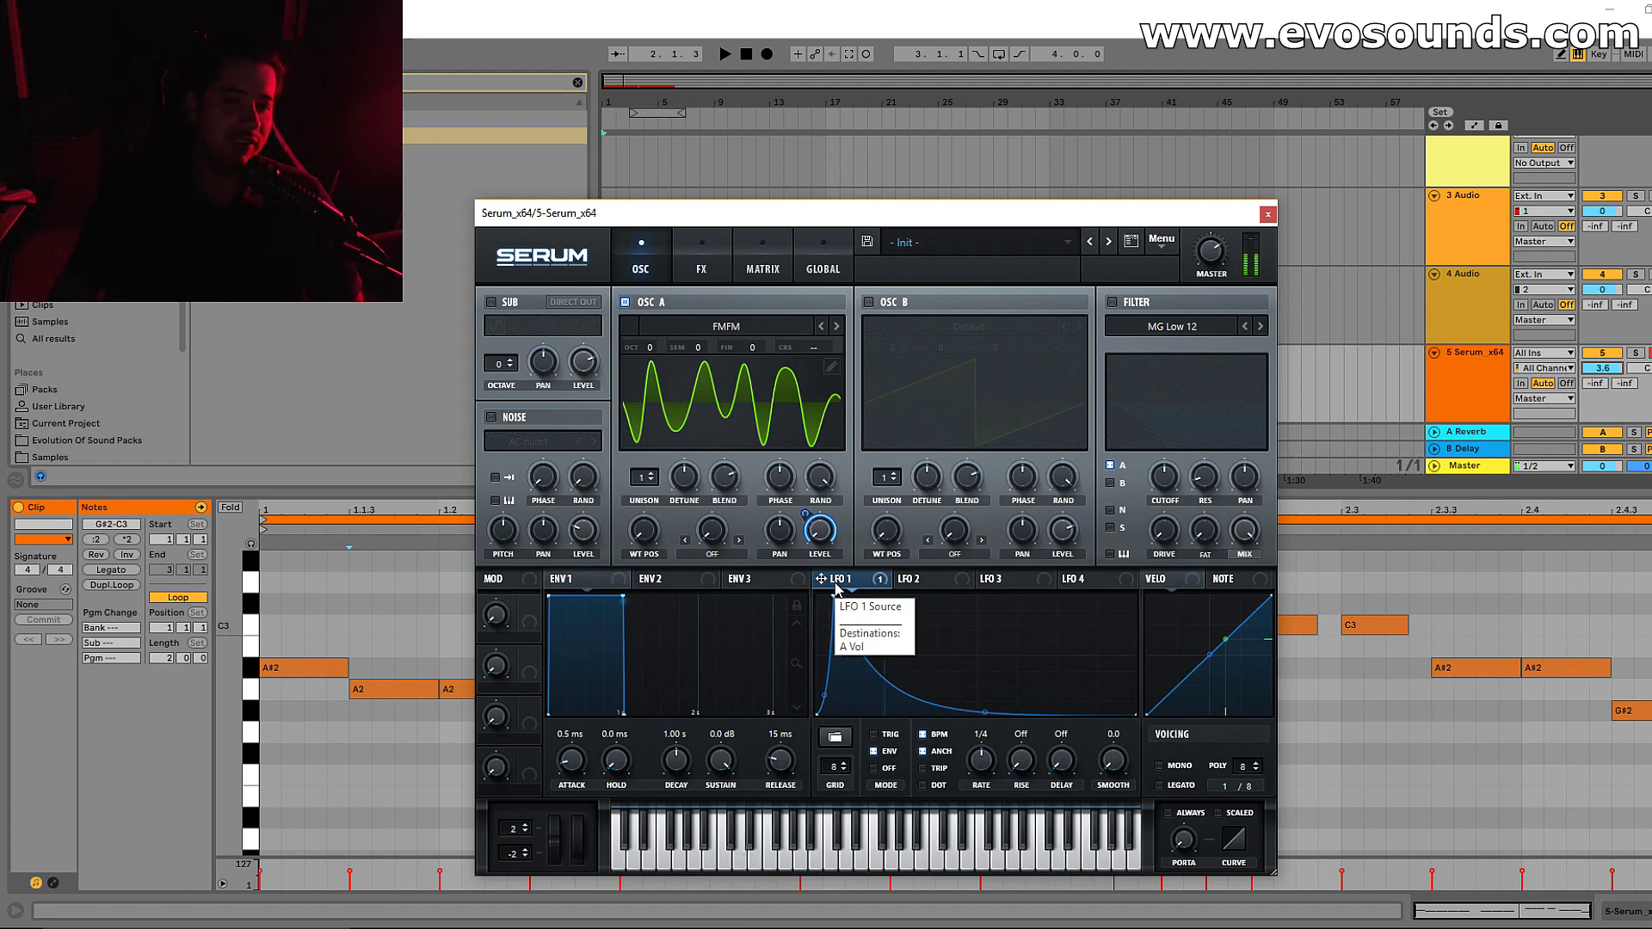
Set oscillator A's warp mode to FM (from B) and enable oscillator B
{"action": "left_click", "coordinate": [717, 555]}
{"action": "left_click", "coordinate": [775, 472]}
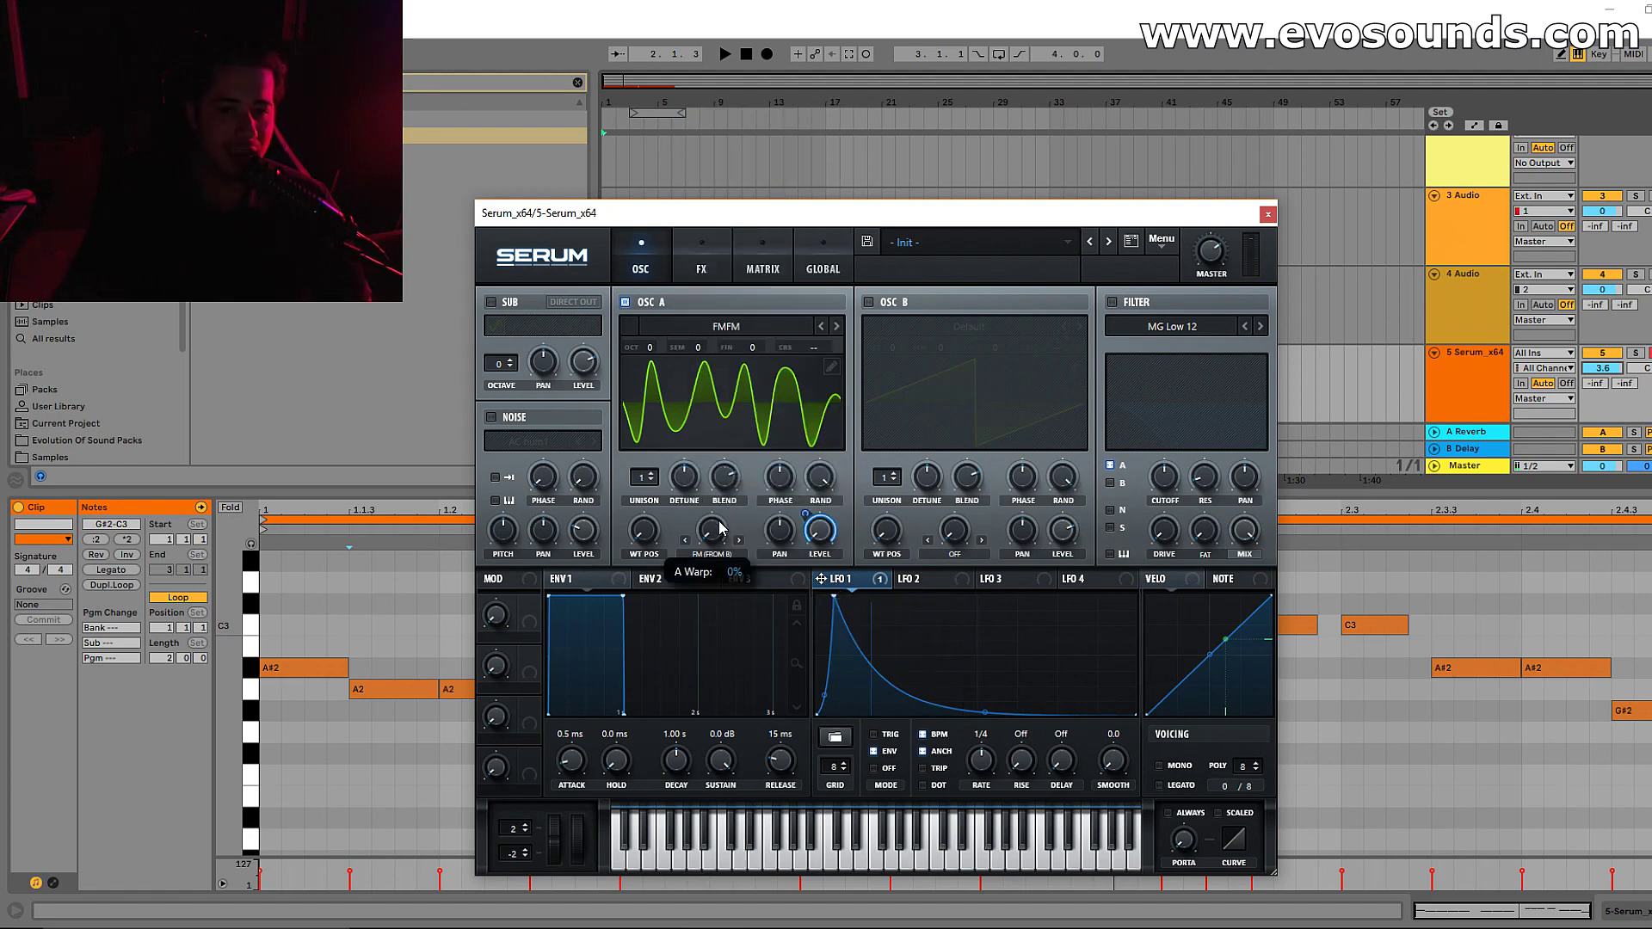
{"action": "left_click", "coordinate": [868, 302]}
Enable the filter with LFO 1 modulating its cutoff, and give LFO 1 a slightly later peak with a straighter rise
{"action": "left_click", "coordinate": [1111, 302]}
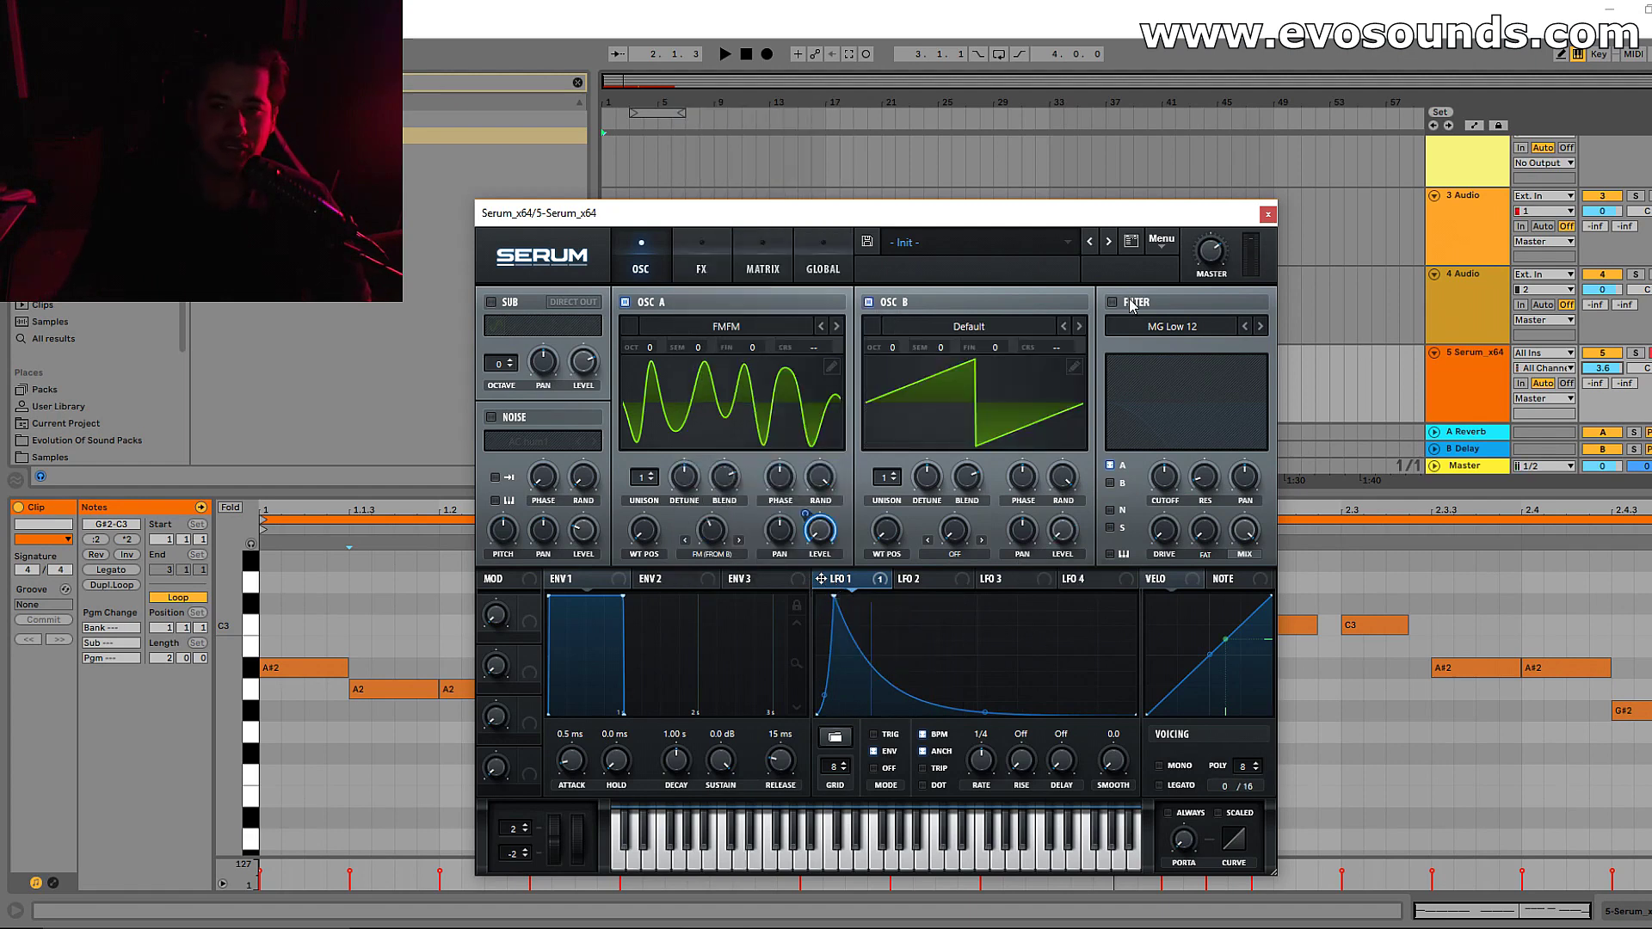
{"action": "mouse_move", "coordinate": [1160, 487]}
{"action": "left_mouse_down"}
{"action": "mouse_move", "coordinate": [1161, 516]}
{"action": "mouse_move", "coordinate": [1161, 479]}
{"action": "left_mouse_up"}
{"action": "left_click_drag", "start_coordinate": [833, 596], "coordinate": [857, 596]}
{"action": "left_click_drag", "start_coordinate": [842, 684], "coordinate": [842, 663]}
Lower the computer keyboard octave to C0–D1, audition low notes, and set oscillator B's octave to +2
{"action": "key", "text": "z"}
{"action": "key", "text": "z"}
{"action": "key", "text": "z"}
{"action": "key", "text": "a"}
{"action": "key", "text": "a"}
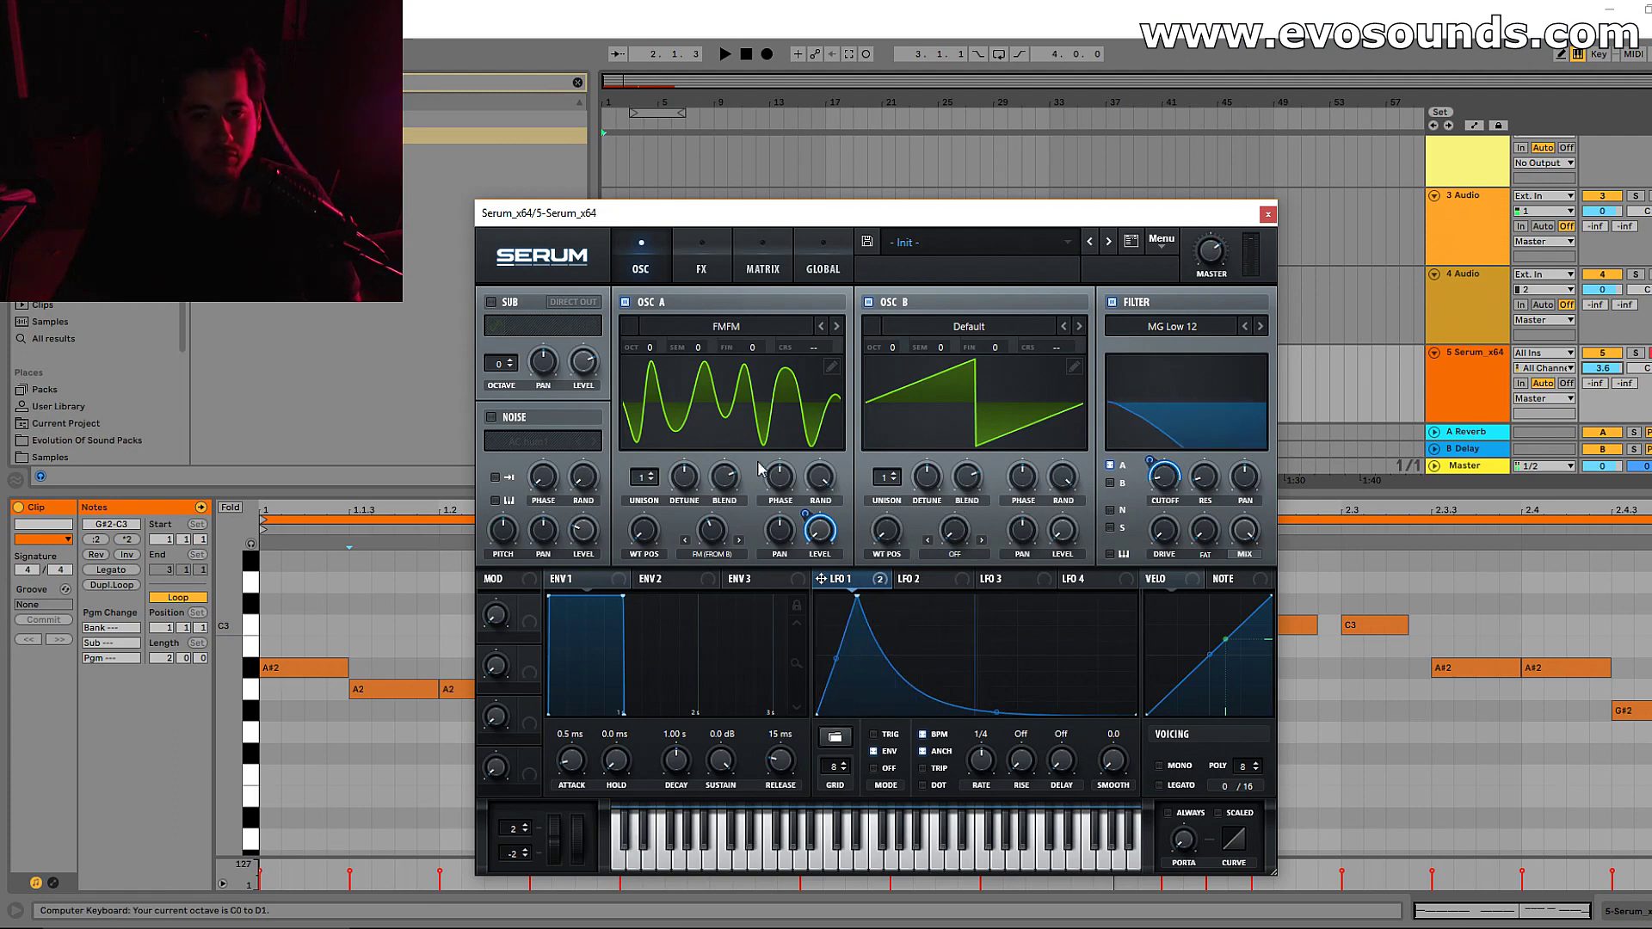
{"action": "mouse_move", "coordinate": [721, 531]}
{"action": "mouse_move", "coordinate": [892, 347]}
{"action": "left_mouse_down"}
{"action": "mouse_move", "coordinate": [908, 321]}
{"action": "mouse_move", "coordinate": [910, 348]}
{"action": "left_mouse_up"}
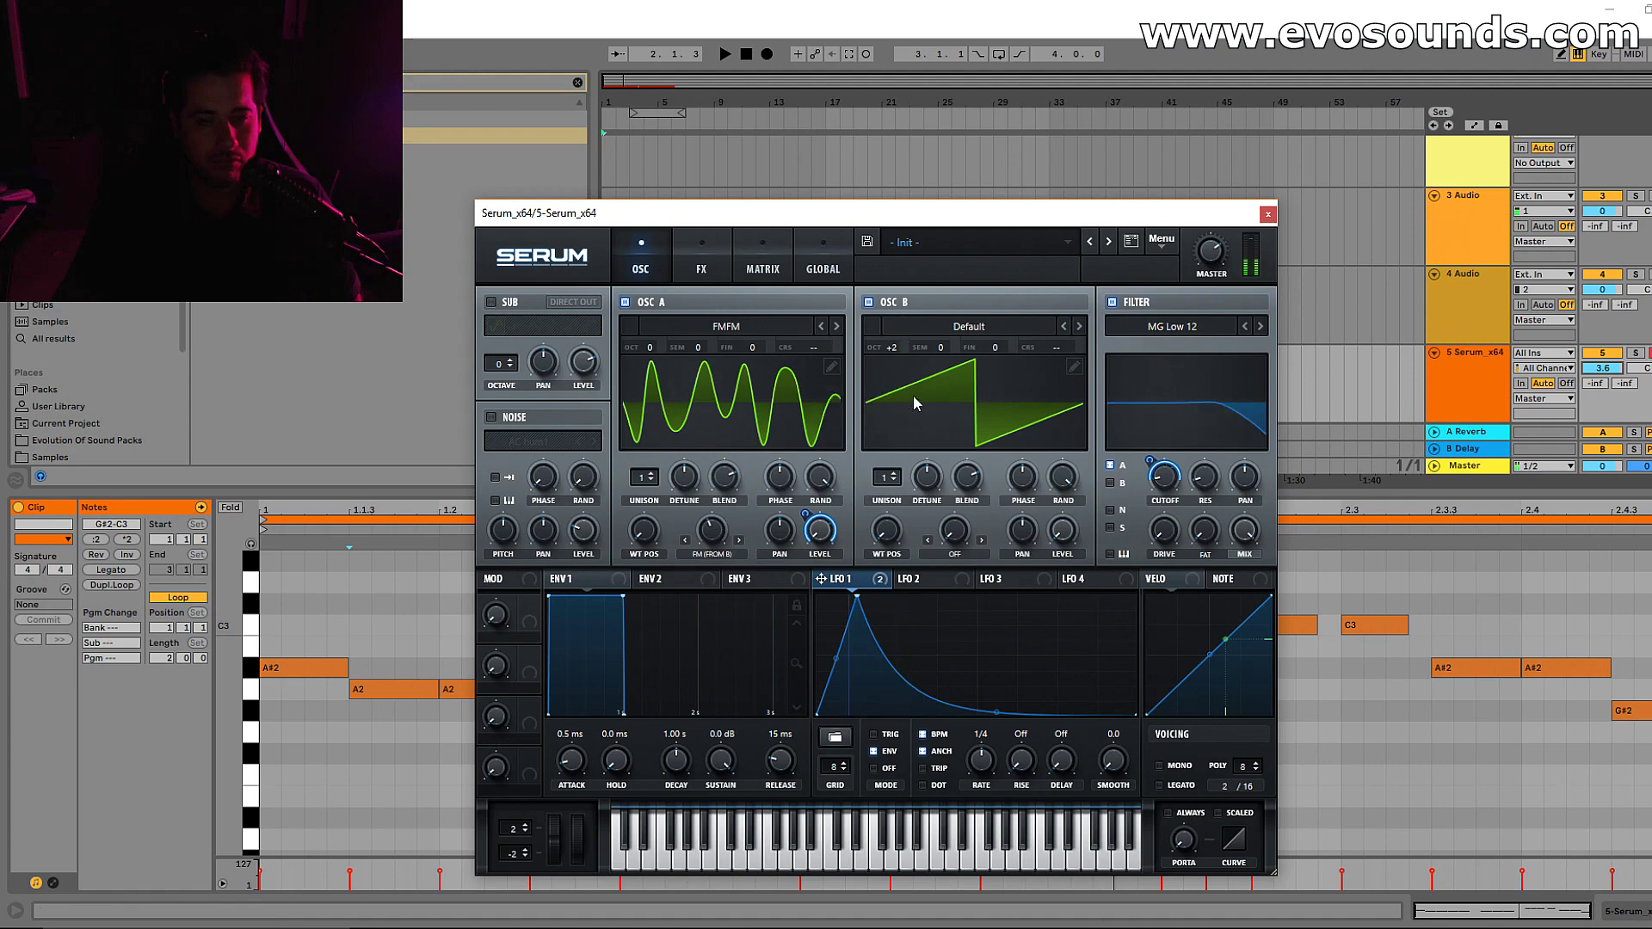
Enable the distortion effect in Tube mode and adjust its drive
{"action": "left_click", "coordinate": [701, 258]}
{"action": "left_click", "coordinate": [499, 332]}
{"action": "mouse_move", "coordinate": [1073, 311]}
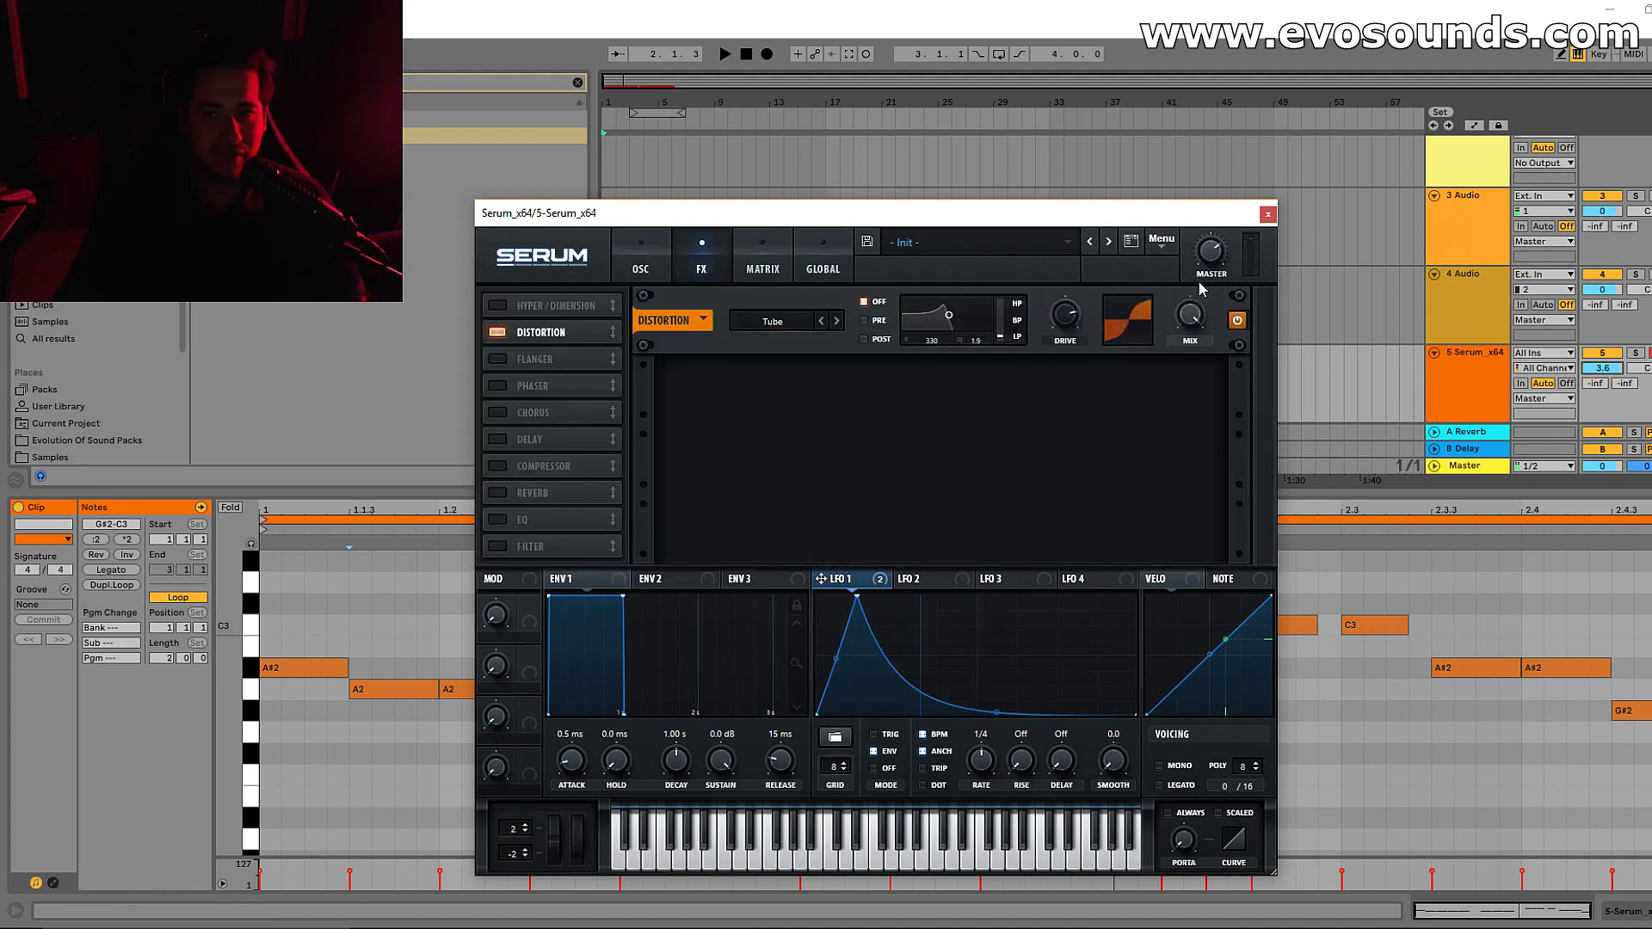
Adjust LFO 1's modulation depth on the filter cutoff and set oscillator A's FM warp to about 41%
{"action": "left_click", "coordinate": [659, 272]}
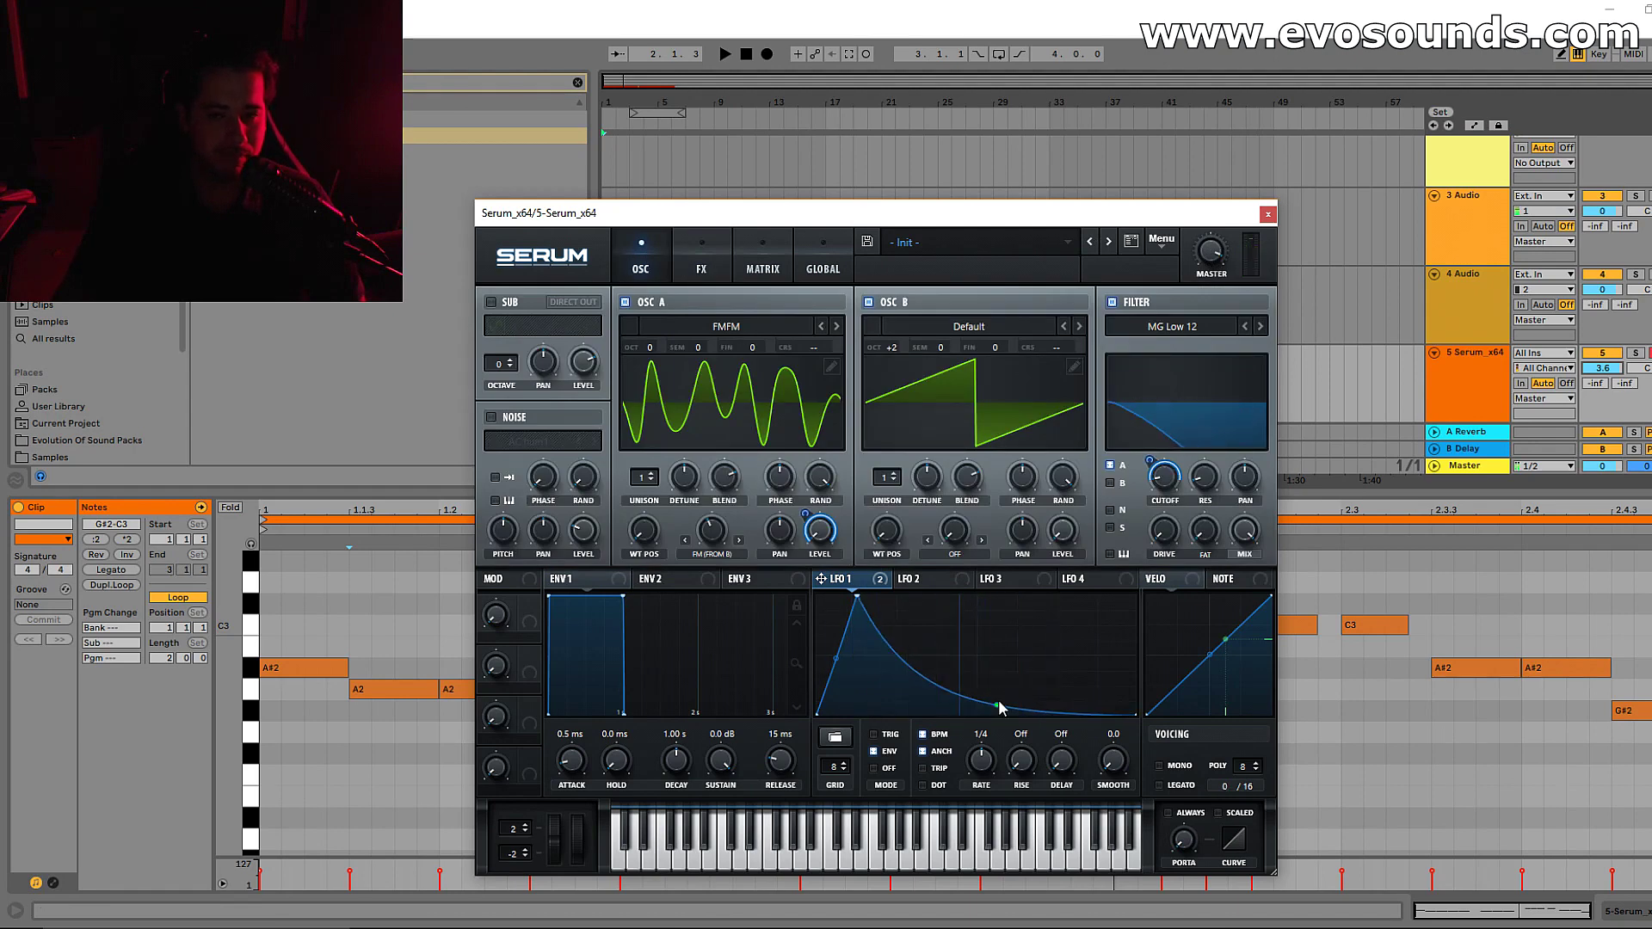
{"action": "left_click_drag", "start_coordinate": [1148, 464], "coordinate": [1136, 469]}
{"action": "mouse_move", "coordinate": [710, 544]}
{"action": "left_click_drag", "start_coordinate": [709, 543], "coordinate": [713, 541]}
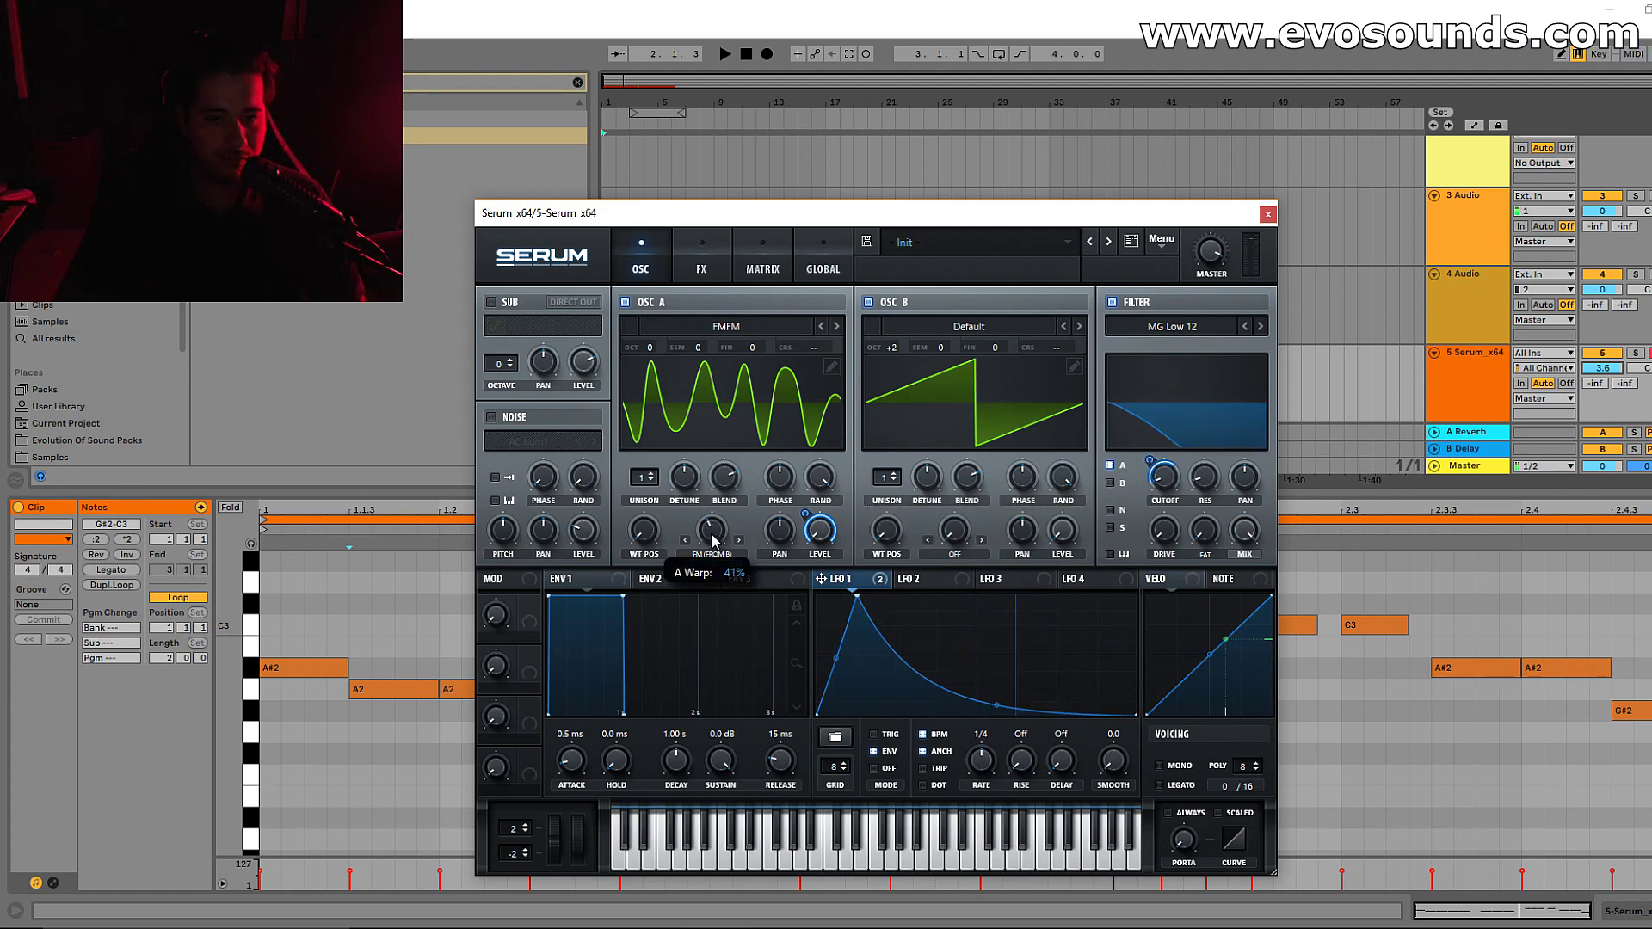
Enable the reverb effect and set its mix to about 9%
{"action": "left_click", "coordinate": [701, 258]}
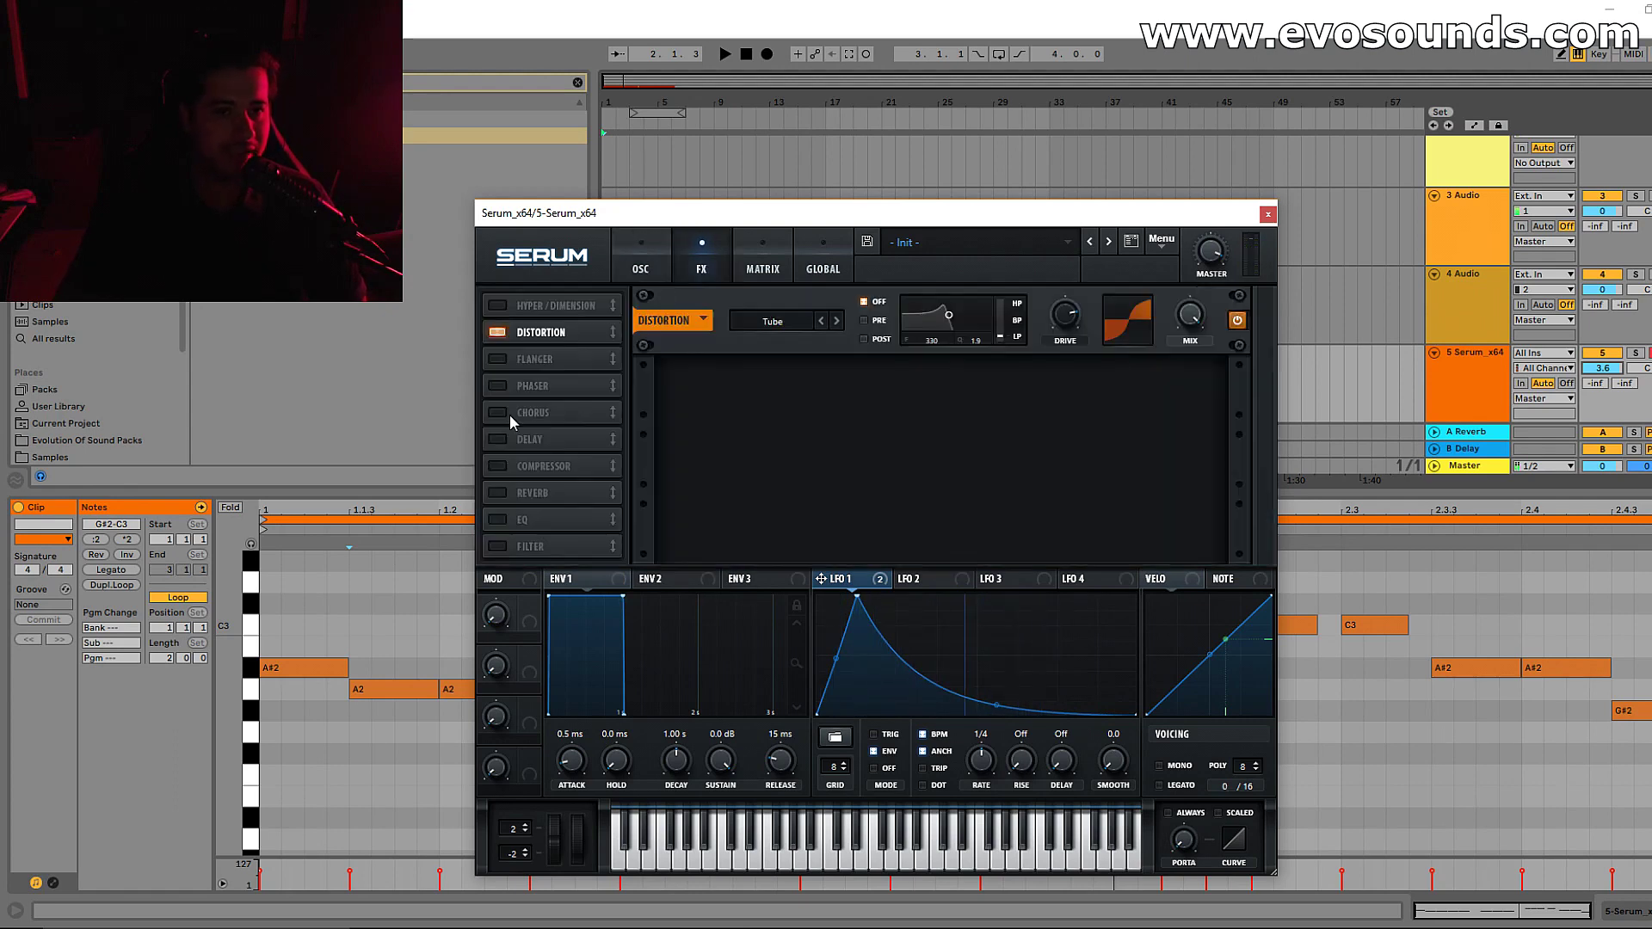
{"action": "left_click", "coordinate": [505, 493]}
{"action": "mouse_move", "coordinate": [1177, 404]}
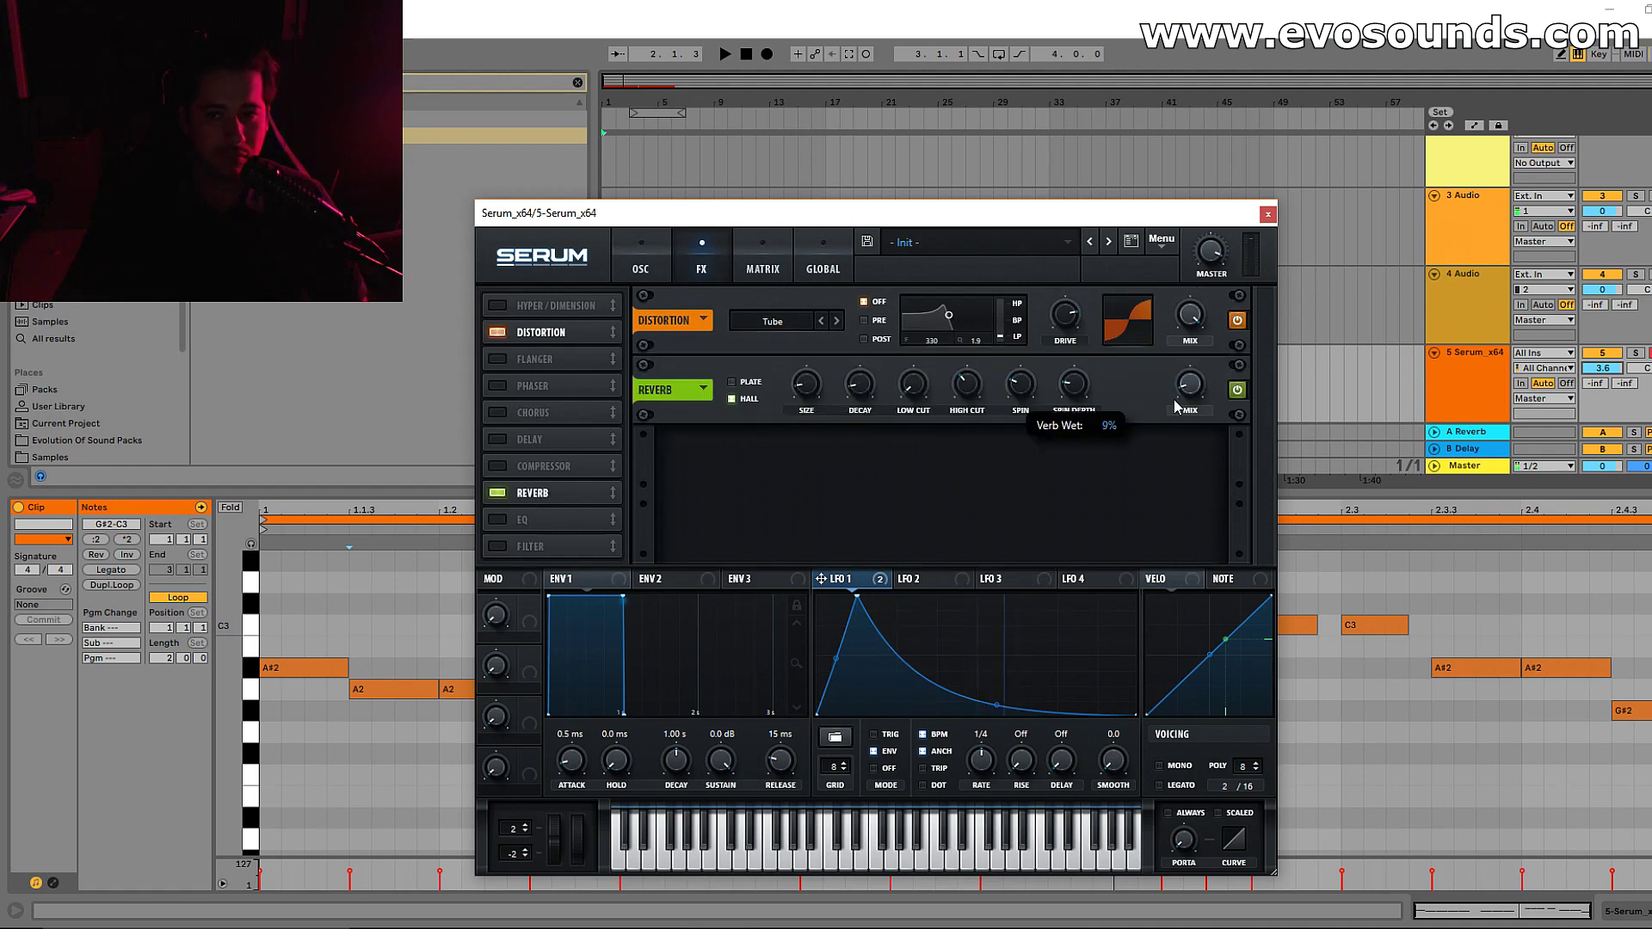
Enable the compressor in multiband mode with a threshold of about -9.4 dB and reduce its mix
{"action": "left_click", "coordinate": [498, 466]}
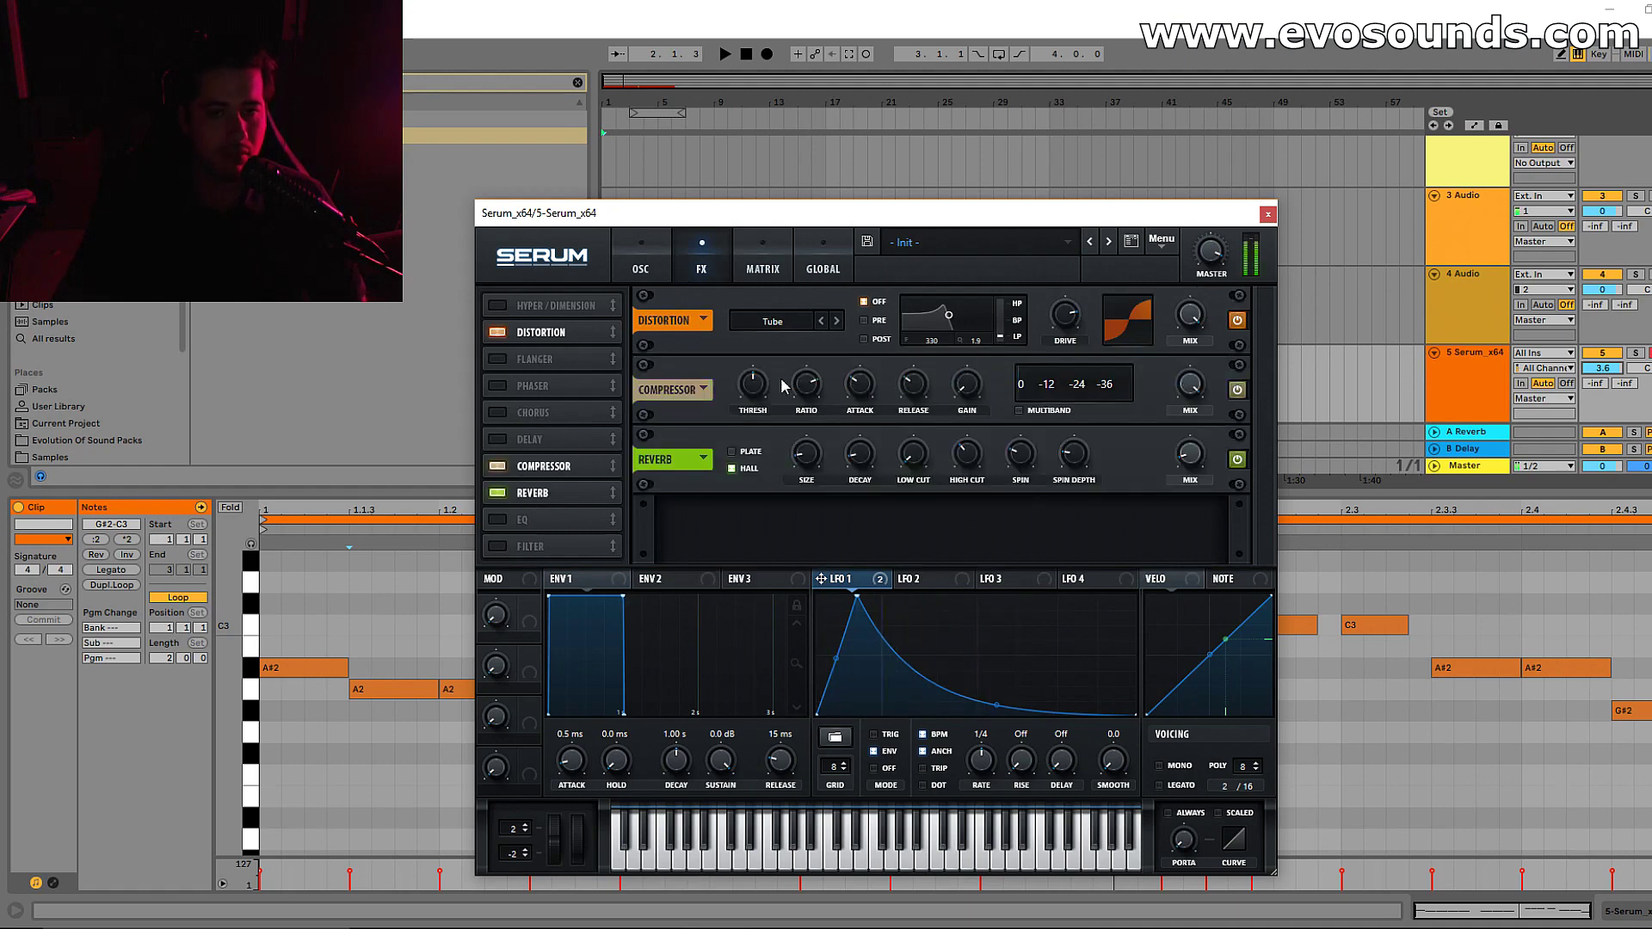
{"action": "mouse_move", "coordinate": [753, 401]}
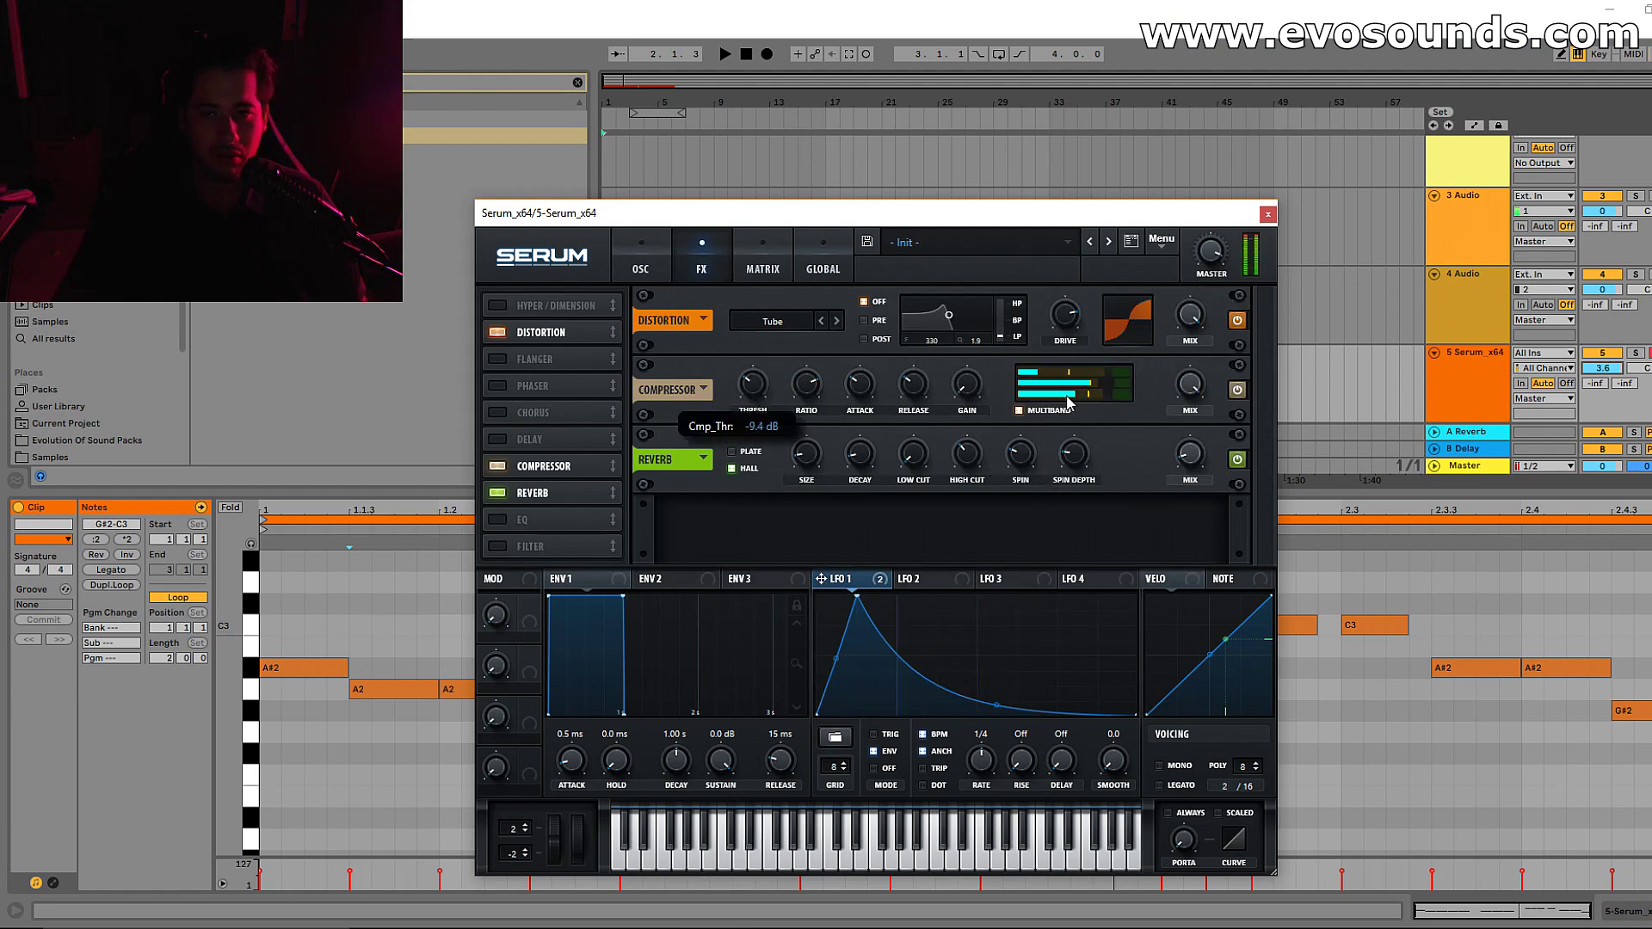
{"action": "mouse_move", "coordinate": [1179, 423]}
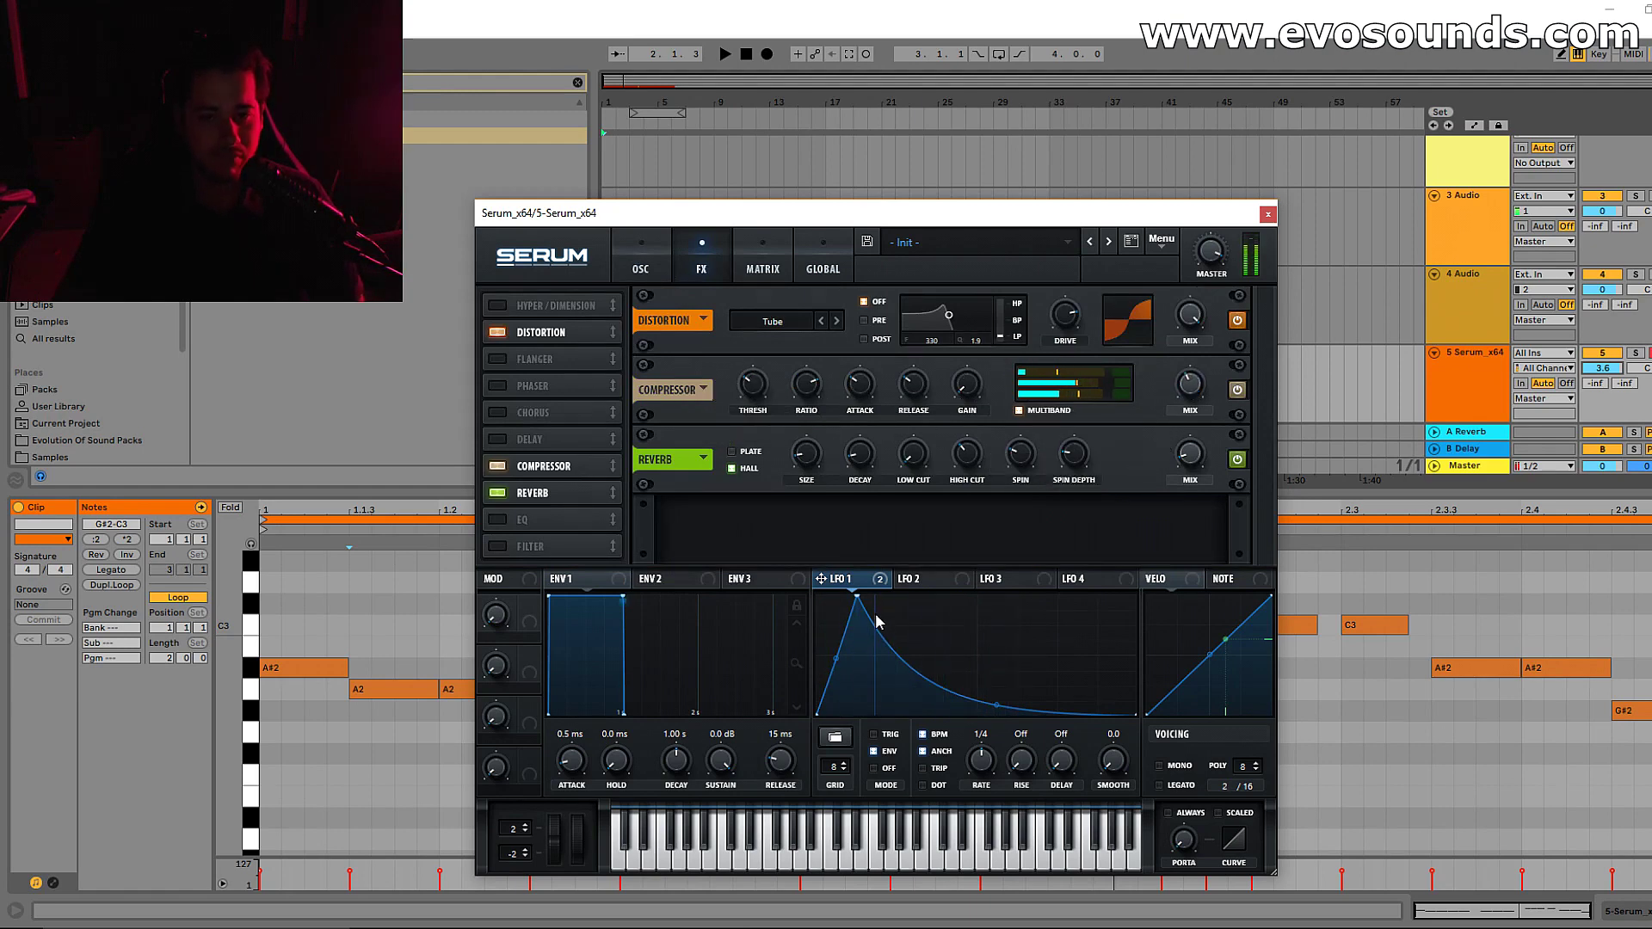
Turn on mono, legato and always-on portamento, and move the LFO 1 peak slightly later
{"action": "left_click", "coordinate": [1173, 813]}
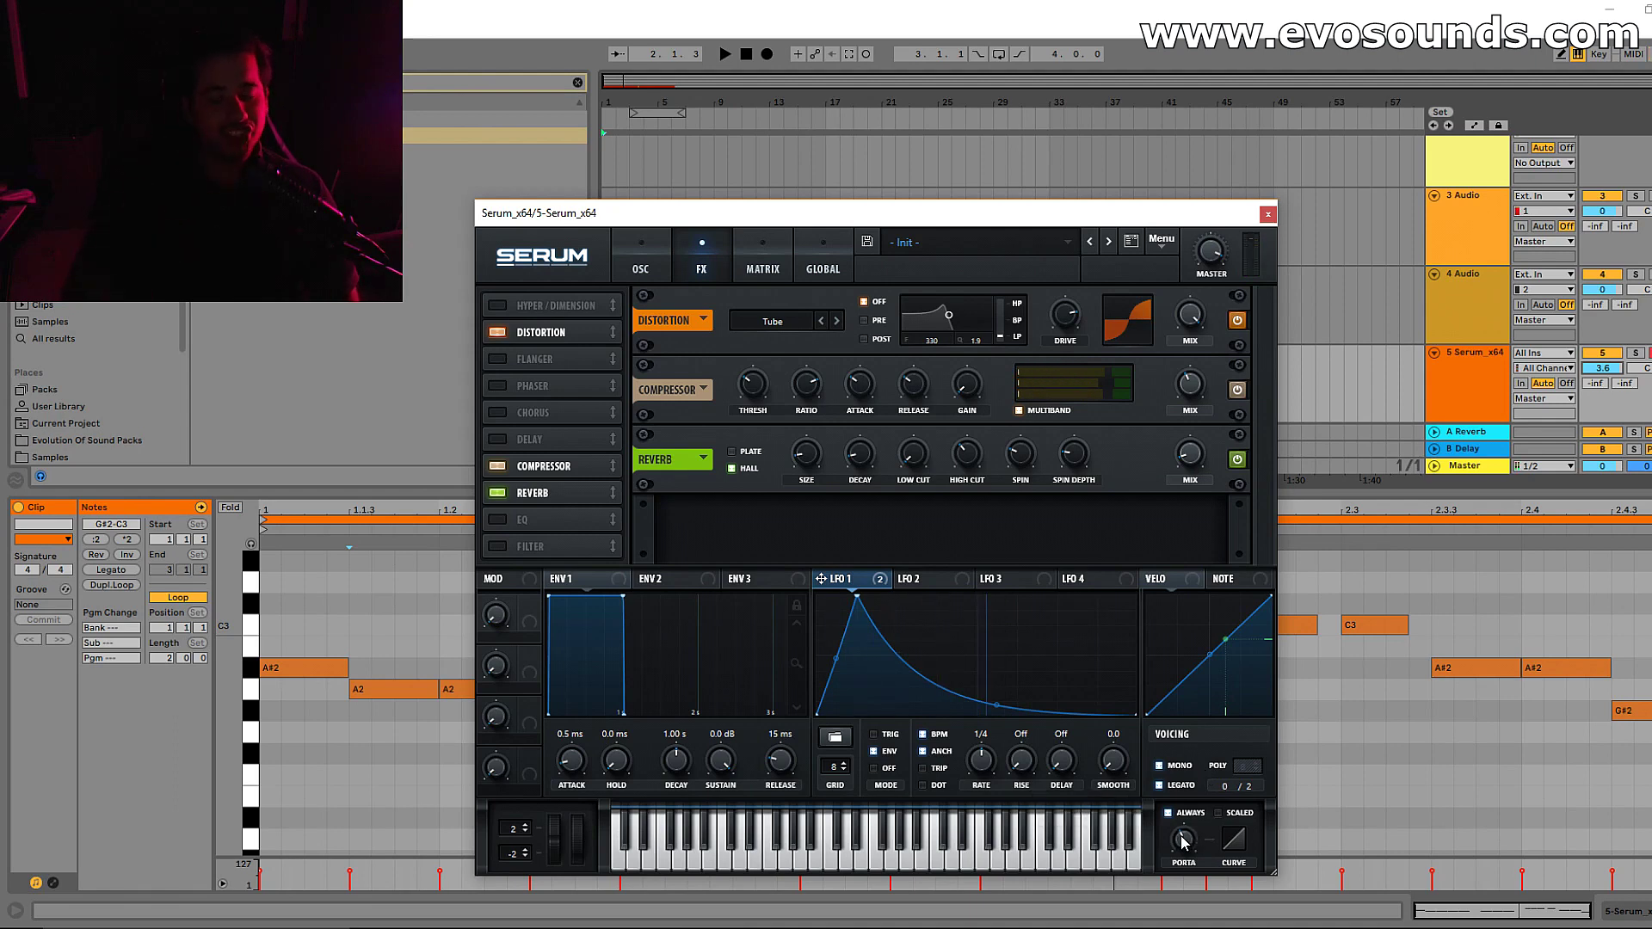
{"action": "left_click_drag", "start_coordinate": [858, 595], "coordinate": [845, 596]}
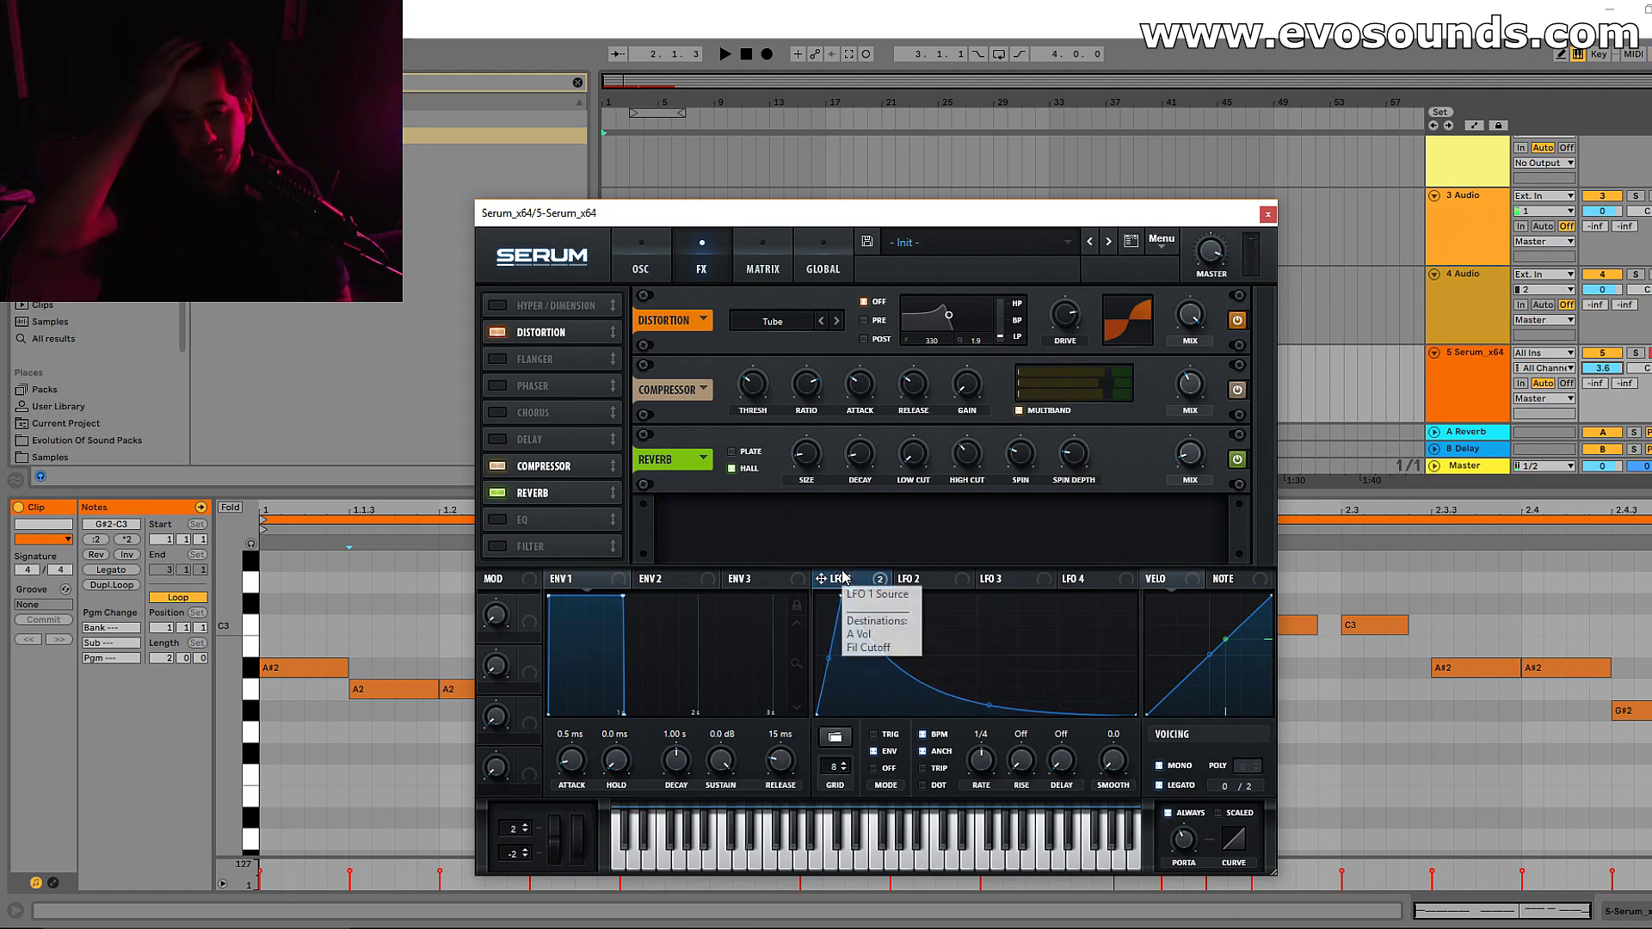
{"action": "left_click_drag", "start_coordinate": [845, 593], "coordinate": [871, 585]}
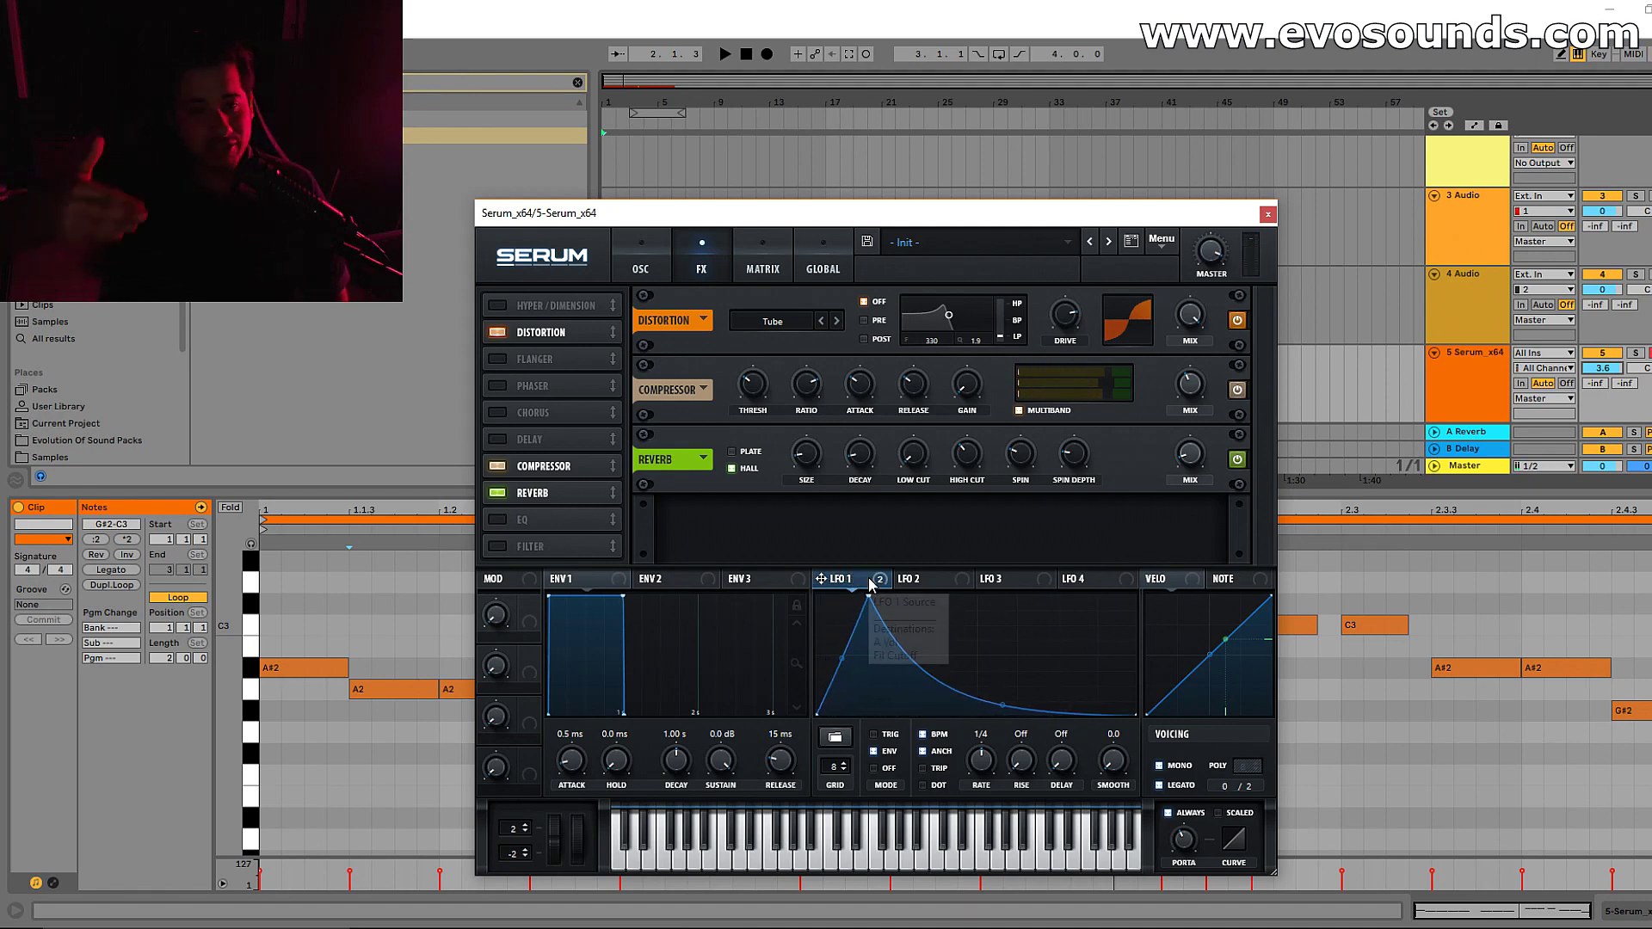
Enable the chorus, place it between the compressor and reverb in the effects chain, and switch it off again
{"action": "left_click", "coordinate": [507, 416]}
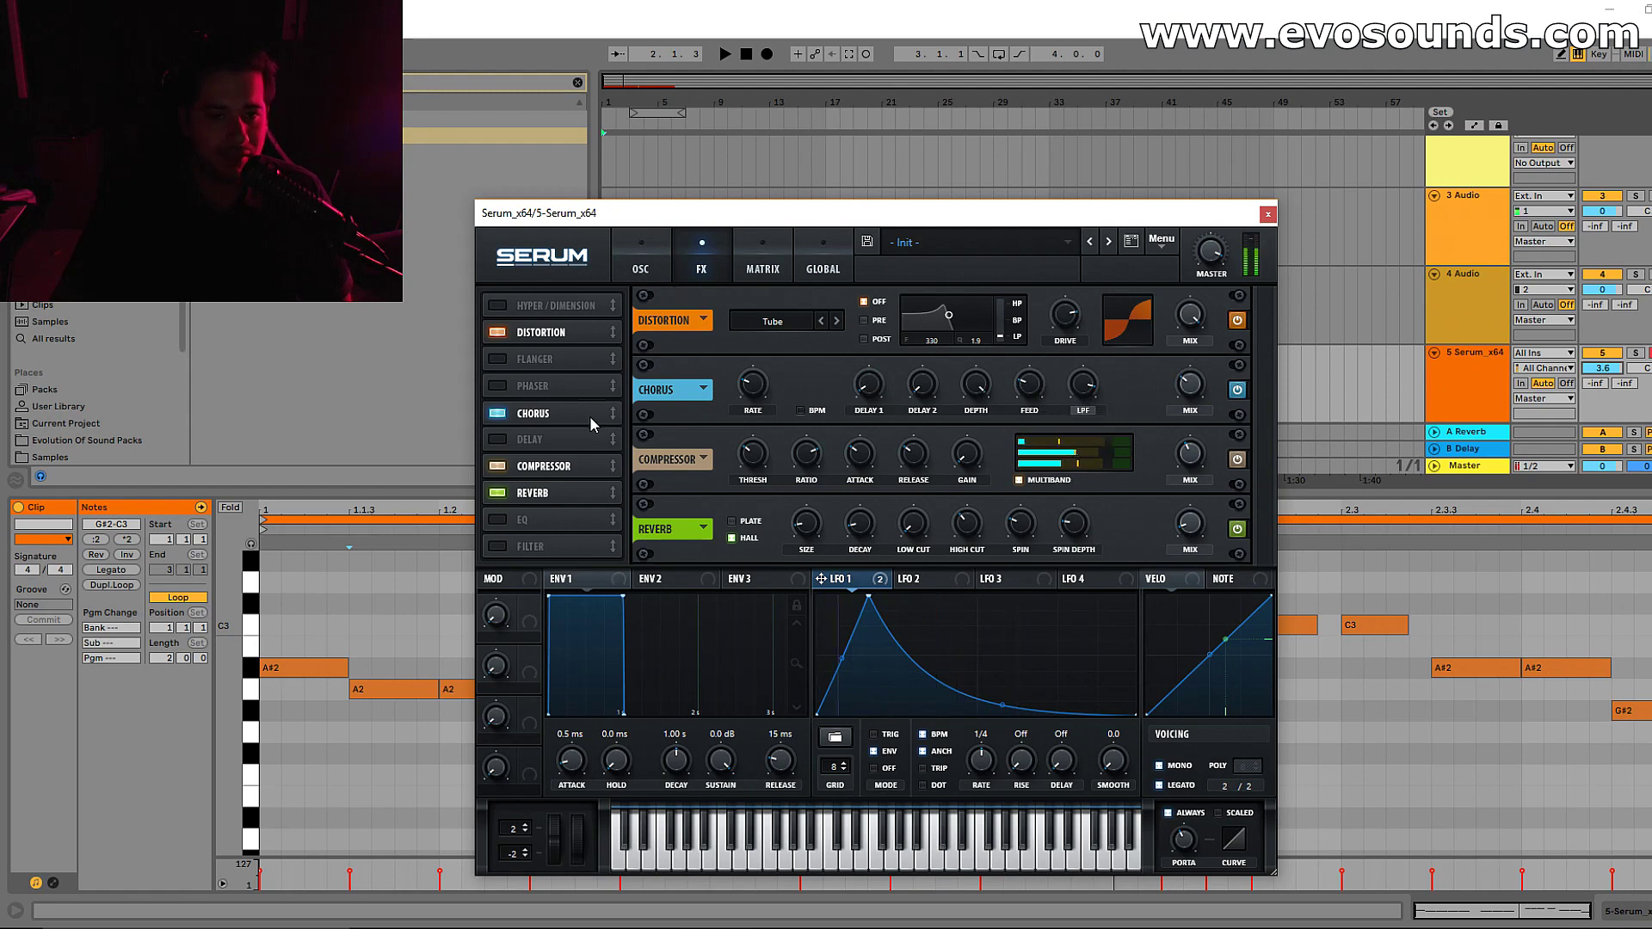
{"action": "left_click_drag", "start_coordinate": [590, 415], "coordinate": [580, 485]}
{"action": "left_click", "coordinate": [495, 467]}
Set oscillator B's octave to +1 and give oscillator A 4 unison voices with a detune of about 0.11
{"action": "left_click", "coordinate": [640, 258]}
{"action": "left_click_drag", "start_coordinate": [882, 351], "coordinate": [891, 373]}
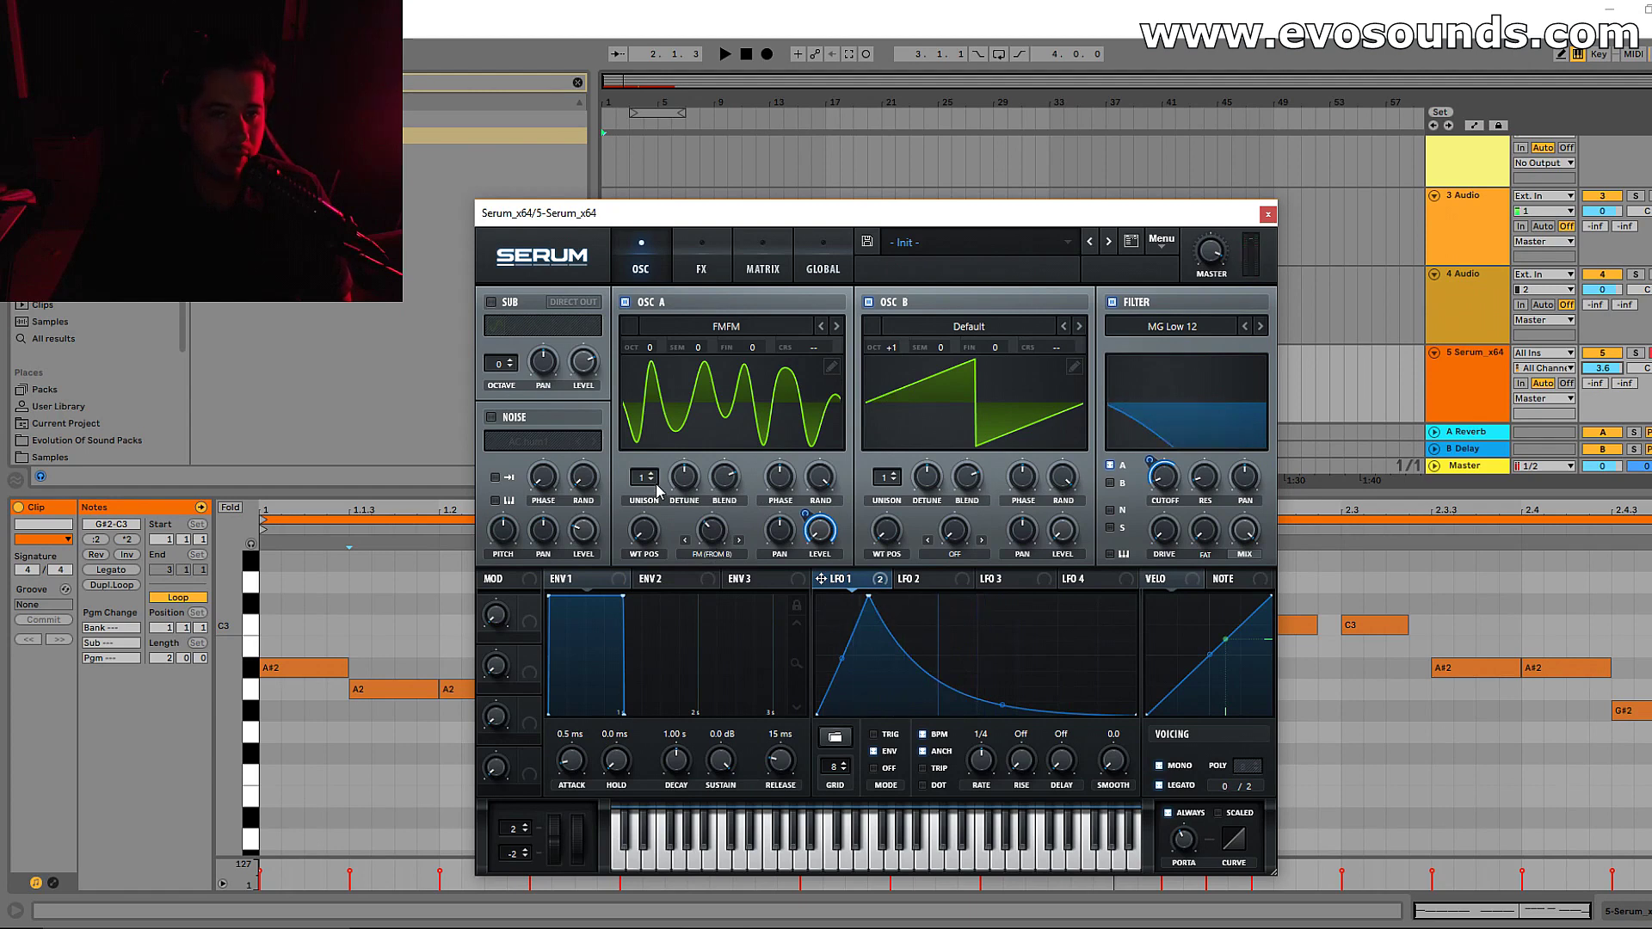
{"action": "left_click_drag", "start_coordinate": [642, 478], "coordinate": [671, 453]}
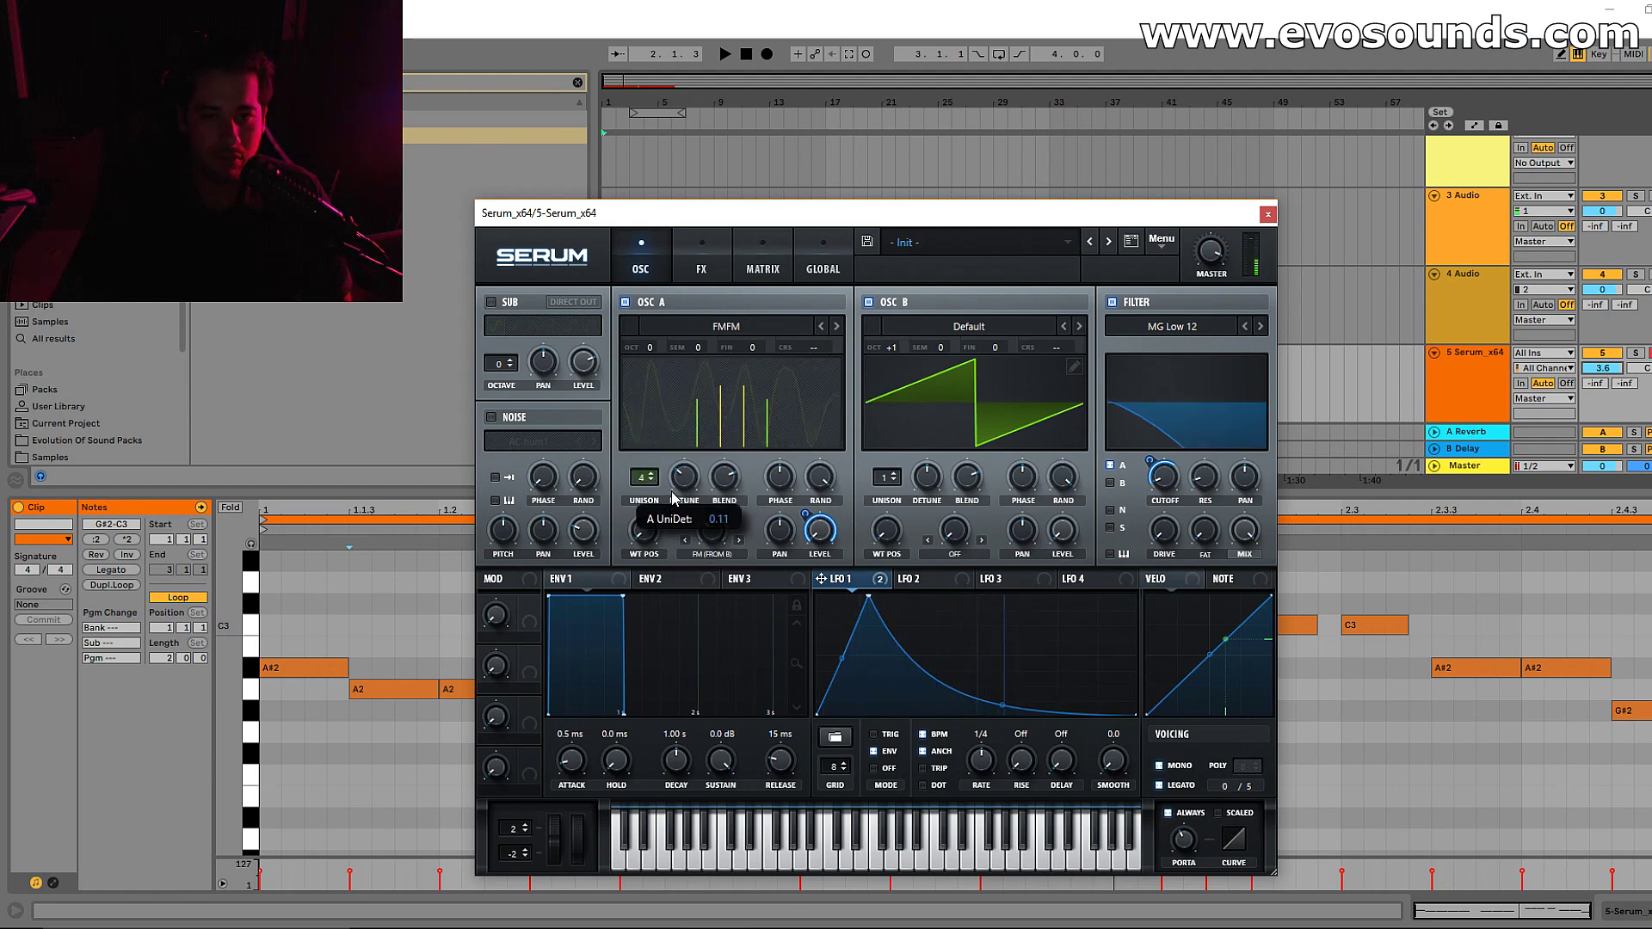
Switch the chorus back on and reduce its depth while auditioning the sound
{"action": "left_click", "coordinate": [701, 258]}
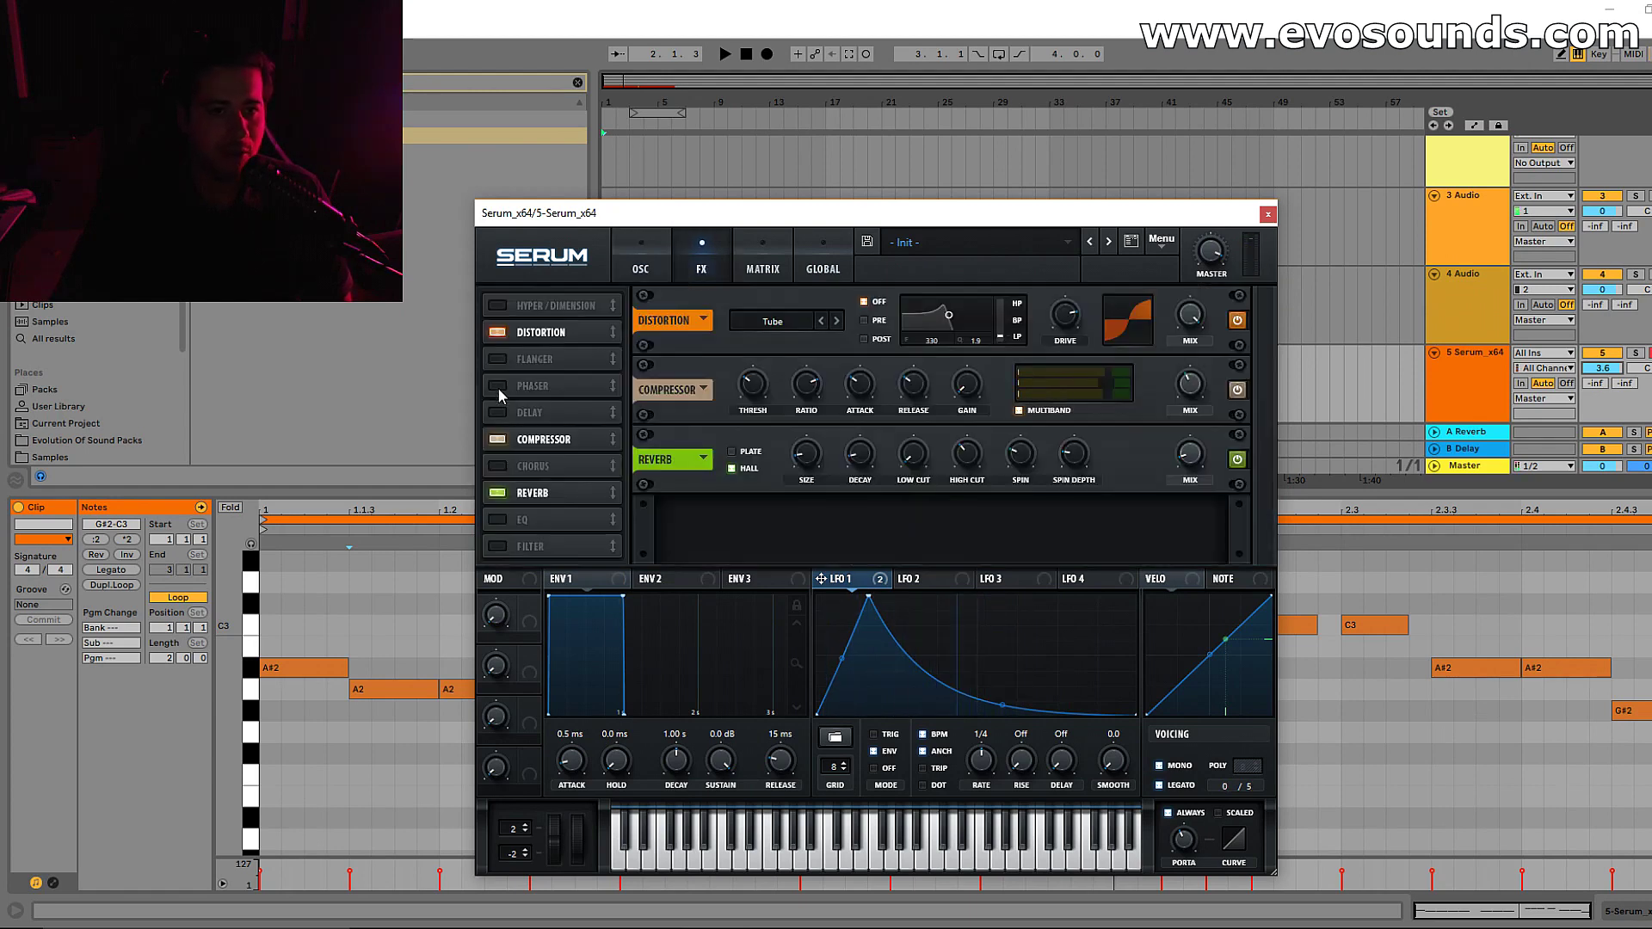
{"action": "left_click", "coordinate": [497, 465]}
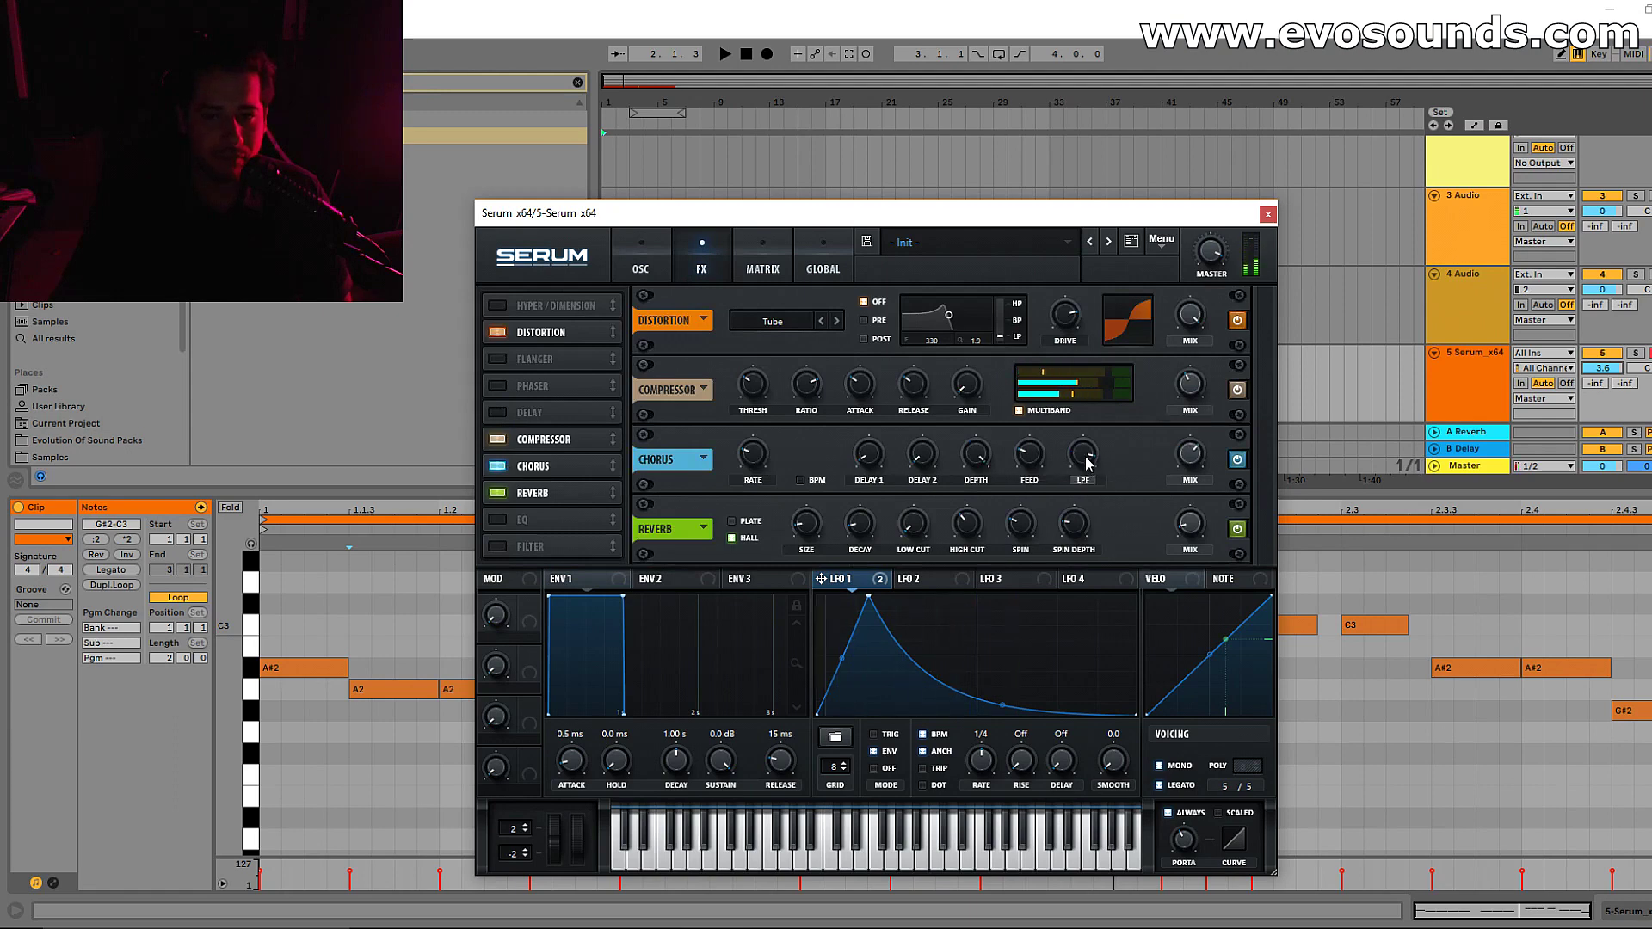
{"action": "left_click_drag", "start_coordinate": [974, 457], "coordinate": [966, 483]}
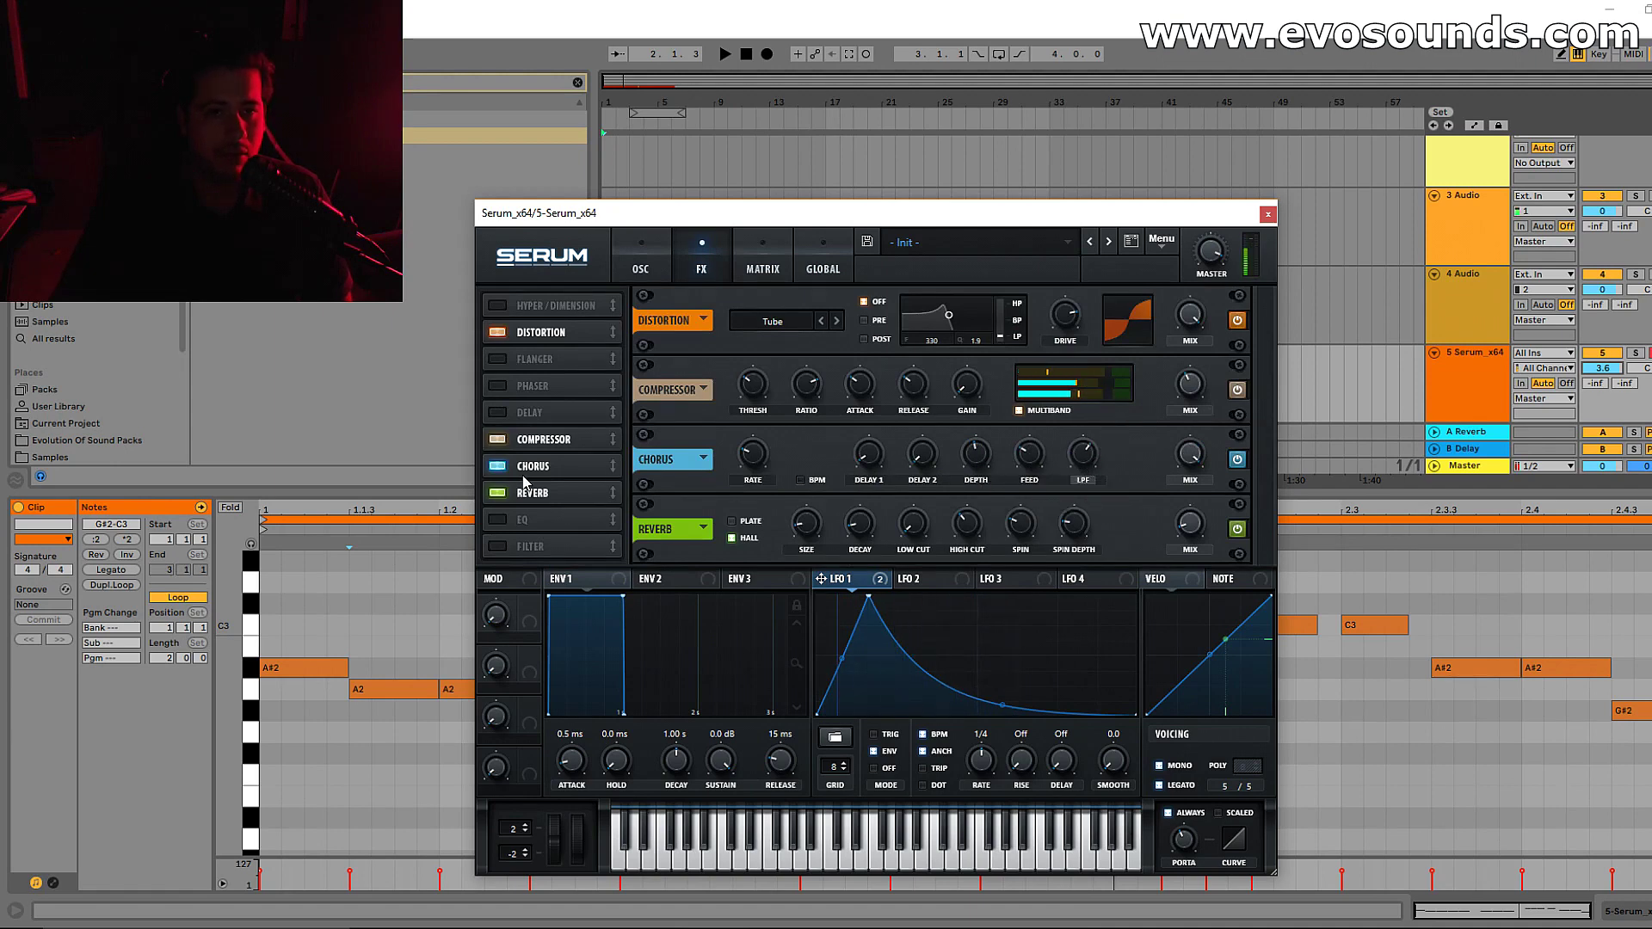
Load the Analog_BD_Sin wavetable into oscillator A and reduce its unison voices
{"action": "left_click", "coordinate": [640, 262]}
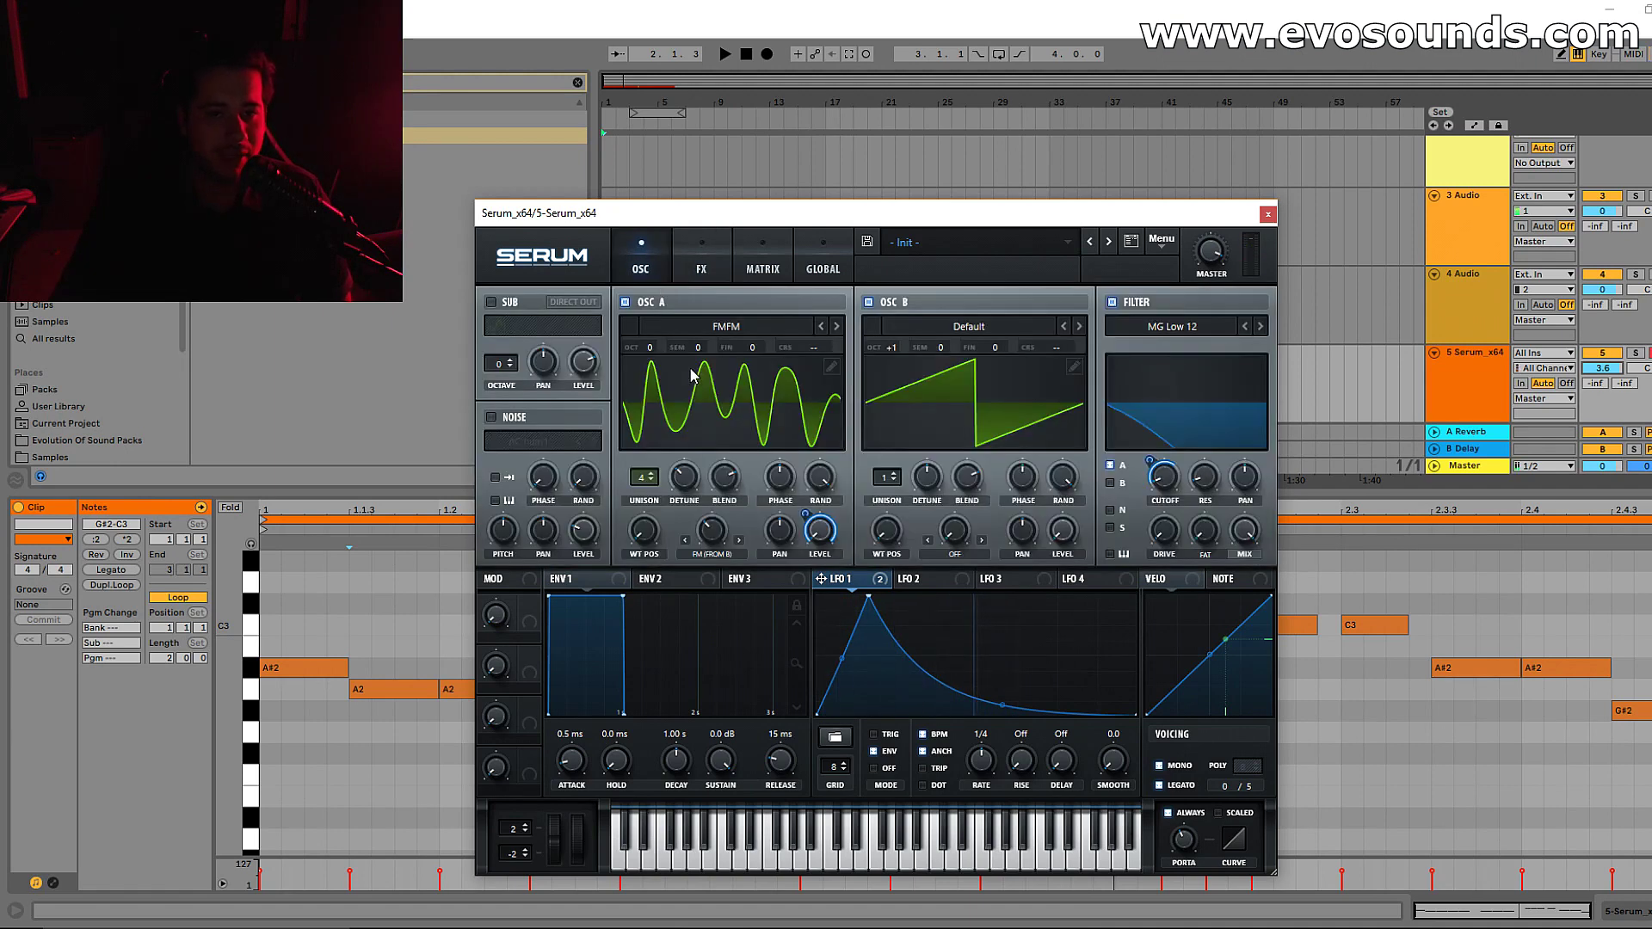
{"action": "left_click", "coordinate": [718, 326]}
{"action": "mouse_move", "coordinate": [683, 343]}
{"action": "left_click", "coordinate": [964, 372]}
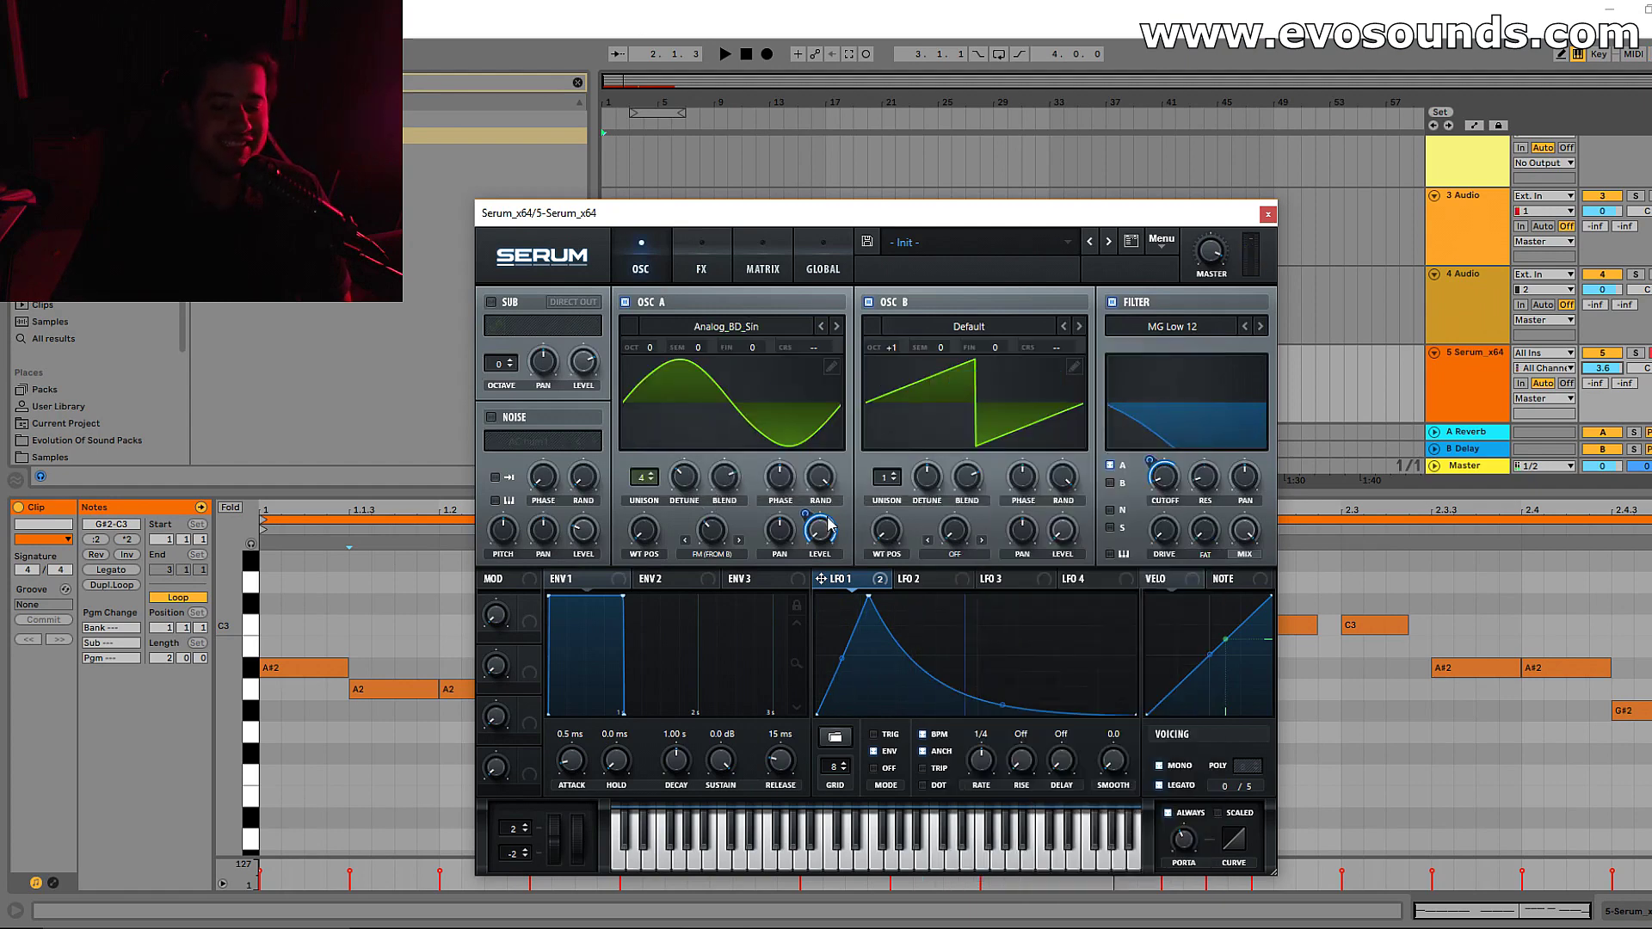
{"action": "left_click_drag", "start_coordinate": [645, 477], "coordinate": [646, 498]}
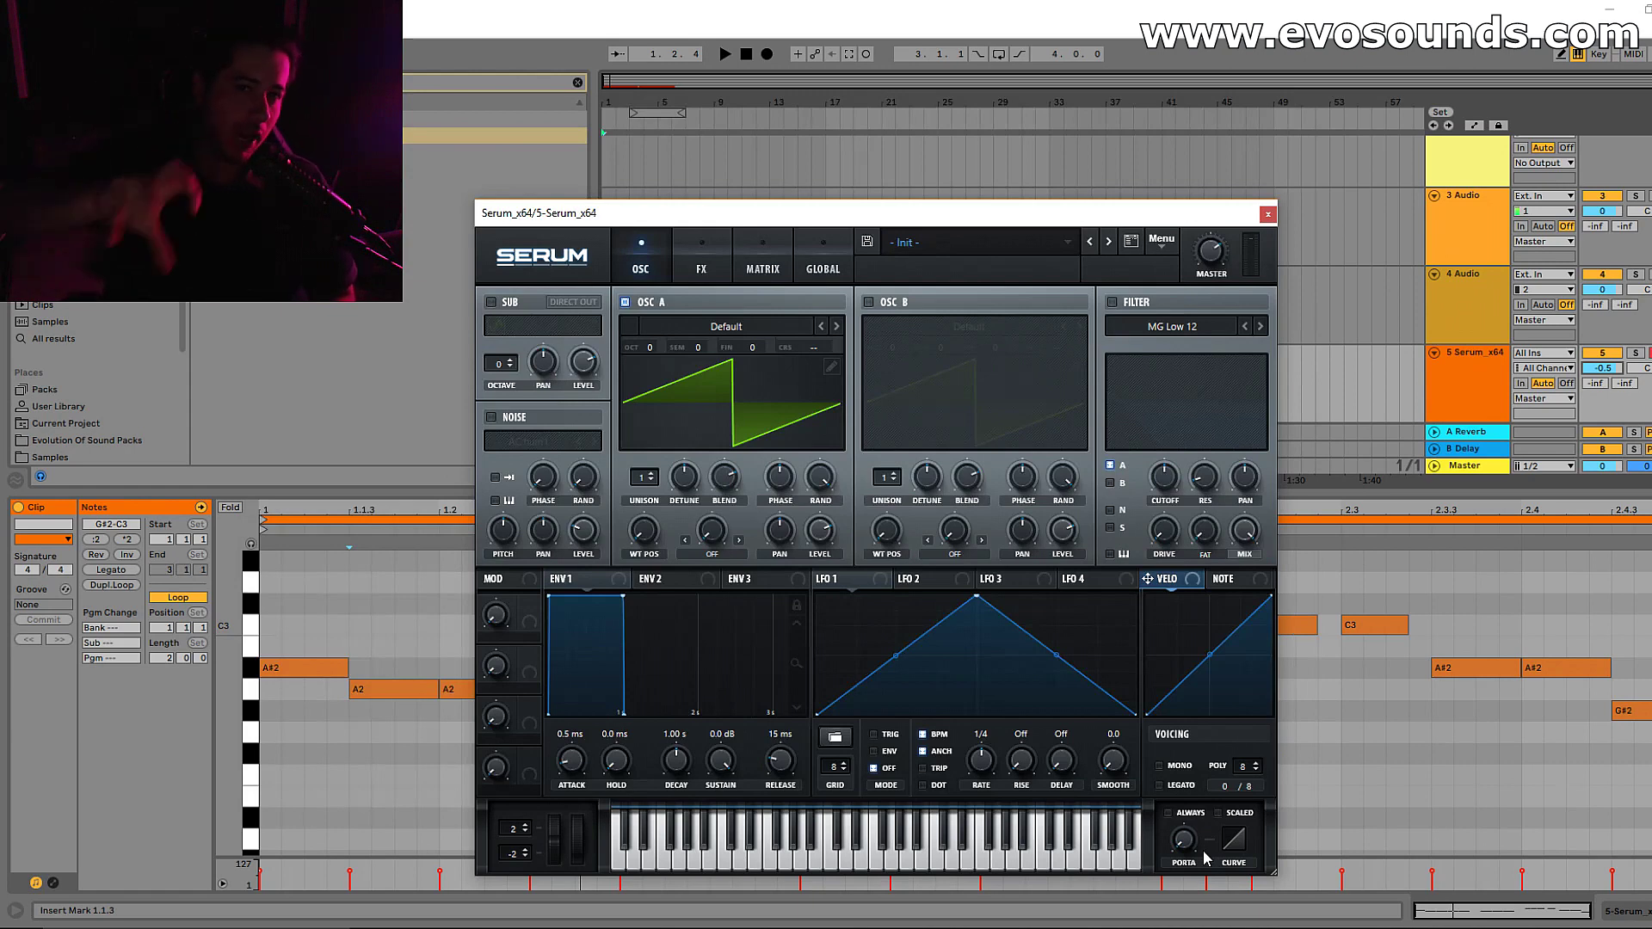
Load the Basic Shapes wavetable into oscillator A of the Init patch and move its wavetable position to the square wave
{"action": "left_click", "coordinate": [731, 328]}
{"action": "mouse_move", "coordinate": [775, 346]}
{"action": "left_click", "coordinate": [998, 431]}
{"action": "left_click_drag", "start_coordinate": [663, 525], "coordinate": [685, 446]}
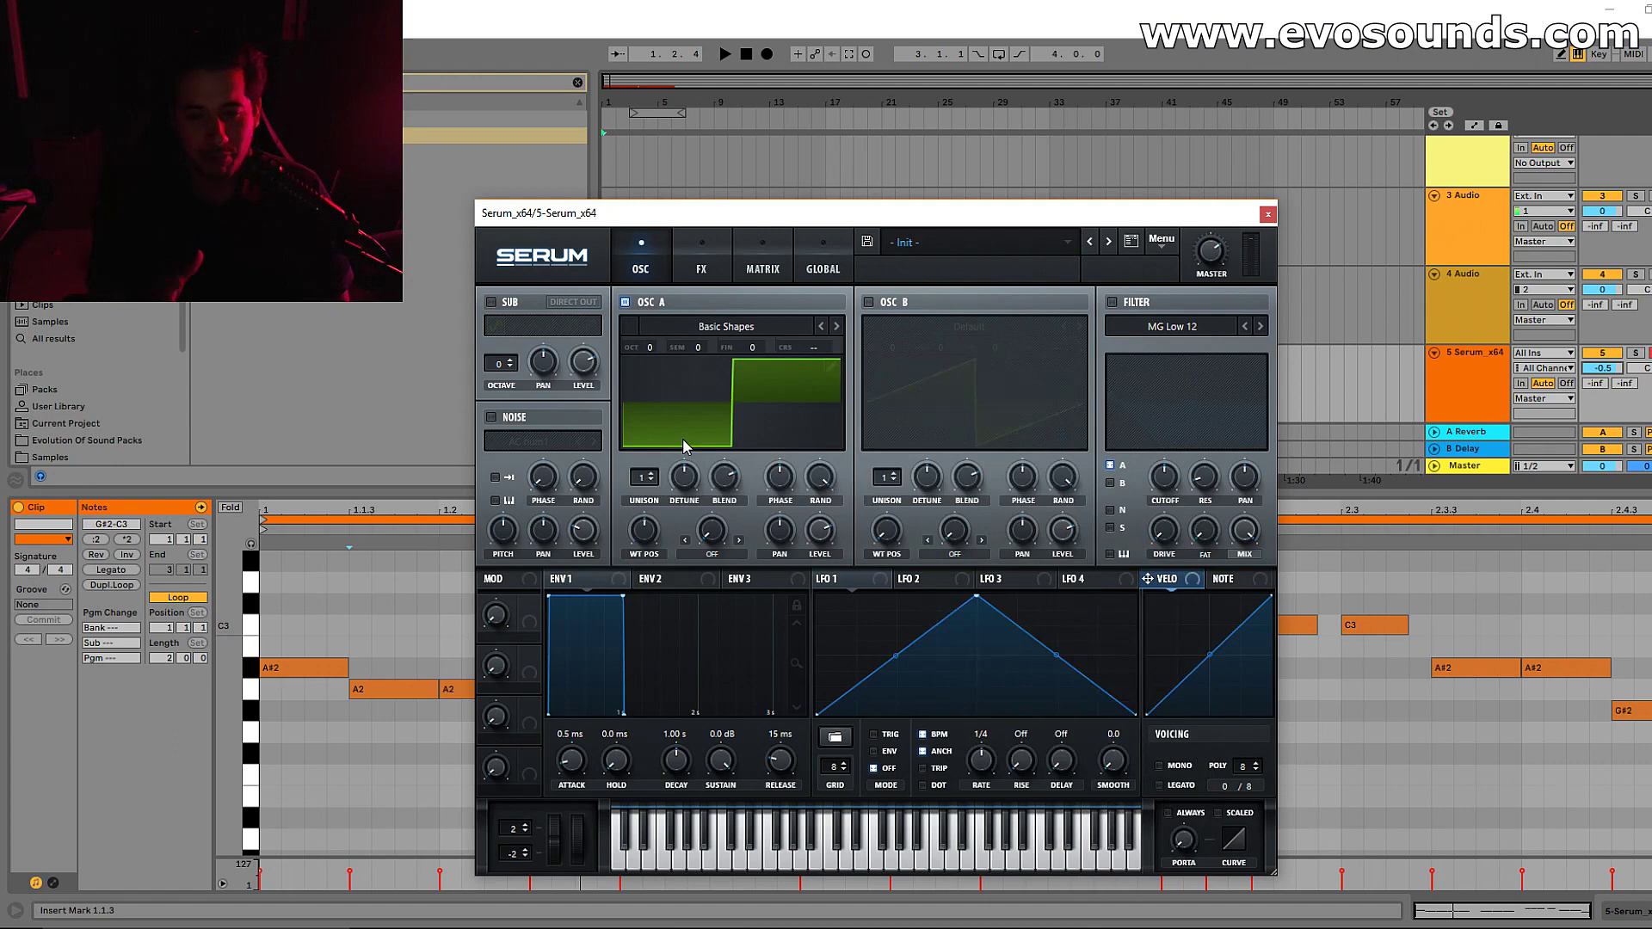
Enable an MG Low 18 filter and modulate its cutoff by about 53 with LFO 1, shaped with a peak near the start
{"action": "left_click", "coordinate": [1118, 298]}
{"action": "left_click_drag", "start_coordinate": [972, 600], "coordinate": [780, 572]}
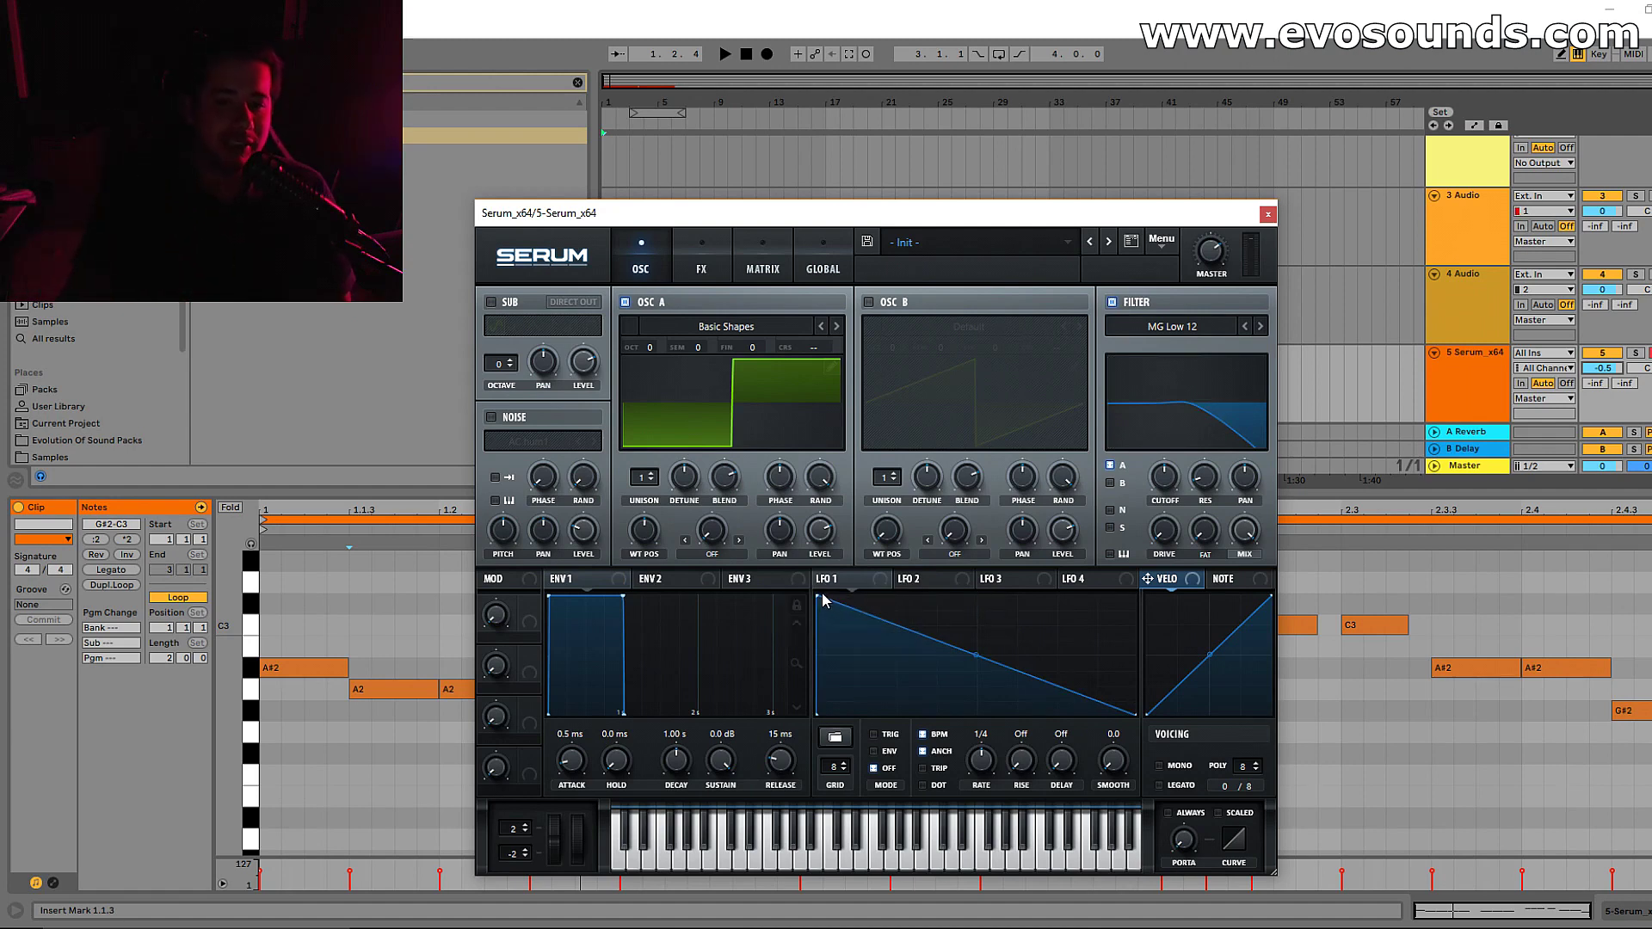
{"action": "left_click_drag", "start_coordinate": [824, 595], "coordinate": [834, 594]}
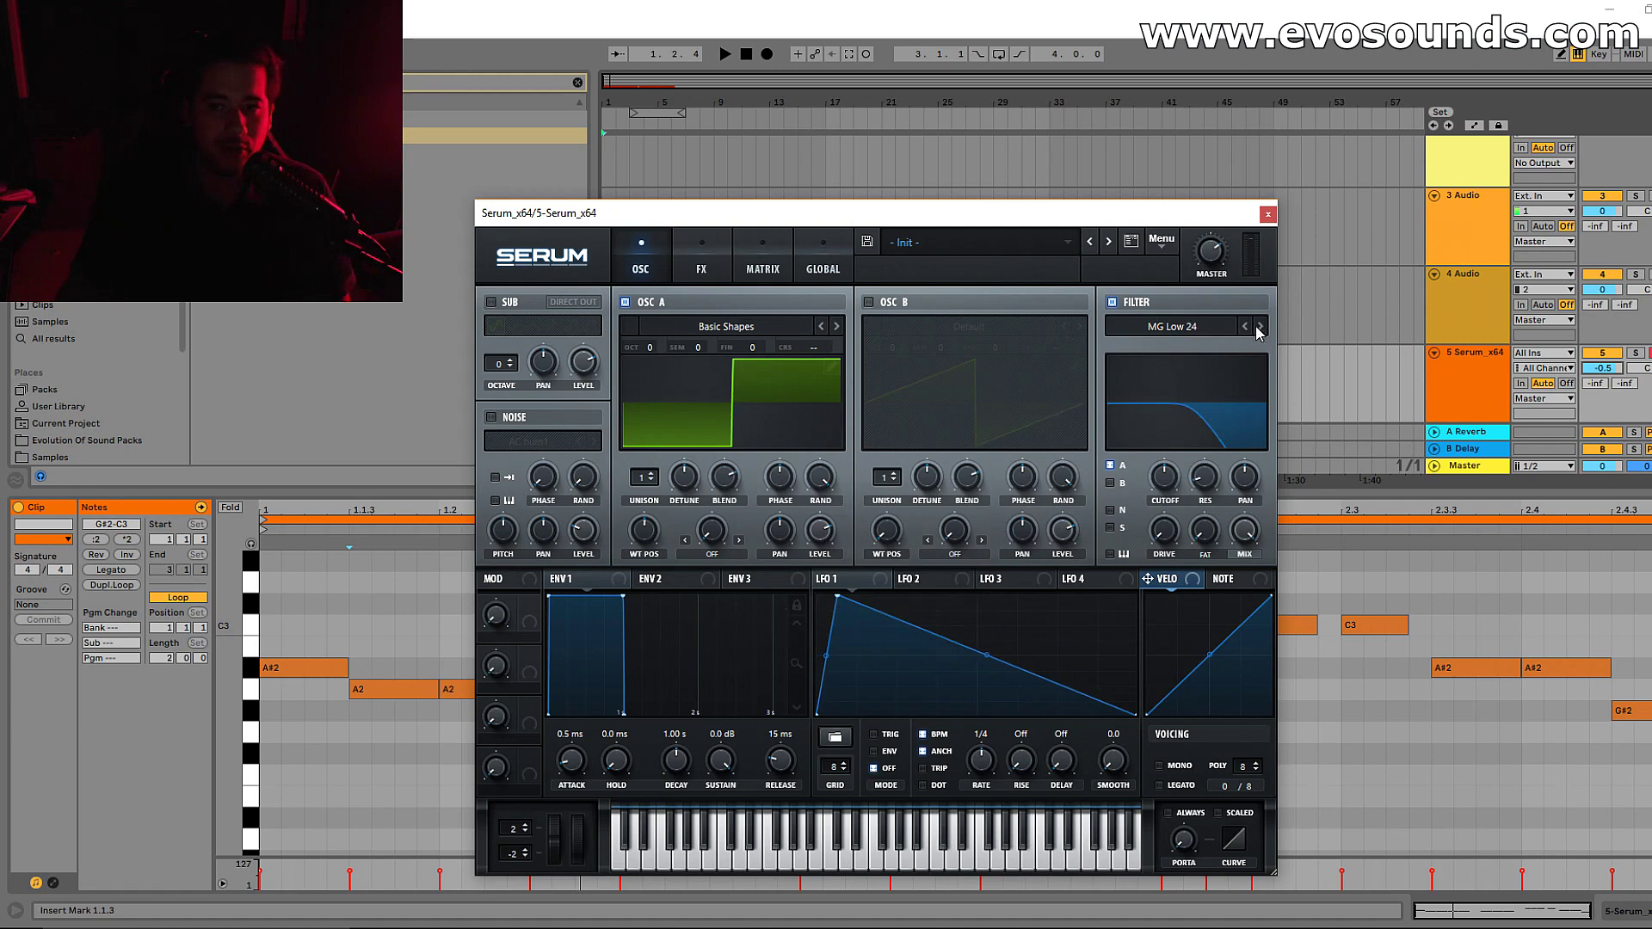
{"action": "left_click_drag", "start_coordinate": [822, 578], "coordinate": [1163, 477]}
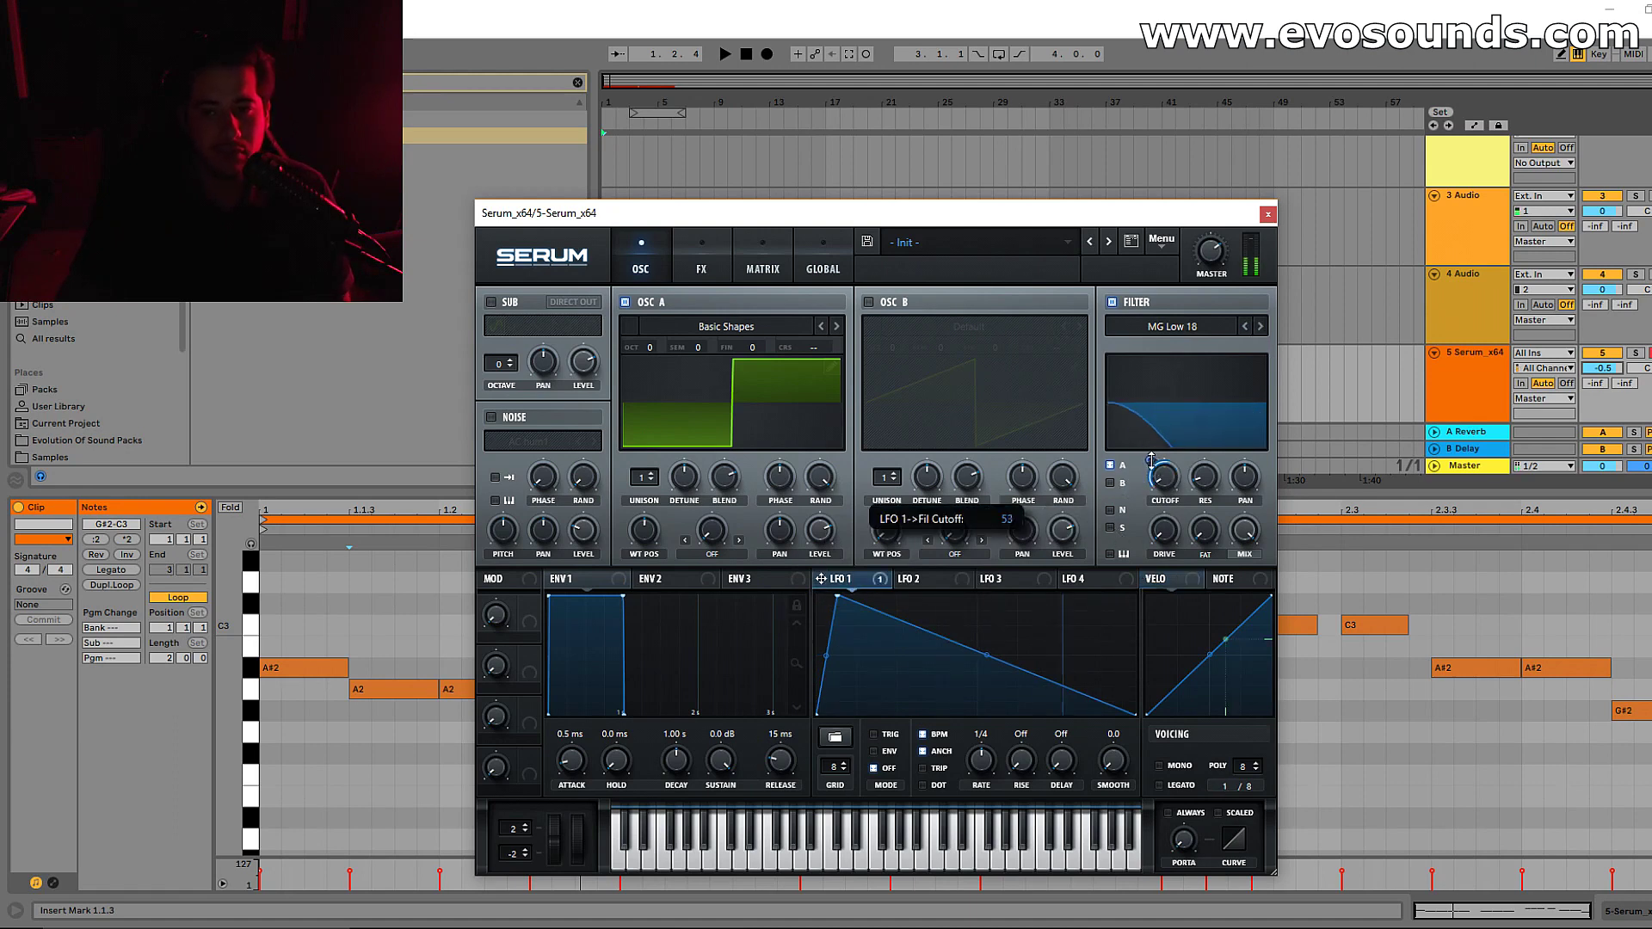
Raise the filter resonance to about 31%, reposition the LFO 1 peak just after the start with a curved rise, and audition the sound
{"action": "left_click_drag", "start_coordinate": [838, 596], "coordinate": [817, 591]}
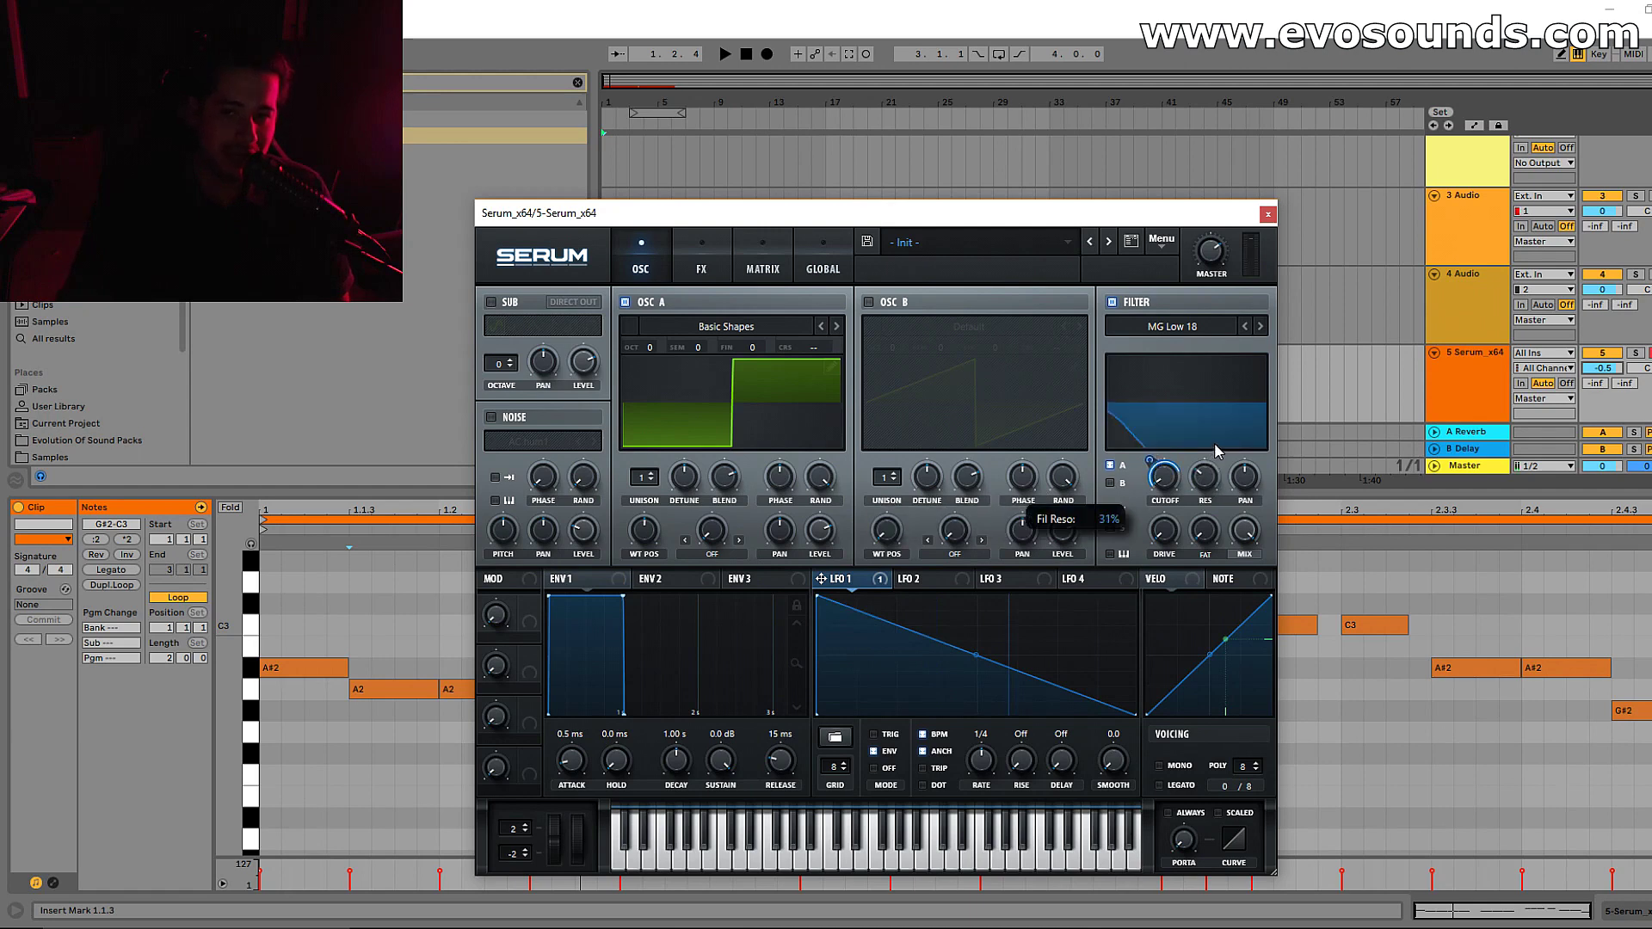
{"action": "mouse_move", "coordinate": [818, 592]}
{"action": "left_mouse_down"}
{"action": "mouse_move", "coordinate": [871, 595]}
{"action": "mouse_move", "coordinate": [841, 592]}
{"action": "left_mouse_up"}
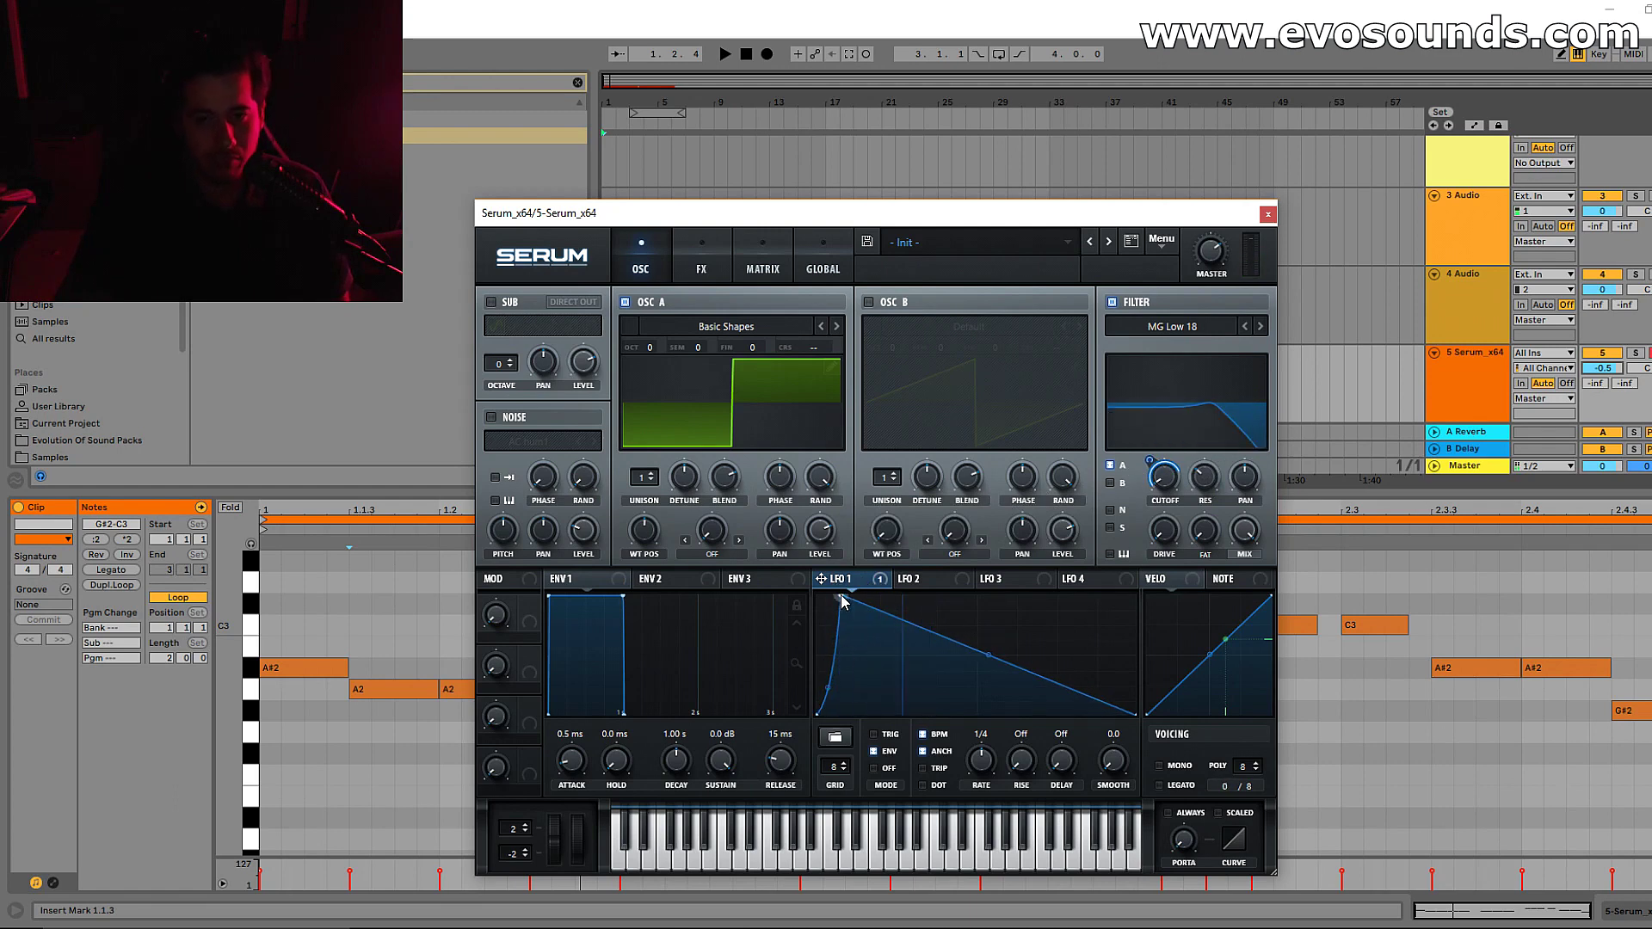
{"action": "key", "text": "z"}
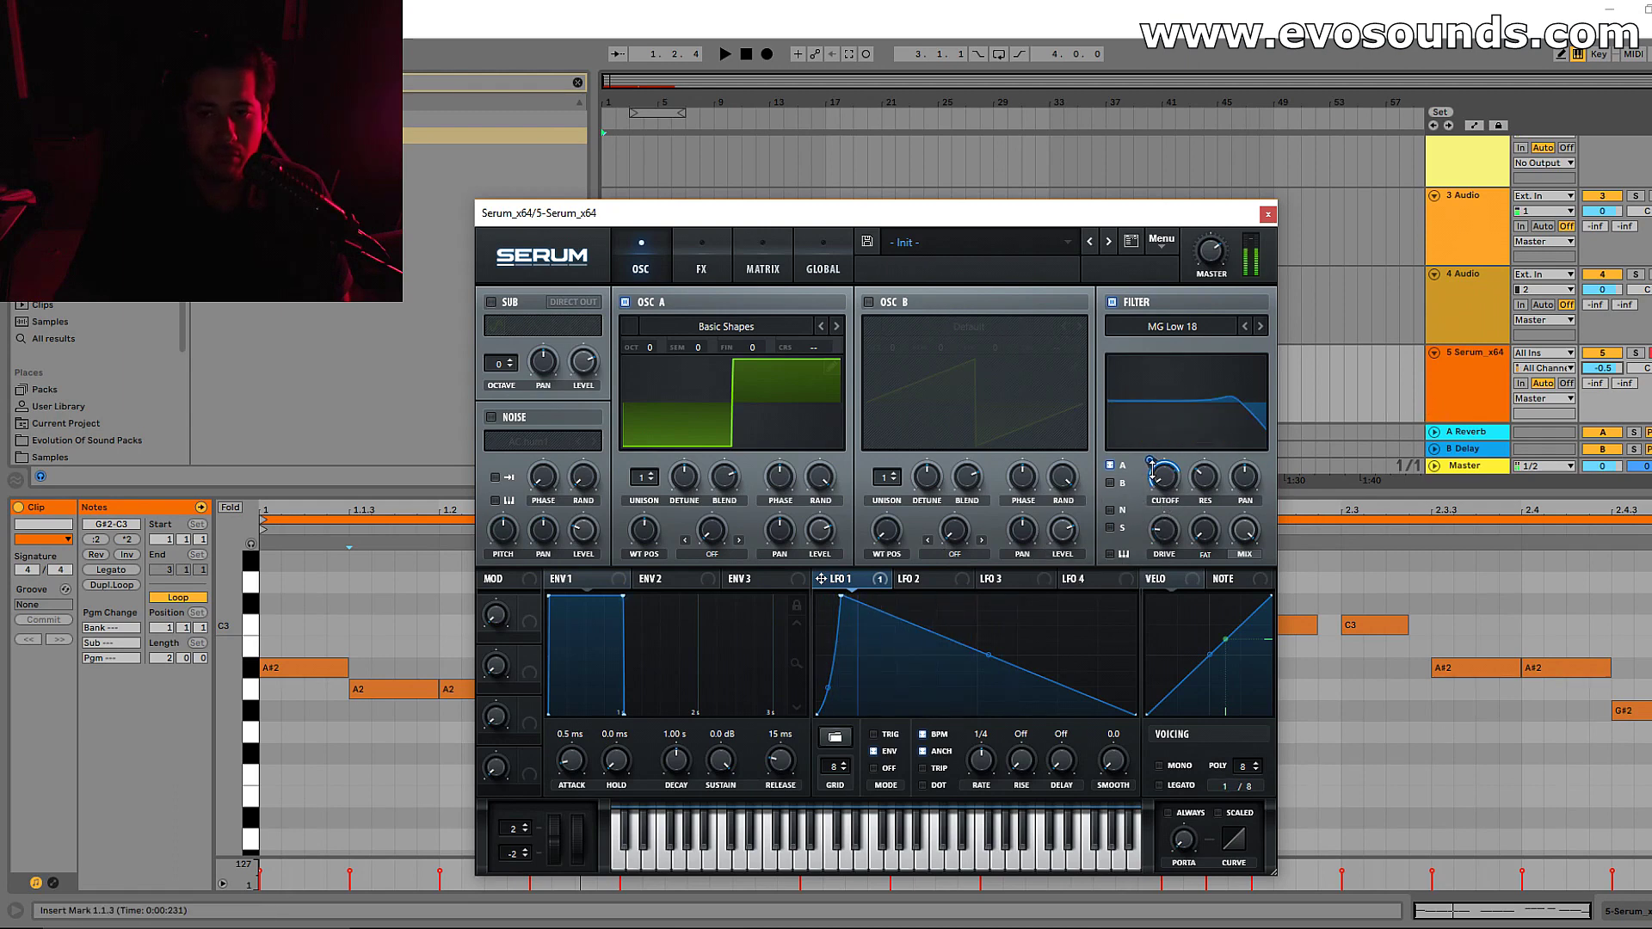
Set the LFO 1 modulation of the filter cutoff to about 65 and compare oscillator A's saw shape with the square wave, keeping the square
{"action": "mouse_move", "coordinate": [1151, 474]}
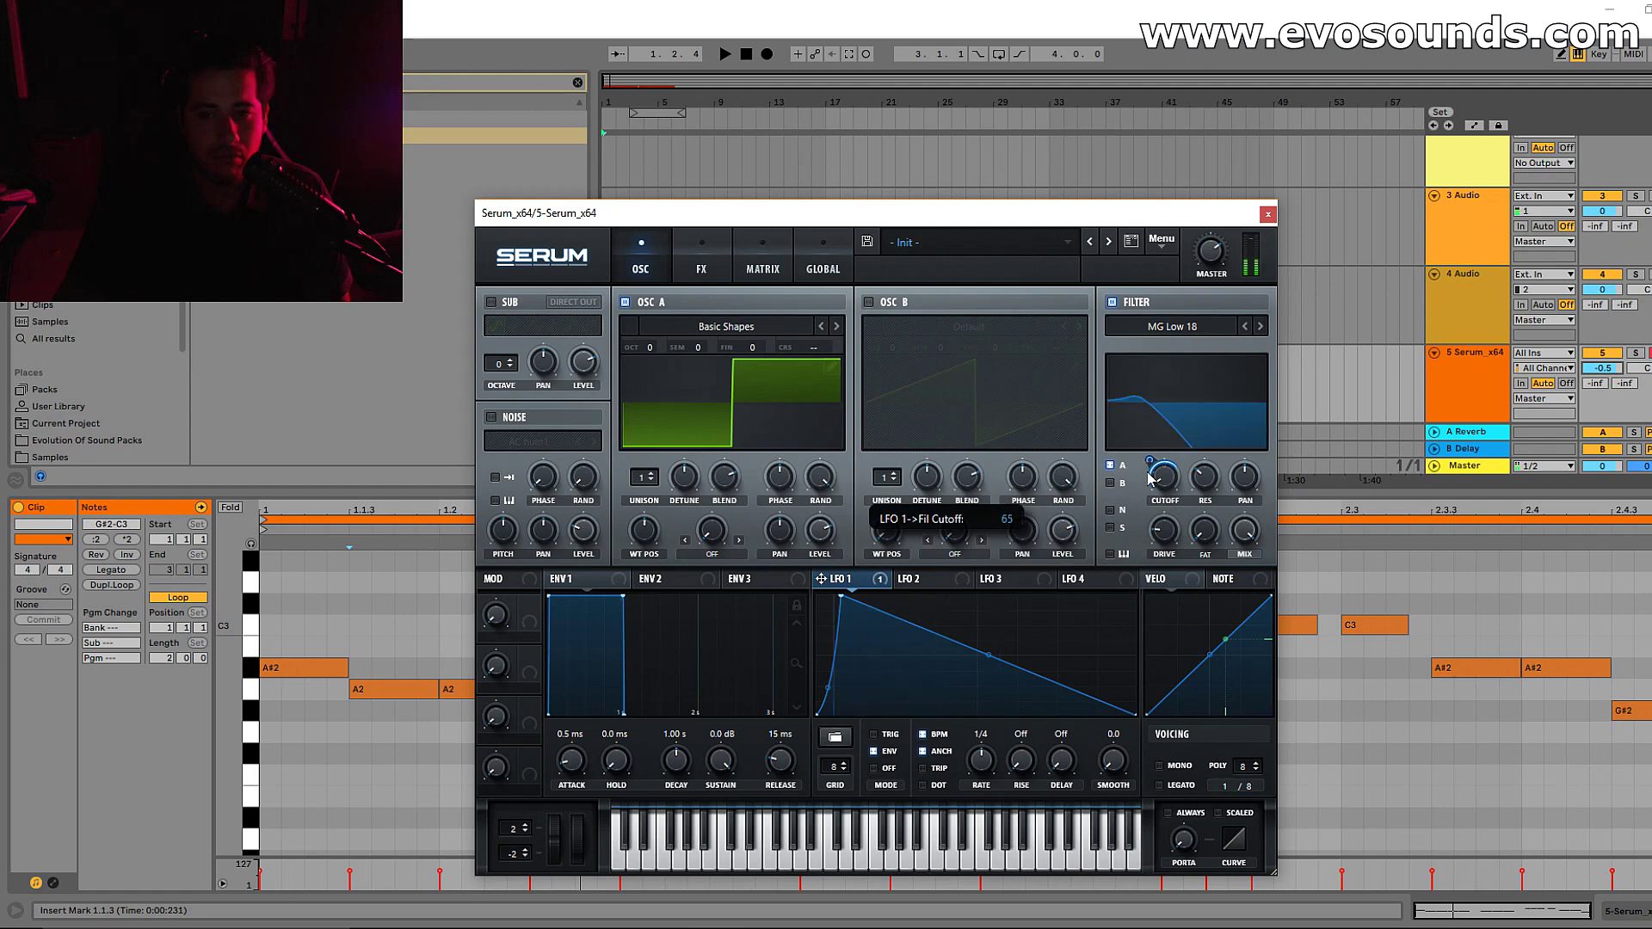
{"action": "left_click_drag", "start_coordinate": [634, 538], "coordinate": [600, 561]}
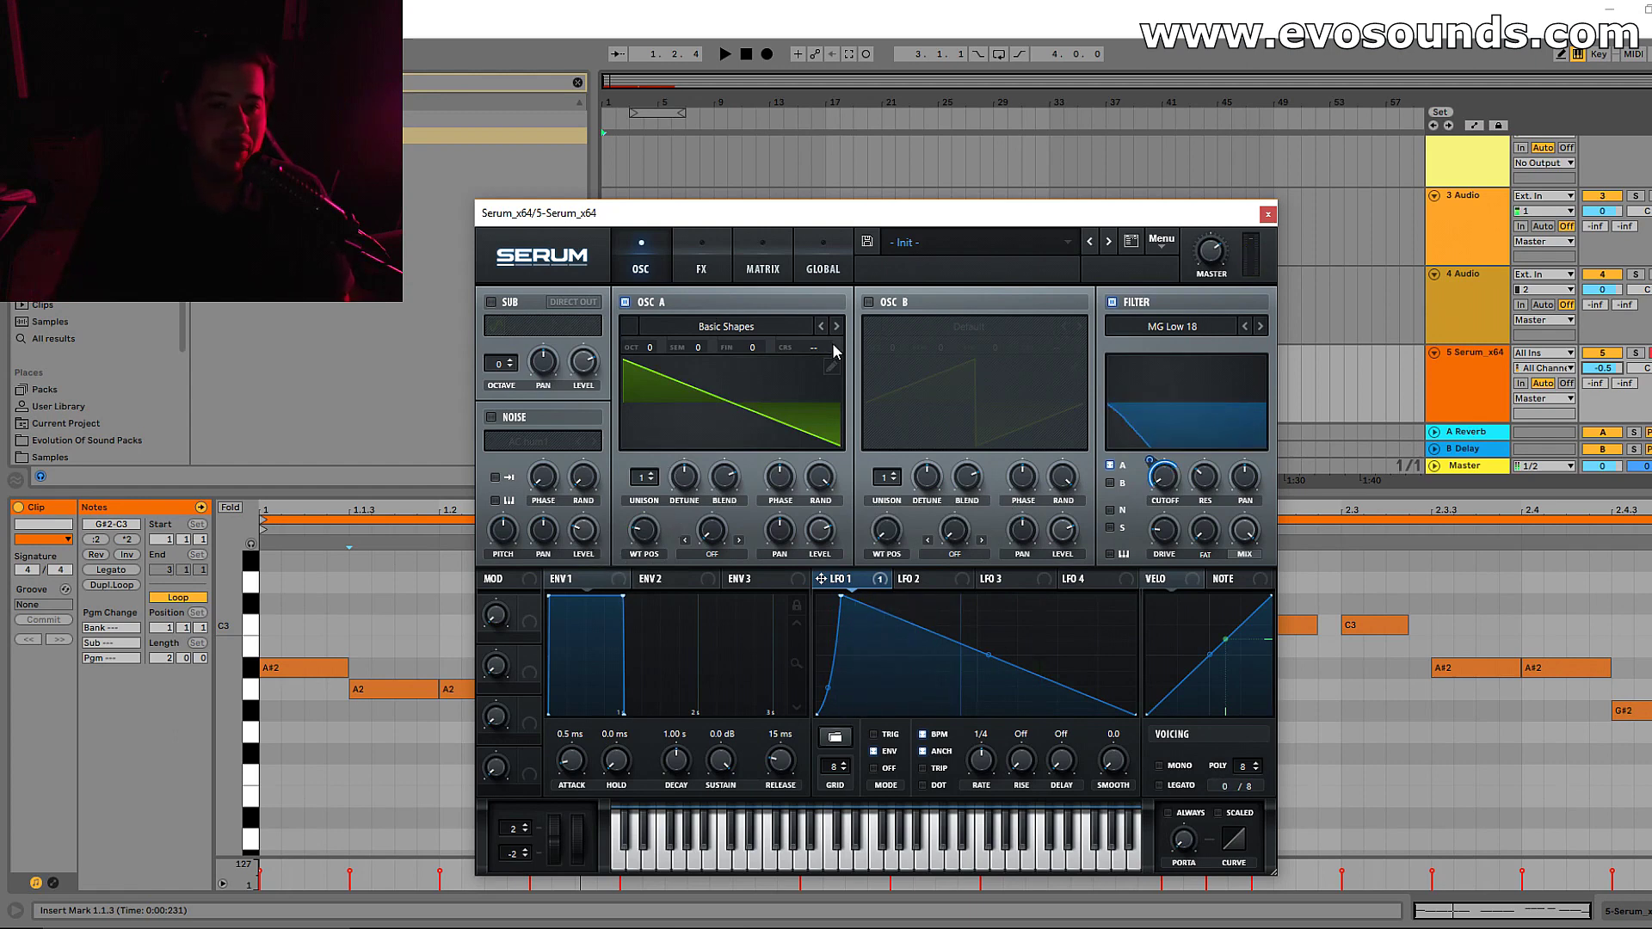
{"action": "left_click_drag", "start_coordinate": [634, 548], "coordinate": [651, 519]}
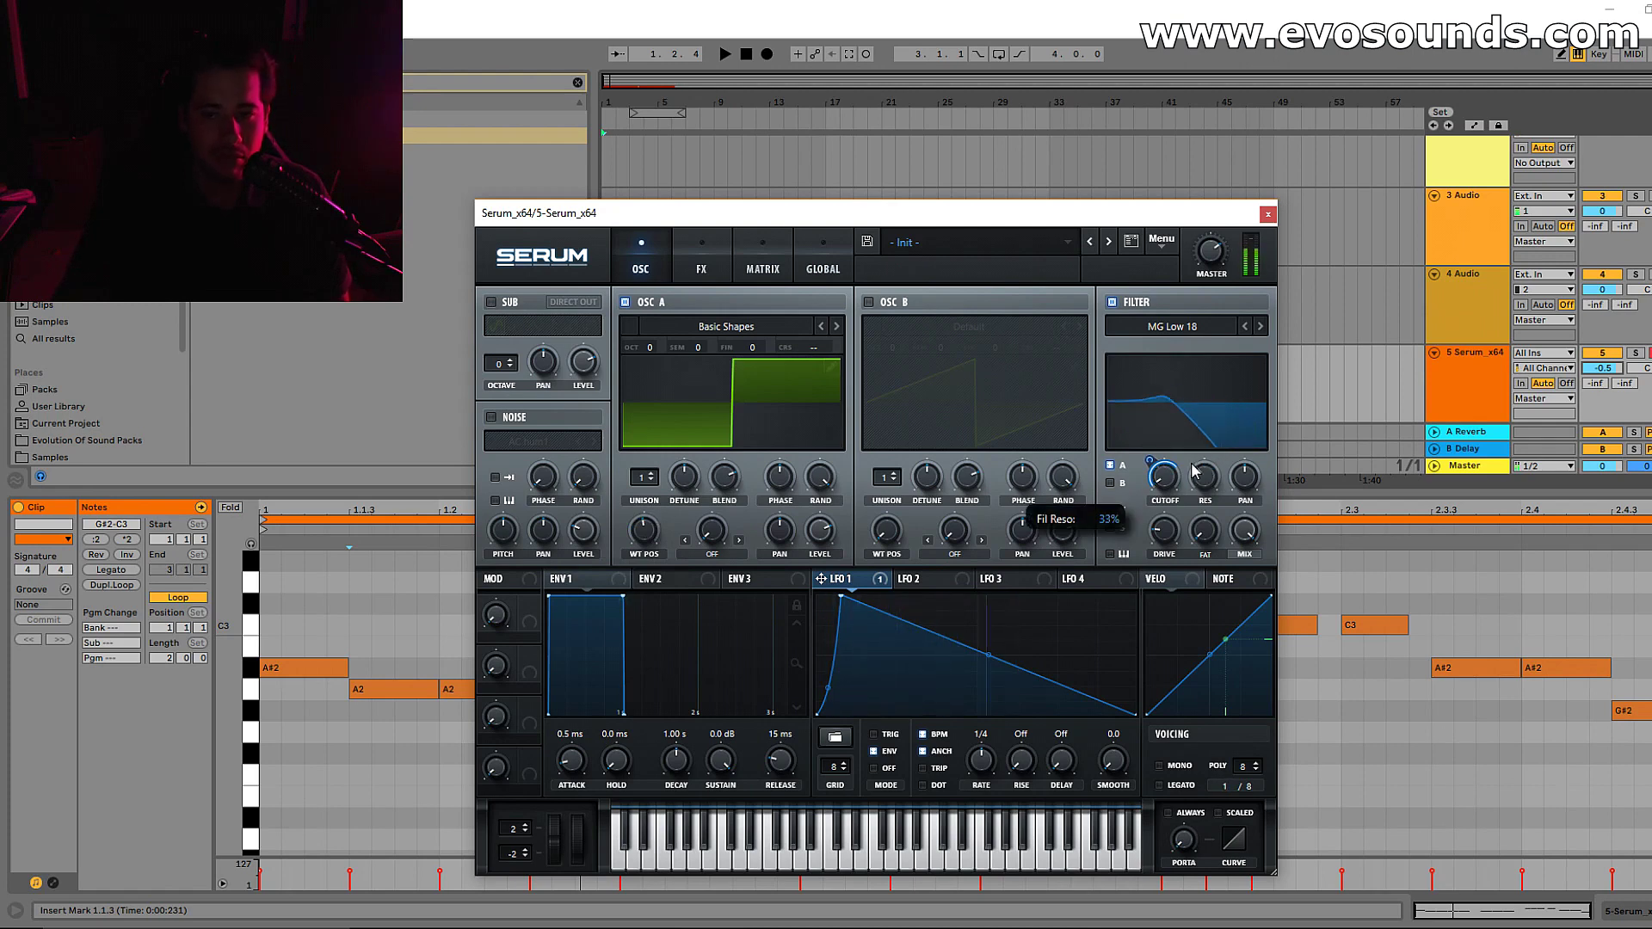
Adjust the filter resonance to about 33% and bend LFO 1's falling segment slightly downward into a curved decay
{"action": "scroll", "coordinate": [1193, 457], "scroll_direction": "down", "scroll_amount": 5}
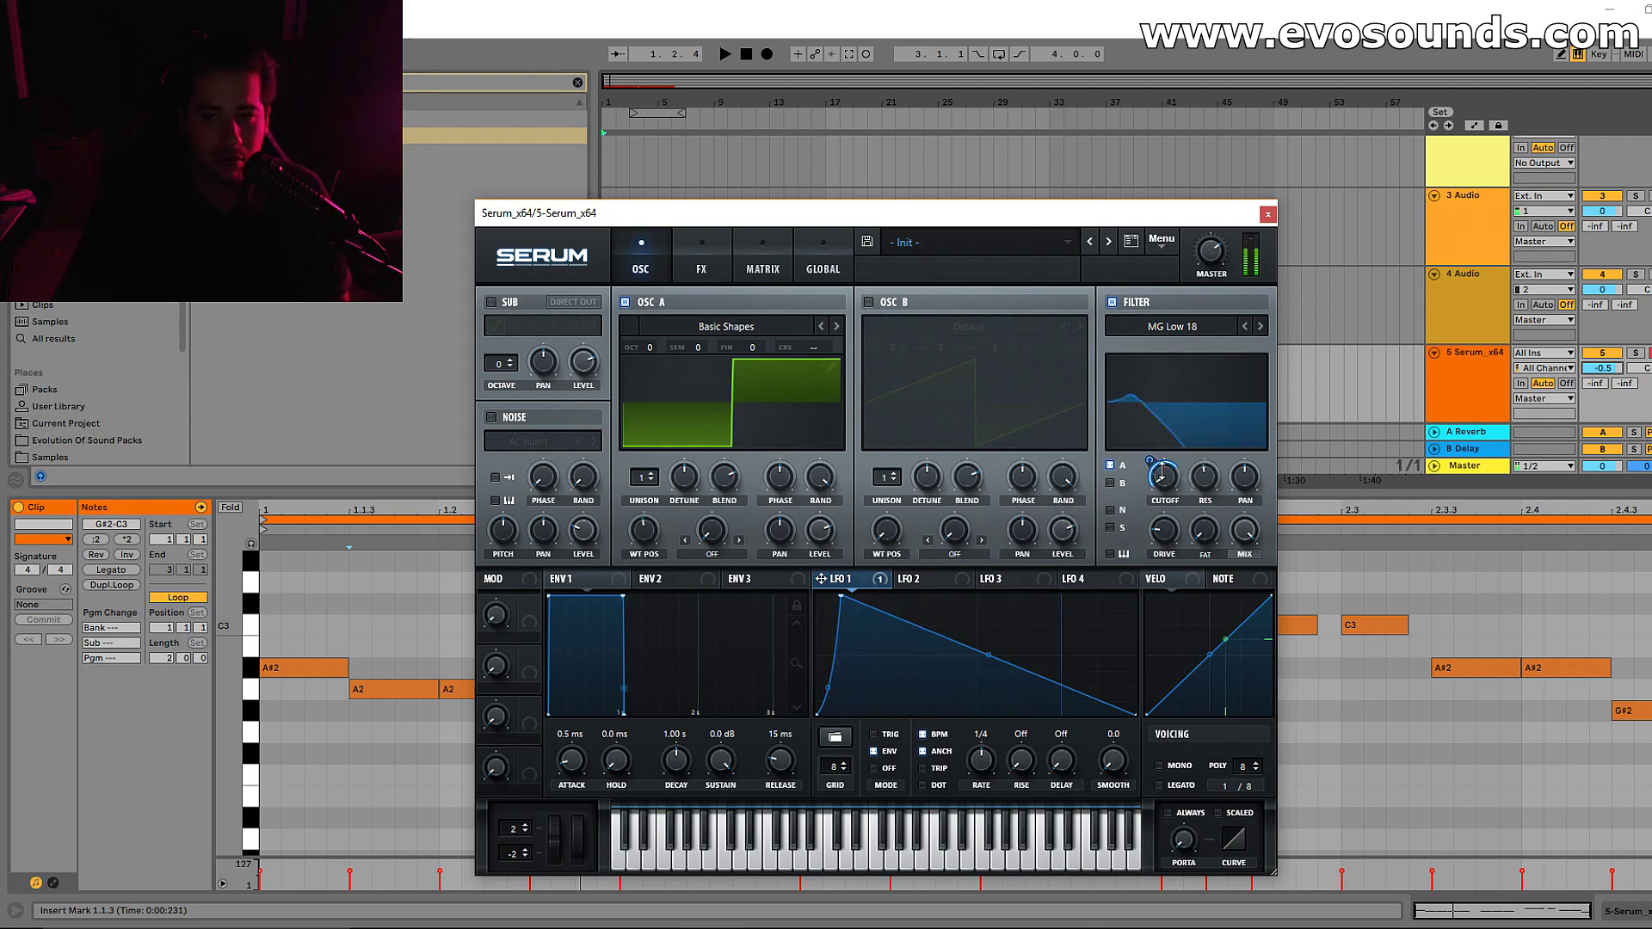
{"action": "mouse_move", "coordinate": [987, 656]}
{"action": "left_mouse_down"}
{"action": "mouse_move", "coordinate": [966, 671]}
{"action": "mouse_move", "coordinate": [986, 637]}
{"action": "mouse_move", "coordinate": [970, 649]}
{"action": "mouse_move", "coordinate": [970, 634]}
{"action": "left_mouse_up"}
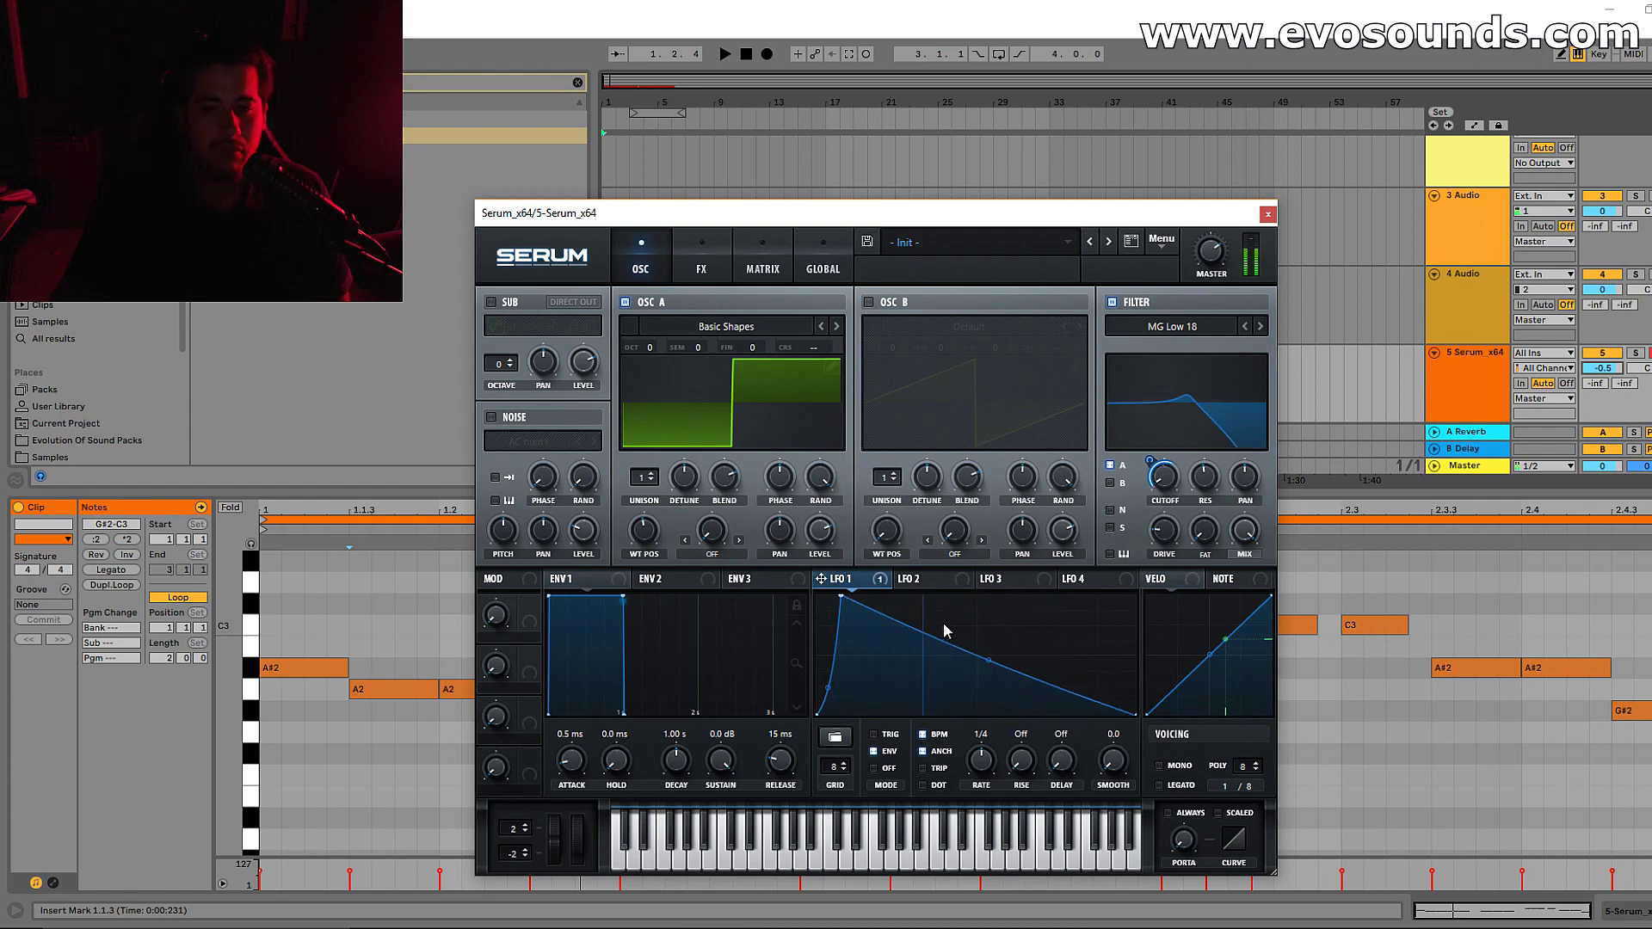
{"action": "mouse_move", "coordinate": [1151, 462]}
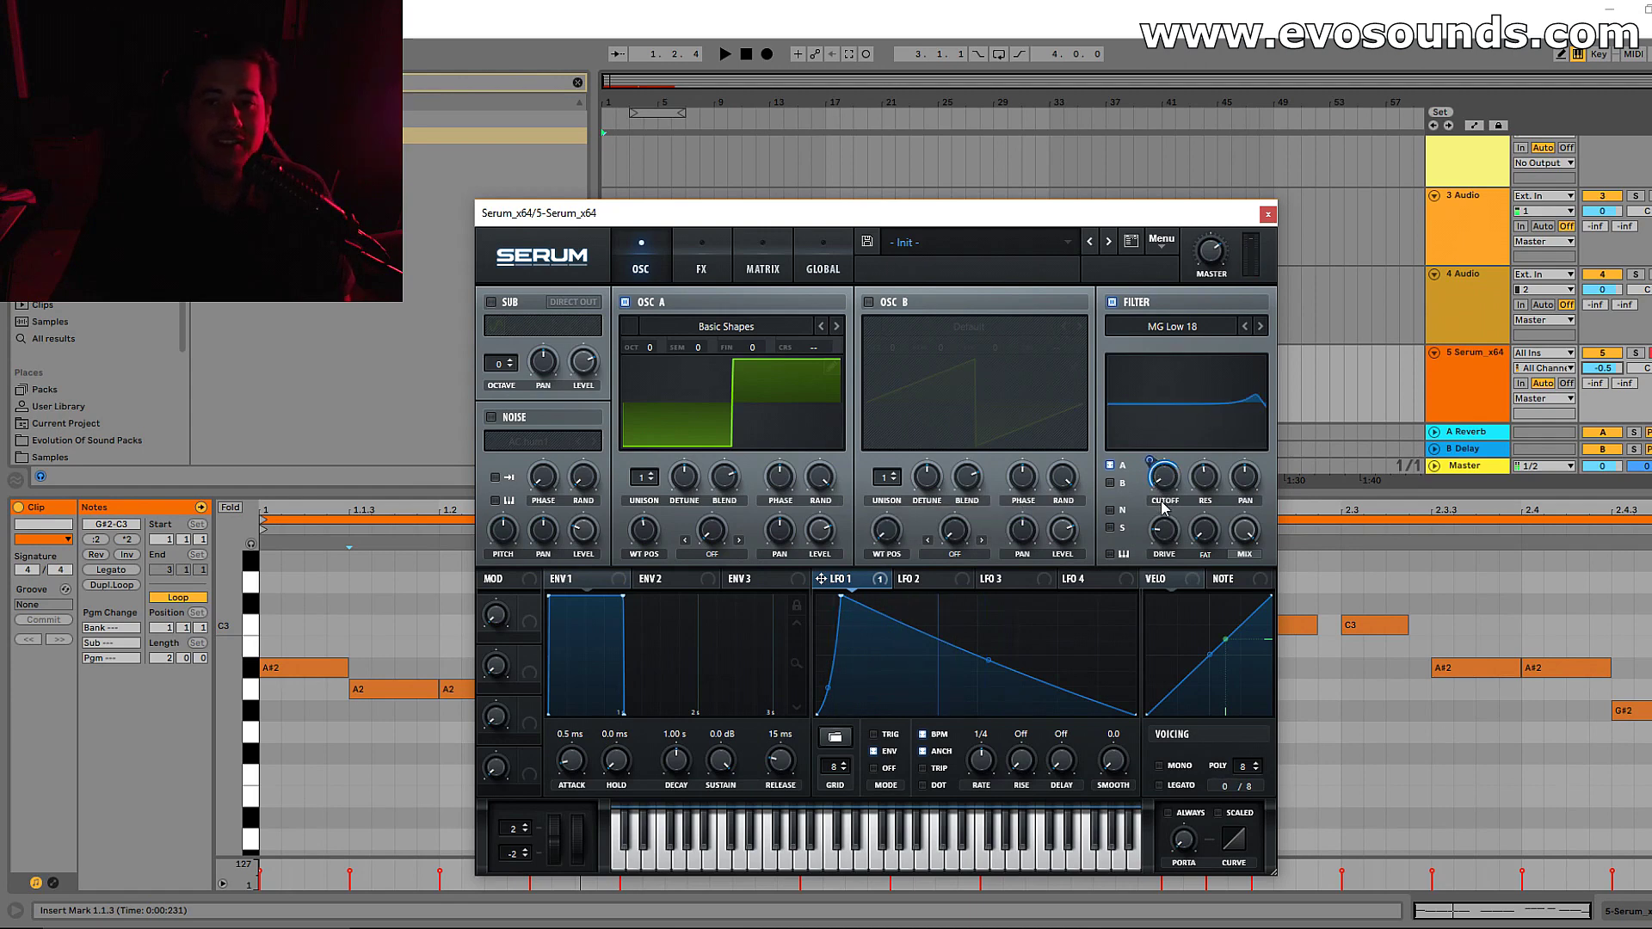
Try a Tube distortion with about 68% drive followed by a multiband compressor with a threshold around -18.1 dB
{"action": "left_click", "coordinate": [702, 258]}
{"action": "left_click", "coordinate": [497, 333]}
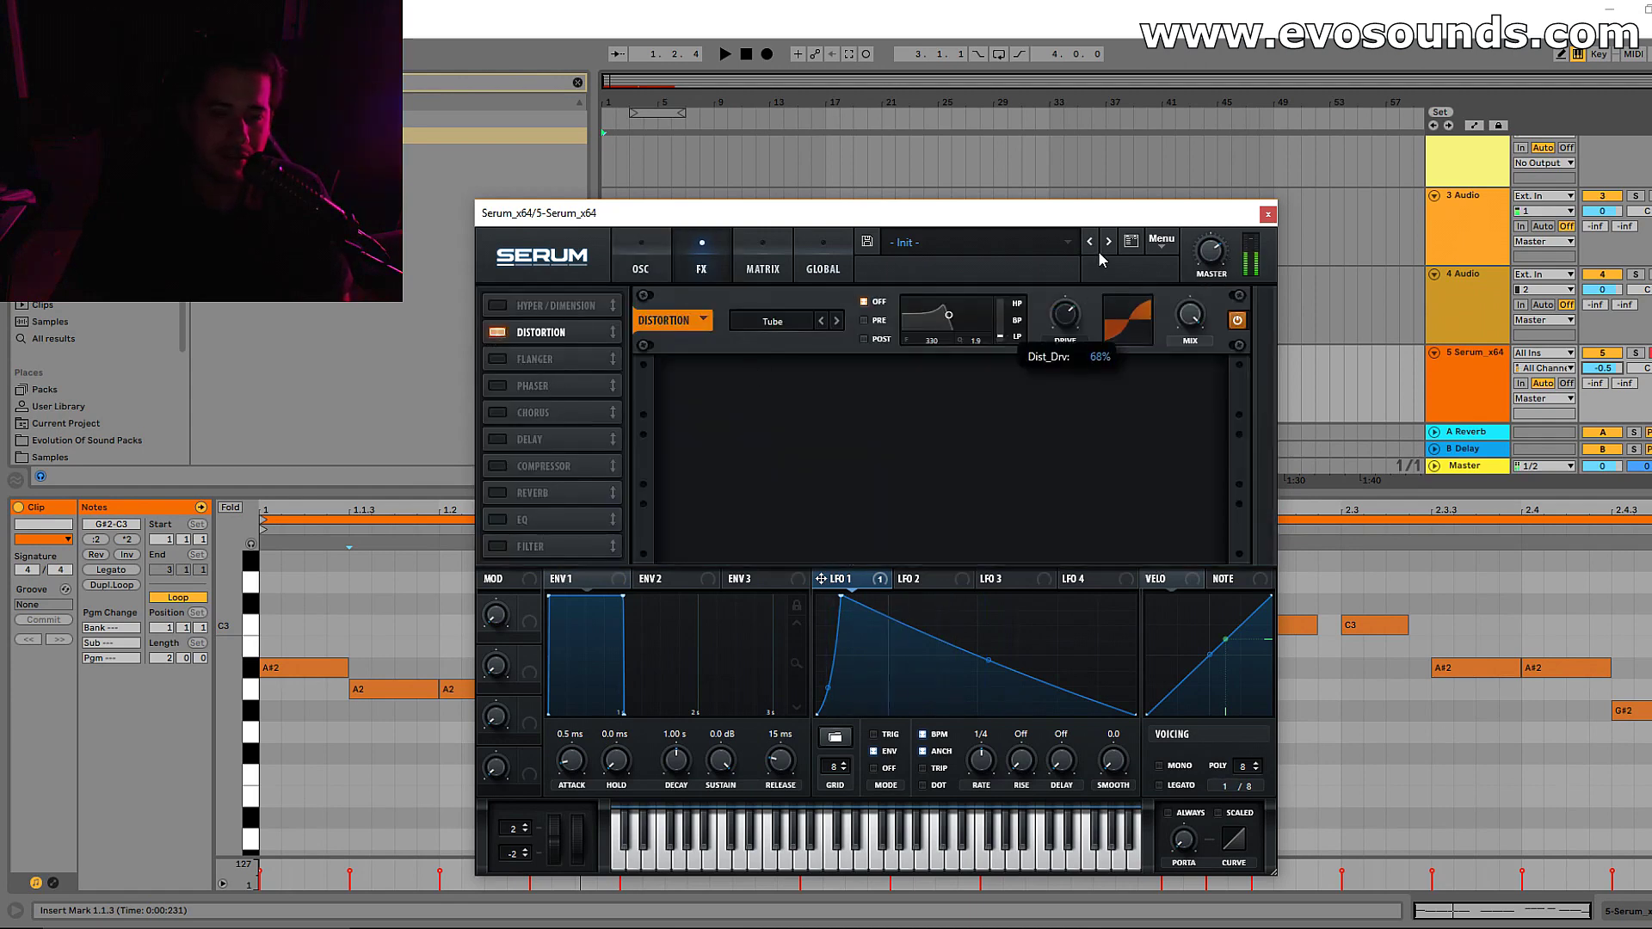
{"action": "left_click", "coordinate": [497, 465]}
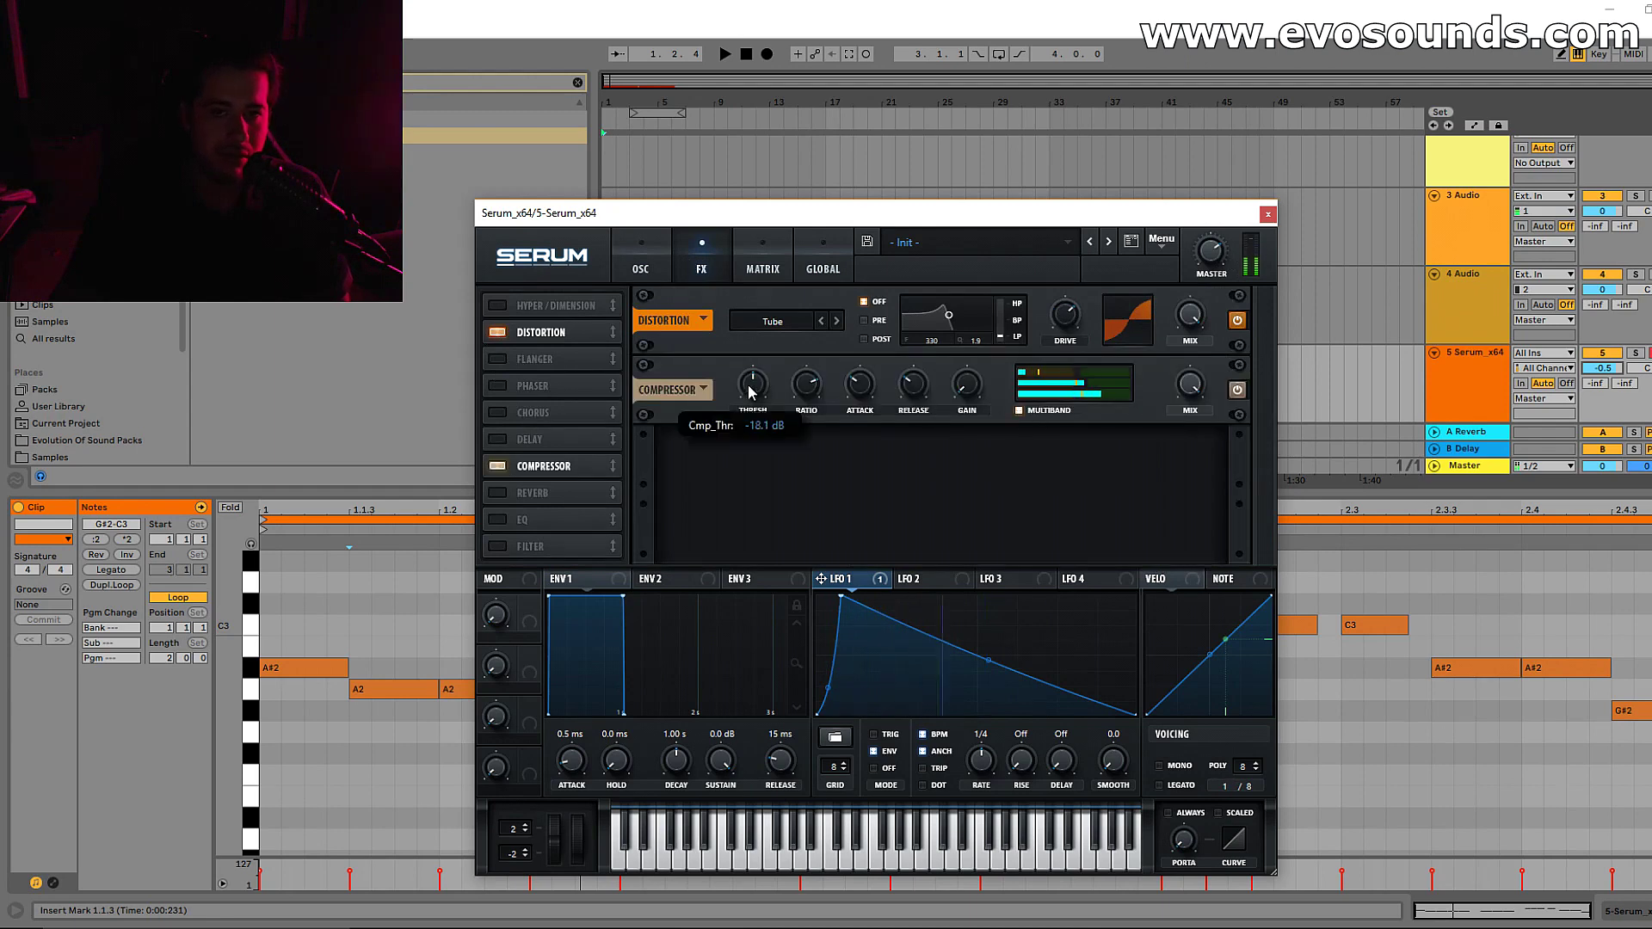
Try different LFO 1 peak positions, first closer to the start and then about a third of the way through for a slow rise
{"action": "left_click", "coordinate": [659, 263]}
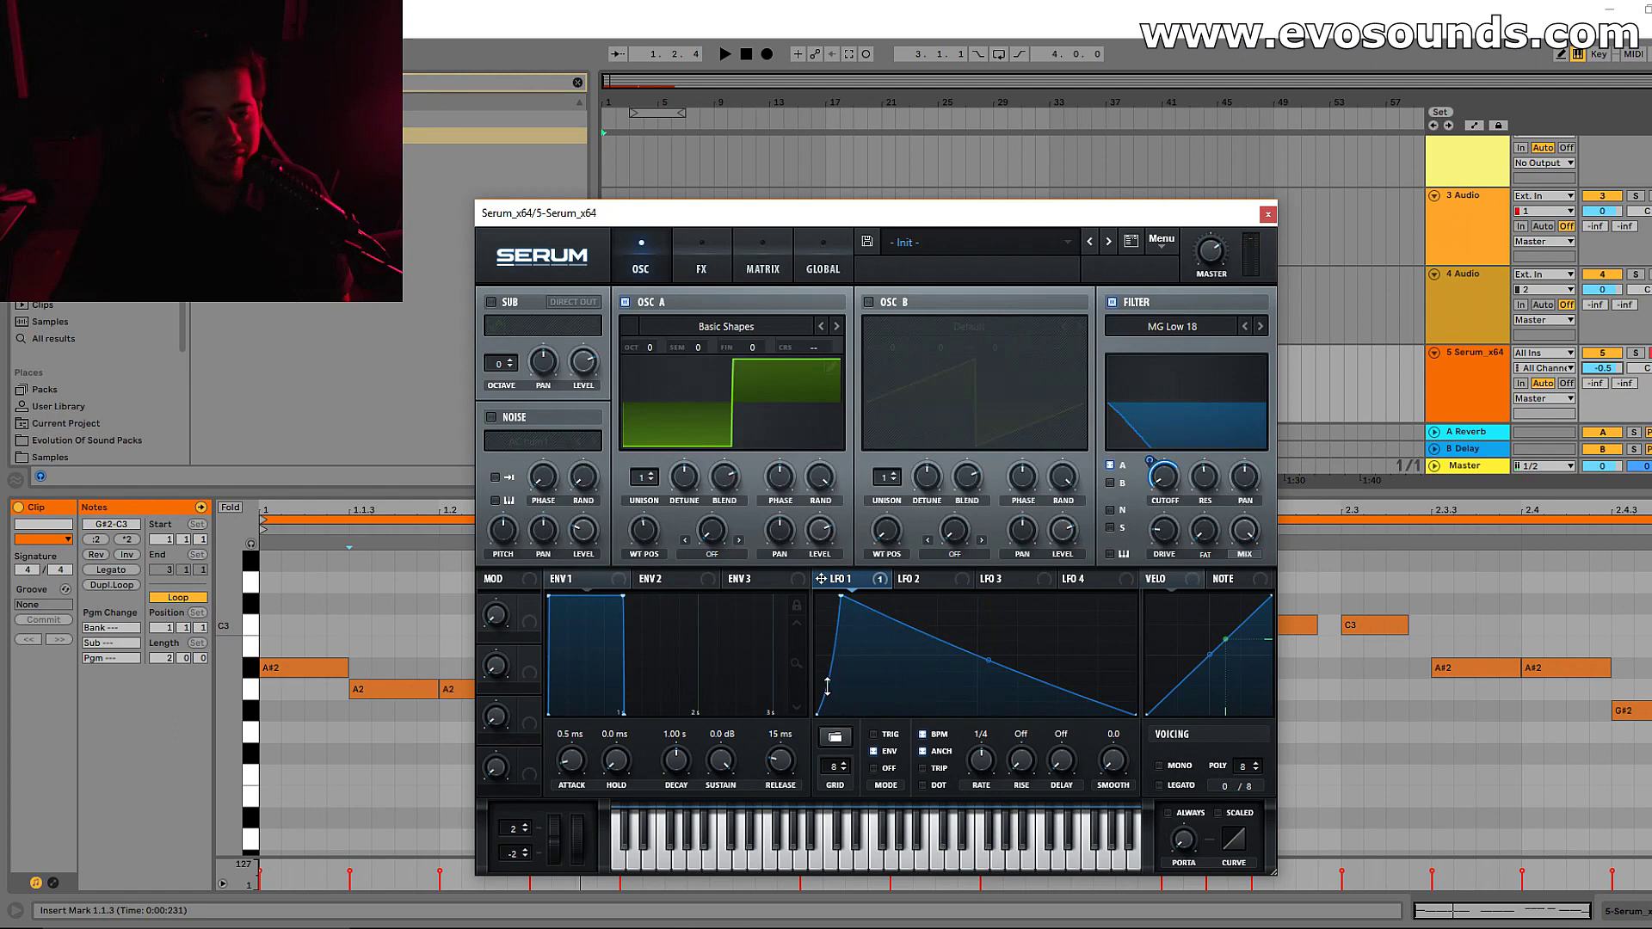
{"action": "left_click_drag", "start_coordinate": [850, 590], "coordinate": [826, 593]}
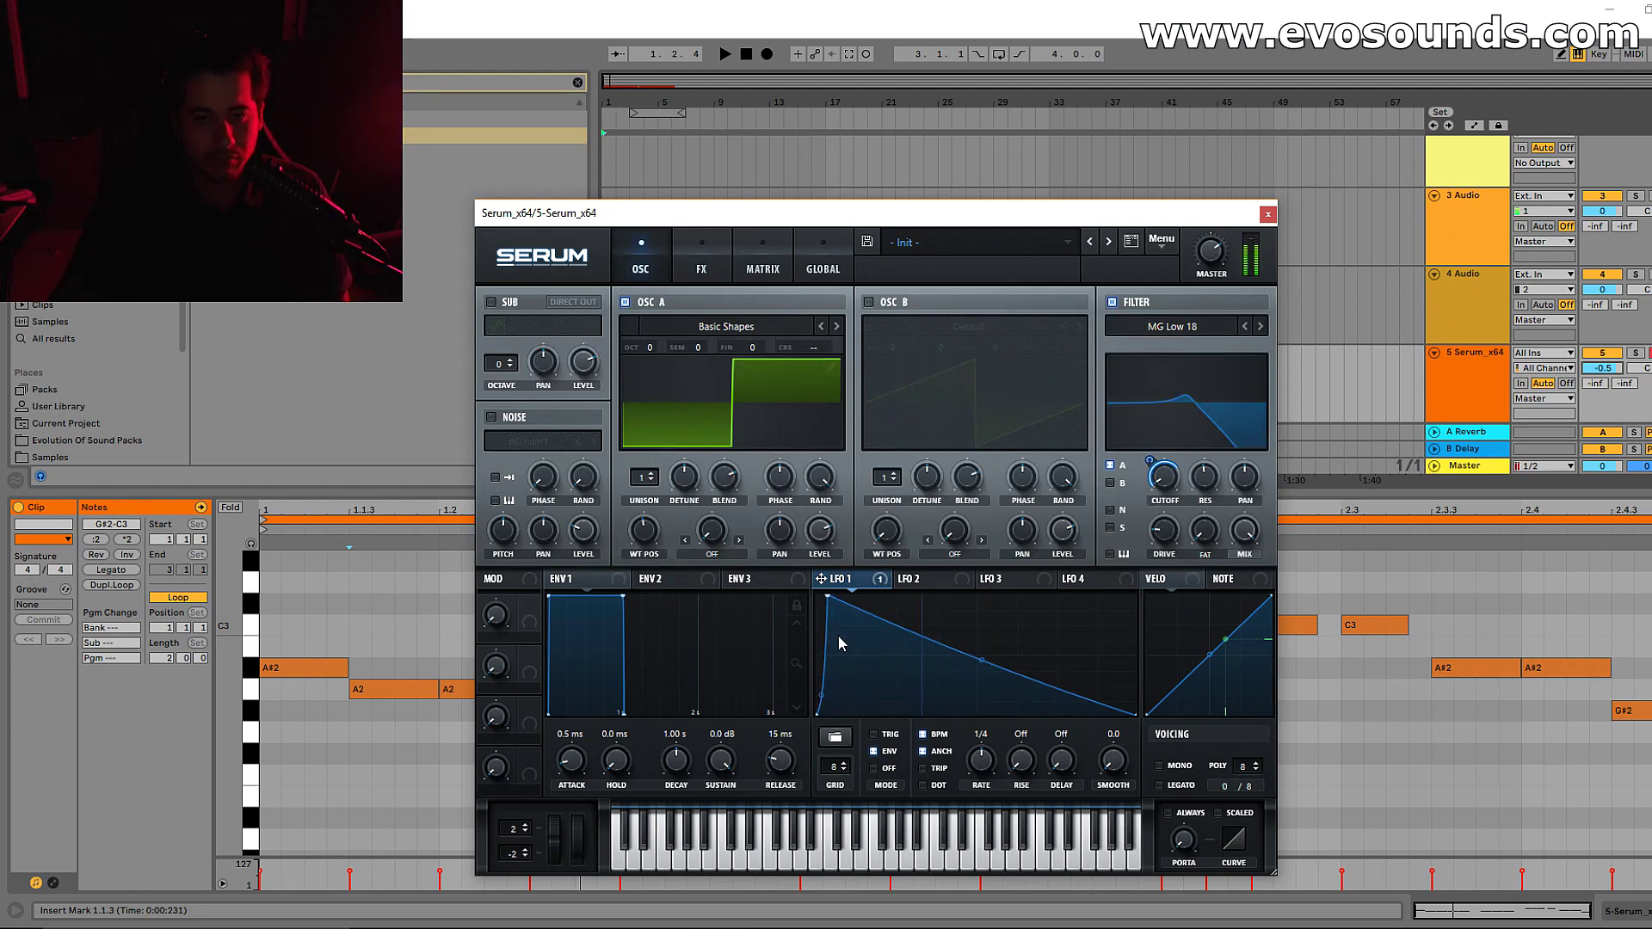
{"action": "left_click_drag", "start_coordinate": [827, 596], "coordinate": [929, 594]}
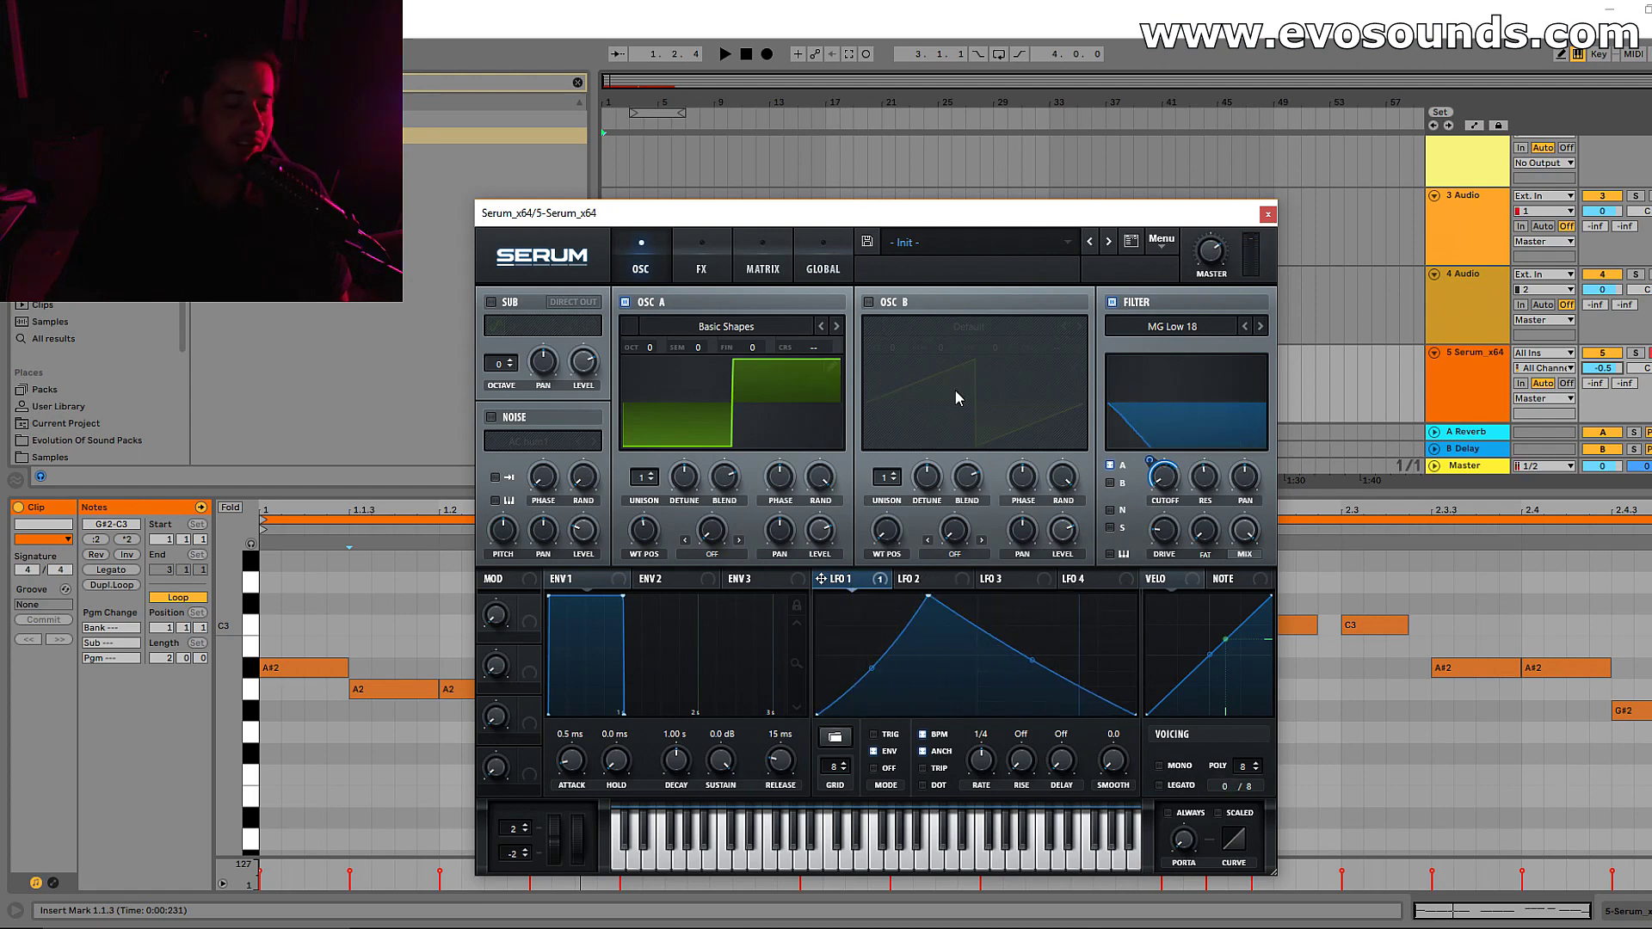
Turn off the distortion and compressor effects
{"action": "left_click", "coordinate": [701, 258]}
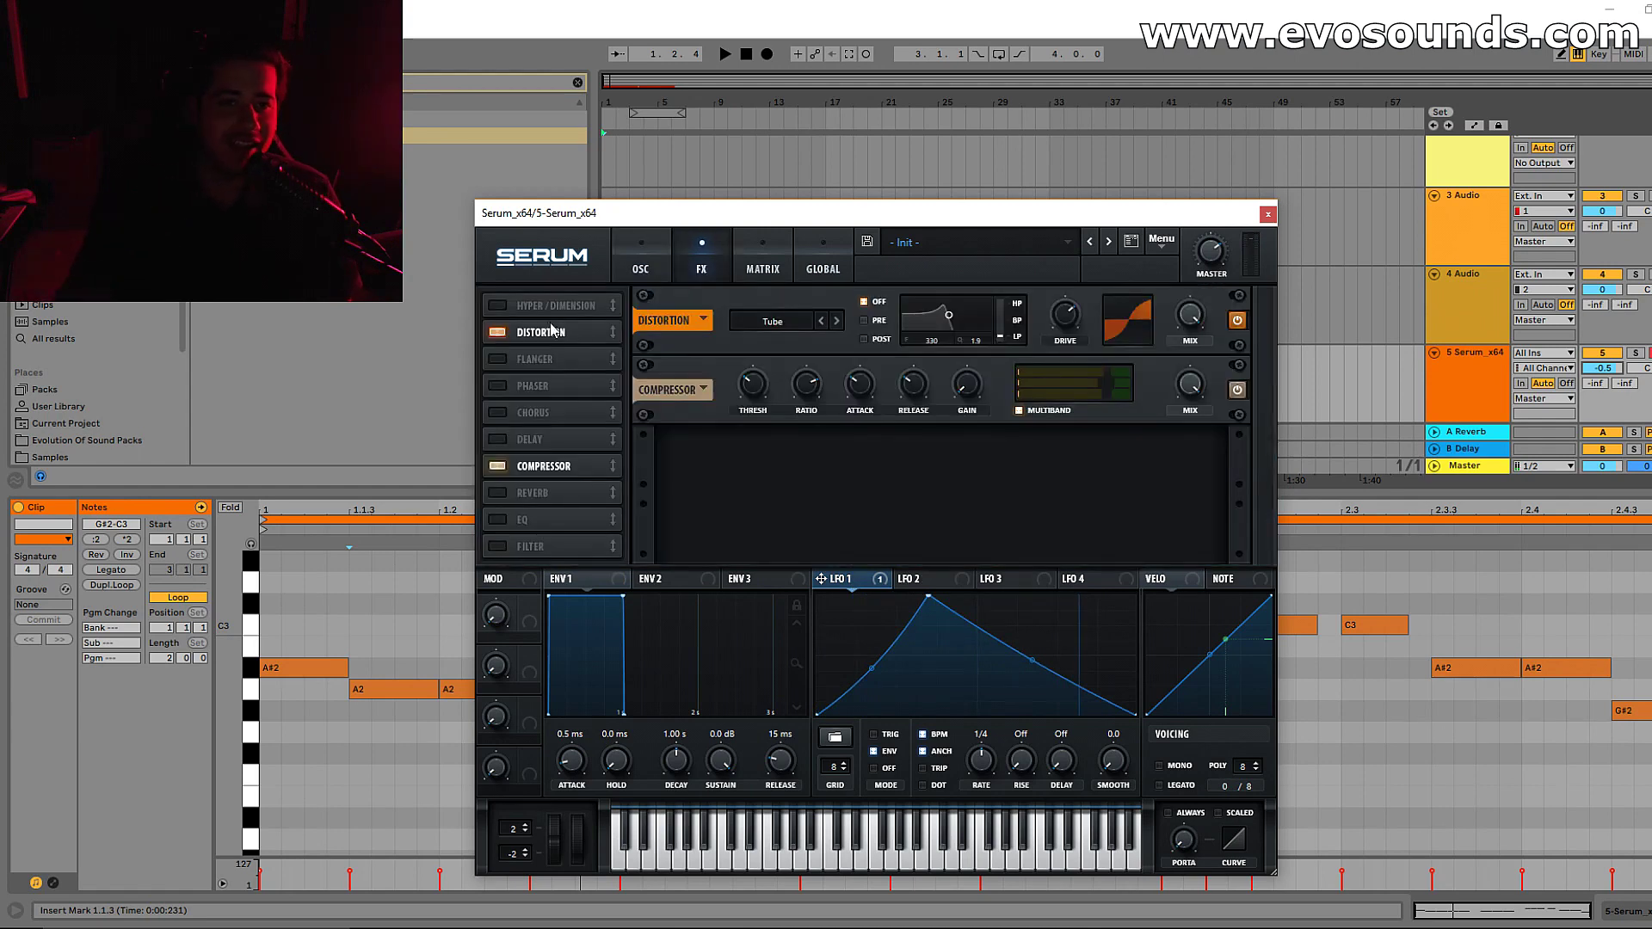
{"action": "left_click", "coordinate": [531, 327]}
{"action": "left_click", "coordinate": [505, 469]}
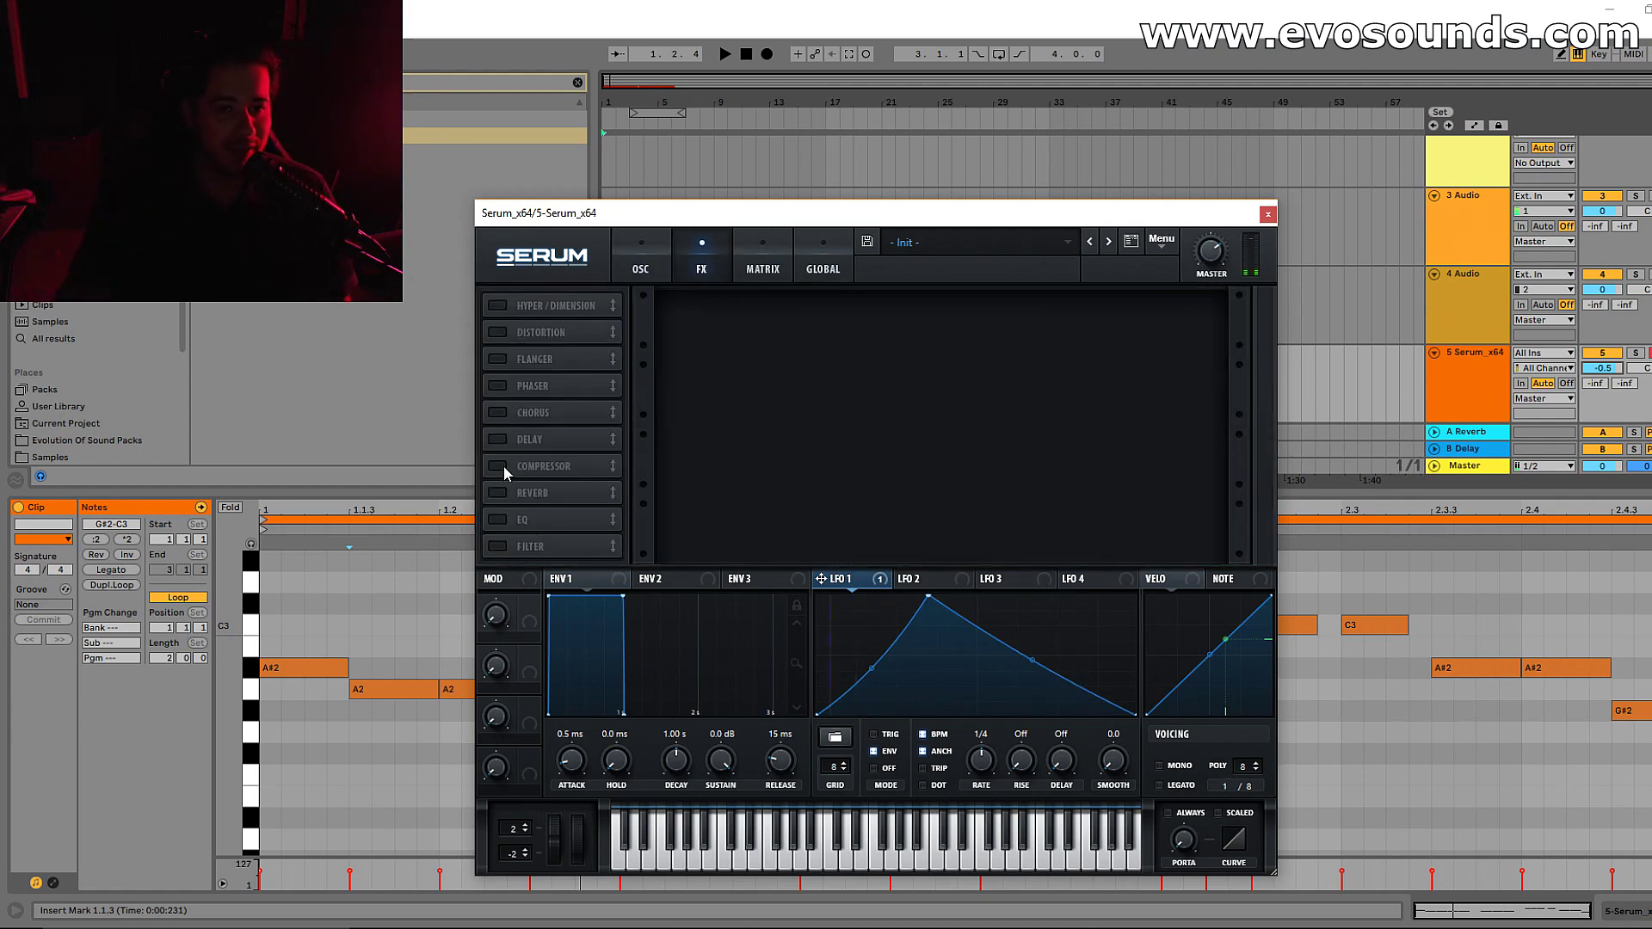
Move the LFO 1 peak back near the start so the filter opens quickly and decays over the rest of the cycle
{"action": "left_click", "coordinate": [657, 261]}
{"action": "left_click_drag", "start_coordinate": [921, 585], "coordinate": [852, 583]}
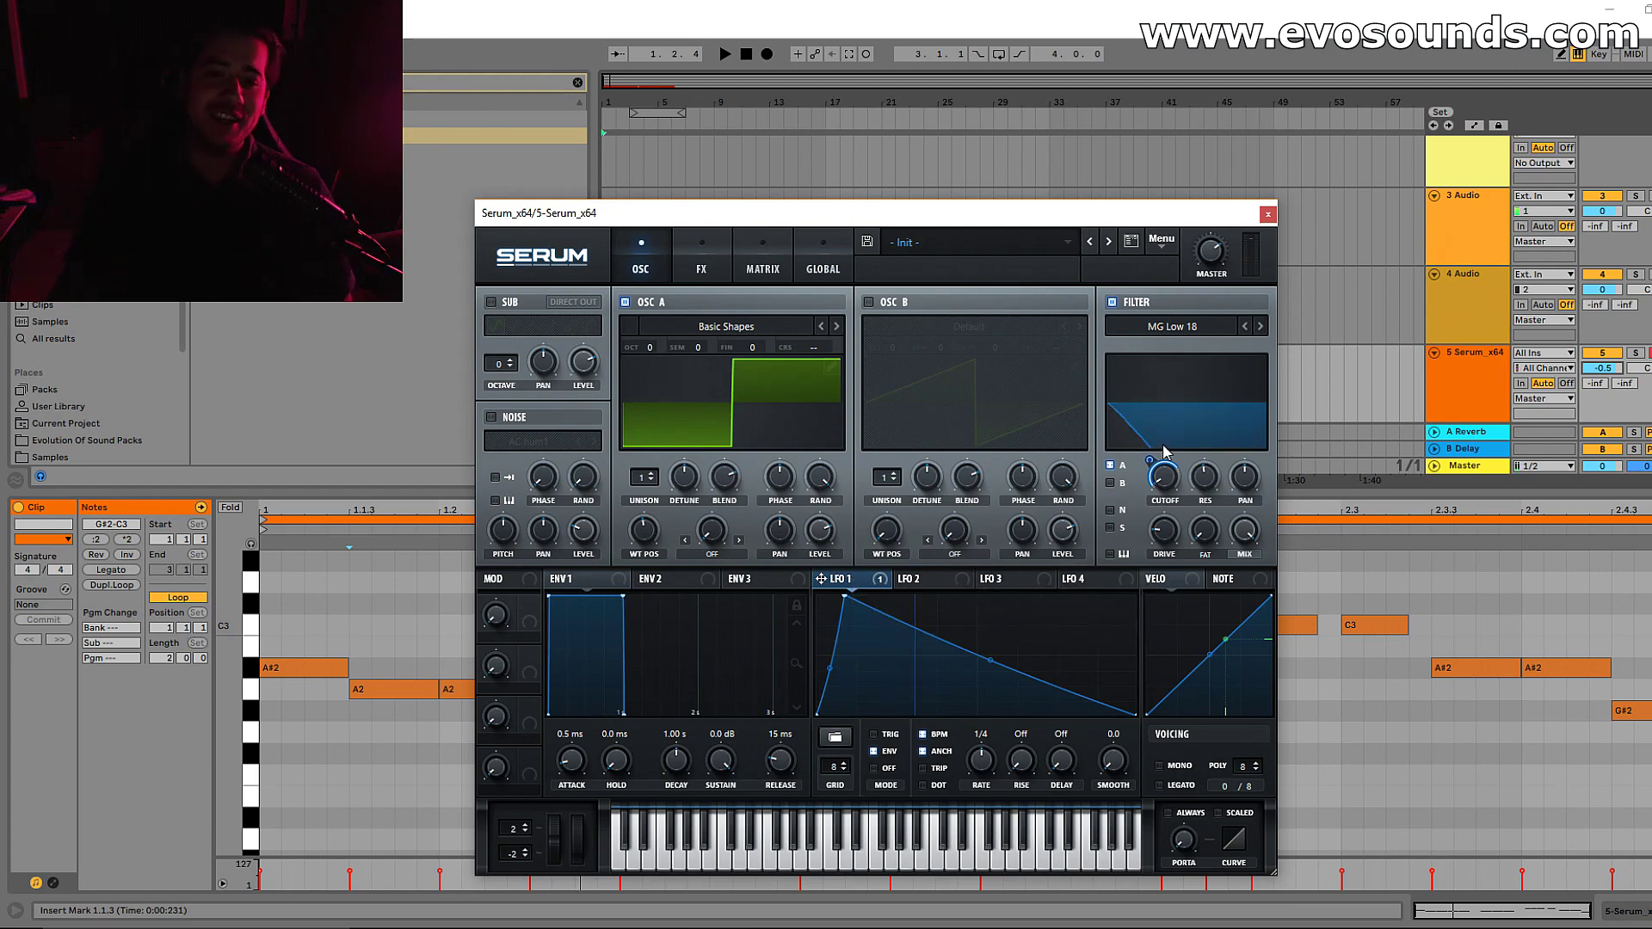
{"action": "mouse_move", "coordinate": [1188, 492]}
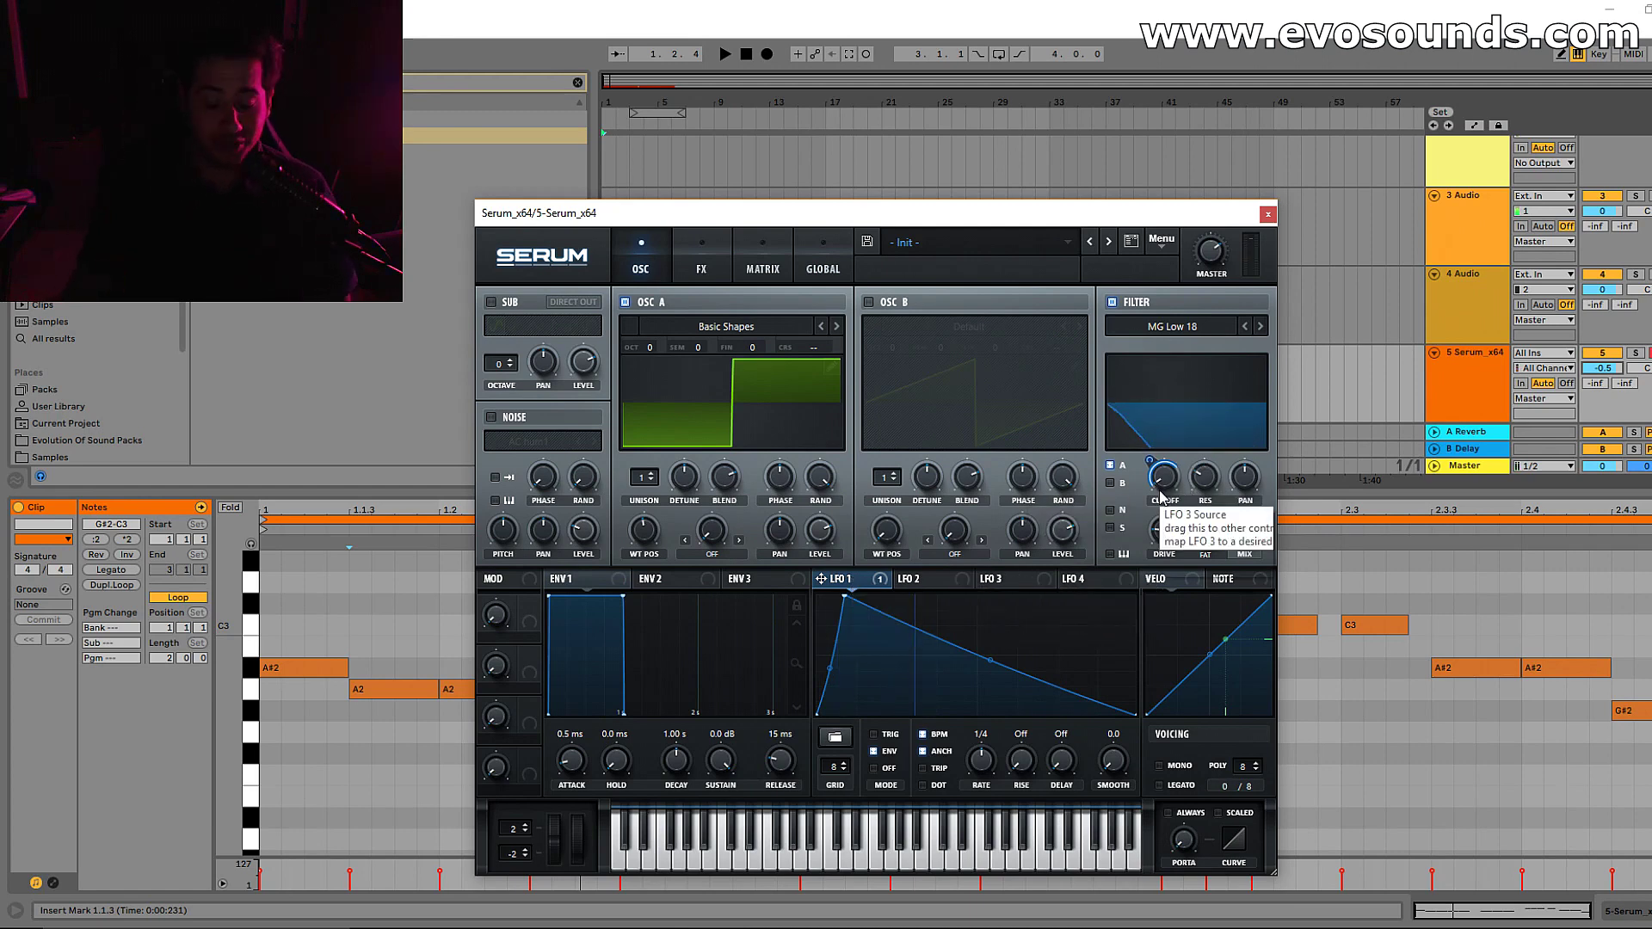